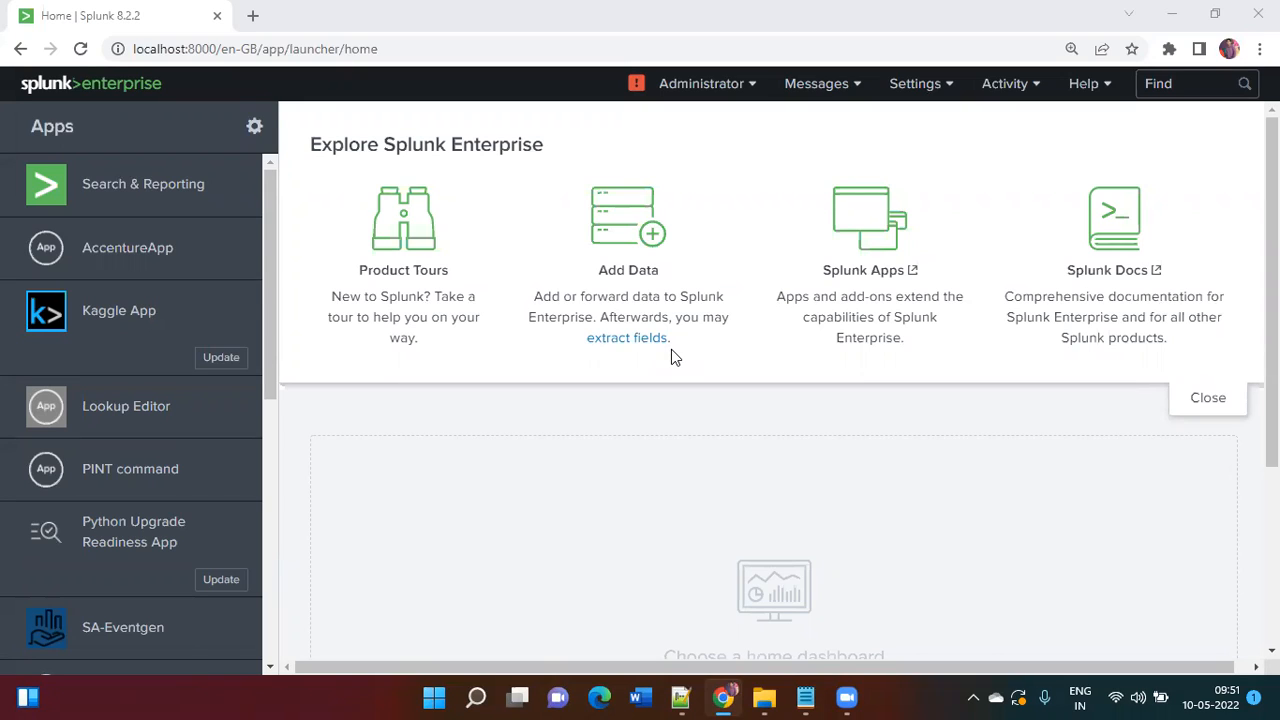
# Step: Open the Search & Reporting app and place the cursor in its empty search bar
pyautogui.click(172, 194)
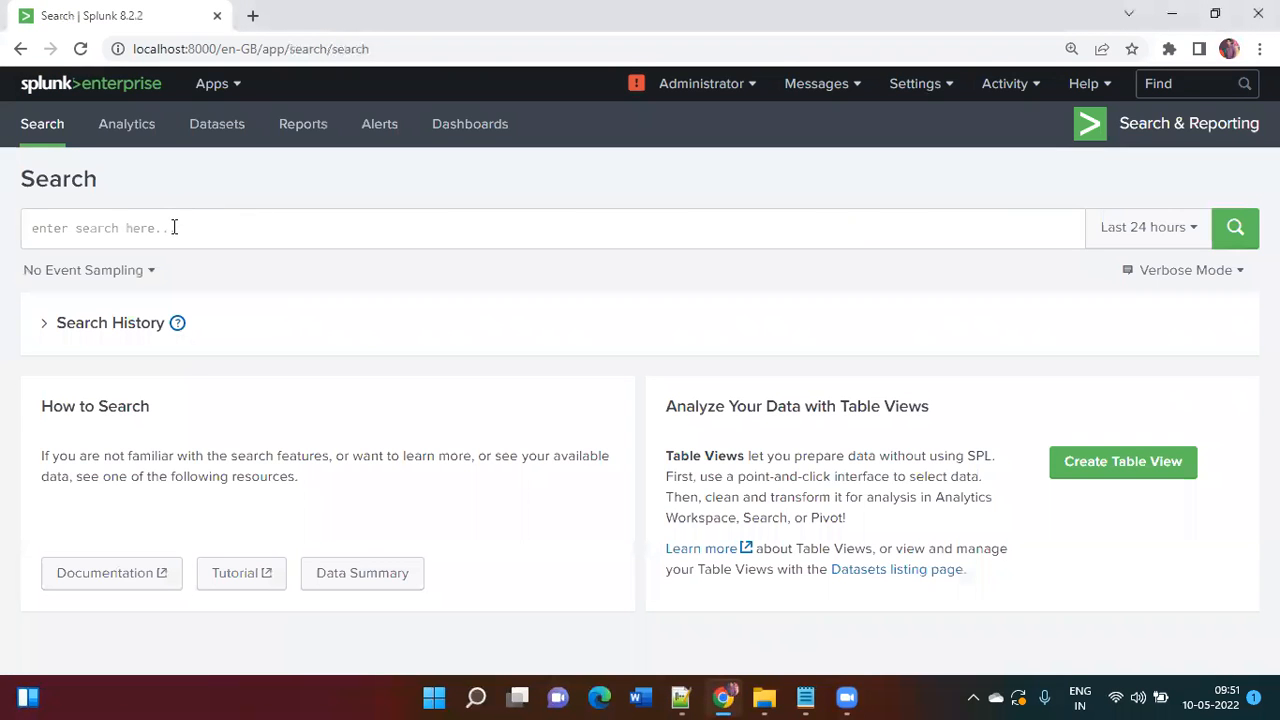
pyautogui.click(173, 227)
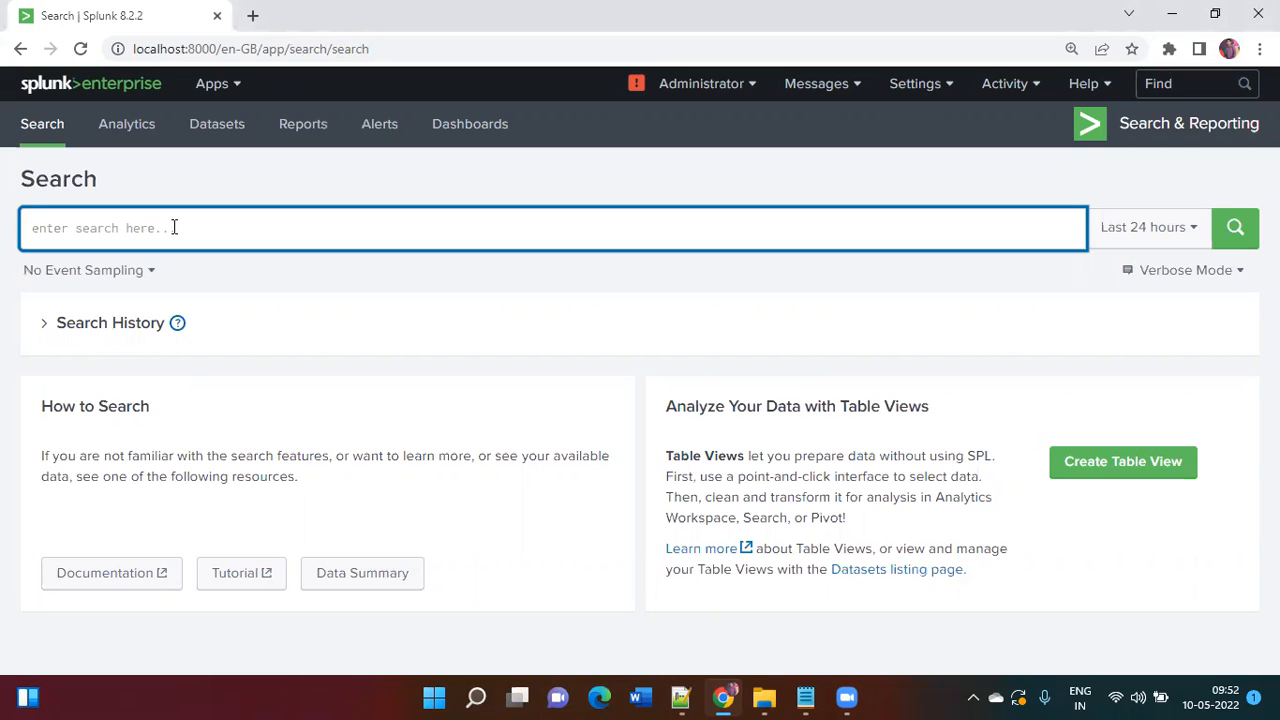
# Step: Launch a new Notepad document from the Run prompt
pyautogui.moveTo(800, 700)
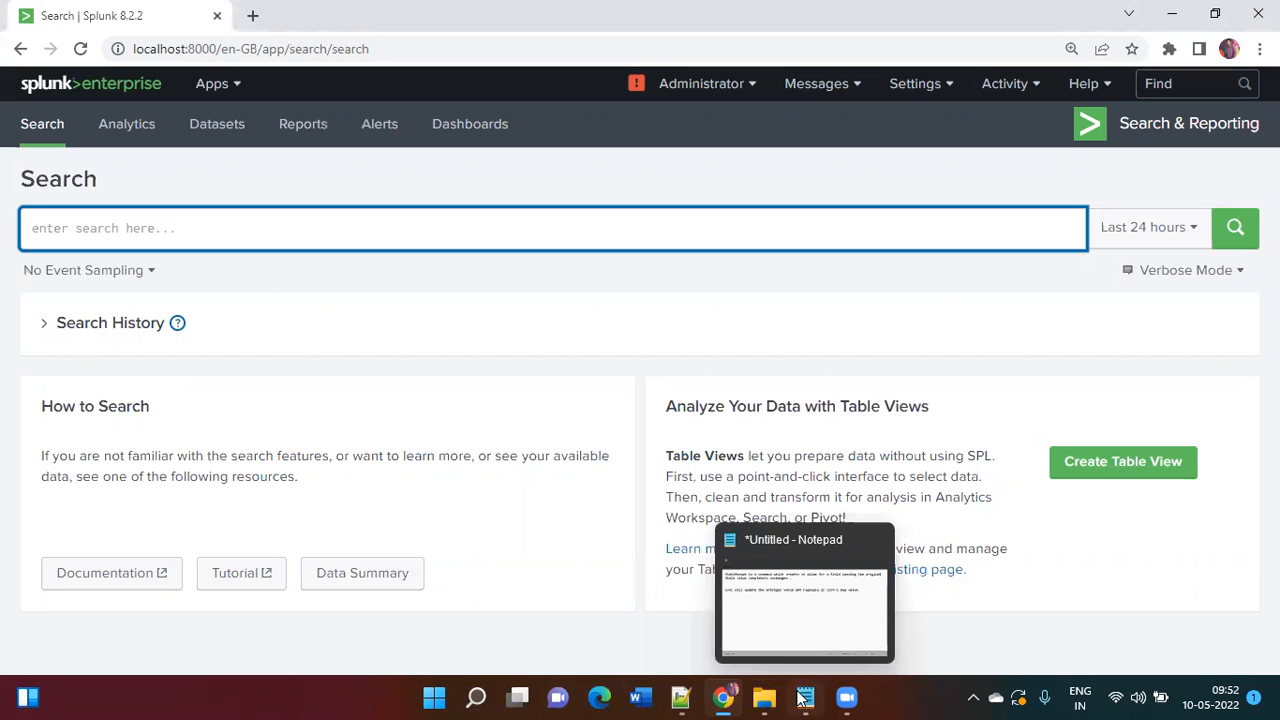
pyautogui.press('super+r')
pyautogui.write('notepad')
pyautogui.press('Return')
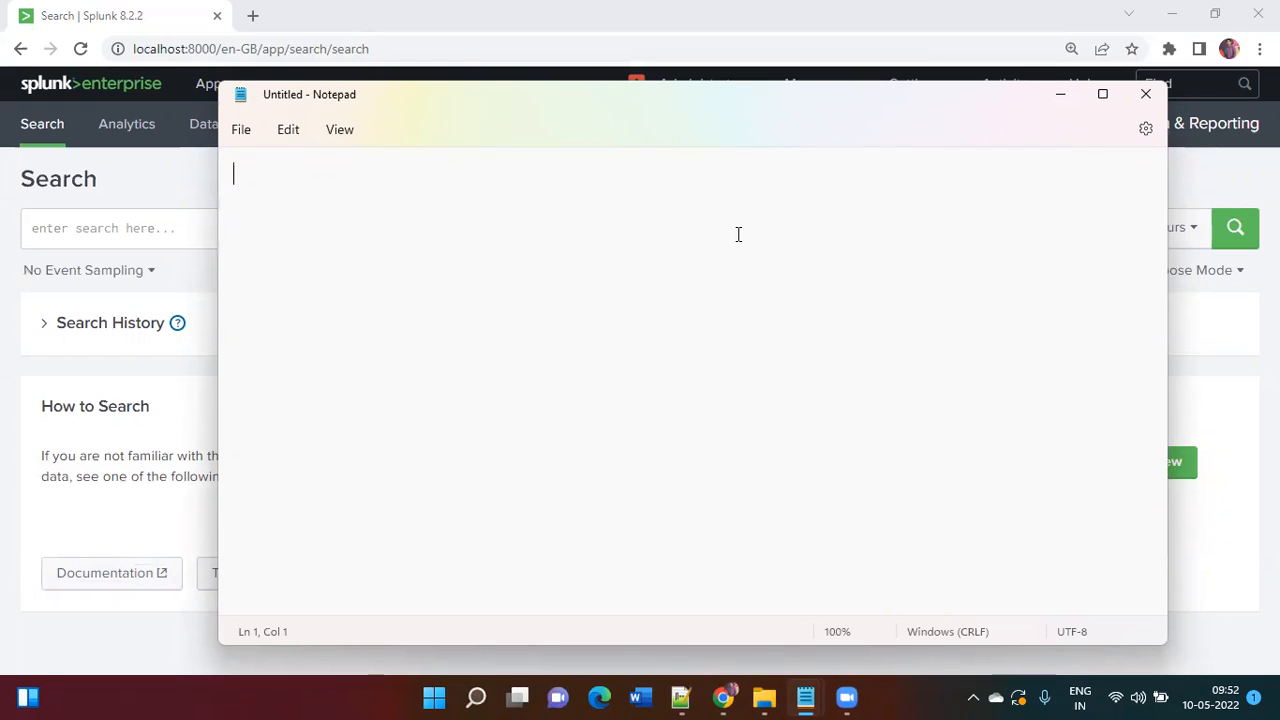
# Step: Type a greeting line and a second line containing a person's phone number
pyautogui.write('Hi, Abhay is a g')
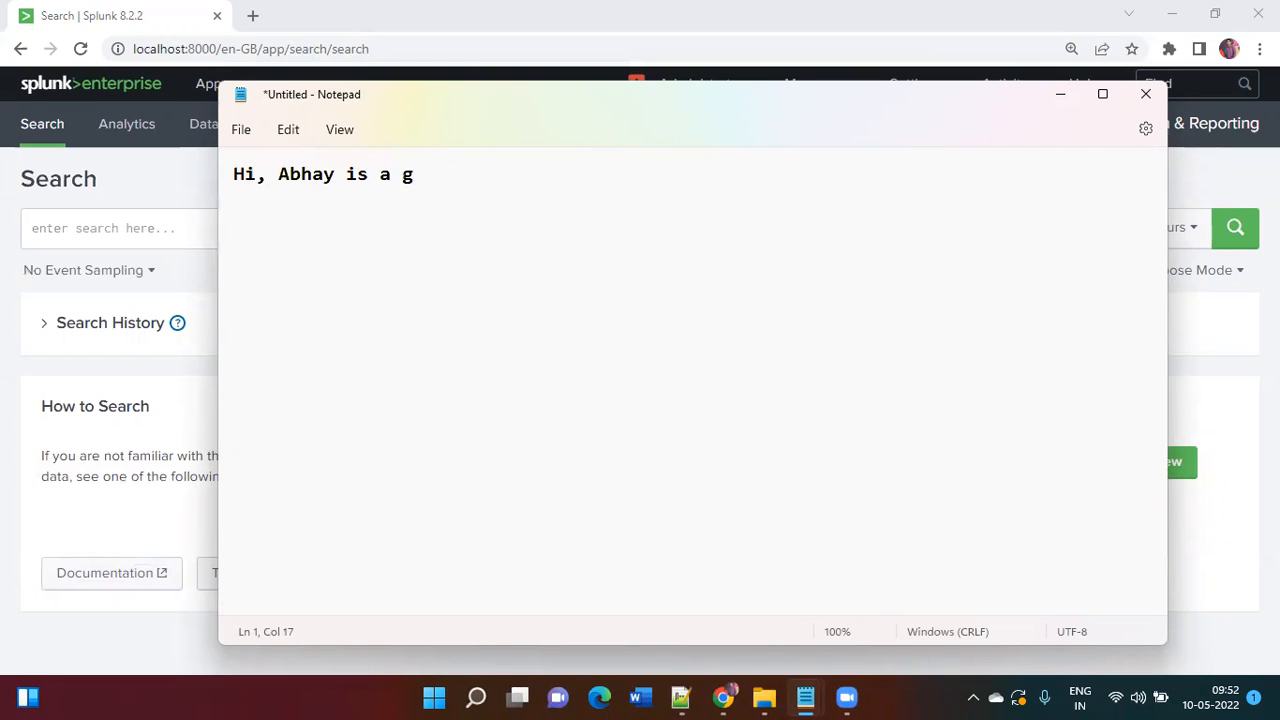
pyautogui.press('BackSpace')
pyautogui.write('Good boy')
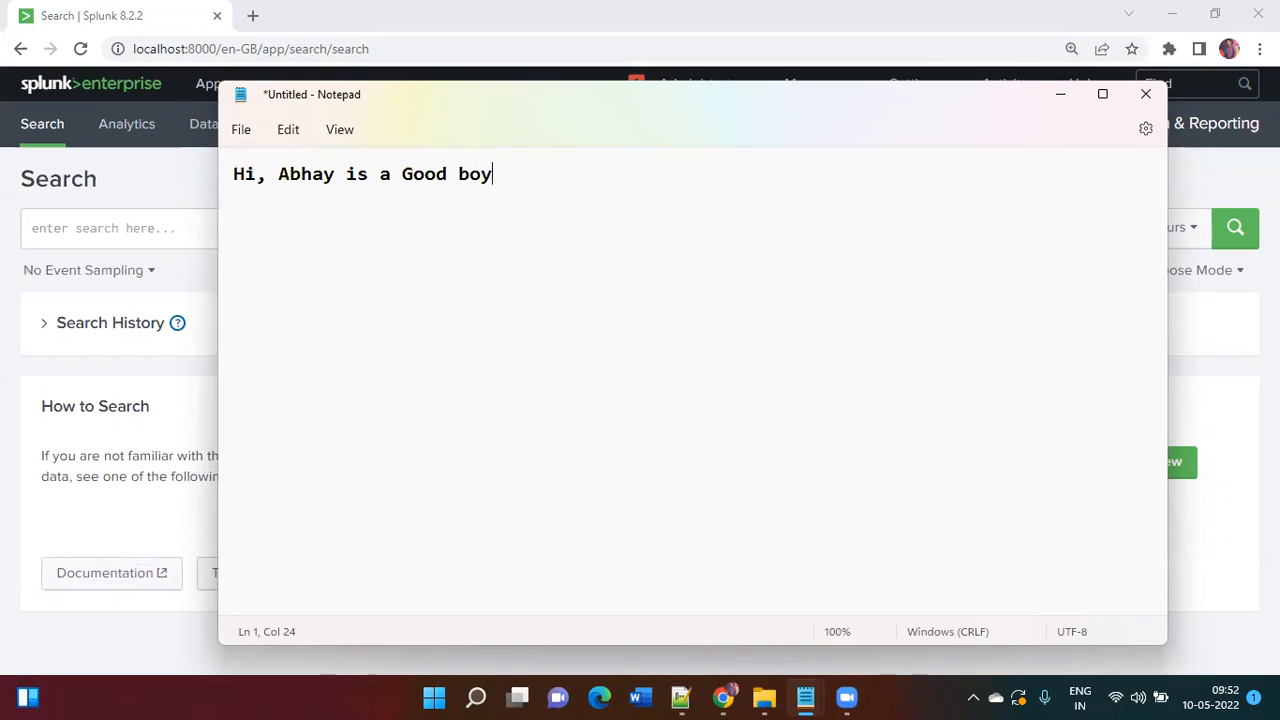
pyautogui.press('Return')
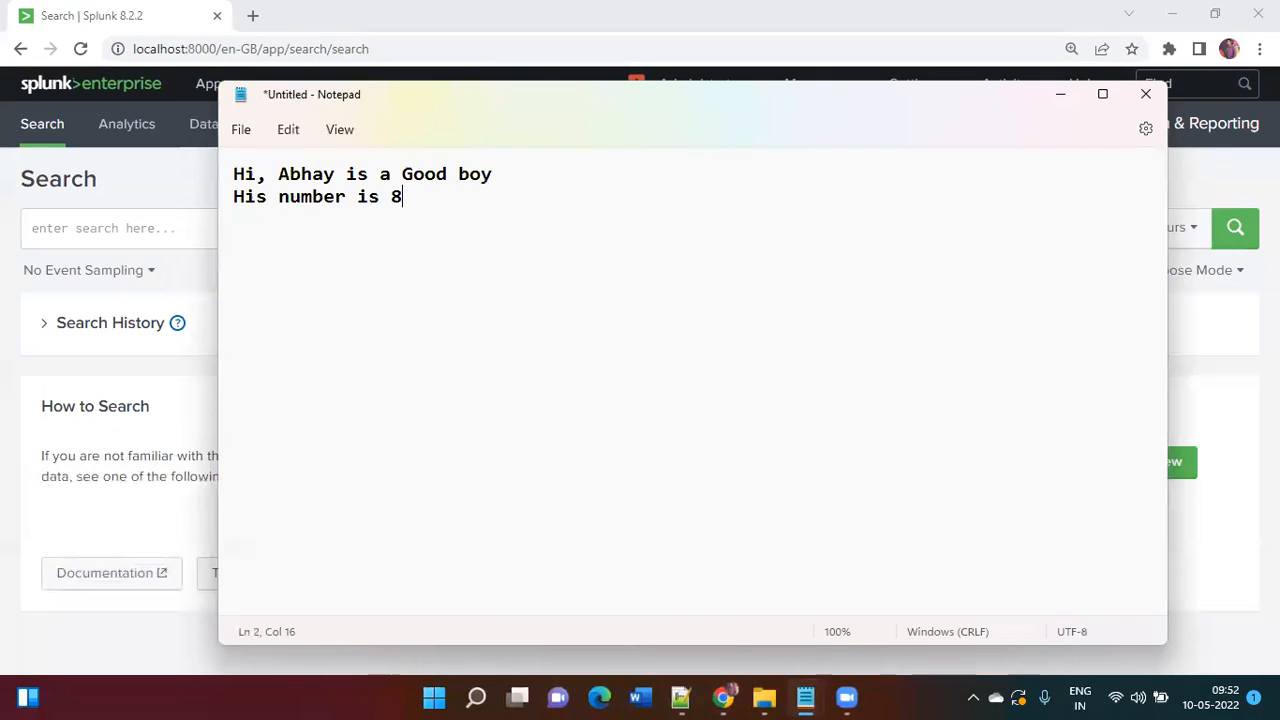
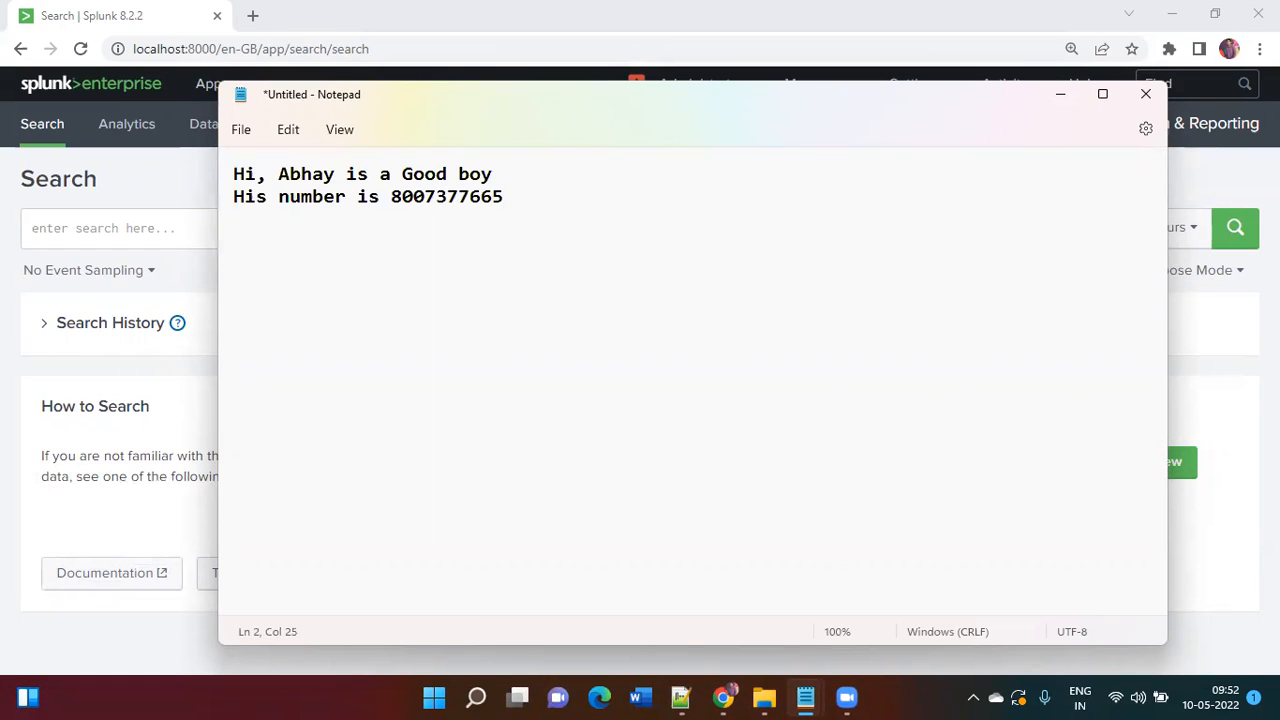
pyautogui.moveTo(505, 196); pyautogui.dragTo(222, 204)
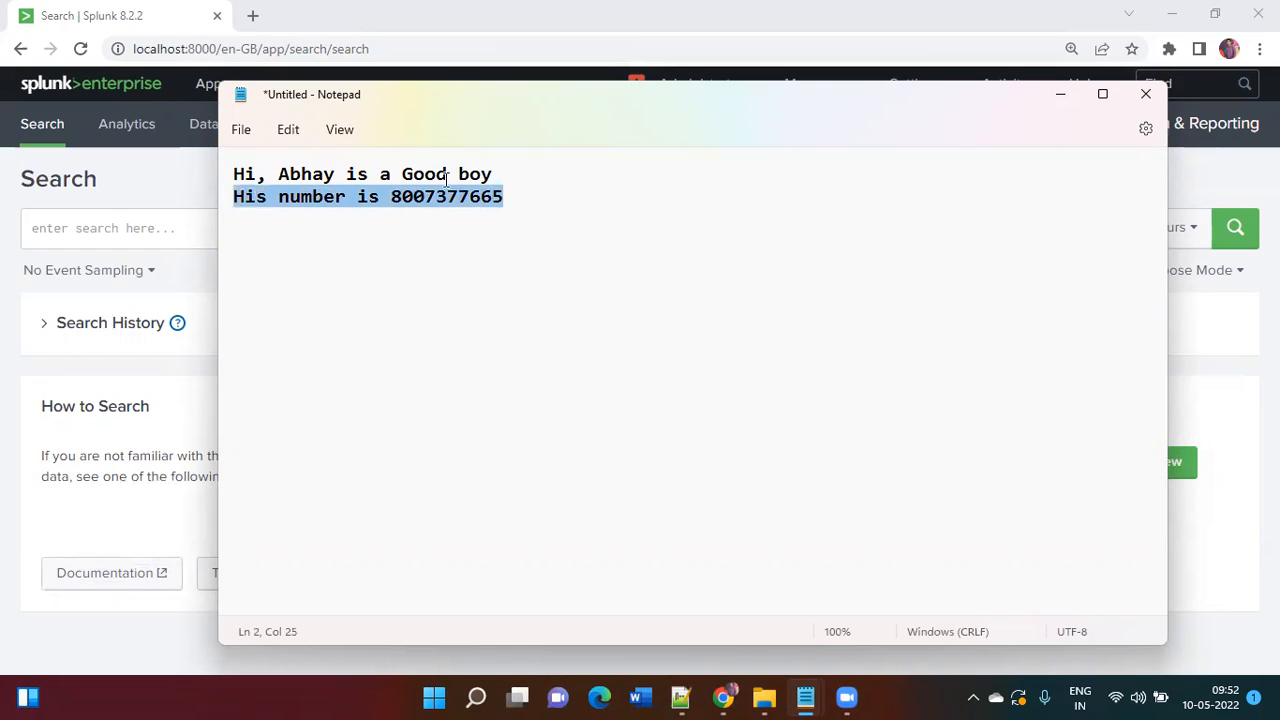
pyautogui.click(496, 174)
pyautogui.click(509, 197)
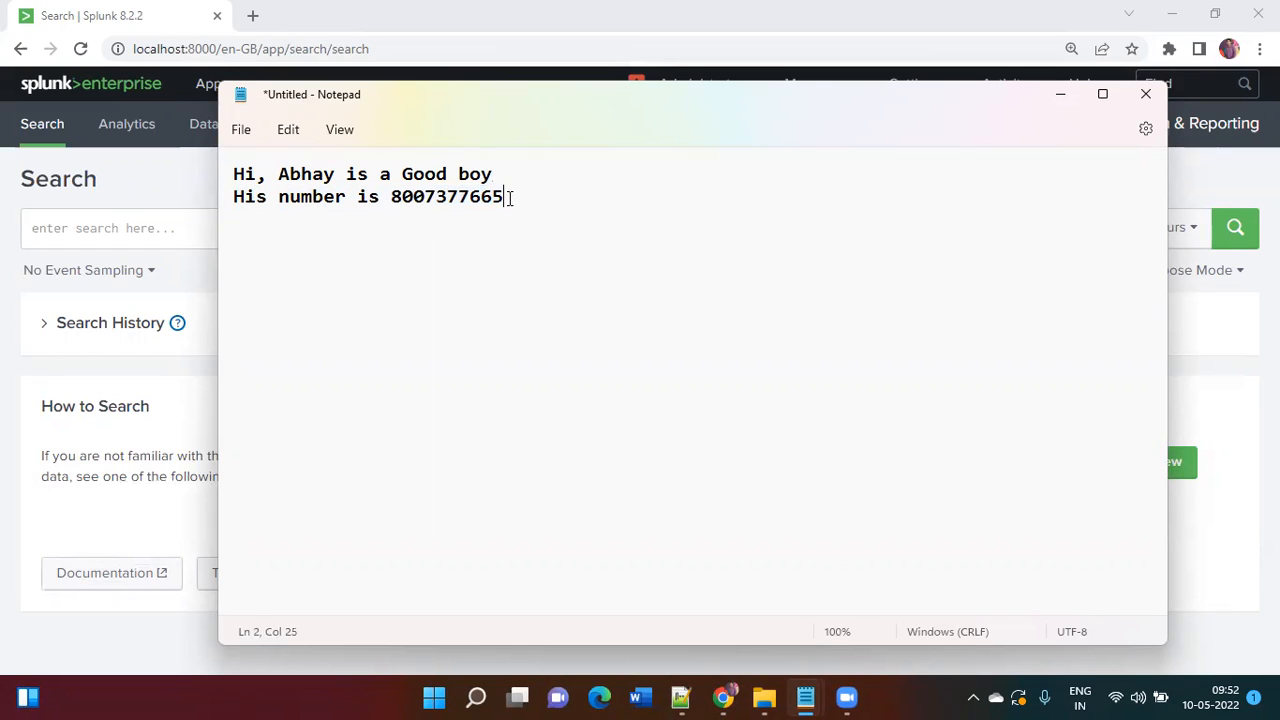
# Step: Add two lines of random letters and select all four lines
pyautogui.press('Return')
pyautogui.write('lajkjadkjajfjadsjkl;')
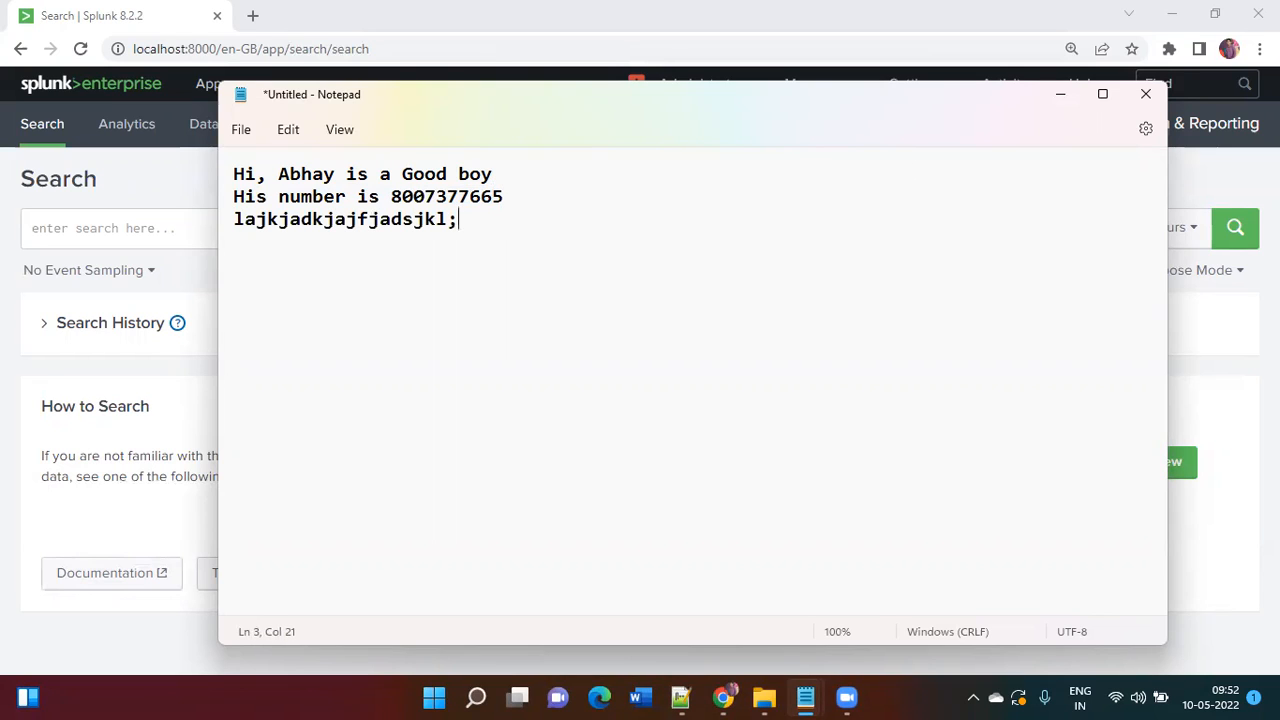
pyautogui.press('Return')
pyautogui.write('lksgjklfjgklsj;f;l')
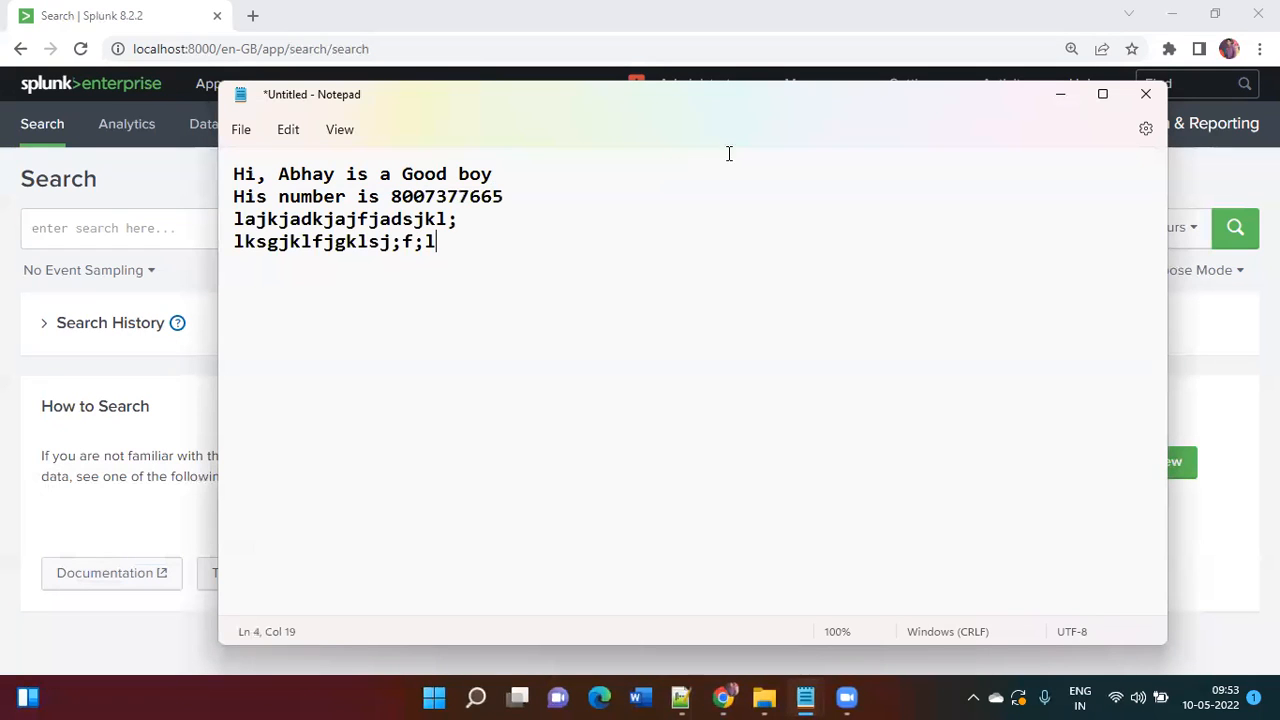
pyautogui.moveTo(471, 245); pyautogui.dragTo(231, 153)
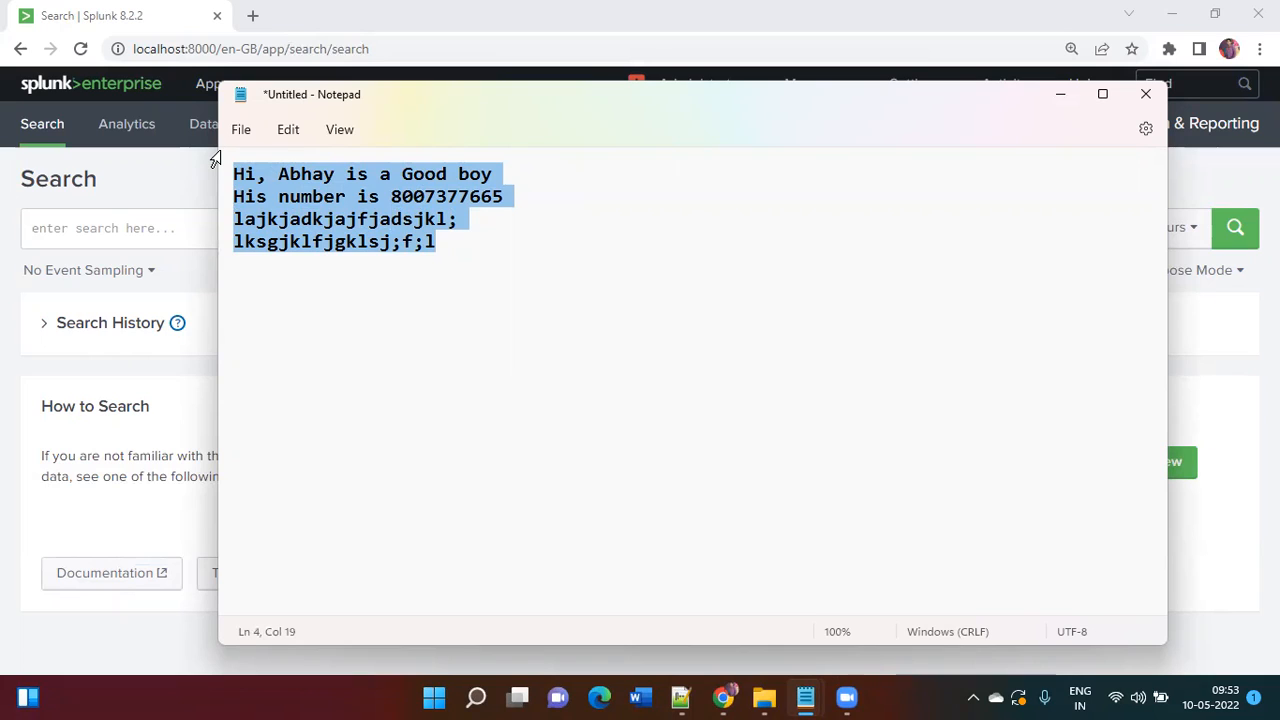
# Step: Type 'index=abc sourcetype=xxx | stats count by method | append [ search' over the selection
pyautogui.write('index')
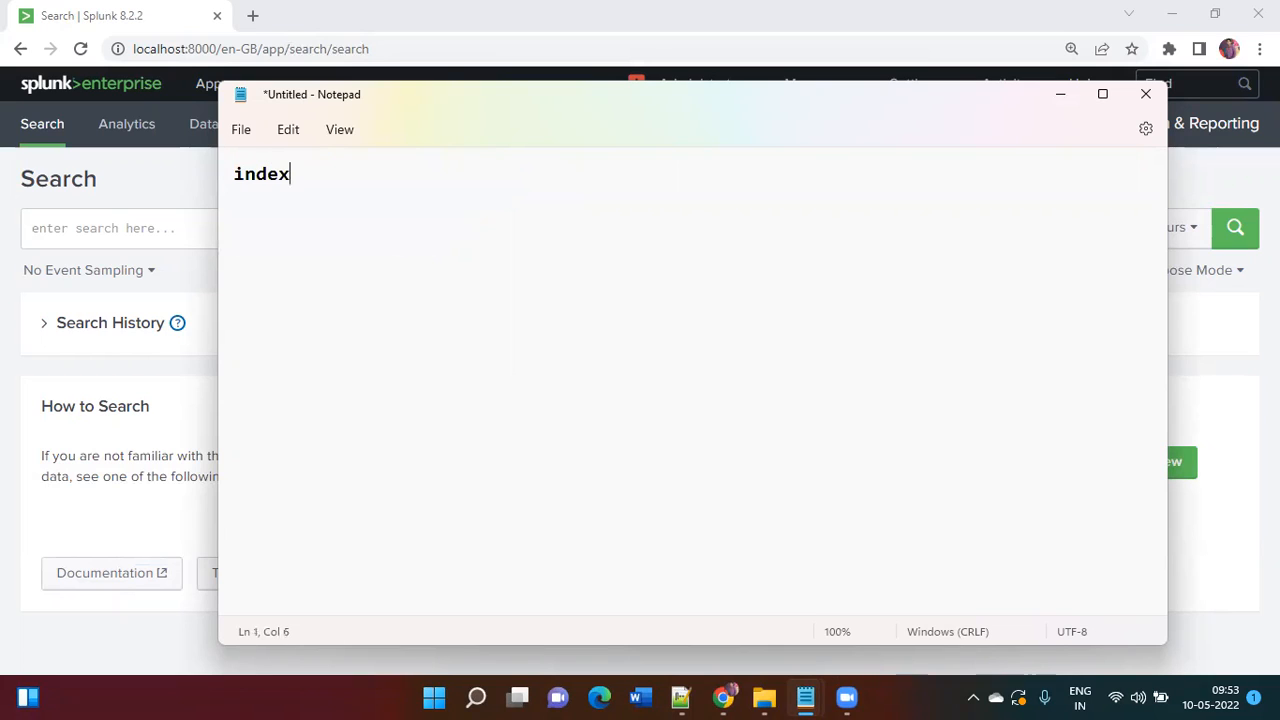
pyautogui.write('=abc sourcety')
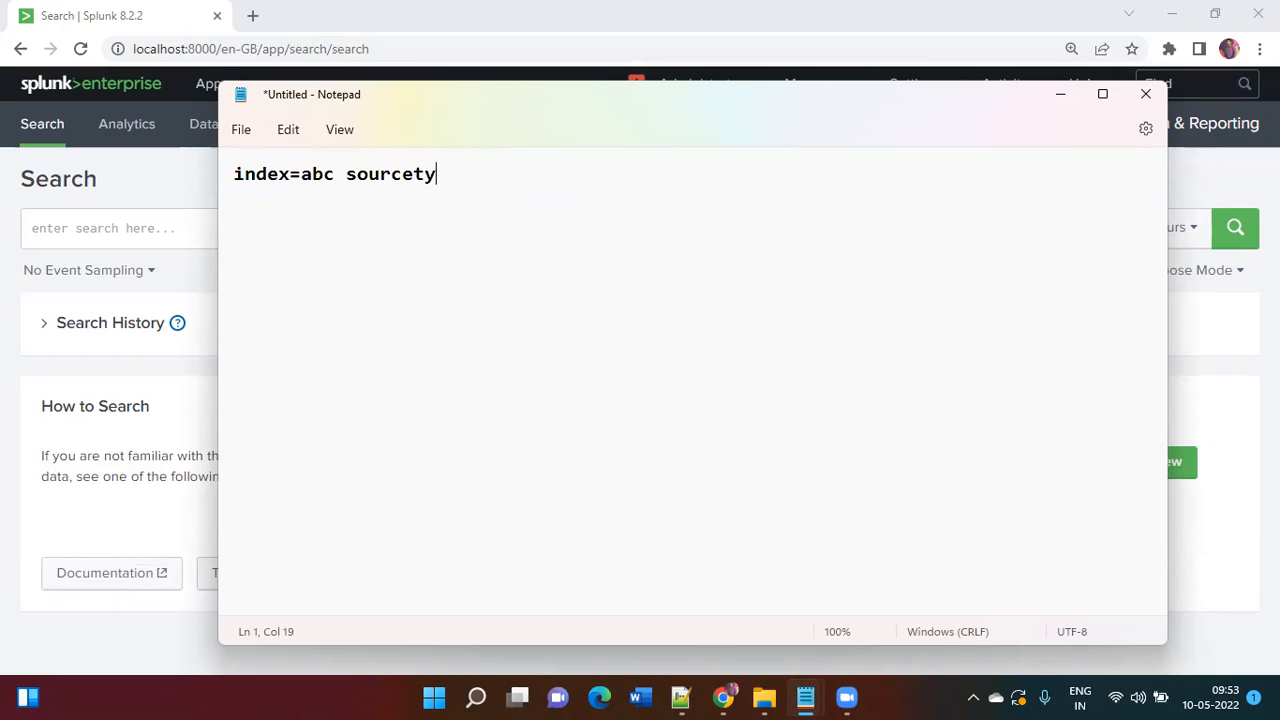
pyautogui.write('pe=xxx | stats count by method')
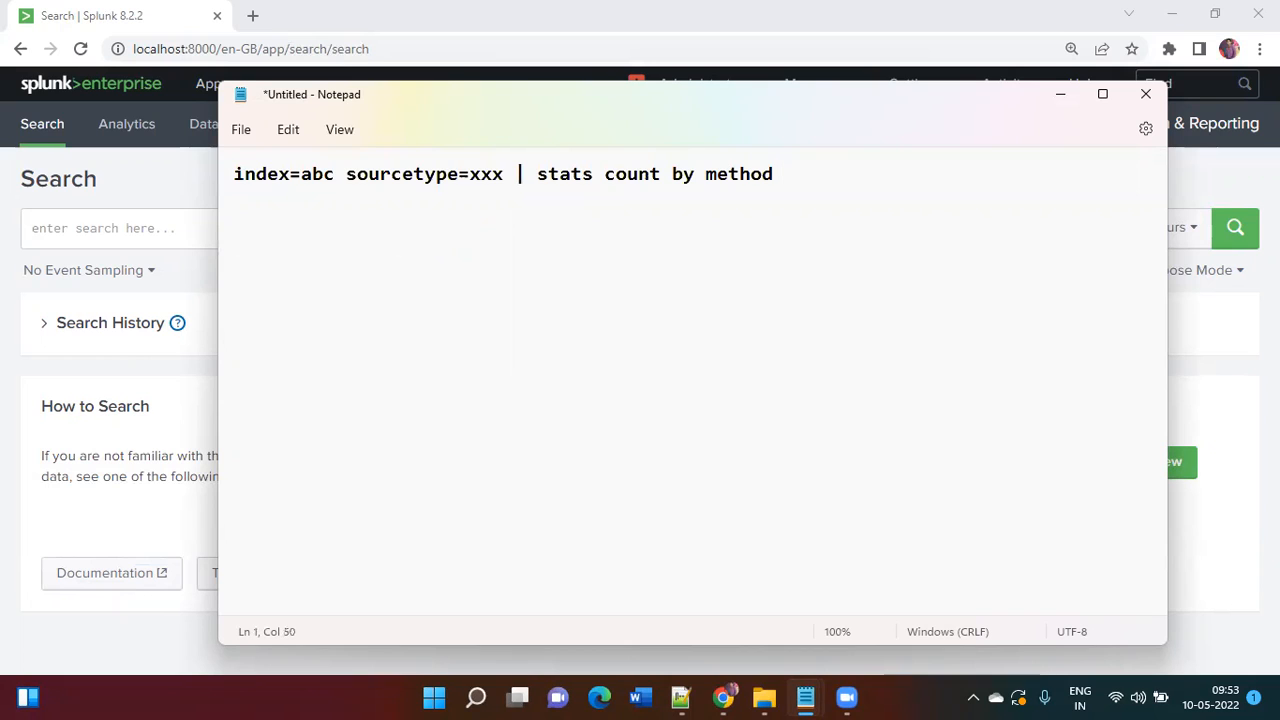
pyautogui.write(' |')
pyautogui.press('Return')
pyautogui.press('BackSpace')
pyautogui.press('BackSpace')
pyautogui.write('append [ ')
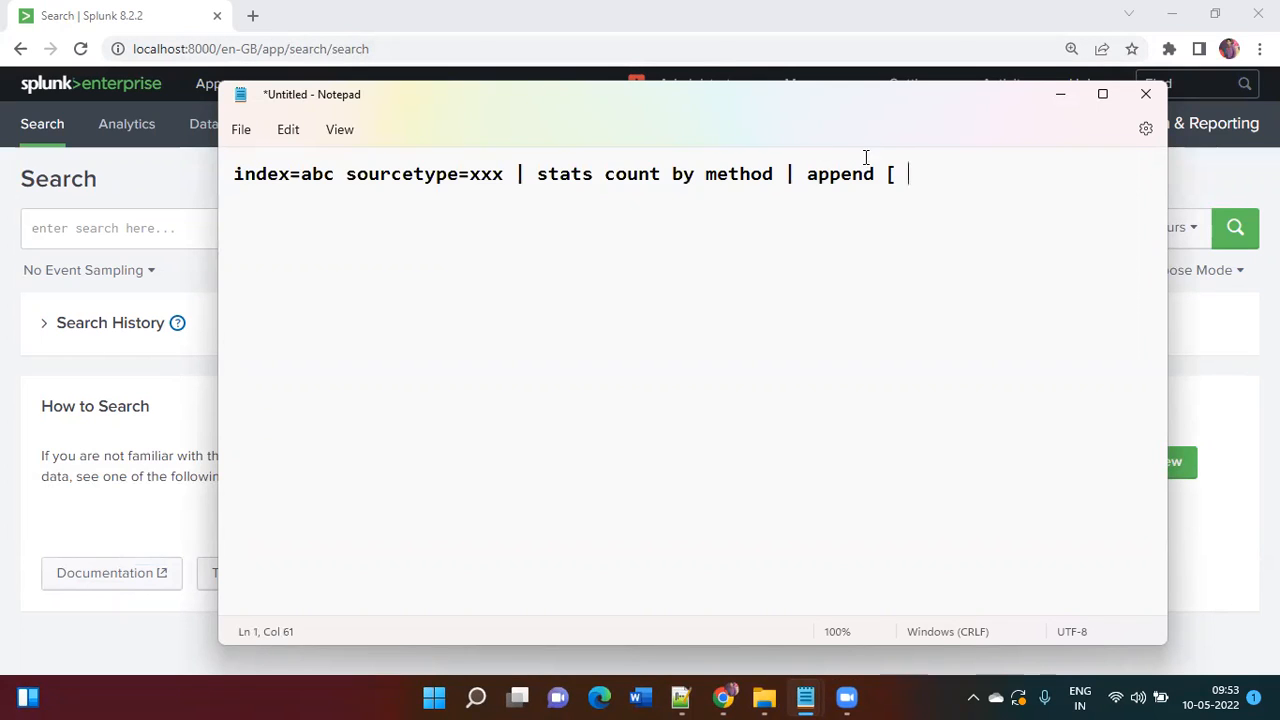
pyautogui.write('search inex')
# Step: Finish the subsearch 'index=aaa sourcetype=bbb | chart count by method ]' and highlight both queries
pyautogui.press('Home')
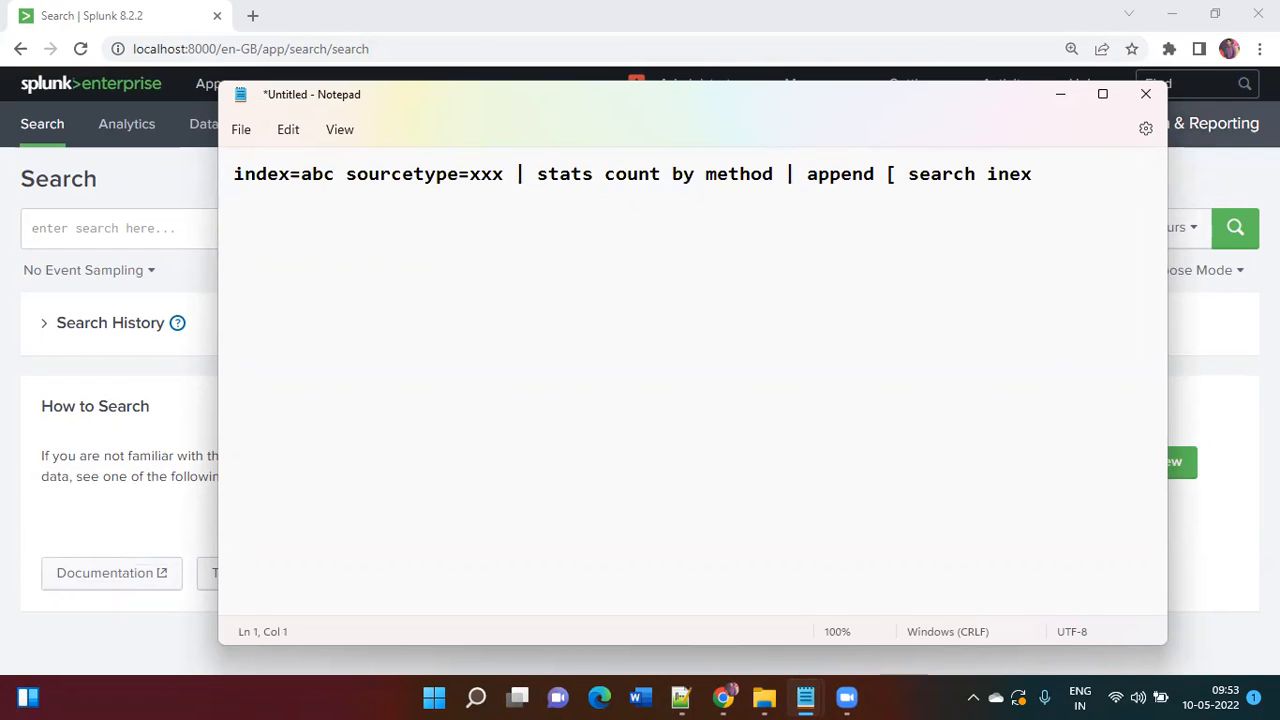
pyautogui.click(1045, 194)
pyautogui.press('BackSpace')
pyautogui.press('BackSpace')
pyautogui.press('BackSpace')
pyautogui.press('BackSpace')
pyautogui.write('index=aaa sour')
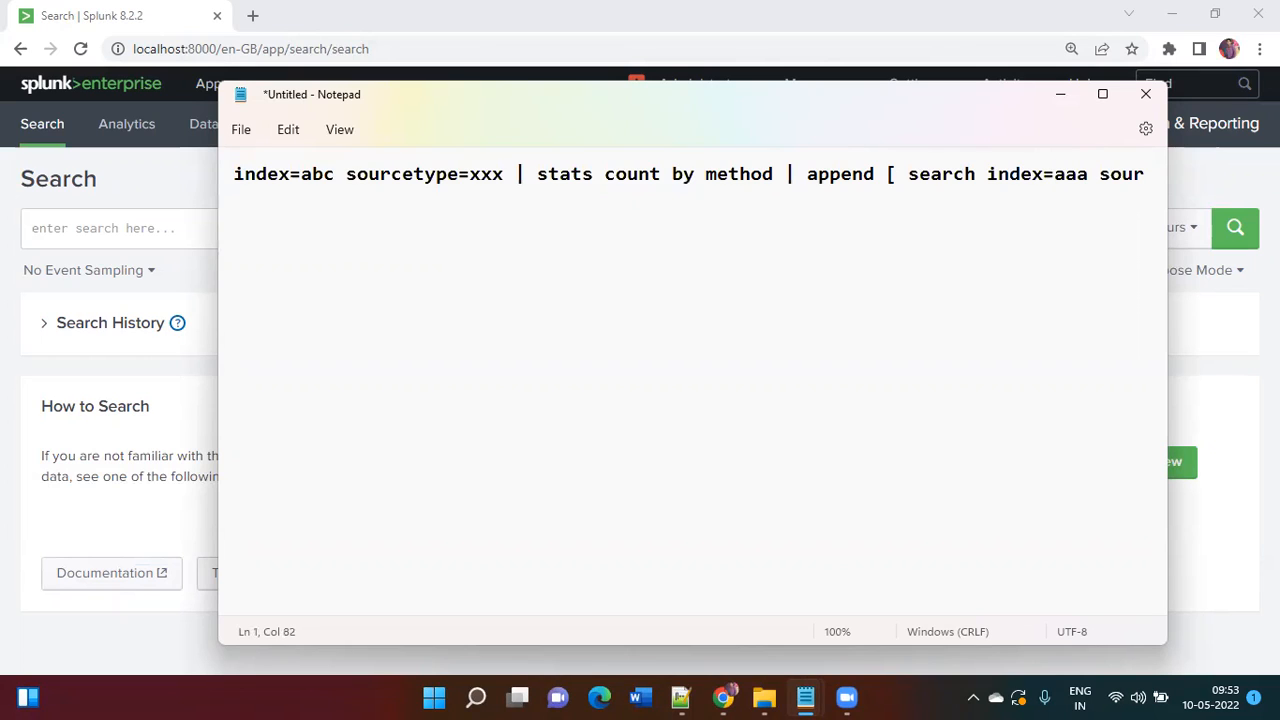
pyautogui.write('cetype')
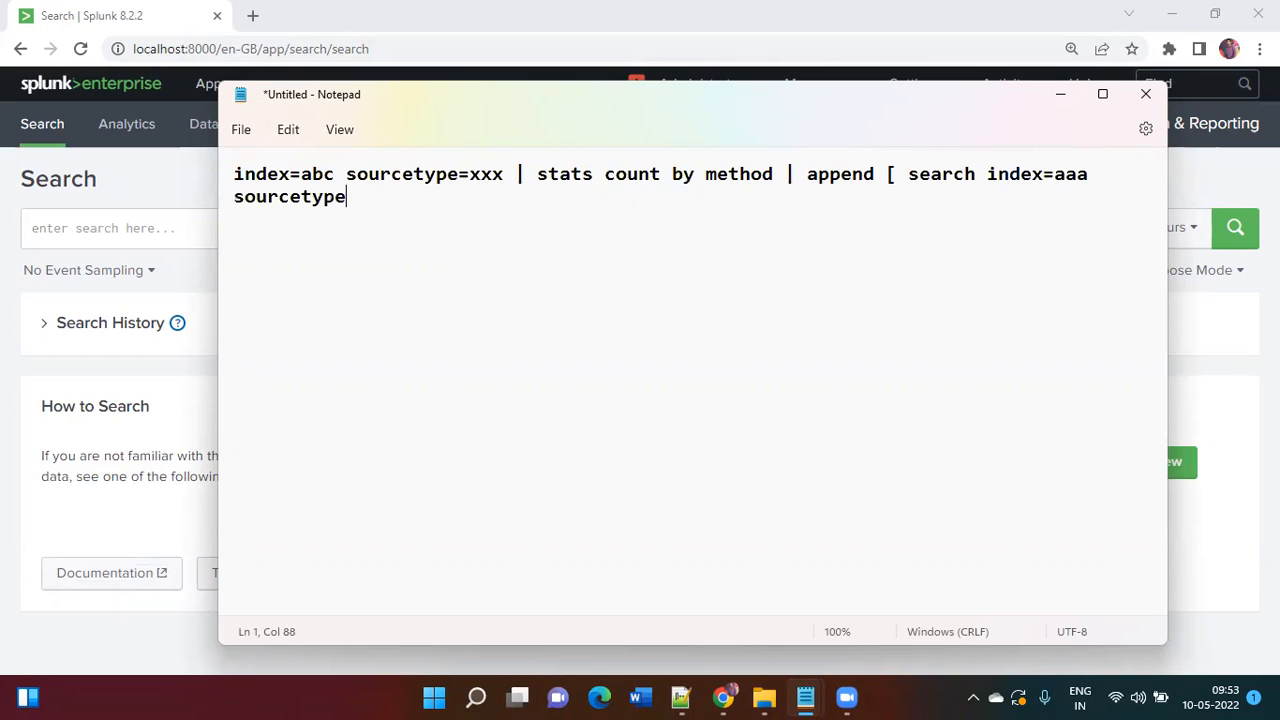
pyautogui.write('=bbb | chart coun ')
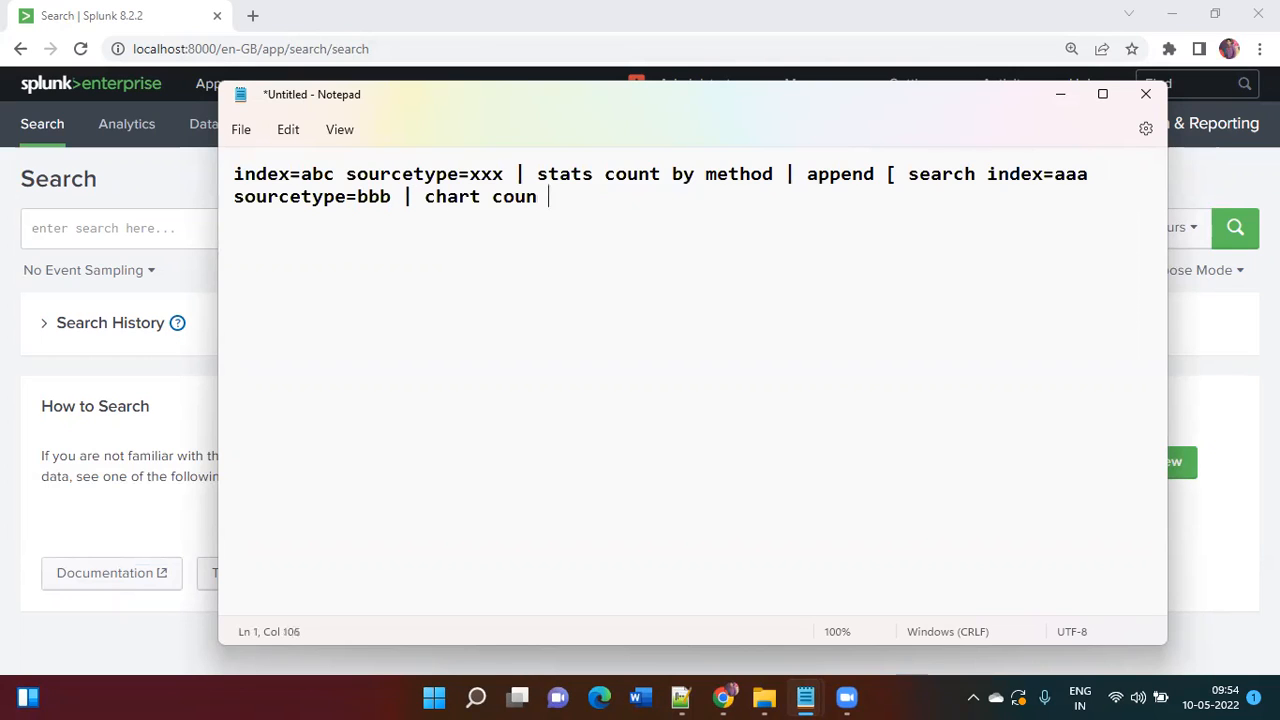
pyautogui.write('t by method')
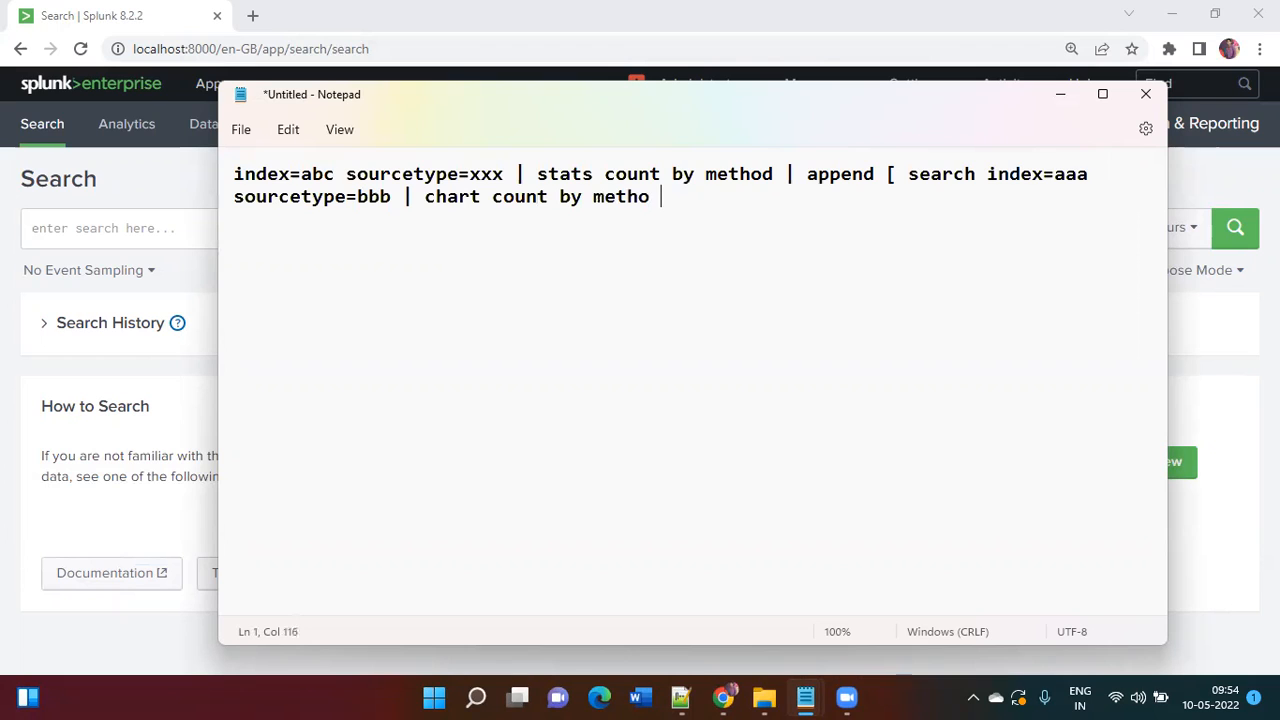
pyautogui.write(' ]')
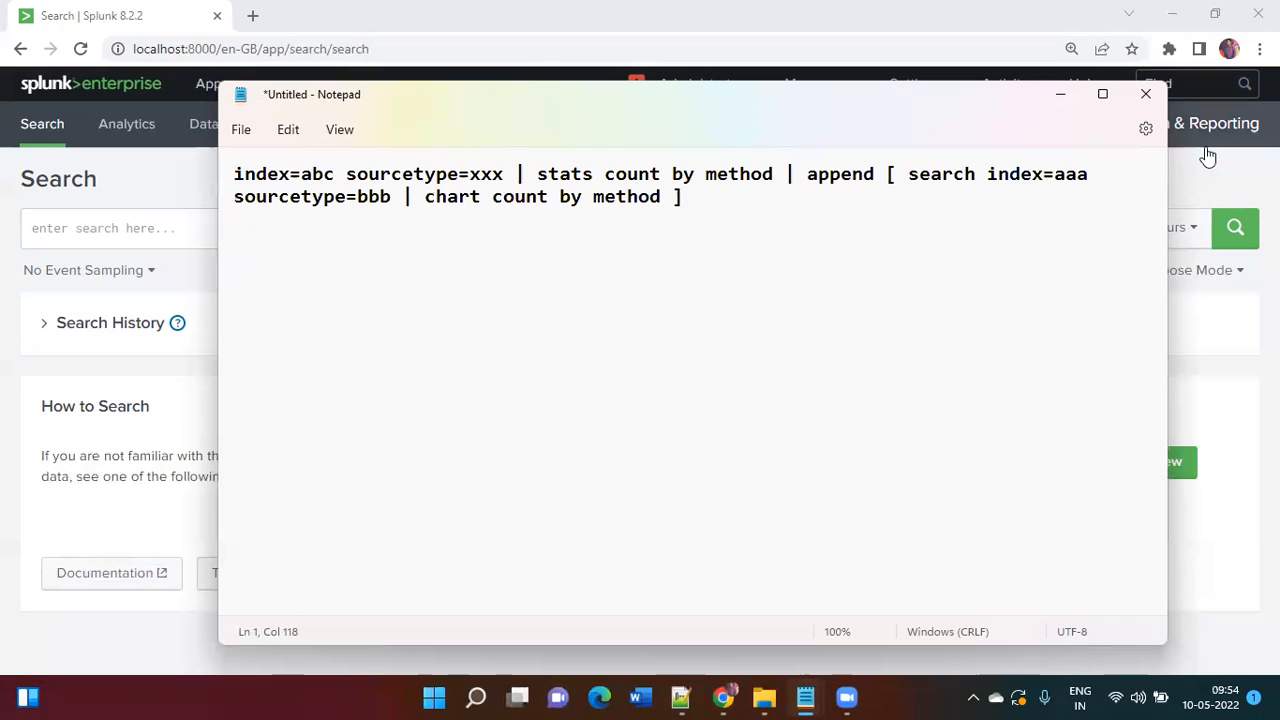
pyautogui.moveTo(775, 174); pyautogui.dragTo(222, 174)
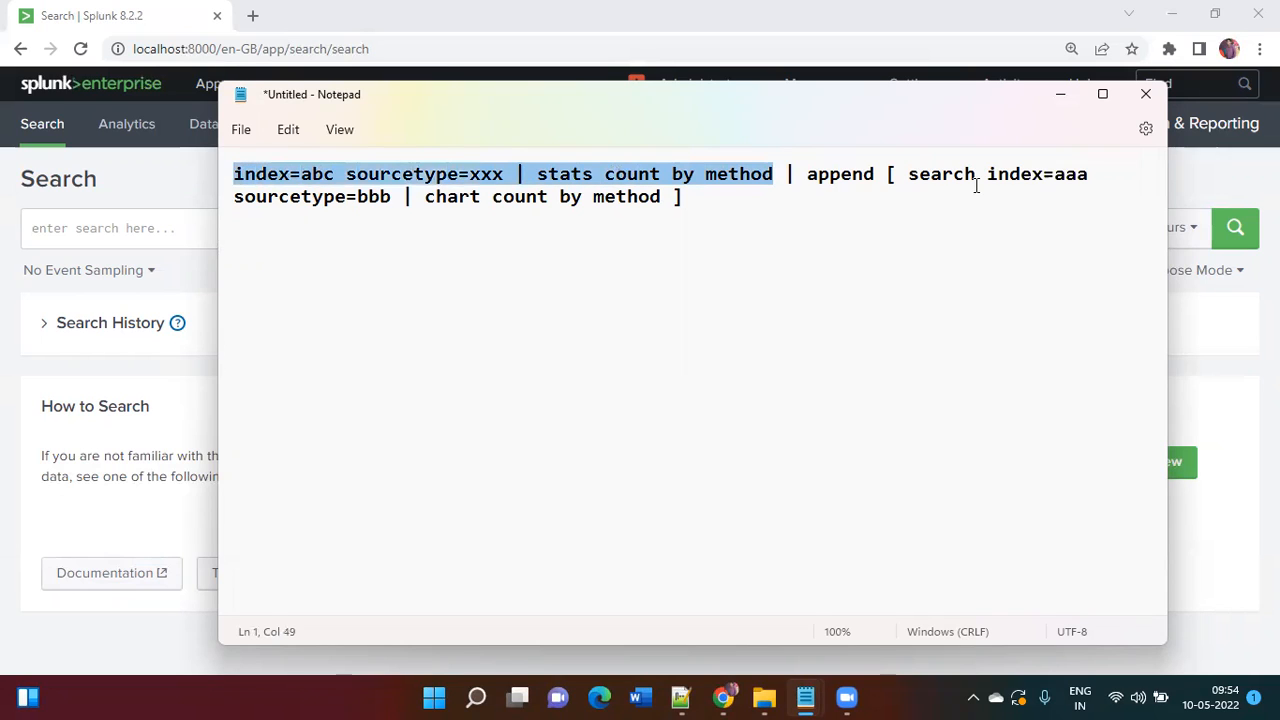
pyautogui.moveTo(988, 176); pyautogui.dragTo(664, 194)
# Step: Add the template line 'Query1 | append [ search Query2' below the example
pyautogui.click(703, 249)
pyautogui.press('Return')
pyautogui.press('Return')
pyautogui.write('Que')
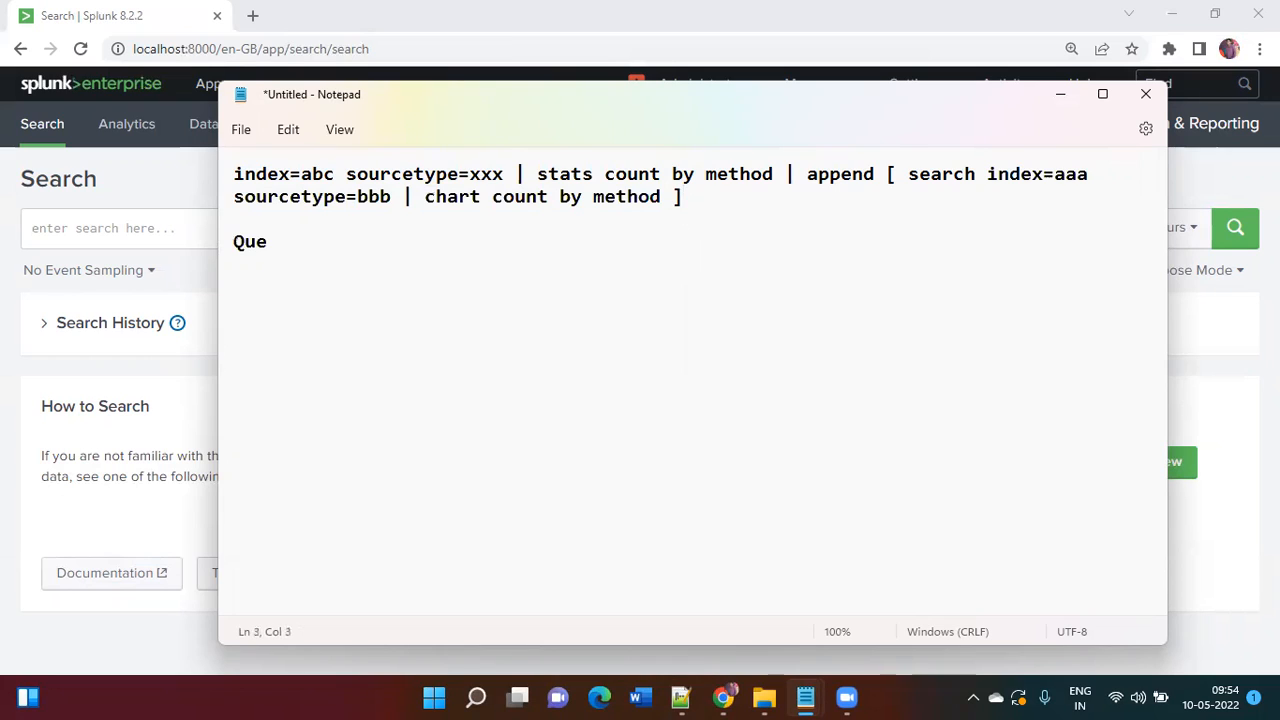
pyautogui.write('ry1 | appe')
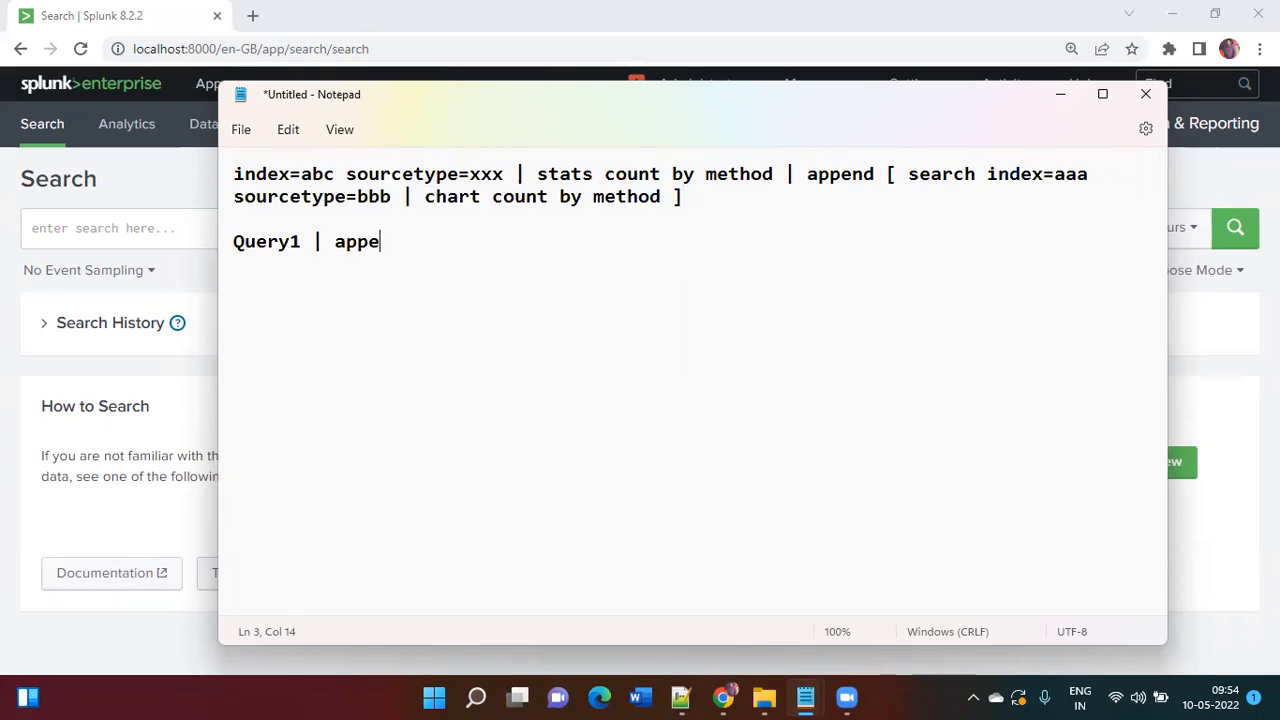
pyautogui.write('nd [ search ')
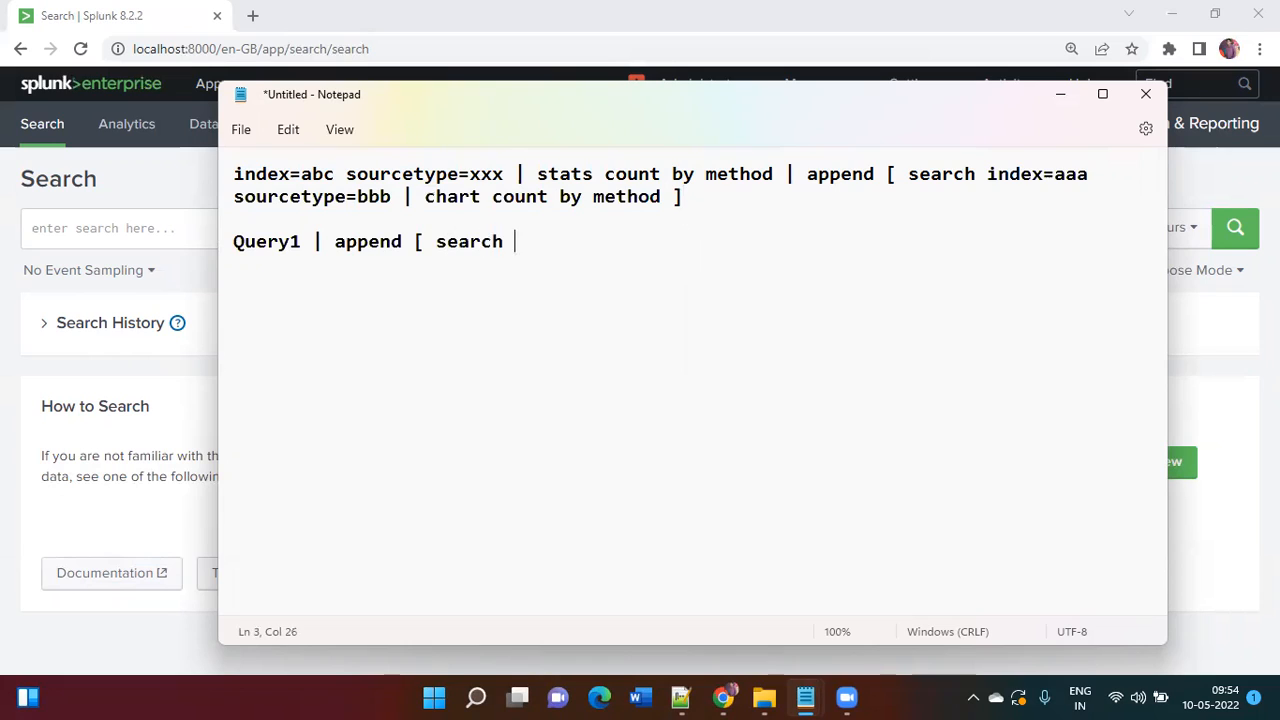
pyautogui.write('Query2')
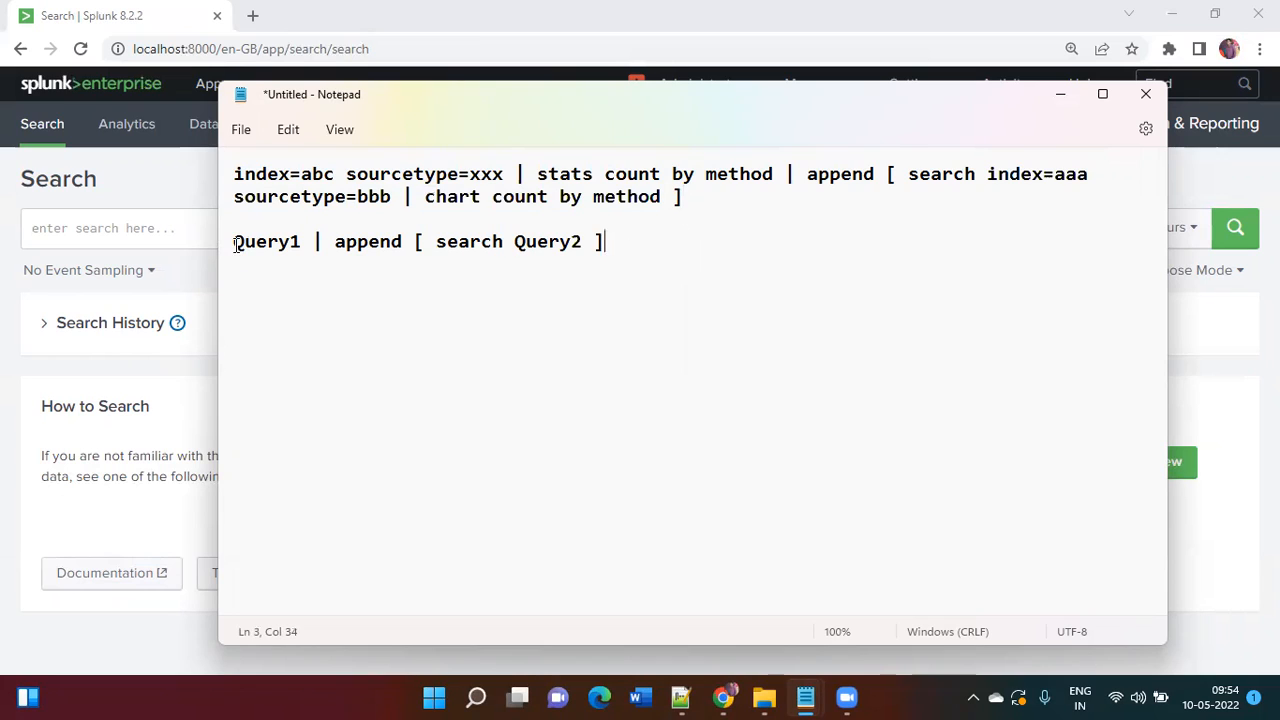
# Step: Highlight Query1, search, Query2 and the first query to explain the append structure
pyautogui.moveTo(233, 242); pyautogui.dragTo(304, 242)
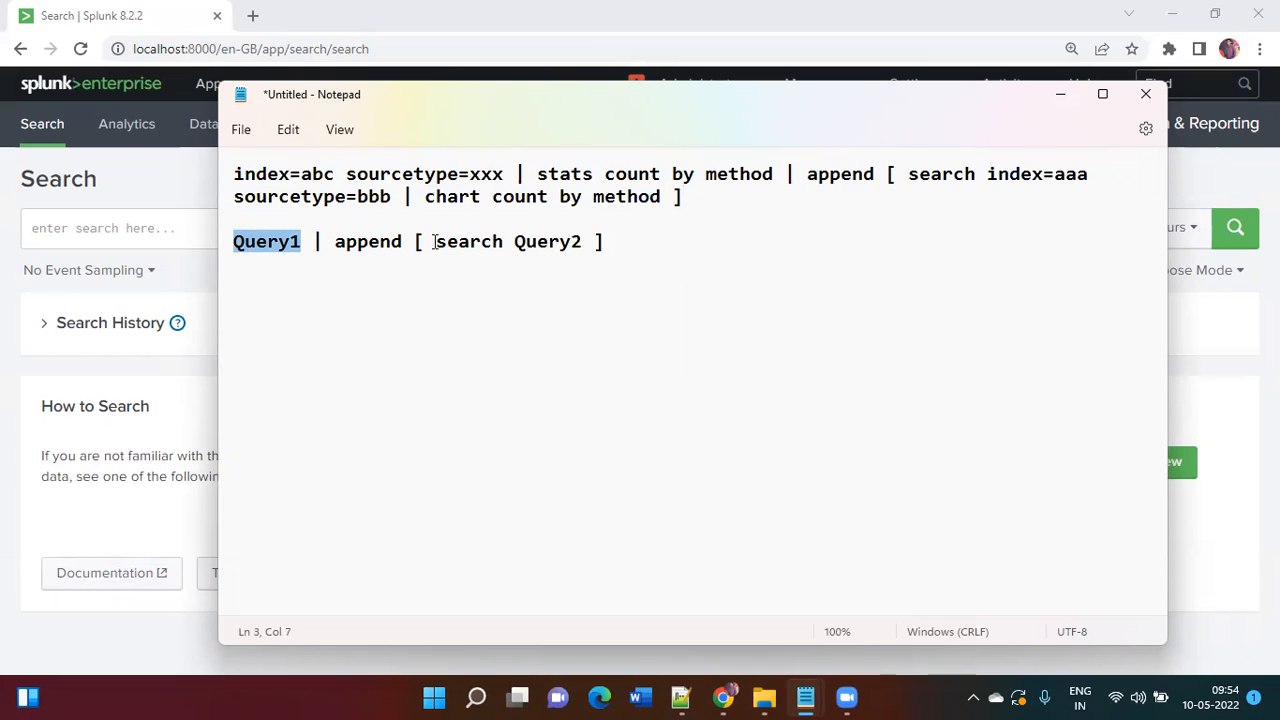
pyautogui.moveTo(436, 242); pyautogui.dragTo(584, 245)
pyautogui.click(515, 243)
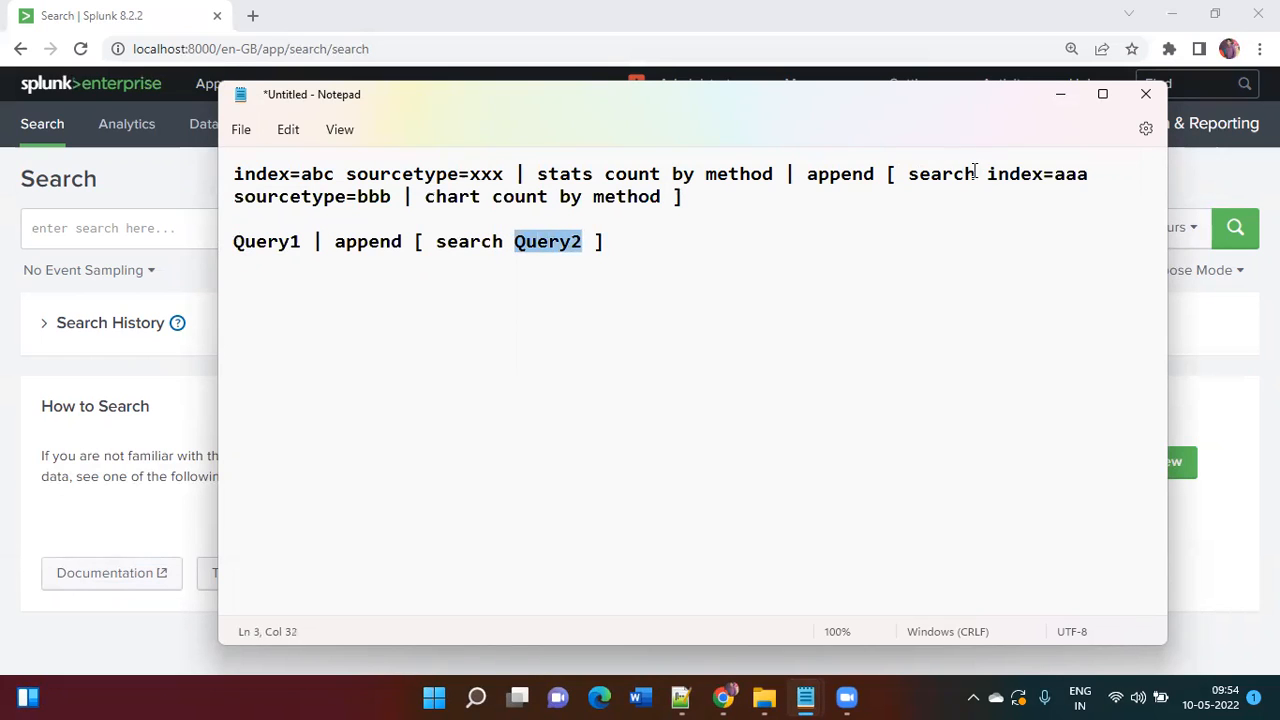
pyautogui.moveTo(987, 174); pyautogui.dragTo(667, 196)
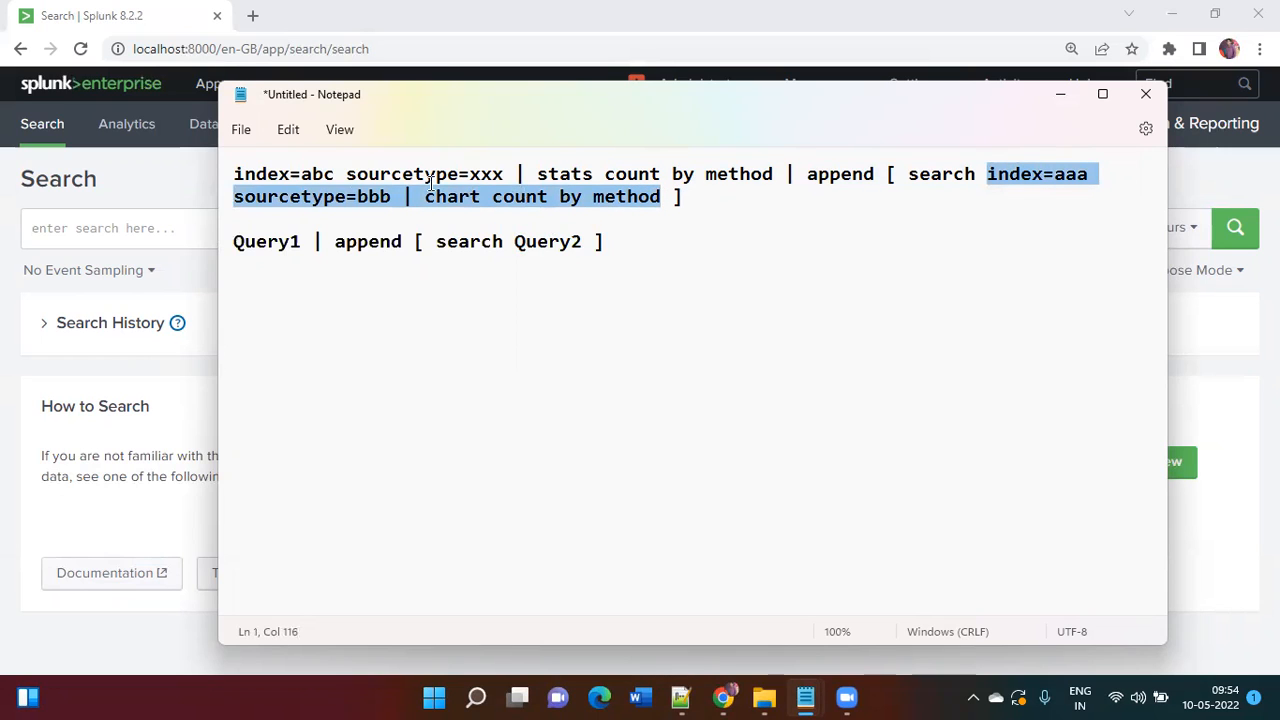
pyautogui.moveTo(230, 178); pyautogui.dragTo(773, 165)
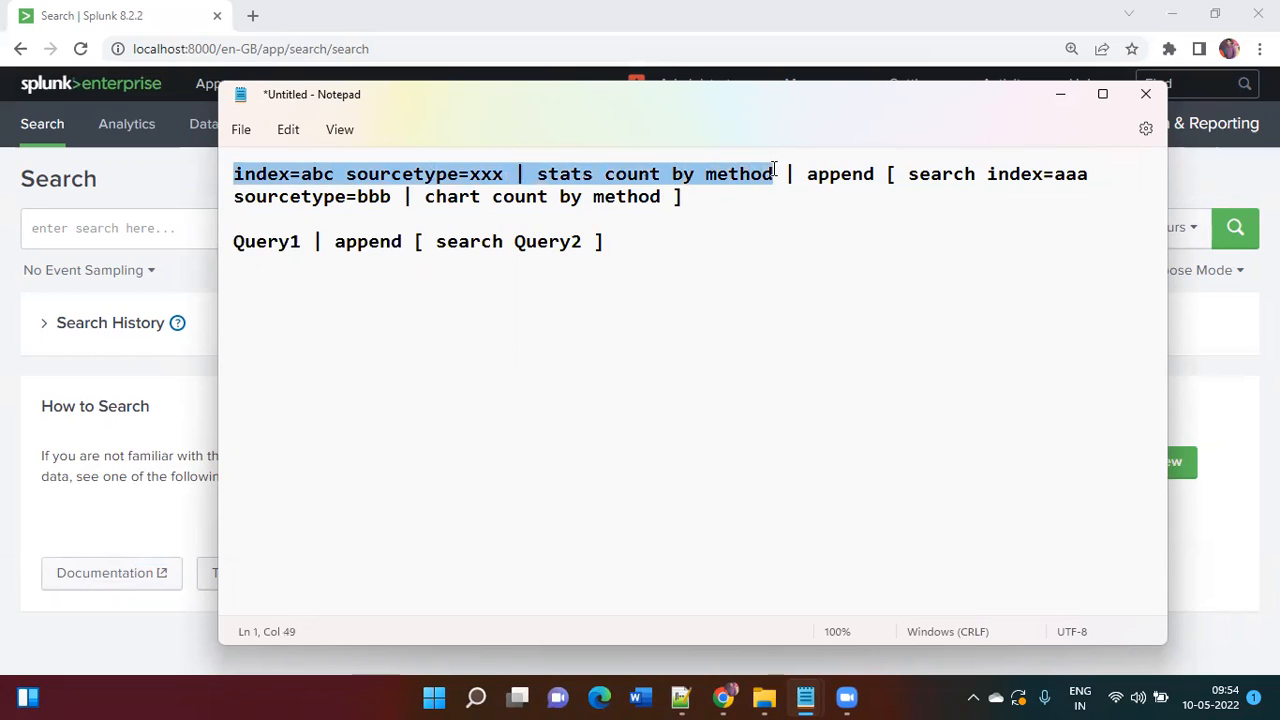
pyautogui.click(669, 243)
# Step: Type 'index=' into the Splunk search bar
pyautogui.hotkey('alt', 'Tab')
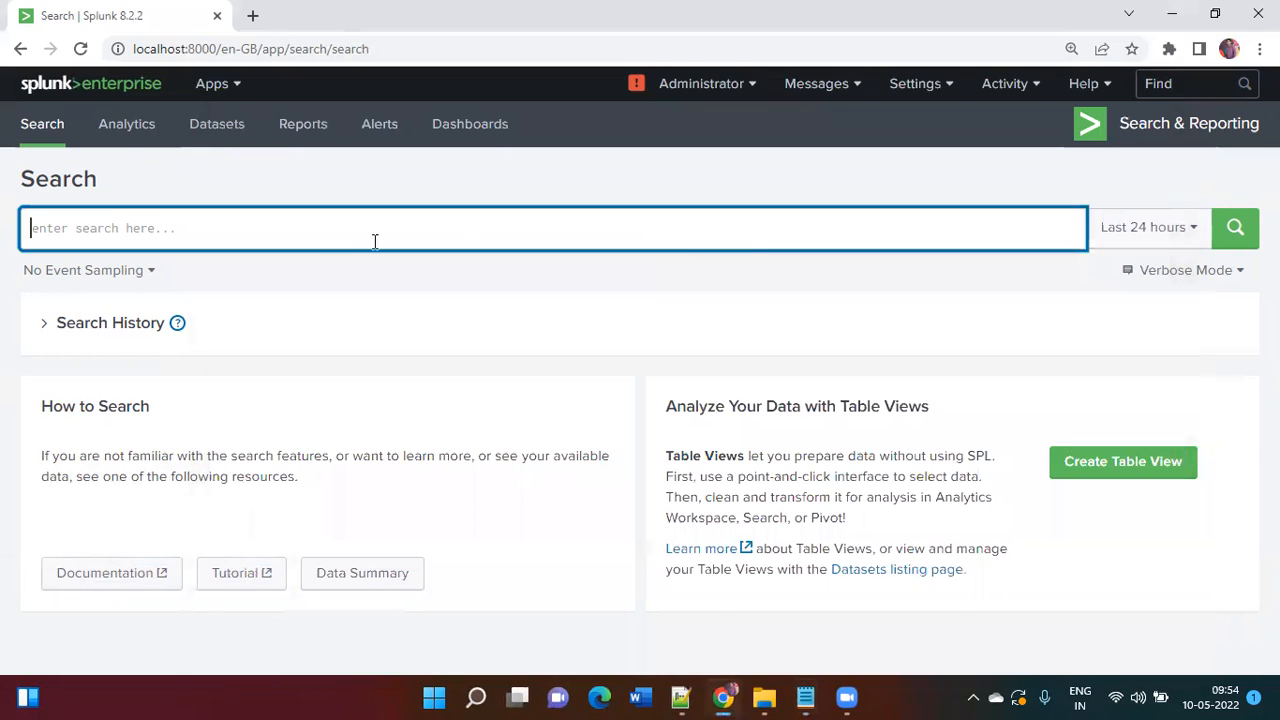
pyautogui.click(318, 236)
pyautogui.write('ind')
pyautogui.press('BackSpace')
pyautogui.press('BackSpace')
pyautogui.press('BackSpace')
pyautogui.hotkey('ctrl', '+')
pyautogui.write('index=')
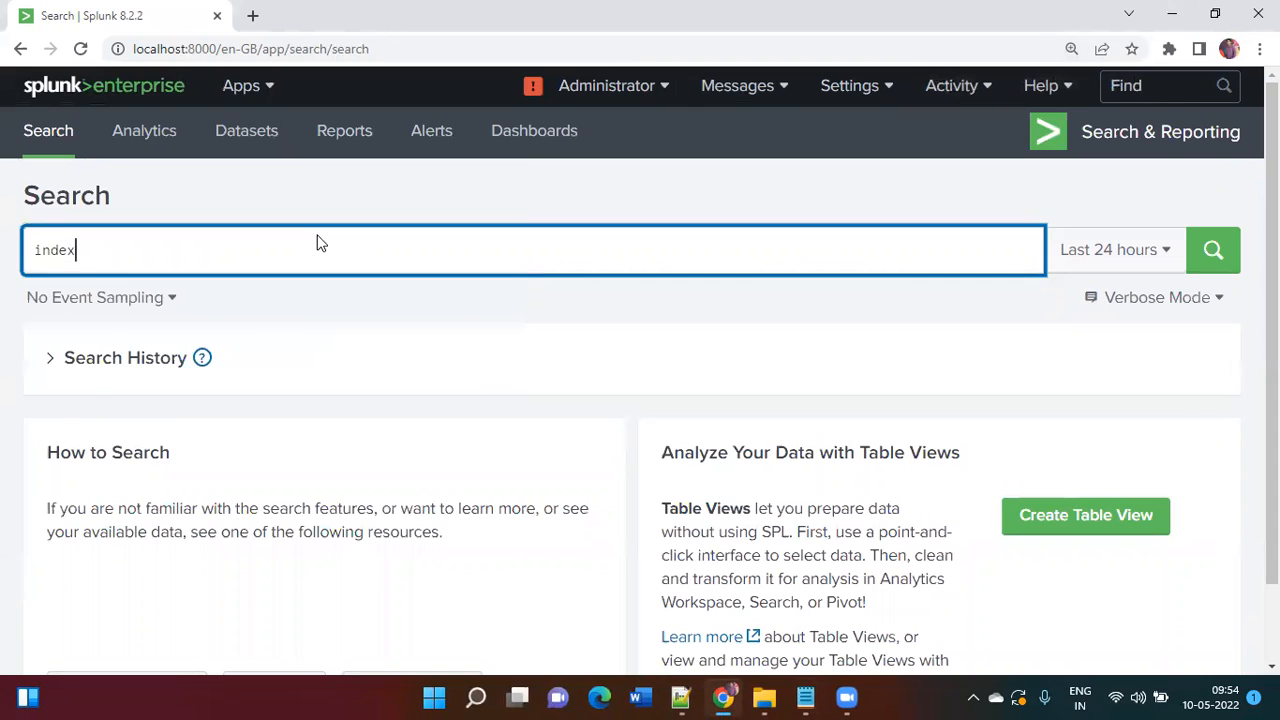
# Step: In Notepad, type the note '1. append comand only runs in Historical Data' on a new line
pyautogui.hotkey('alt', 'Tab')
pyautogui.press('Return')
pyautogui.press('Return')
pyautogui.write('1. App')
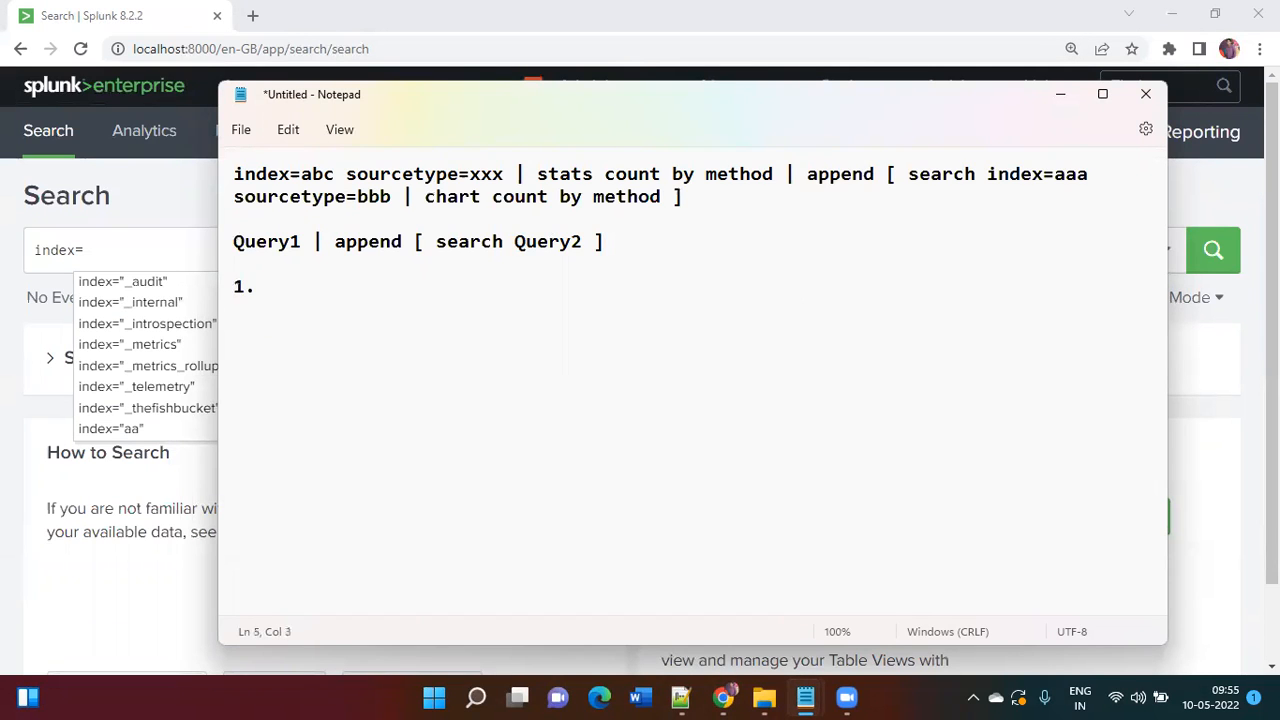
pyautogui.press('BackSpace')
pyautogui.press('BackSpace')
pyautogui.press('BackSpace')
pyautogui.write('append comand onoy')
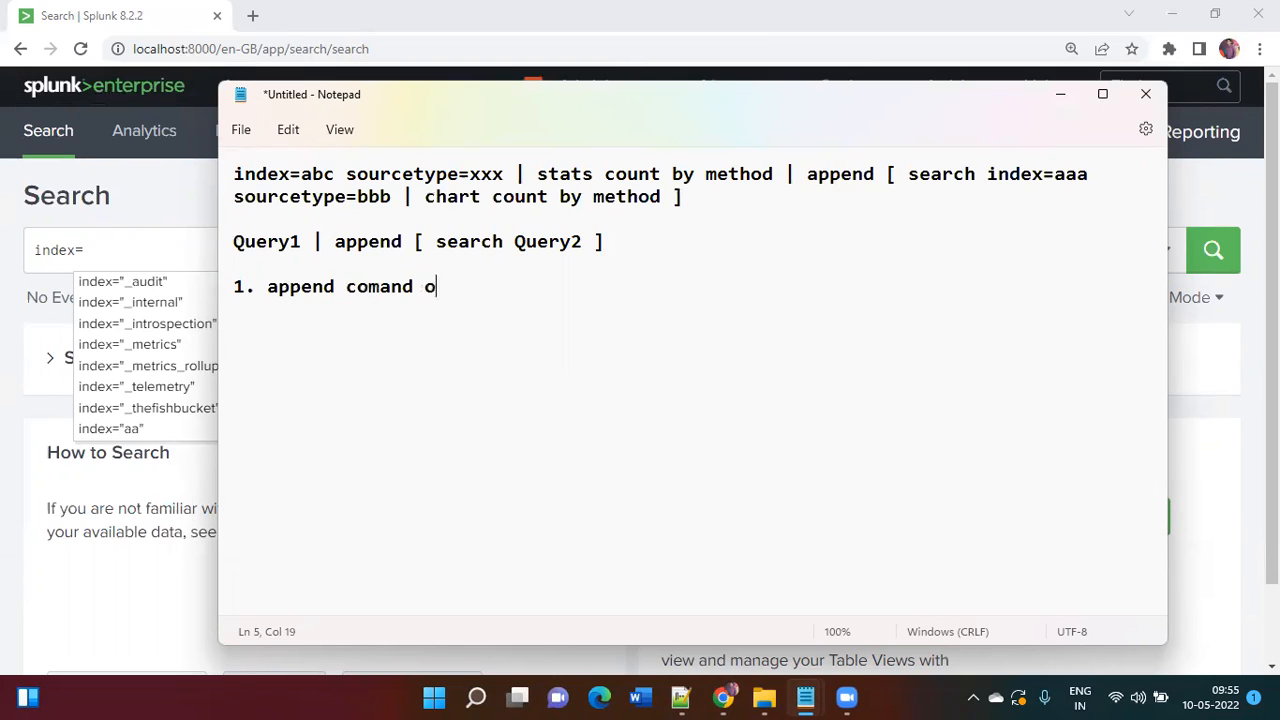
pyautogui.press('BackSpace')
pyautogui.press('BackSpace')
pyautogui.press('BackSpace')
pyautogui.write('nds')
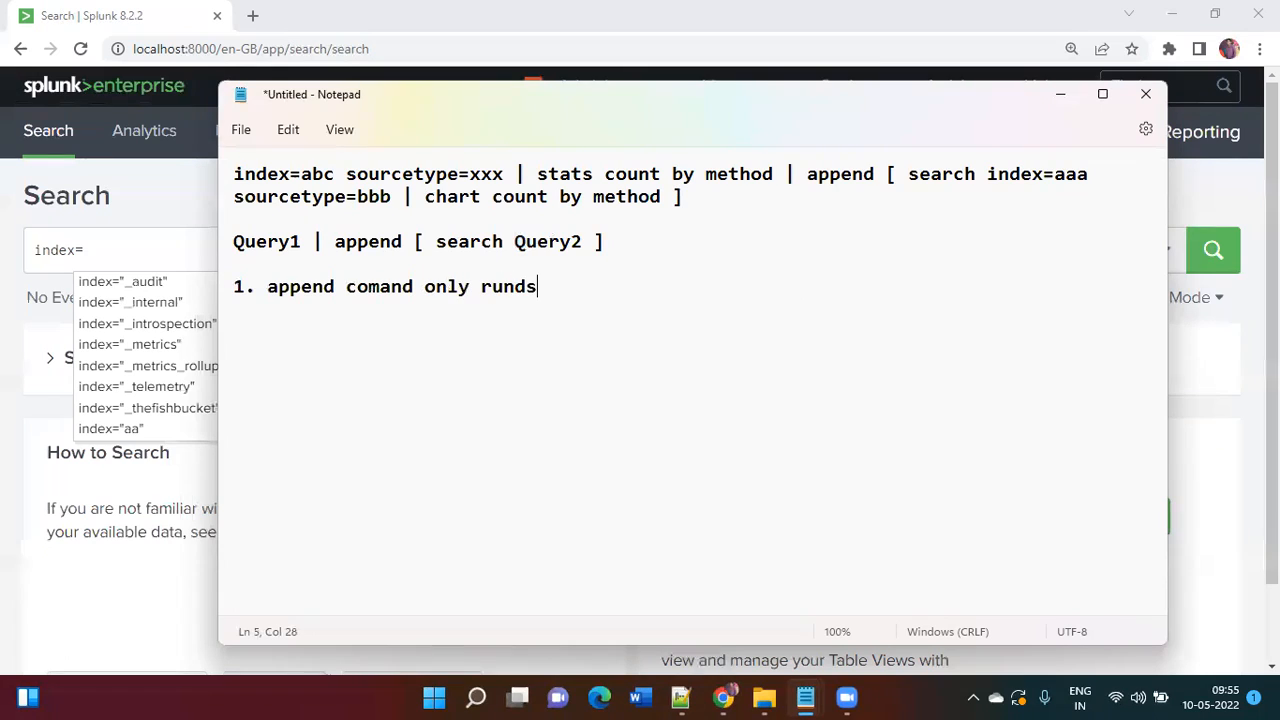
pyautogui.press('BackSpace')
pyautogui.press('BackSpace')
pyautogui.write('s ')
pyautogui.write('in Hi')
pyautogui.write('stro')
pyautogui.press('BackSpace')
pyautogui.press('BackSpace')
pyautogui.write('orical Data')
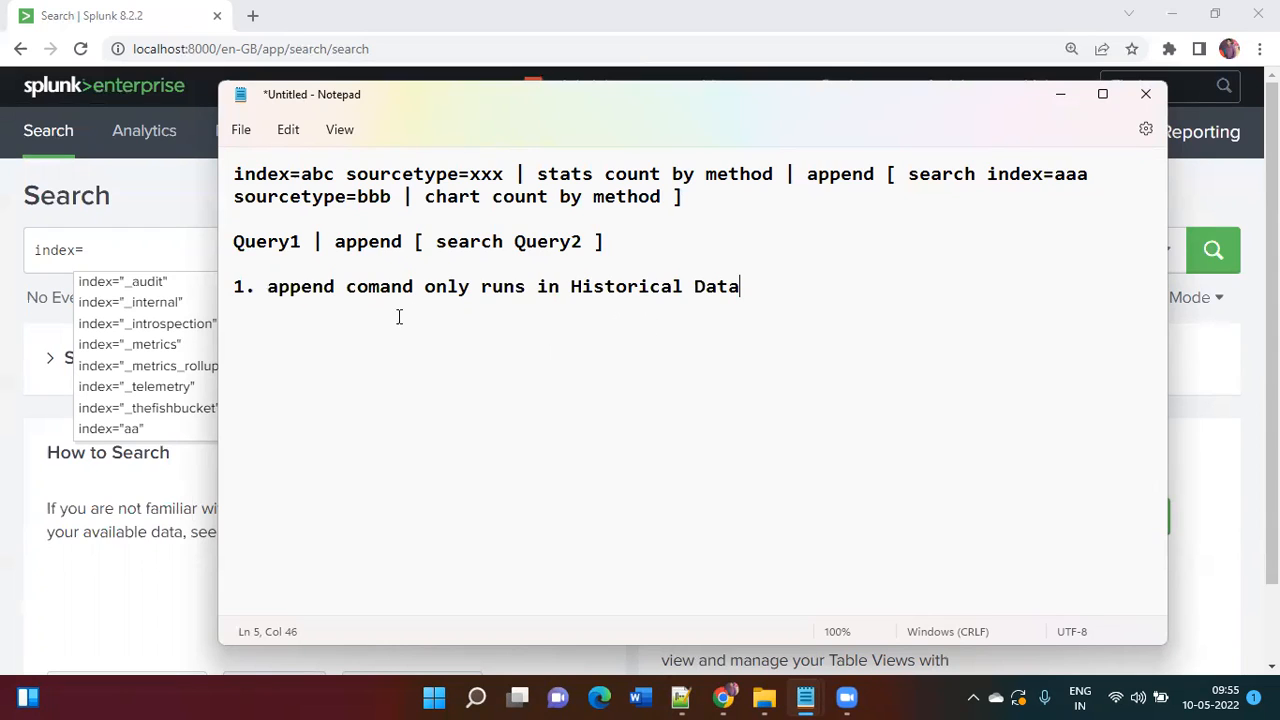
# Step: Correct 'comand' to 'command' in the note
pyautogui.click(381, 290)
pyautogui.write('m')
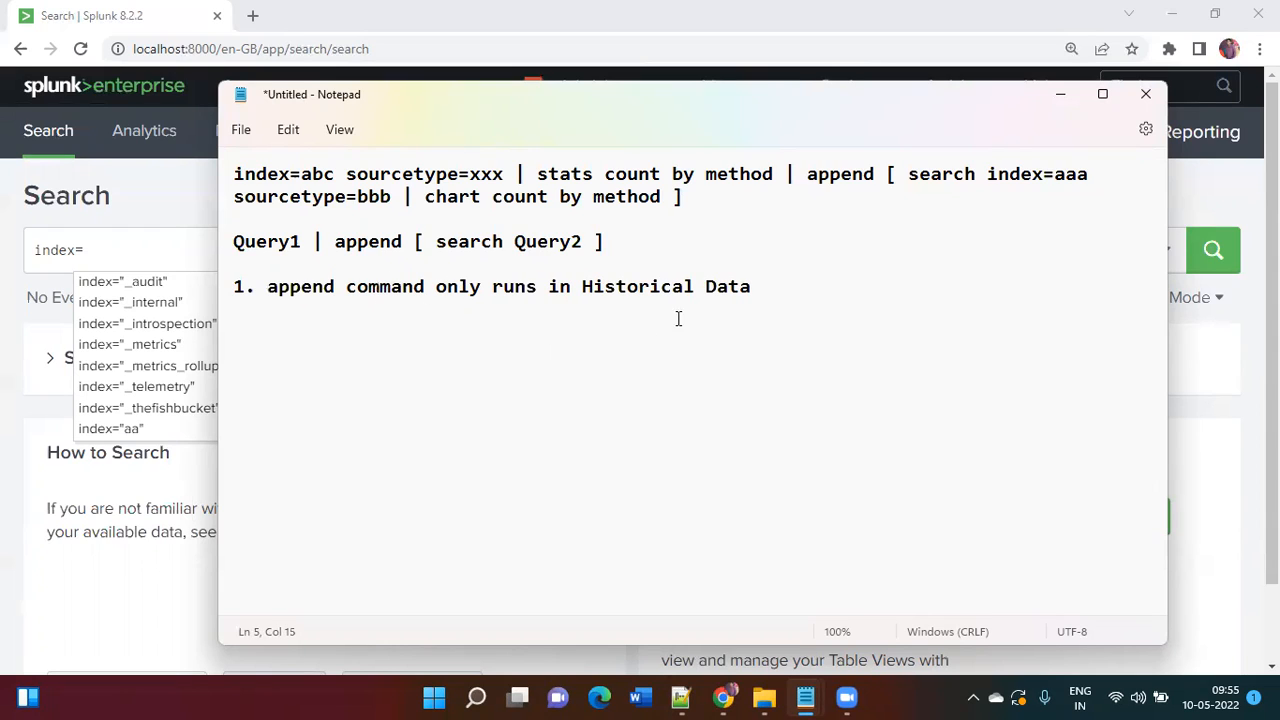
pyautogui.click(787, 287)
# Step: Search index=secure_log over All time, filtered to sourcetype www1/secure
pyautogui.click(200, 251)
pyautogui.write('secure_log')
pyautogui.press('Return')
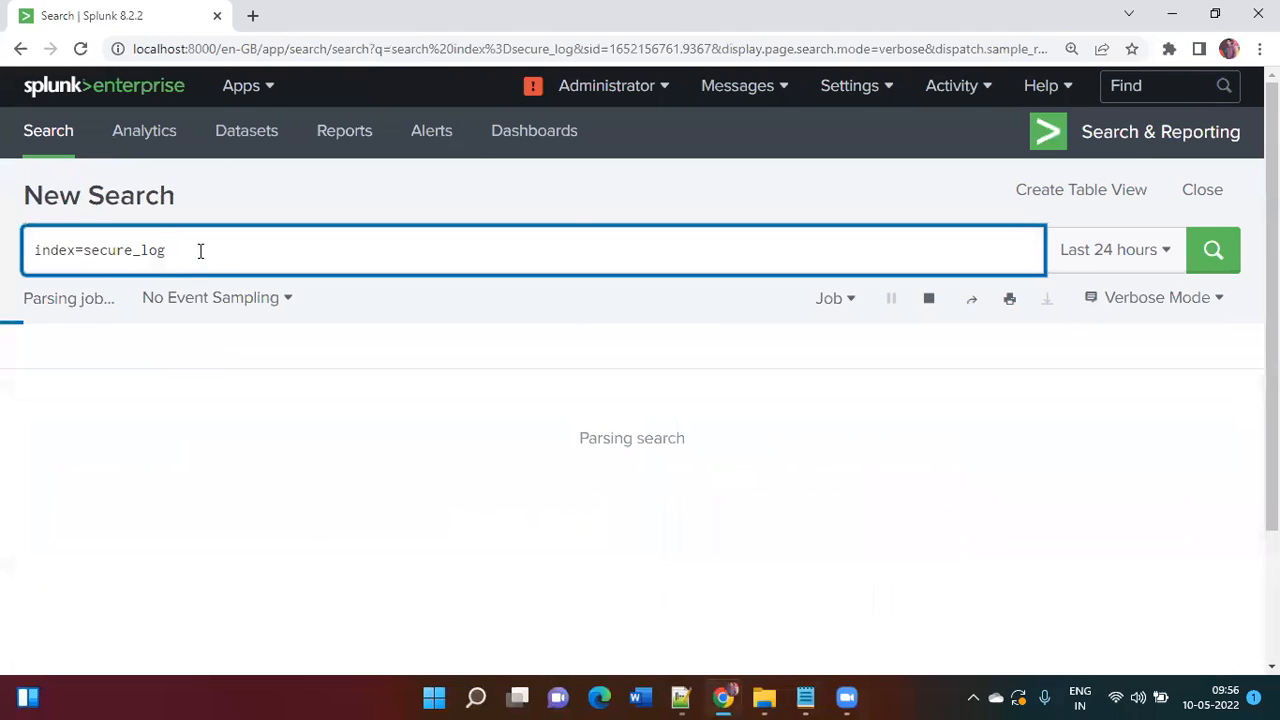
pyautogui.click(1125, 270)
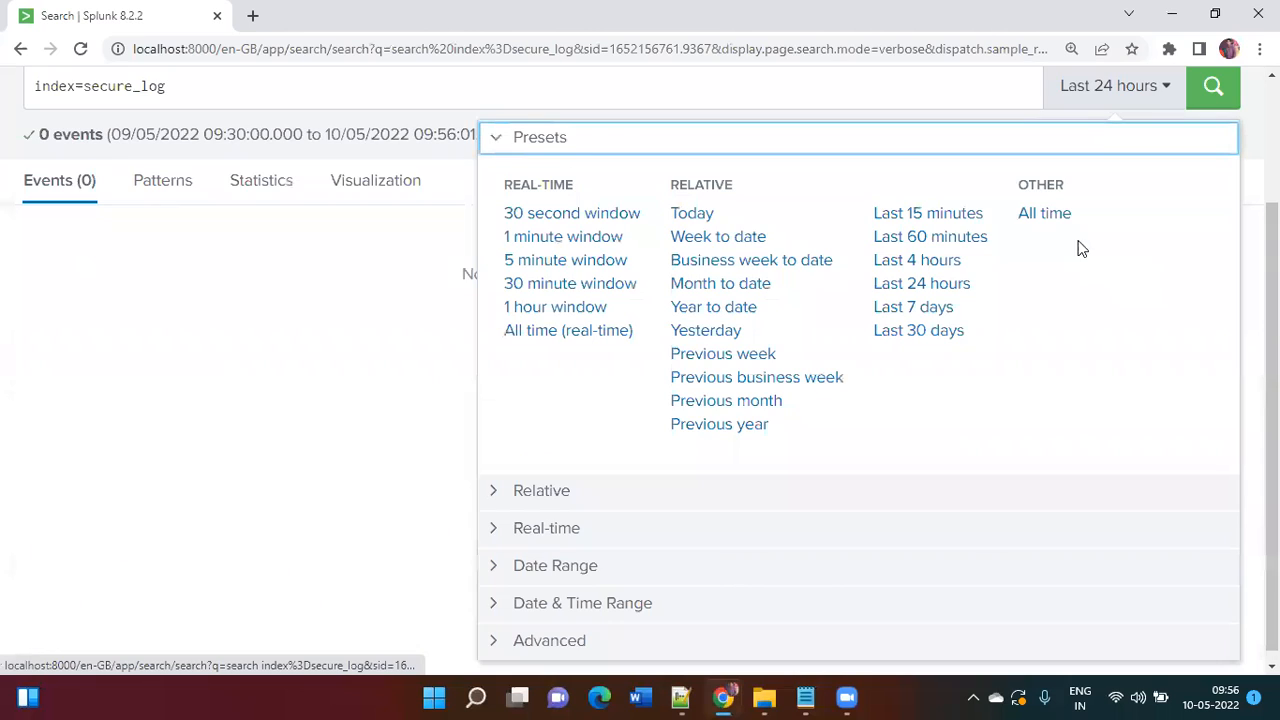
pyautogui.click(1054, 213)
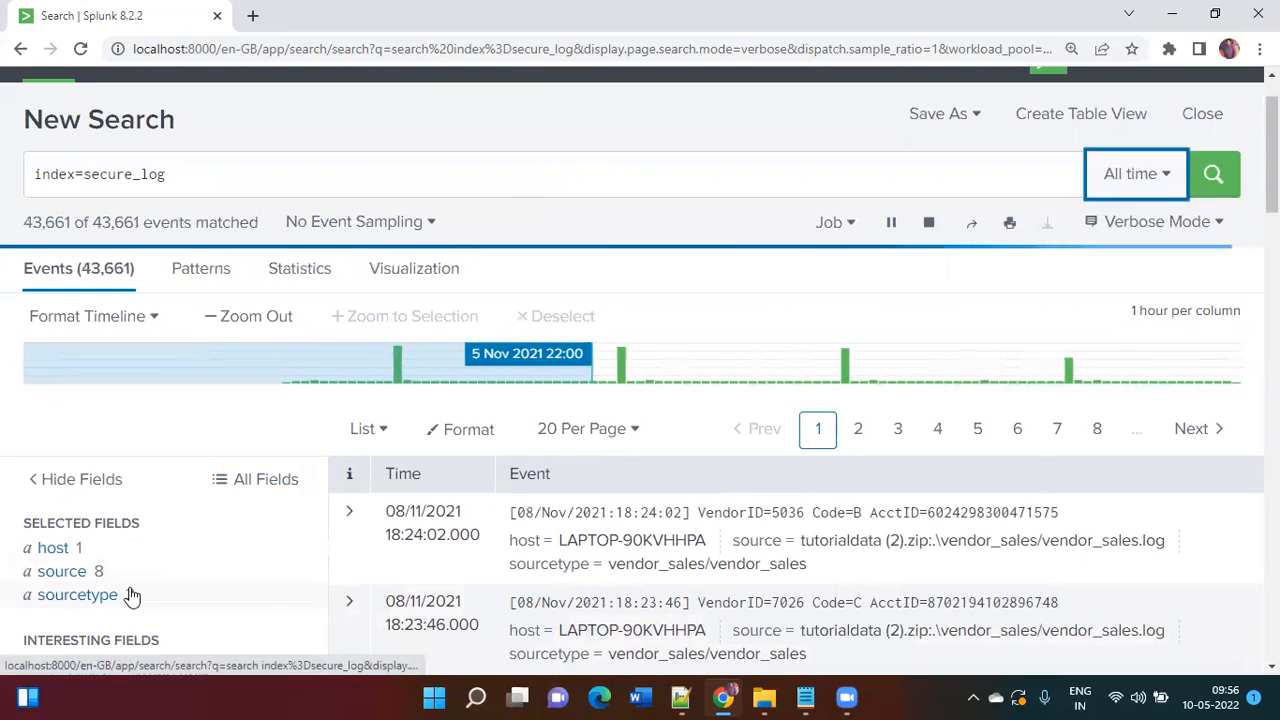
pyautogui.click(130, 595)
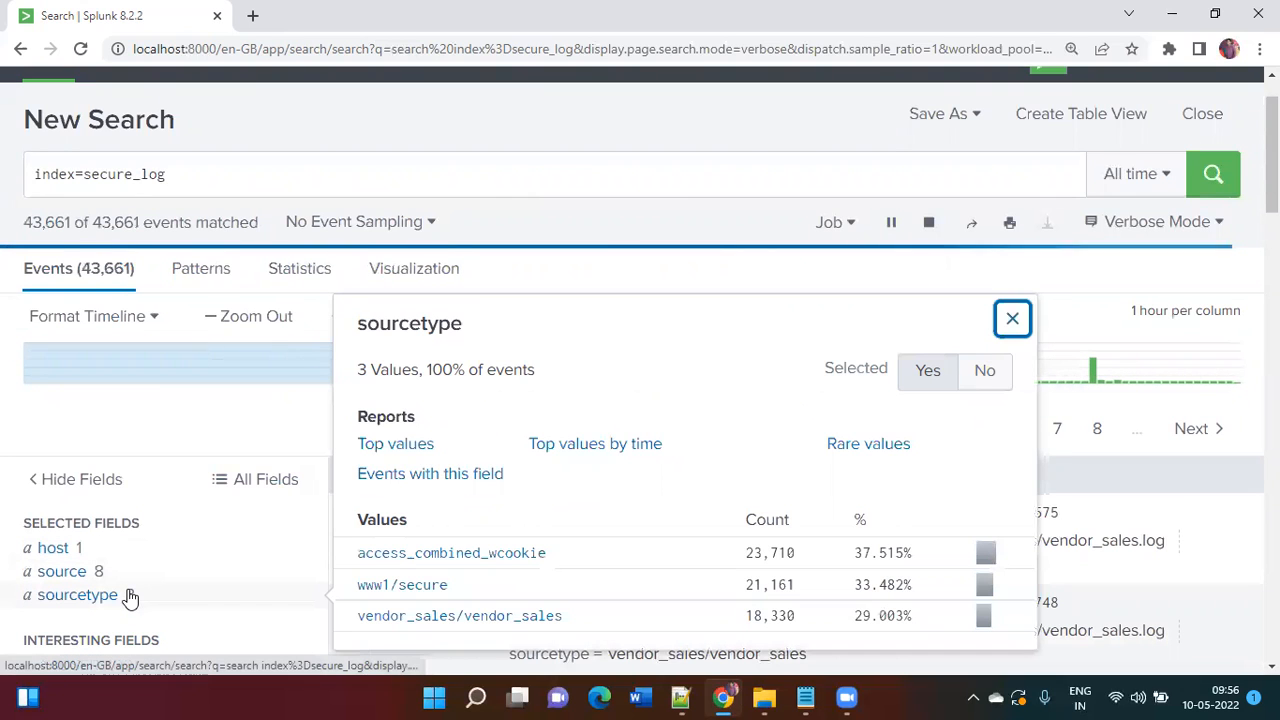
pyautogui.click(412, 590)
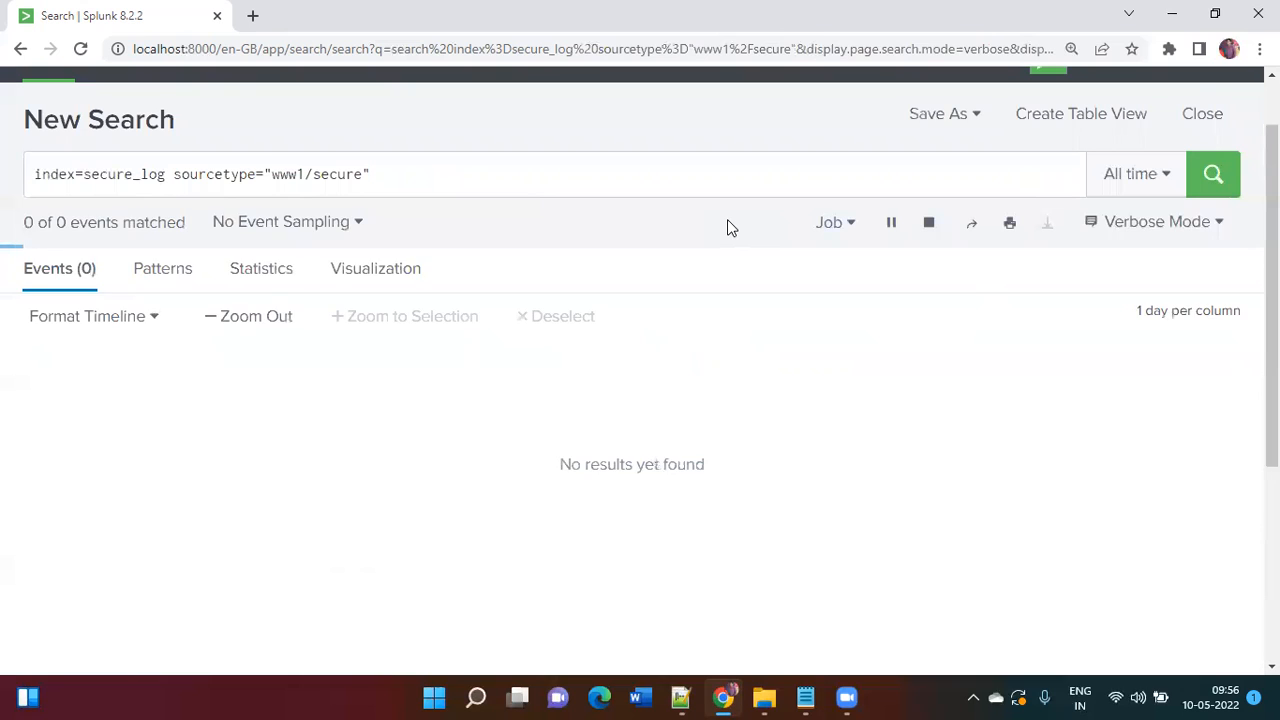
# Step: Append '"failed password" NOT "invalid user"' to the search query
pyautogui.click(583, 176)
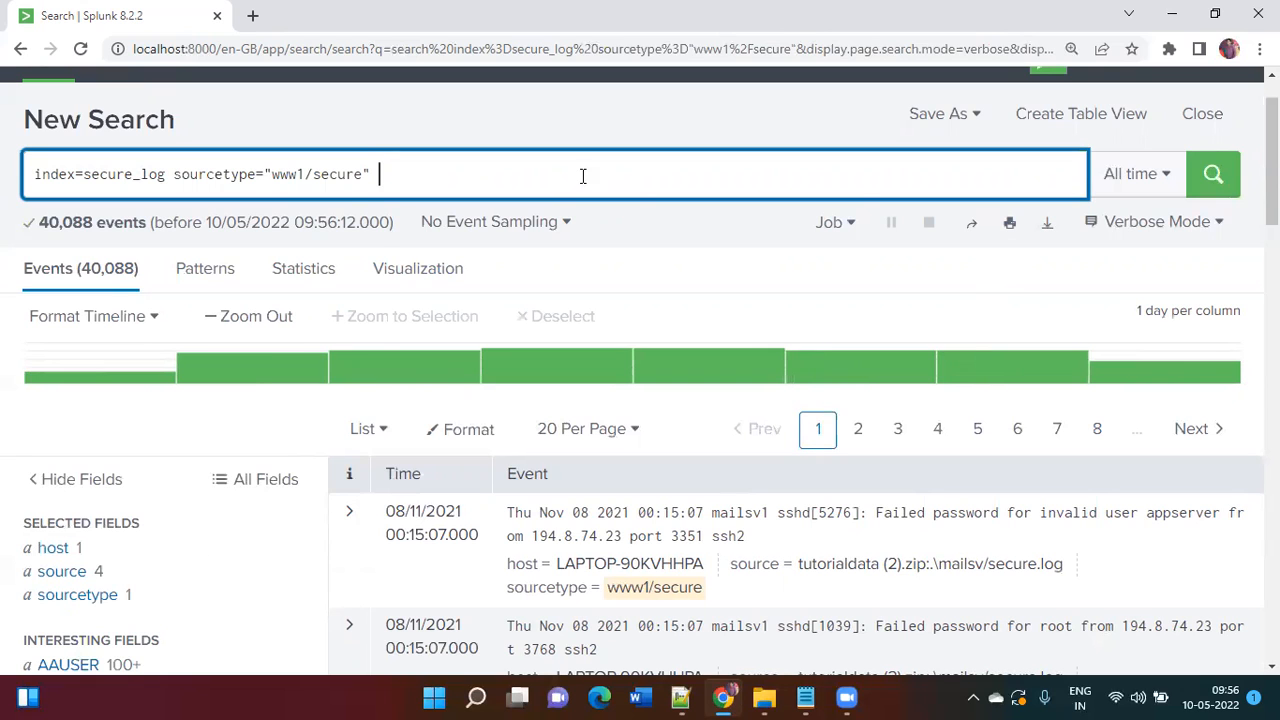
pyautogui.write('| tim')
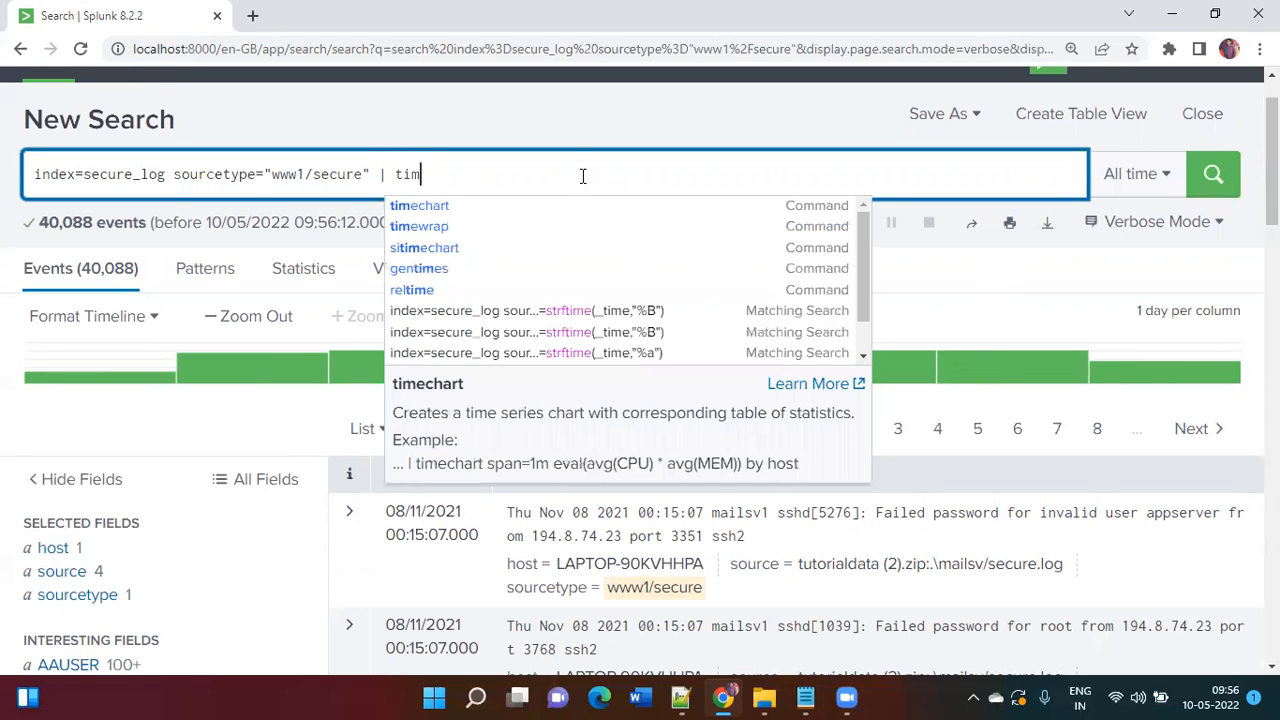
pyautogui.press('BackSpace')
pyautogui.press('BackSpace')
pyautogui.press('BackSpace')
pyautogui.press('BackSpace')
pyautogui.press('BackSpace')
pyautogui.write('"failed password"')
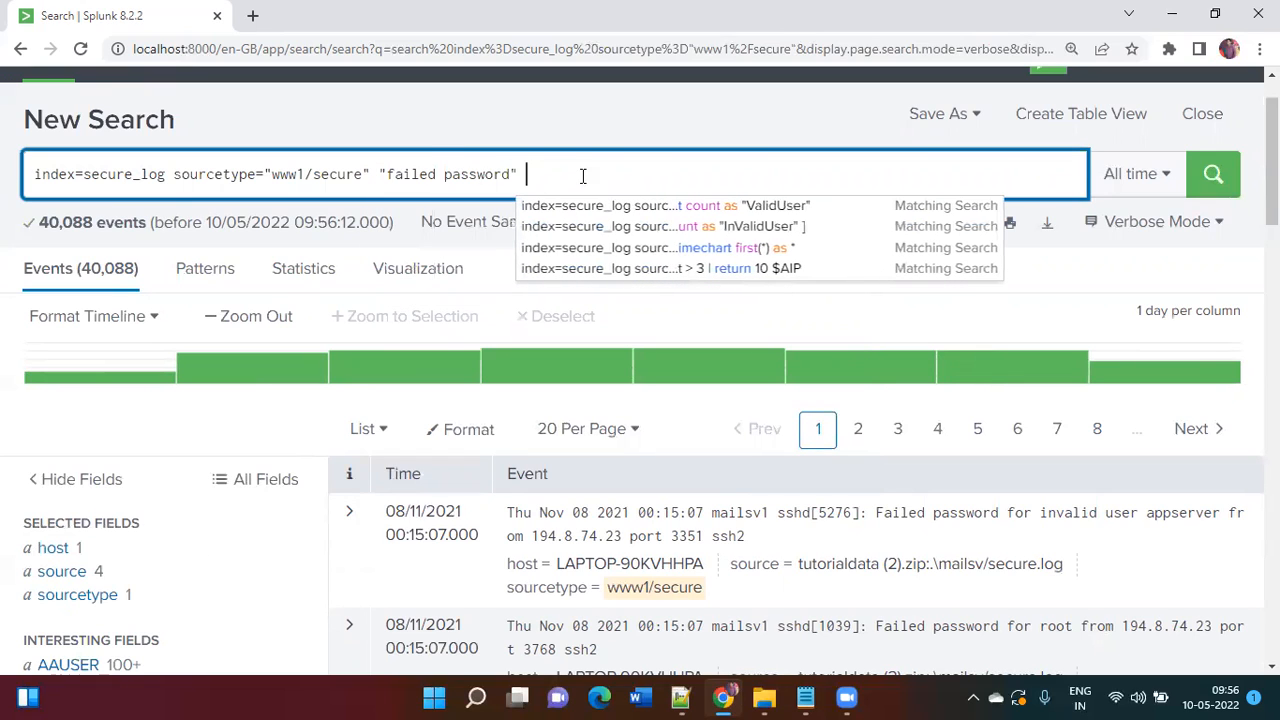
pyautogui.write(' NOT "in')
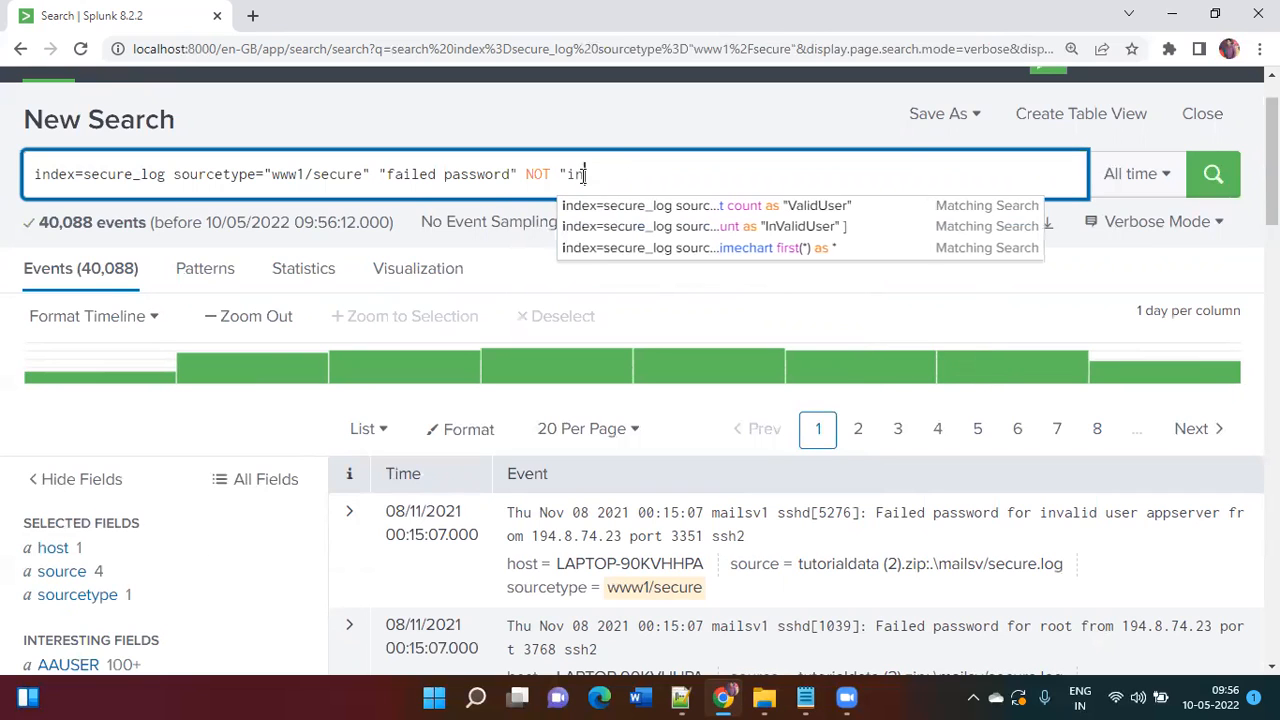
pyautogui.write('valid user')
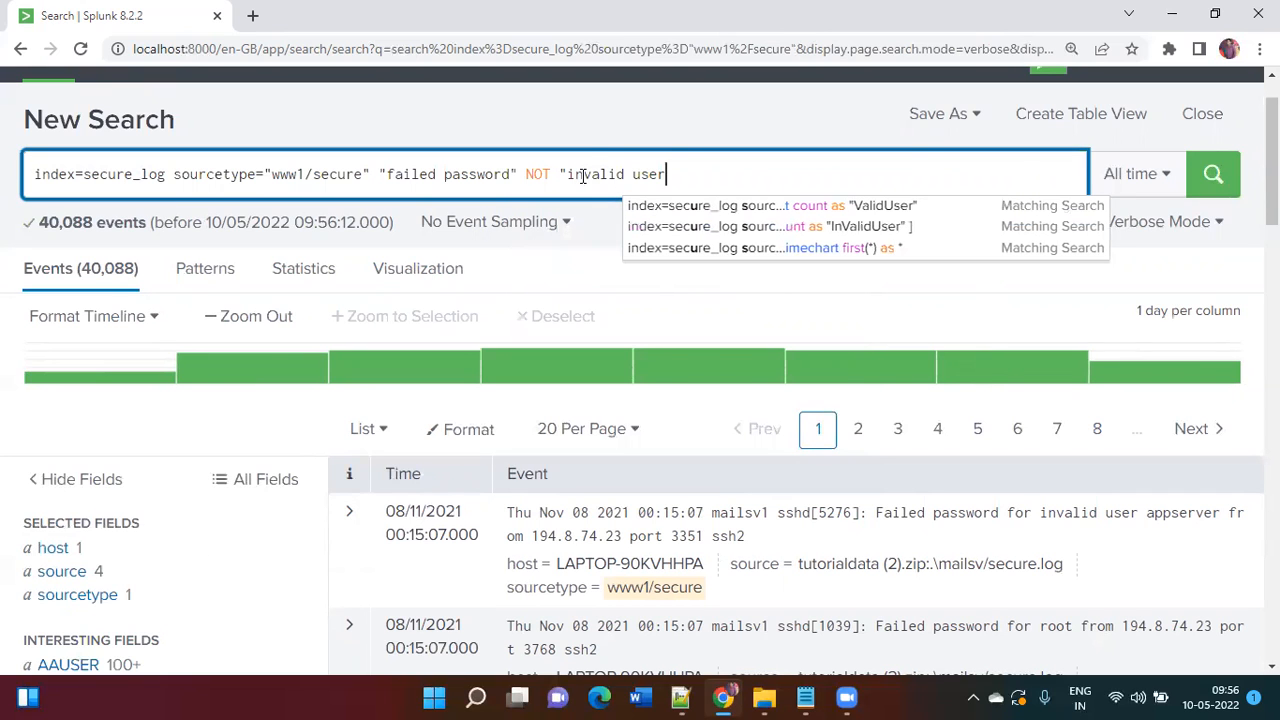
pyautogui.write('"')
# Step: Scroll through the failed-password search results to inspect the events
pyautogui.scroll(-1, 582, 176)
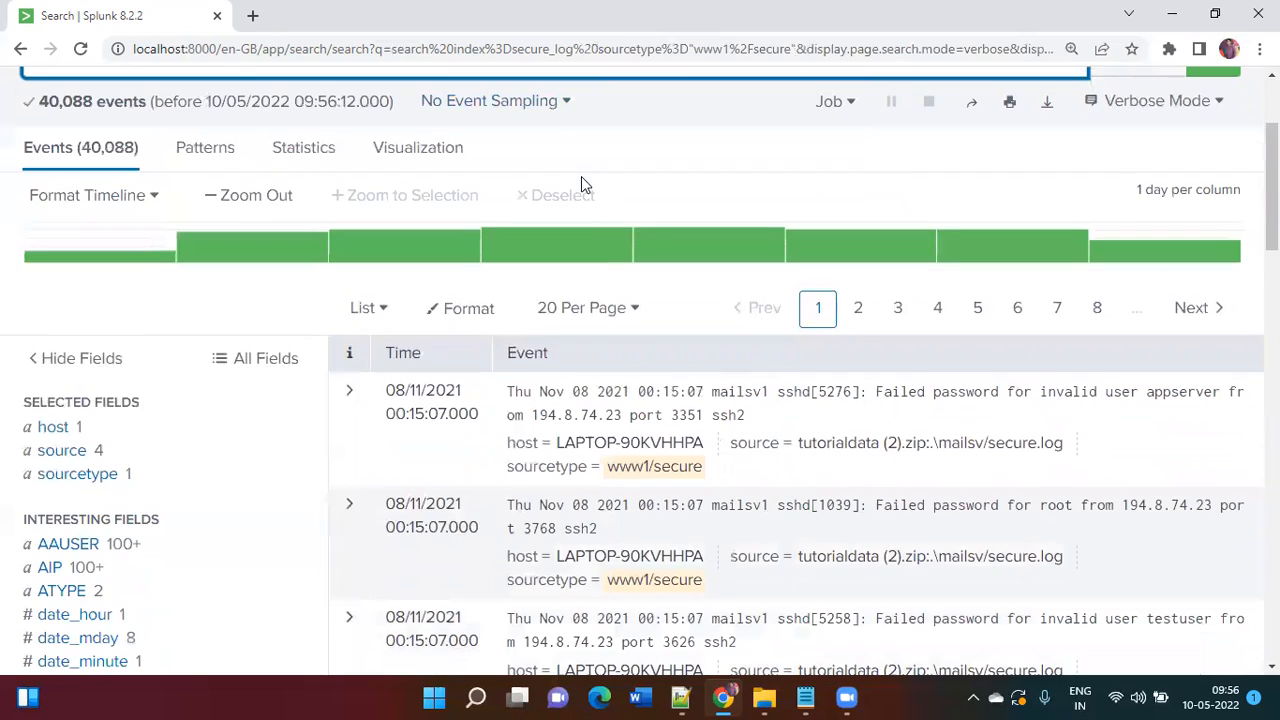
pyautogui.scroll(1, 590, 236)
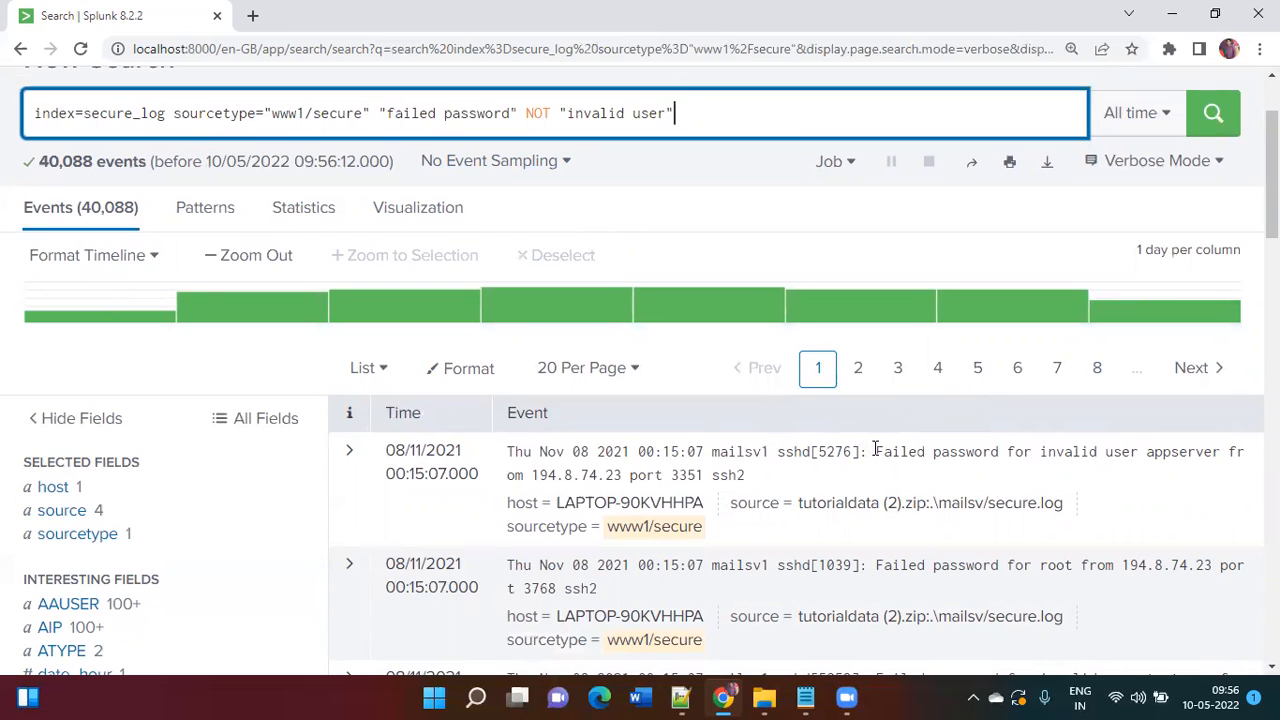
pyautogui.scroll(-1, 875, 451)
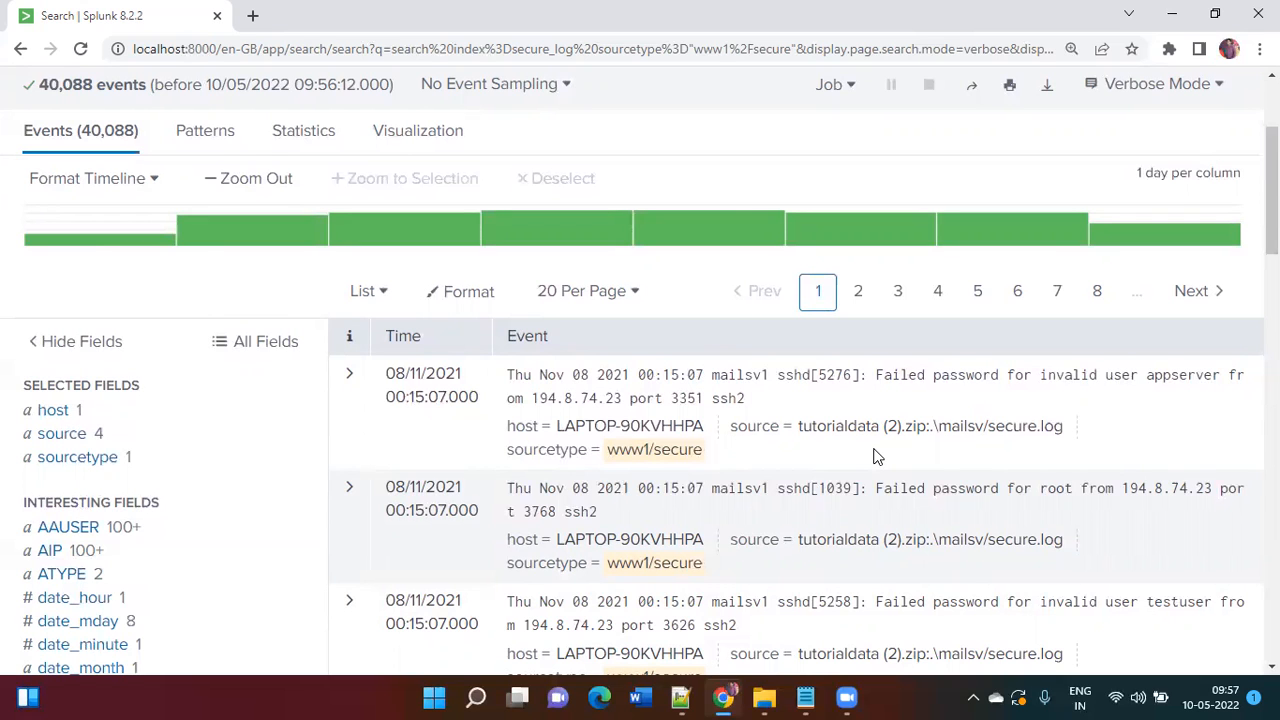
pyautogui.scroll(2, 873, 456)
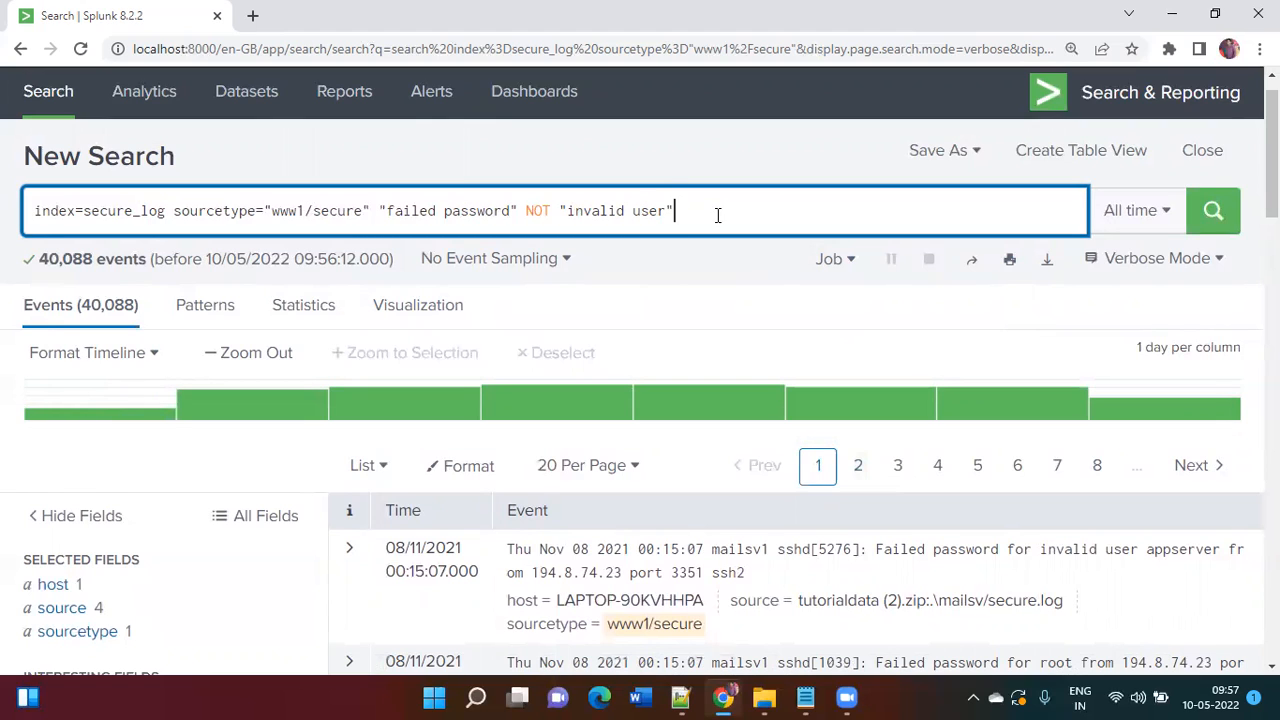
# Step: Add '| timechart count as "ValidUser"' to the query and highlight 'invalid user' in the first event
pyautogui.write('| timechar')
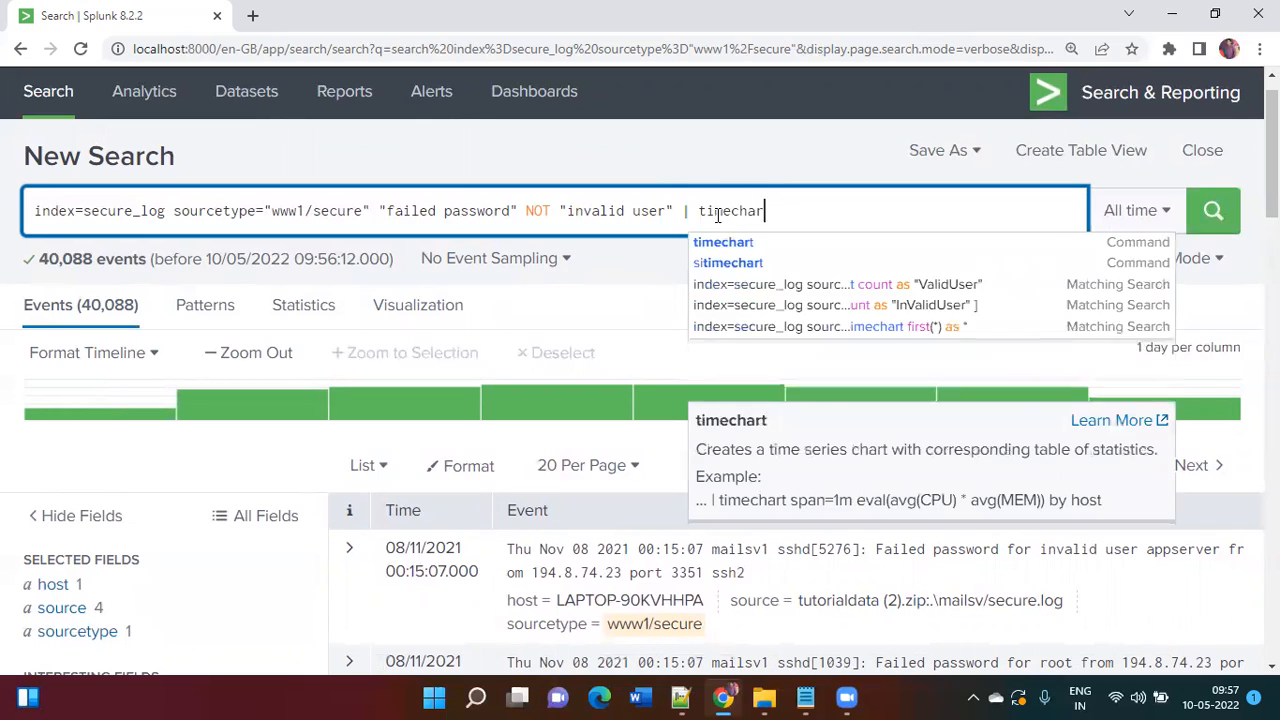
pyautogui.write('t count as "')
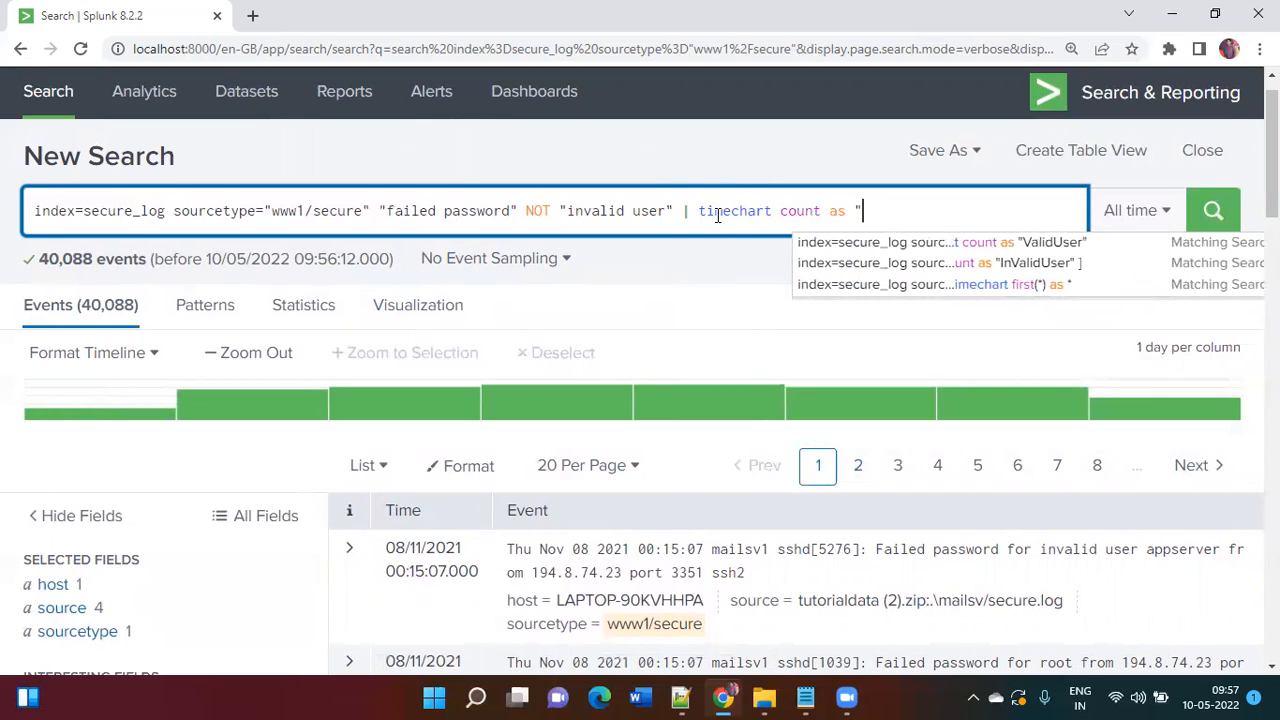
pyautogui.write('ValidUser"')
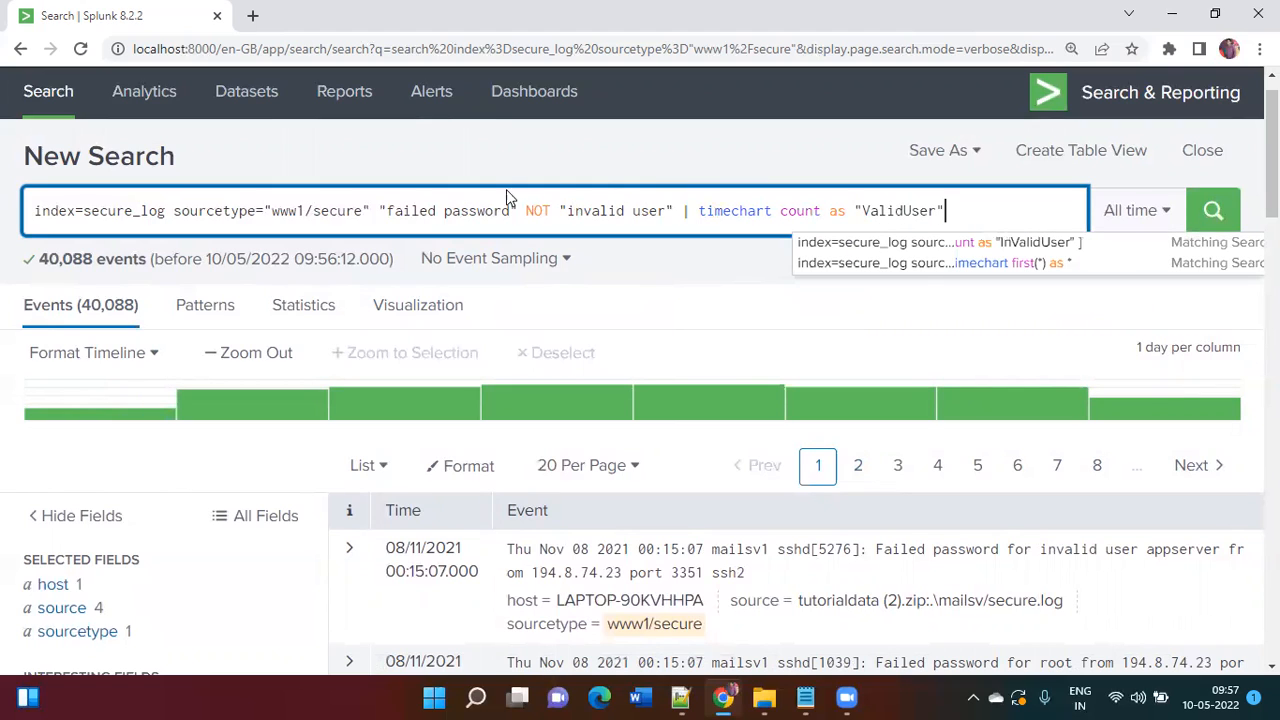
pyautogui.press('Return')
pyautogui.scroll(-2, 701, 311)
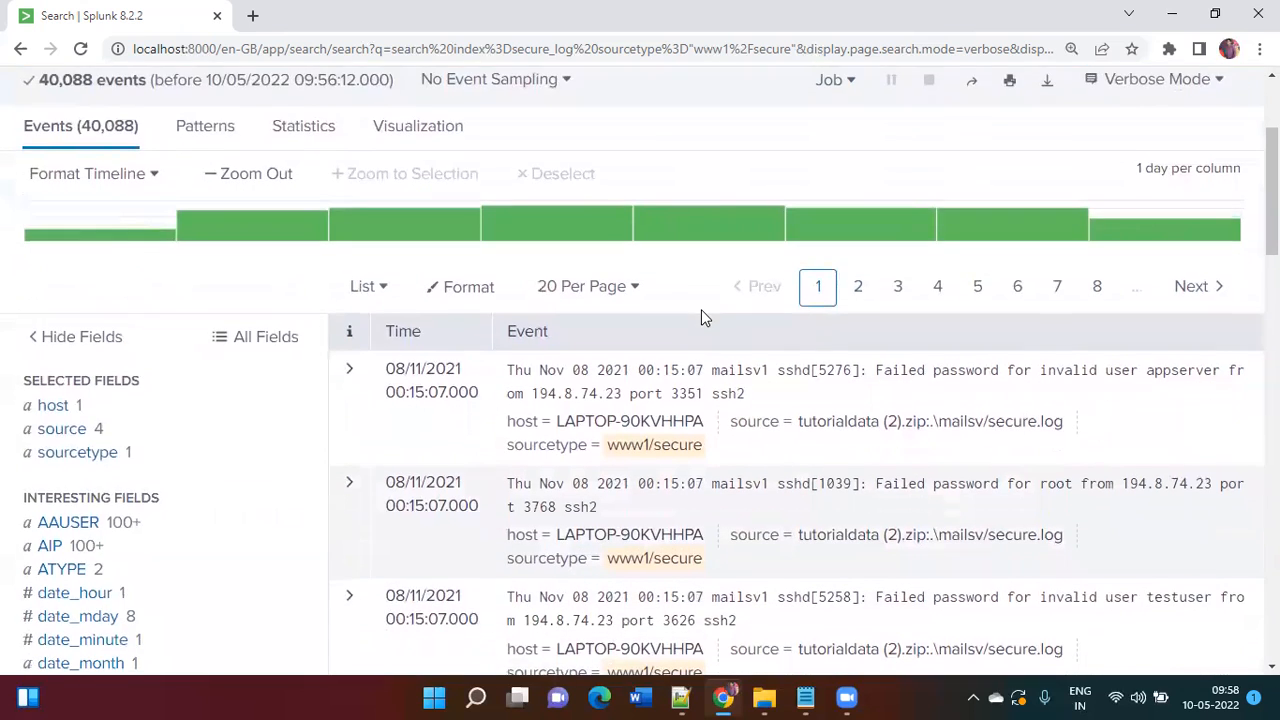
pyautogui.scroll(-1, 701, 318)
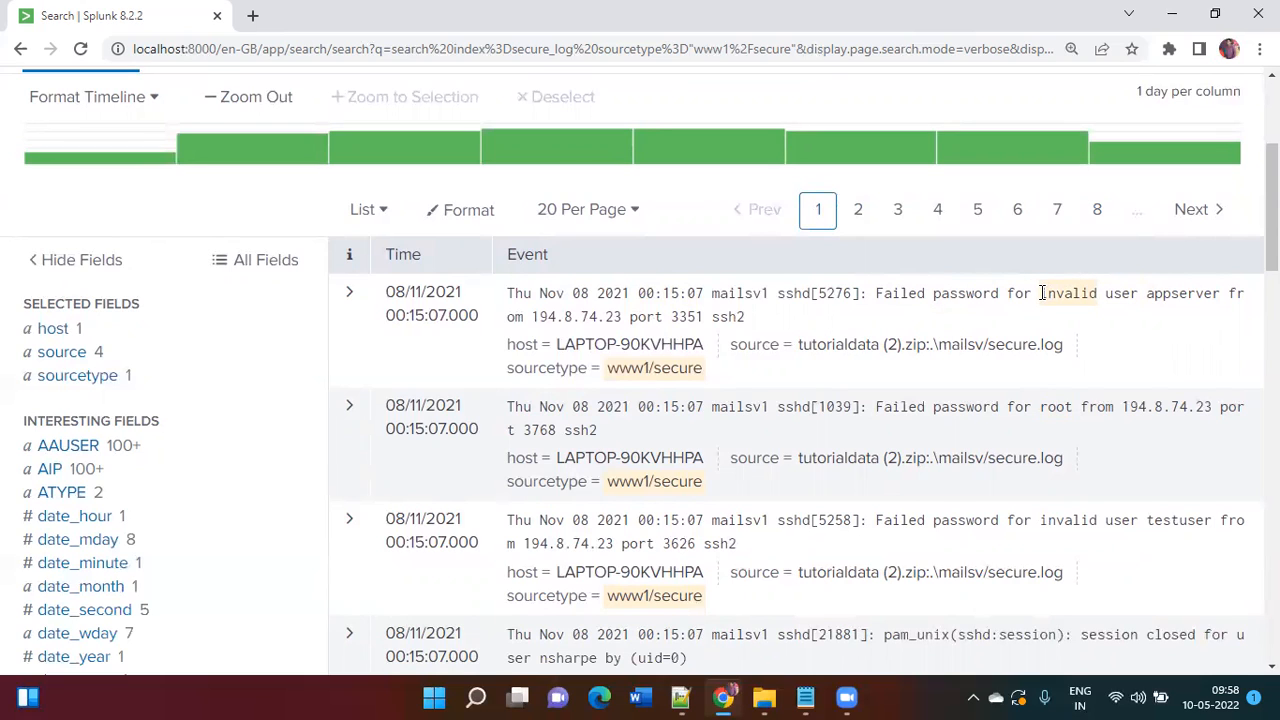
pyautogui.moveTo(1041, 293); pyautogui.dragTo(1140, 293)
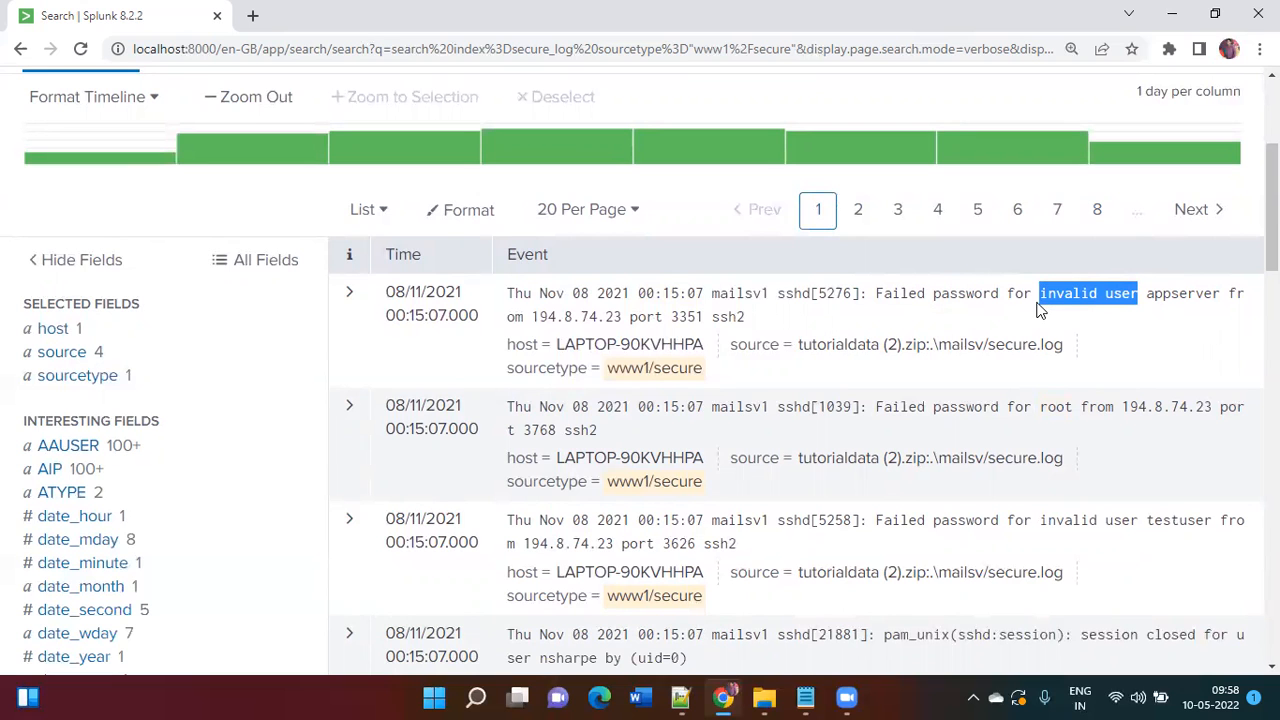
pyautogui.scroll(3, 1038, 310)
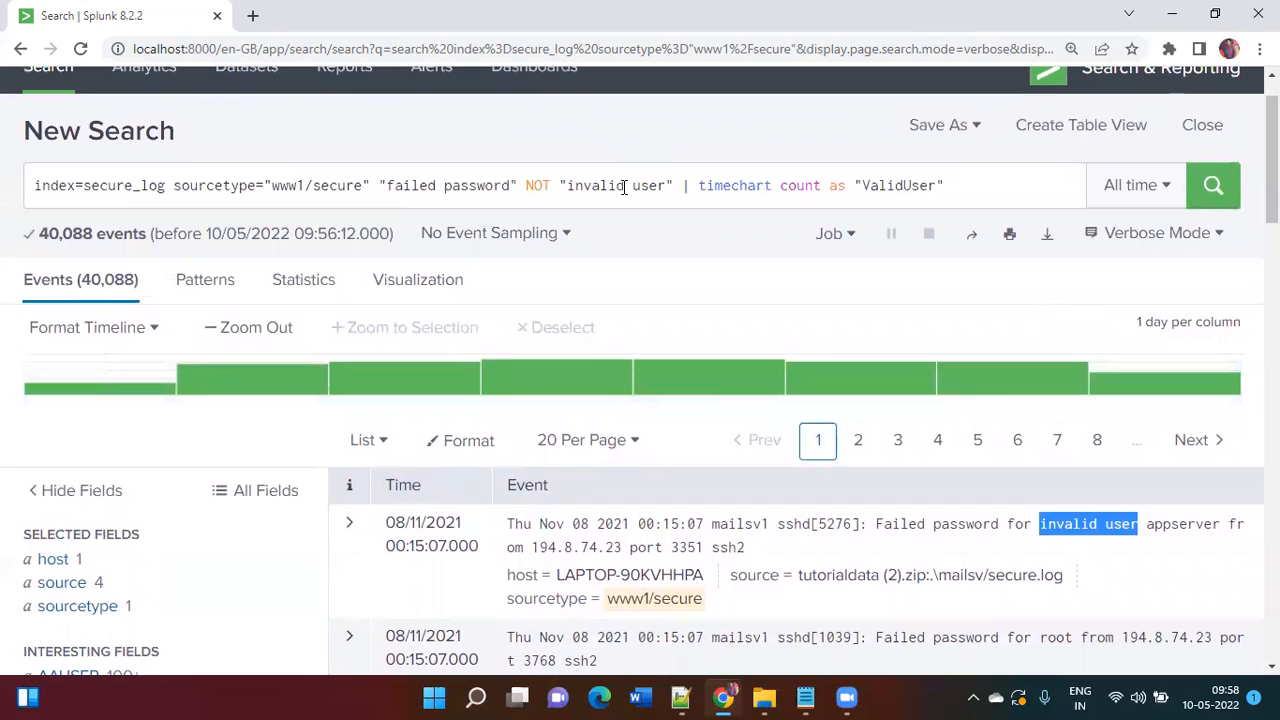
pyautogui.click(960, 187)
# Step: Run the ValidUser timechart search and review the daily counts
pyautogui.press('Return')
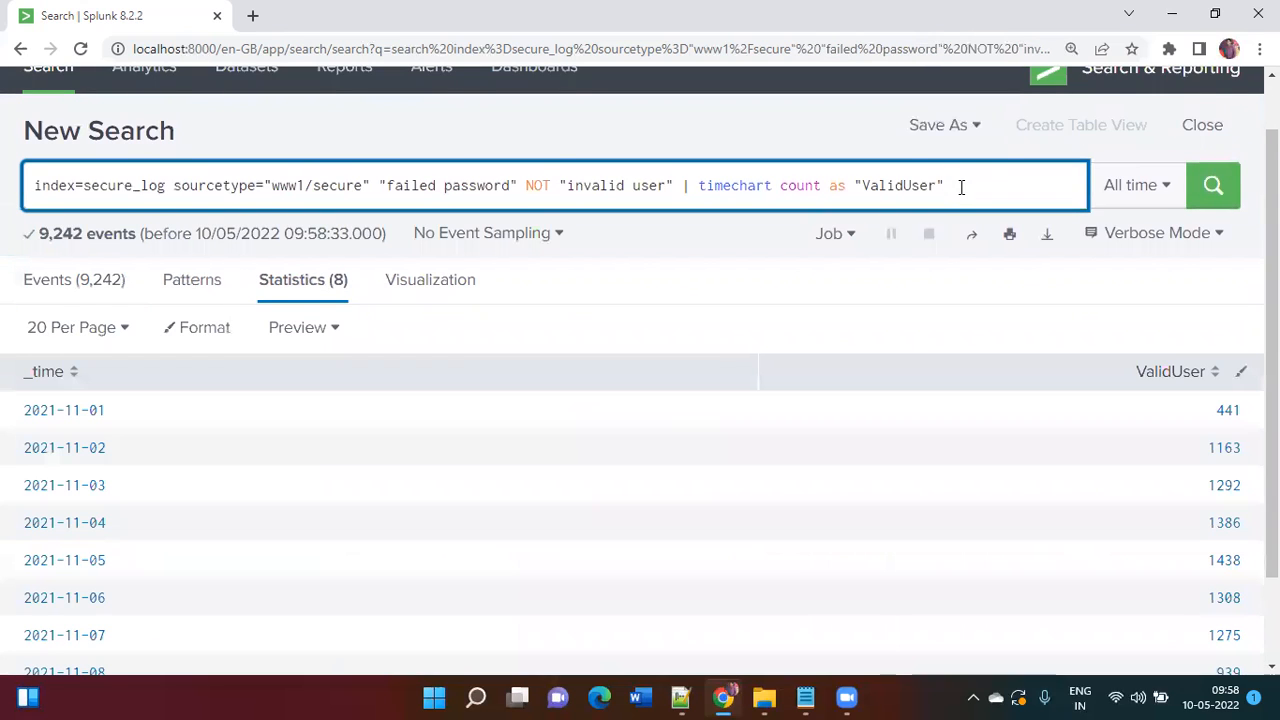
pyautogui.scroll(-2, 829, 403)
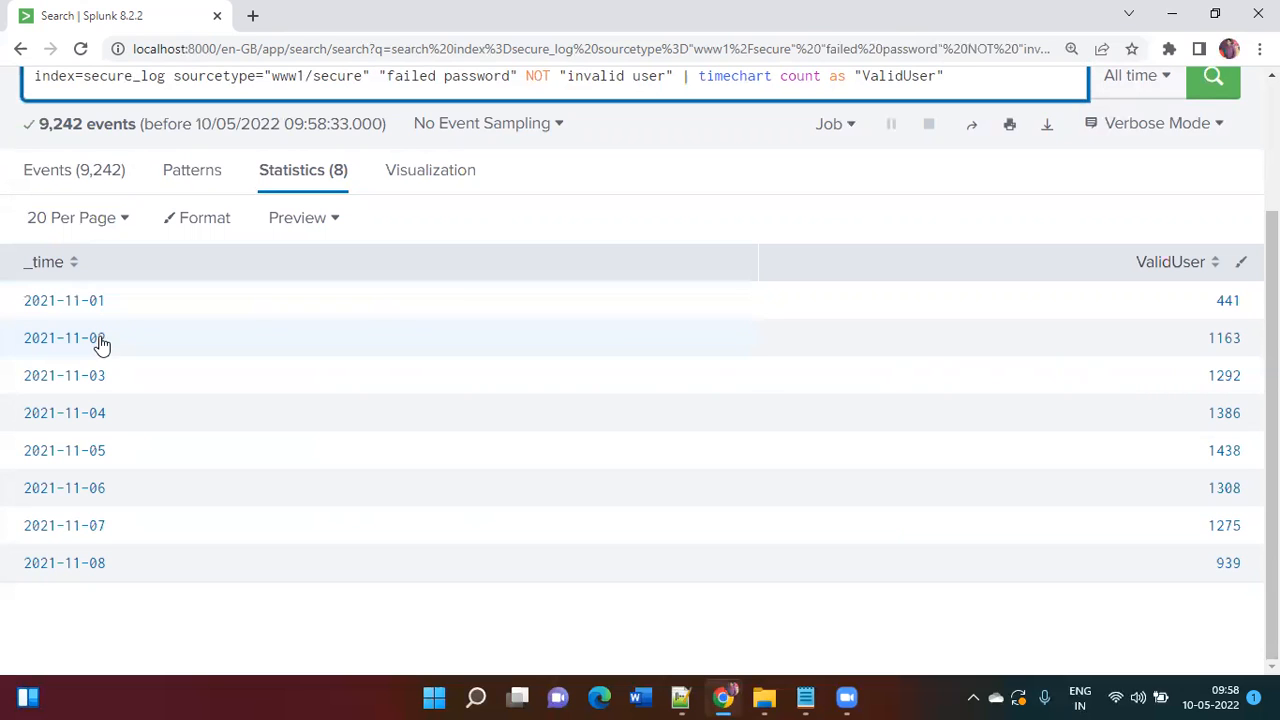
pyautogui.scroll(2, 240, 454)
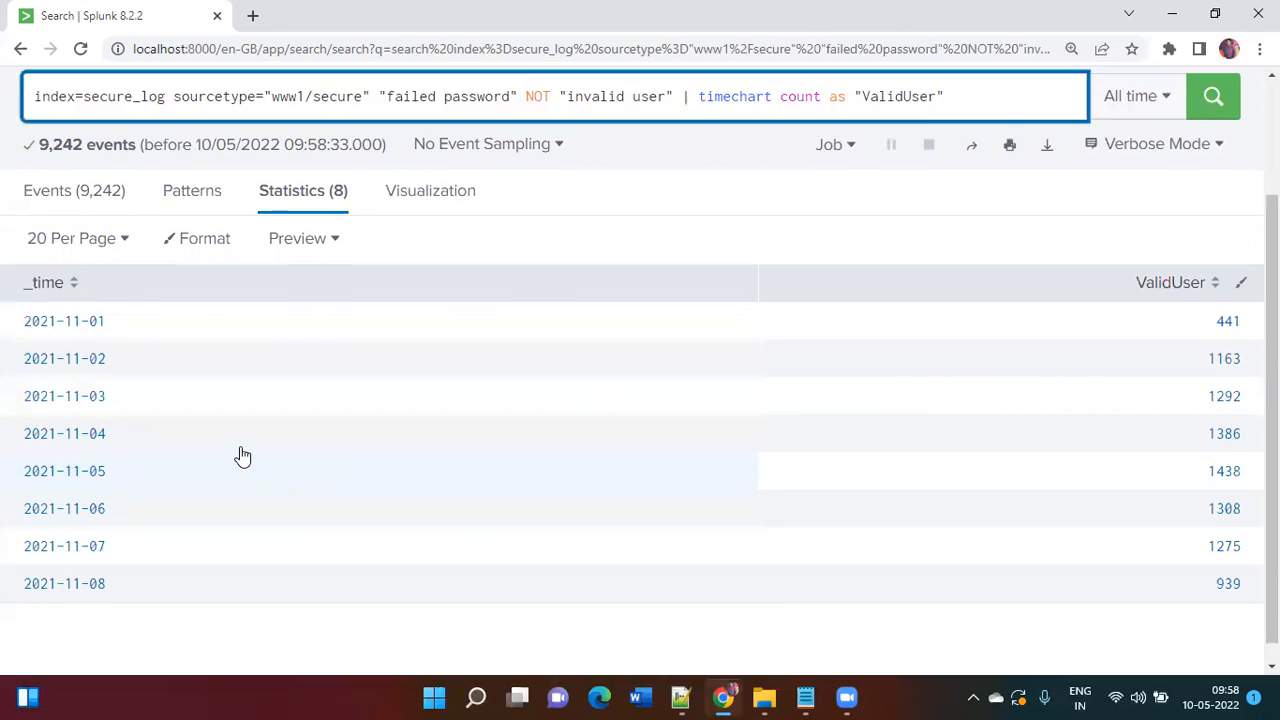
# Step: Copy the ValidUser query into Notepad on a new line below the note
pyautogui.hotkey('ctrl', 'a')
pyautogui.hotkey('ctrl', 'c')
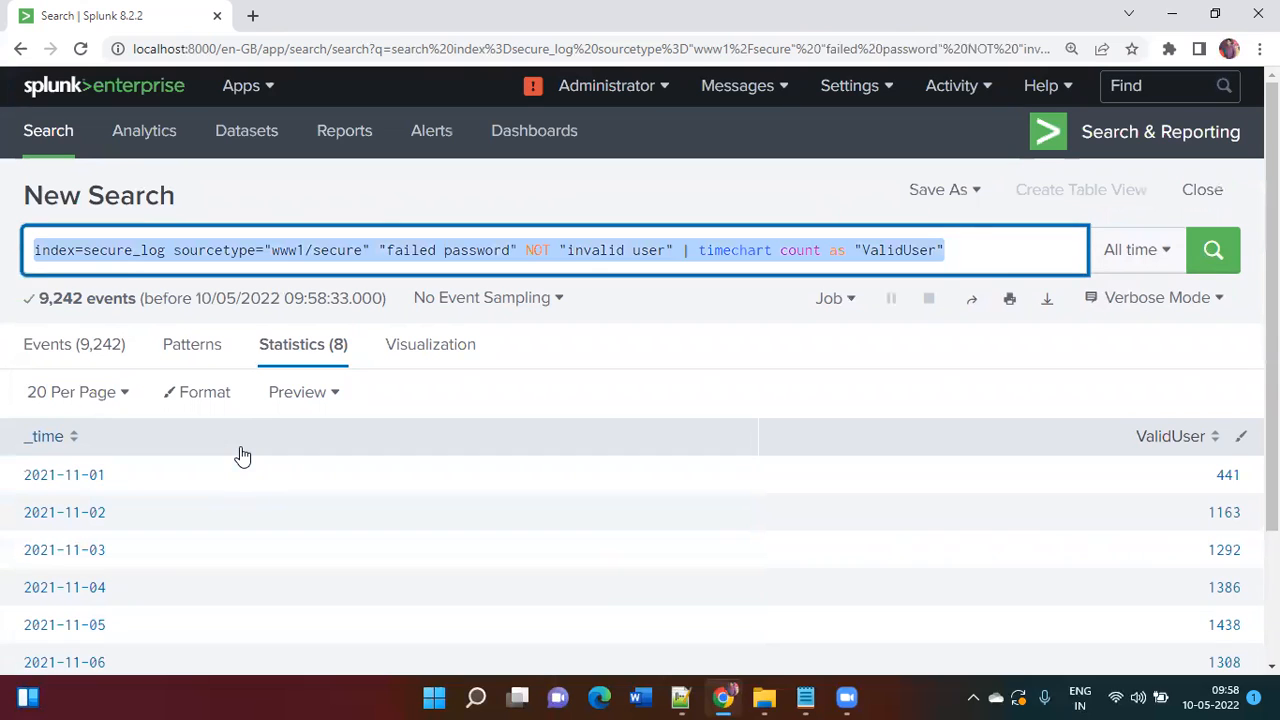
pyautogui.hotkey('alt', 'Tab')
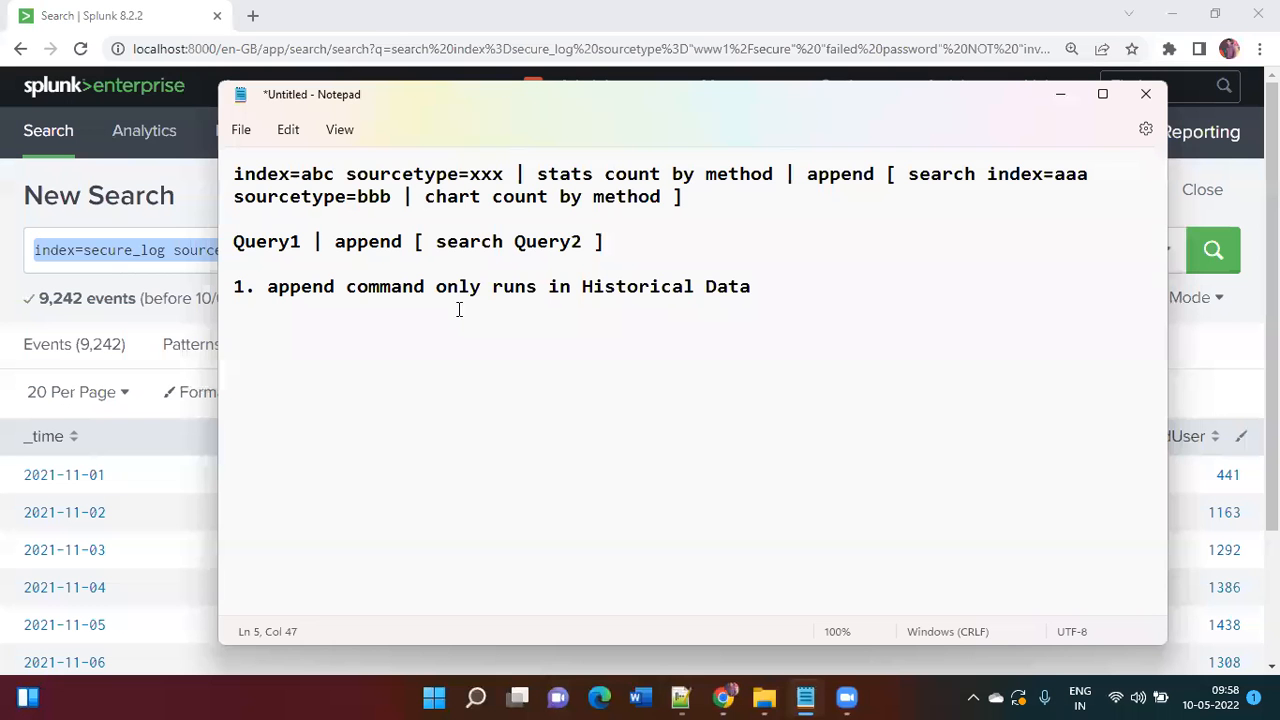
pyautogui.click(420, 367)
pyautogui.press('End')
pyautogui.press('Return')
pyautogui.press('Return')
pyautogui.hotkey('ctrl', 'v')
pyautogui.press('Return')
pyautogui.press('Return')
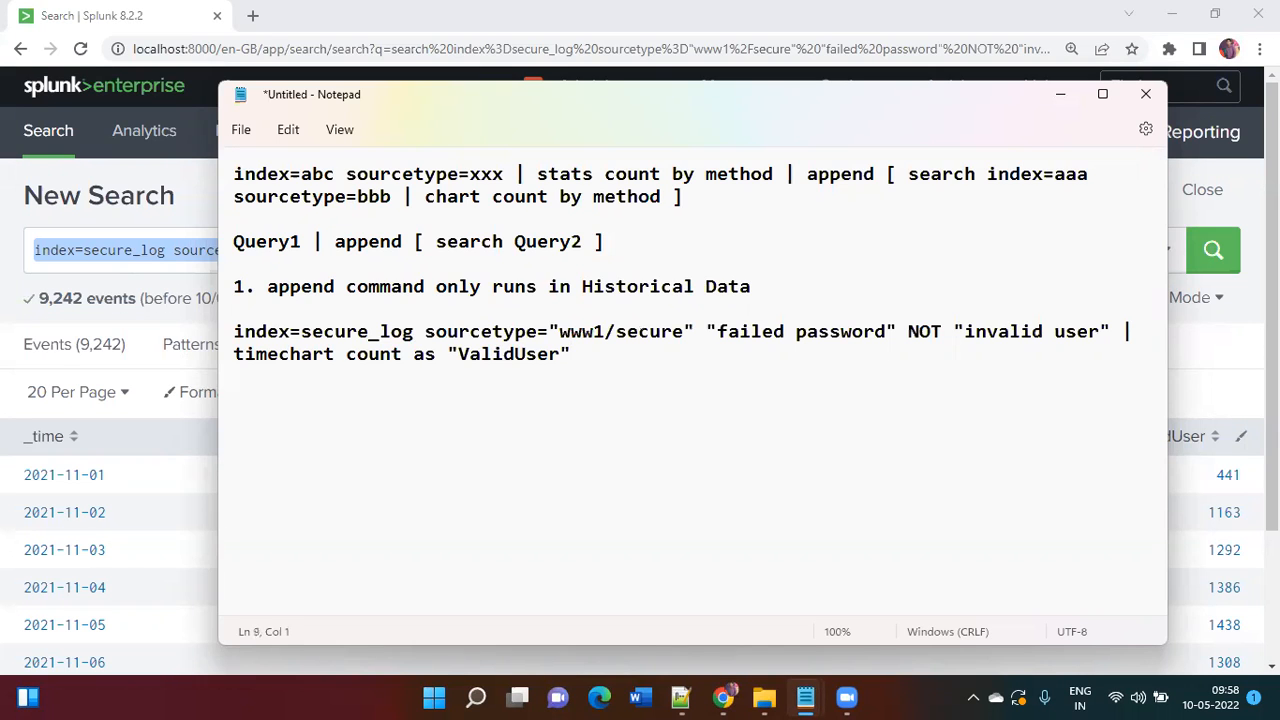
pyautogui.hotkey('alt', 'Tab')
# Step: Replace the NOT exclusion with '"invalid user"' and rerun the search
pyautogui.click(962, 253)
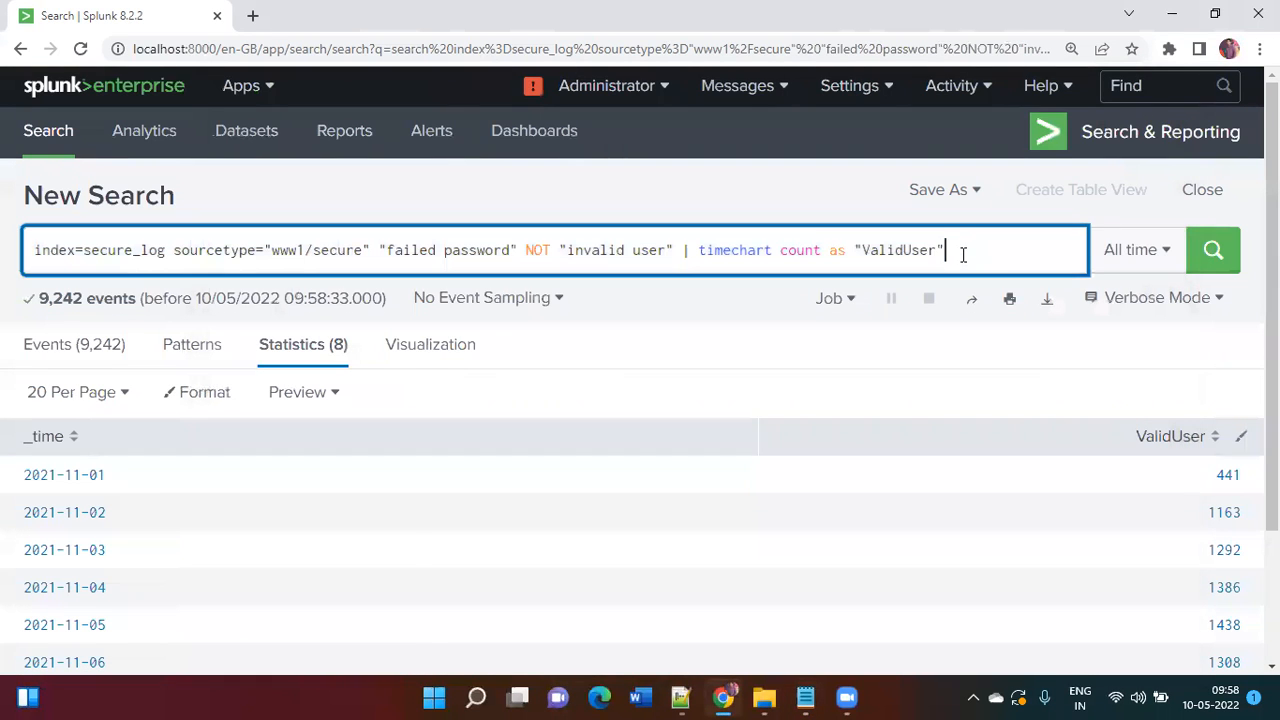
pyautogui.press('BackSpace')
pyautogui.press('BackSpace')
pyautogui.press('BackSpace')
pyautogui.press('BackSpace')
pyautogui.press('BackSpace')
pyautogui.press('BackSpace')
pyautogui.press('BackSpace')
pyautogui.press('BackSpace')
pyautogui.press('BackSpace')
pyautogui.press('BackSpace')
pyautogui.press('BackSpace')
pyautogui.press('BackSpace')
pyautogui.press('BackSpace')
pyautogui.press('BackSpace')
pyautogui.press('BackSpace')
pyautogui.press('BackSpace')
pyautogui.press('BackSpace')
pyautogui.press('BackSpace')
pyautogui.press('BackSpace')
pyautogui.press('BackSpace')
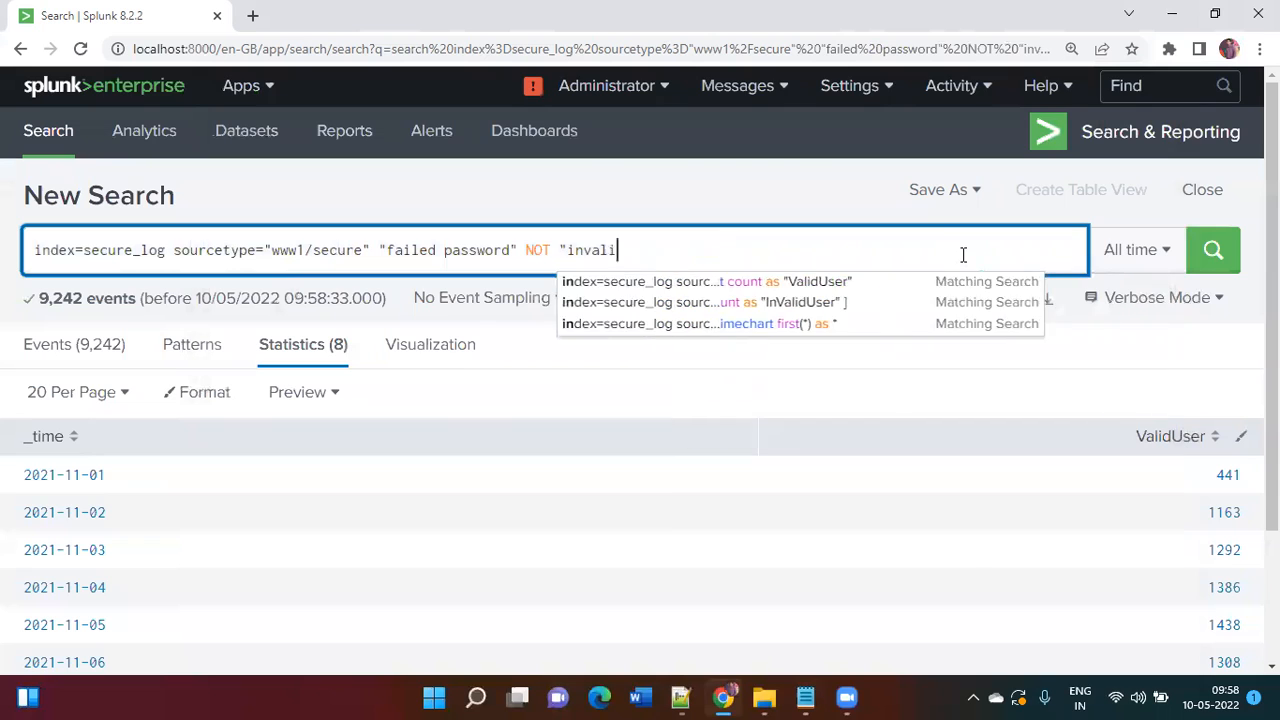
pyautogui.press('BackSpace')
pyautogui.press('BackSpace')
pyautogui.press('BackSpace')
pyautogui.press('BackSpace')
pyautogui.press('BackSpace')
pyautogui.press('BackSpace')
pyautogui.press('BackSpace')
pyautogui.press('BackSpace')
pyautogui.press('BackSpace')
pyautogui.press('BackSpace')
pyautogui.press('BackSpace')
pyautogui.write('"INVAL')
pyautogui.press('BackSpace')
pyautogui.press('BackSpace')
pyautogui.press('BackSpace')
pyautogui.press('BackSpace')
pyautogui.press('BackSpace')
pyautogui.write('invalid user"')
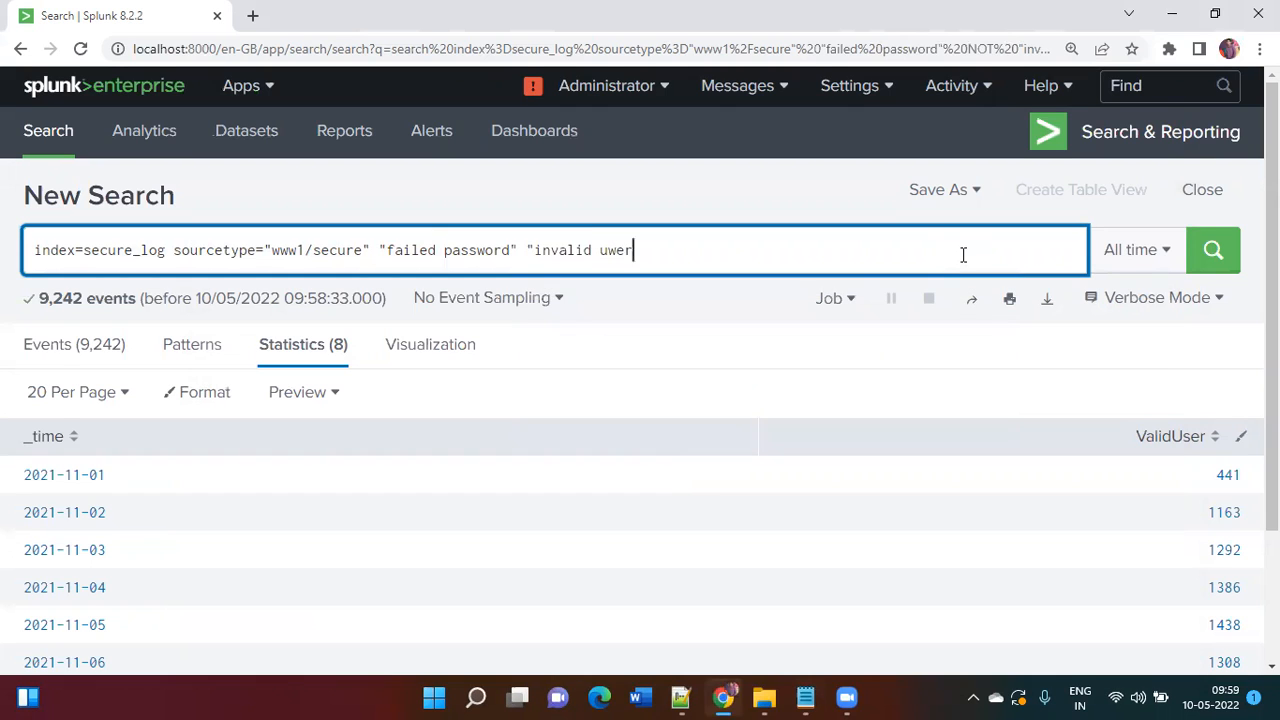
pyautogui.press('Return')
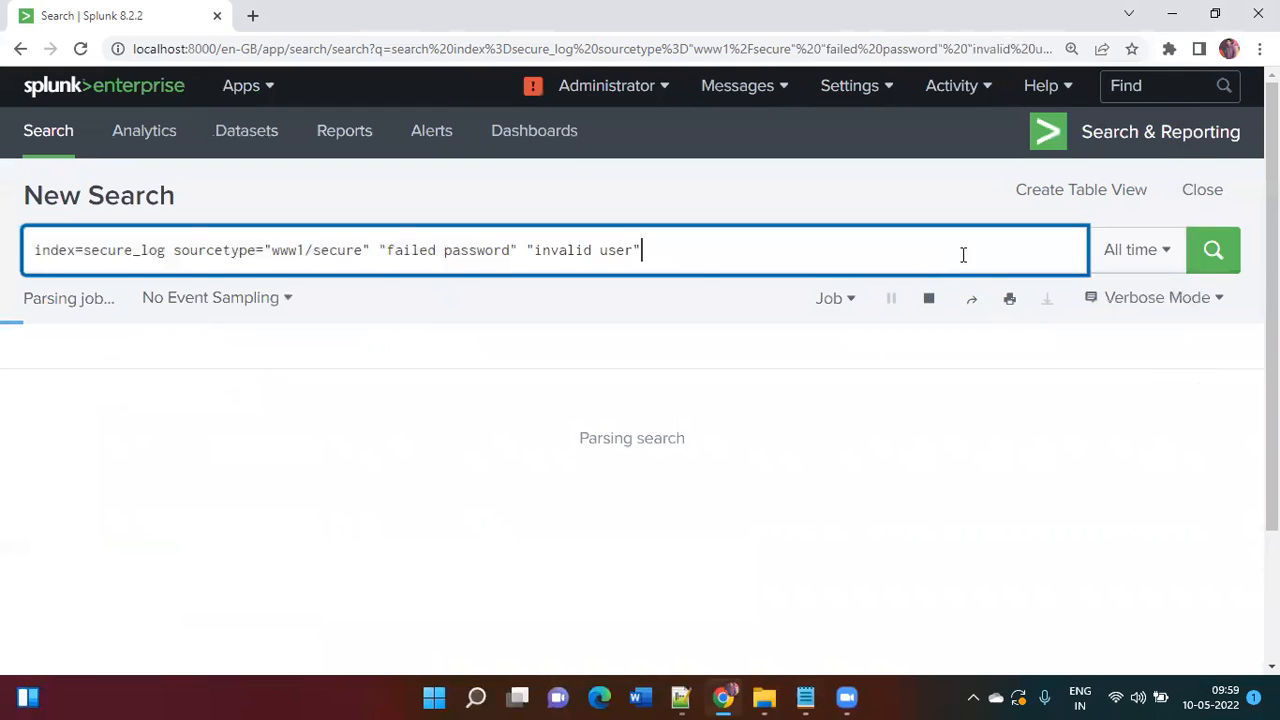
# Step: Chart the daily count with timechart as InvalidUsers, then select the query for copying
pyautogui.write('| timech')
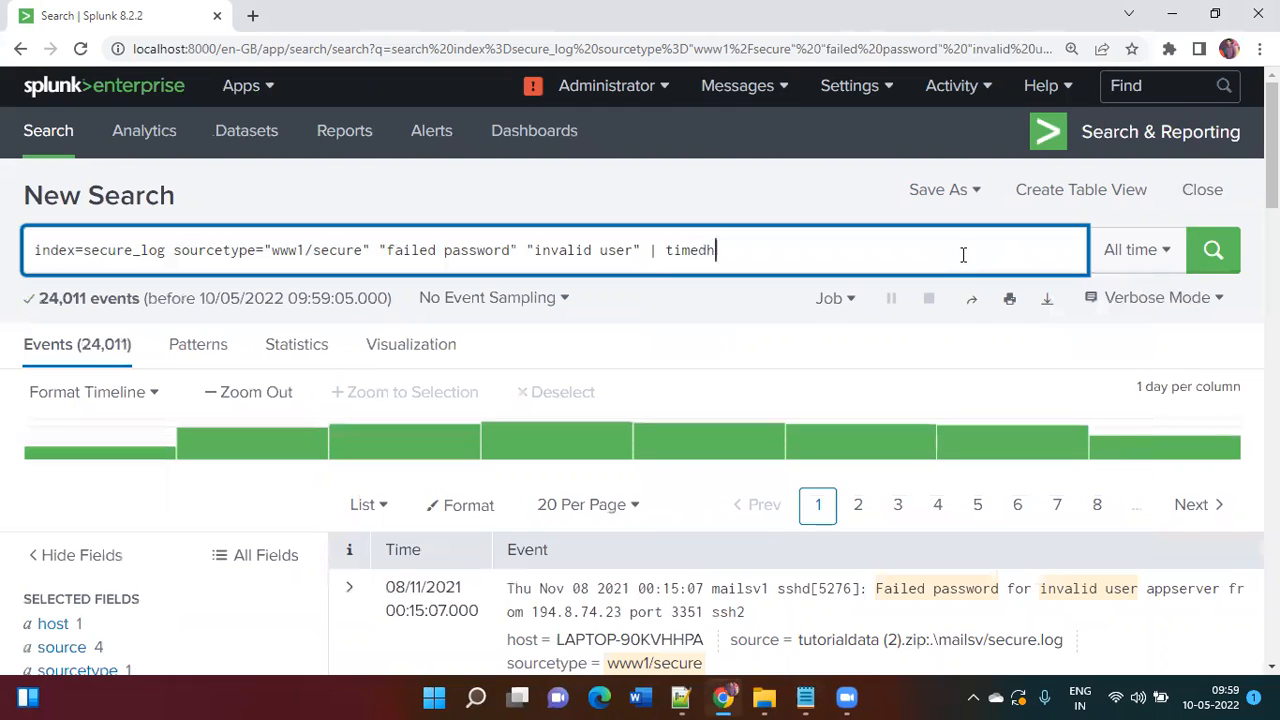
pyautogui.write('a')
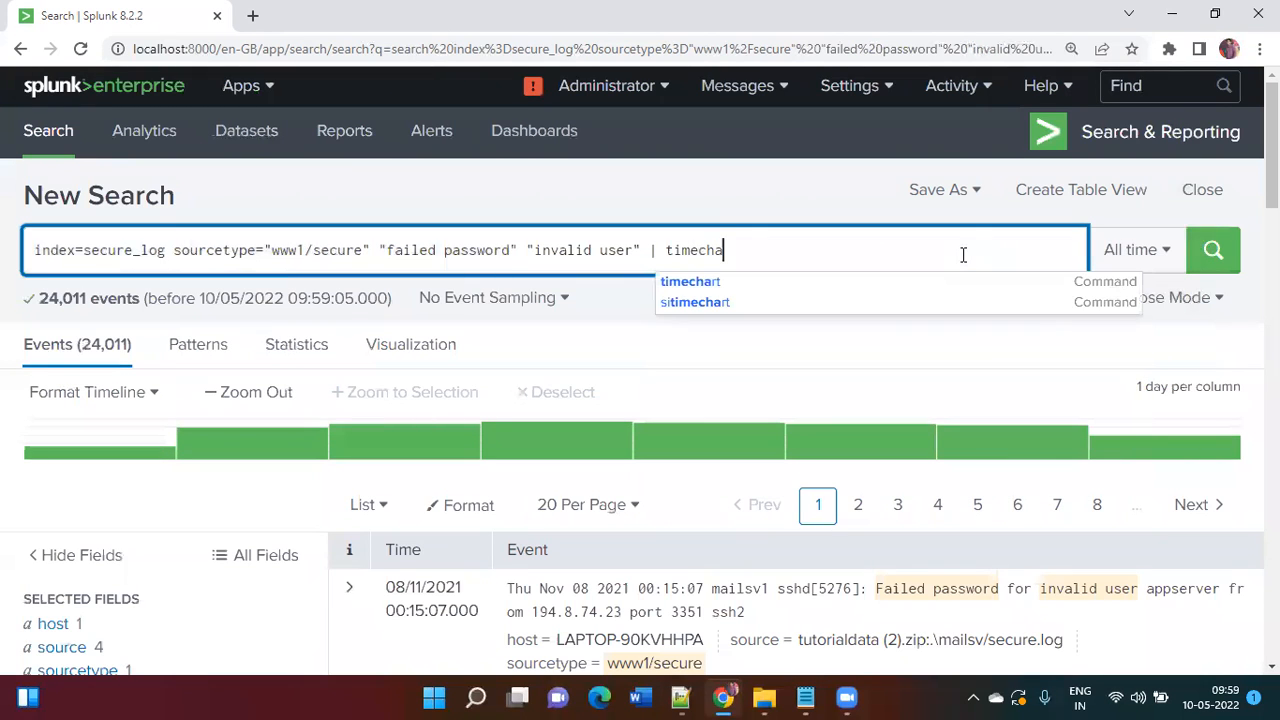
pyautogui.write('rt count ')
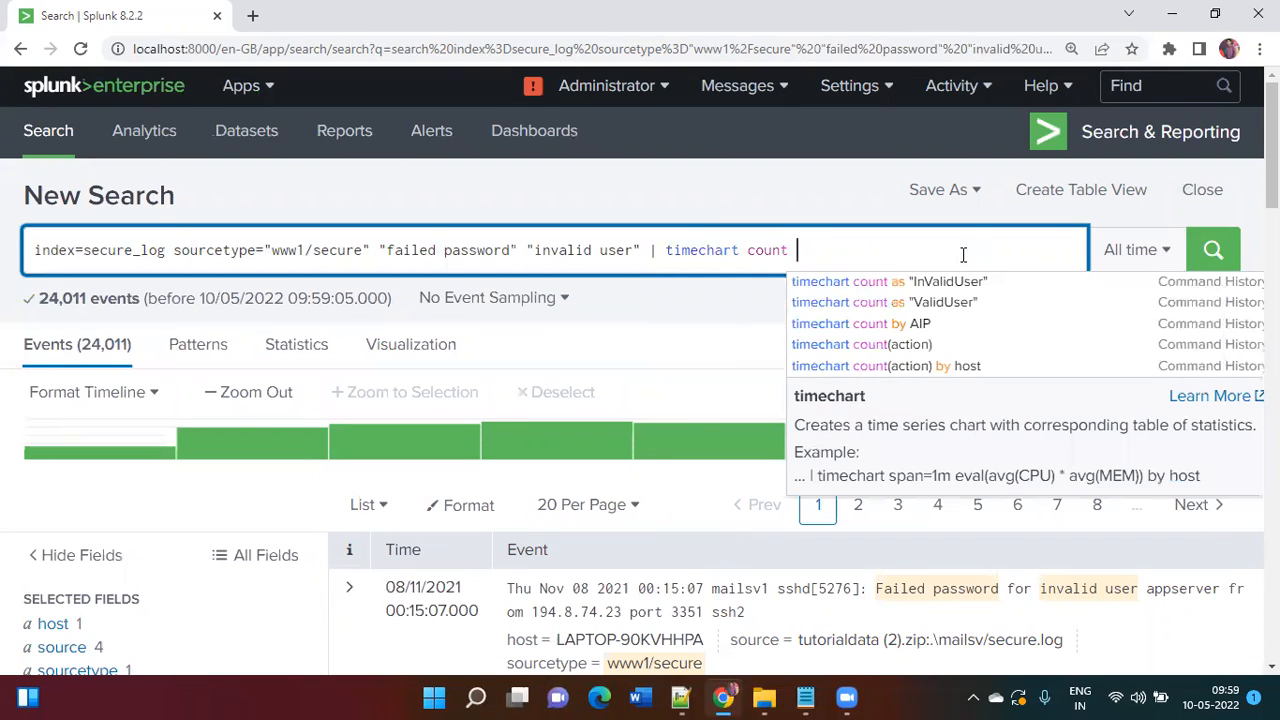
pyautogui.write('as "Inv')
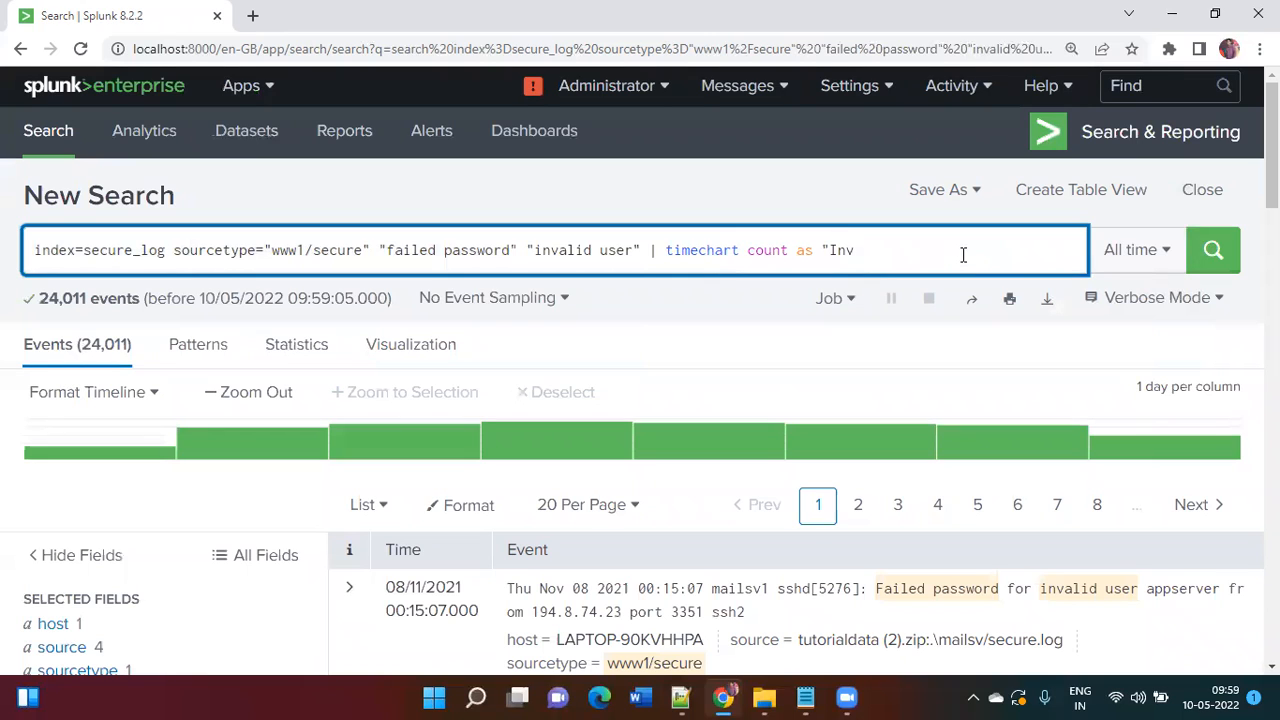
pyautogui.write('aliduser')
pyautogui.press('BackSpace')
pyautogui.press('BackSpace')
pyautogui.press('BackSpace')
pyautogui.press('BackSpace')
pyautogui.write('User"')
pyautogui.write('"')
pyautogui.press('Return')
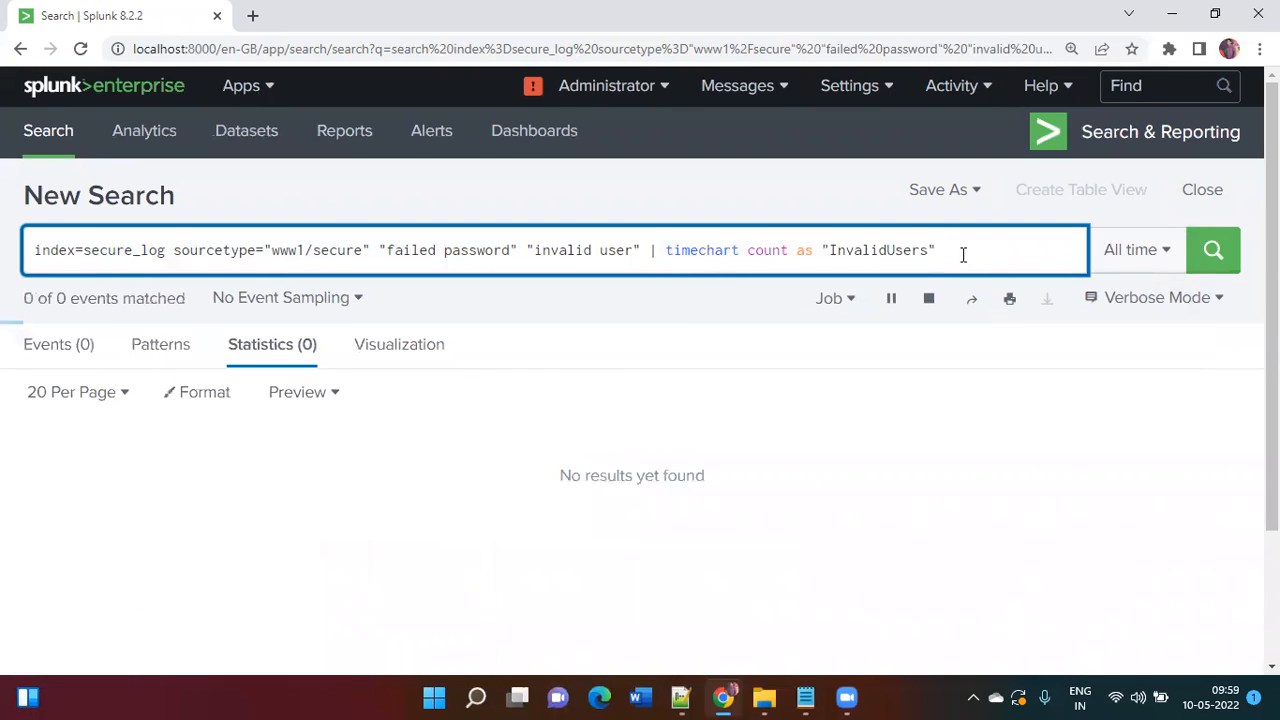
pyautogui.scroll(-3, 963, 258)
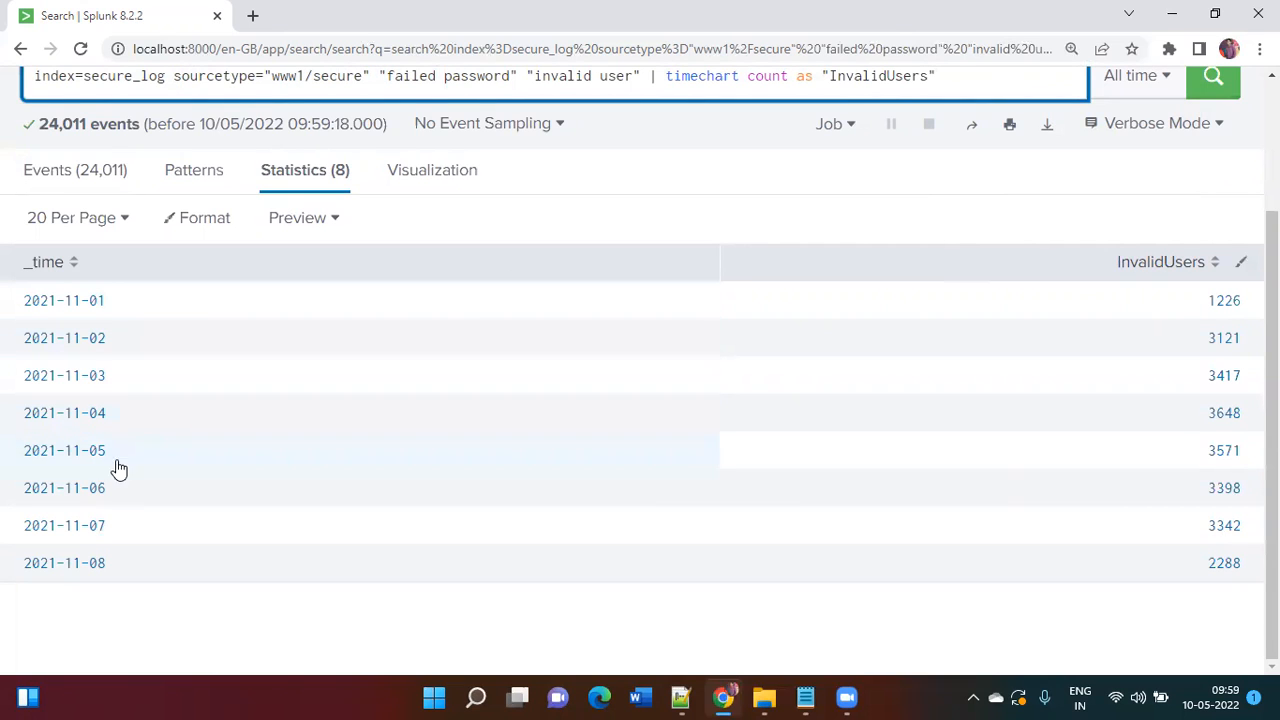
pyautogui.scroll(3, 223, 500)
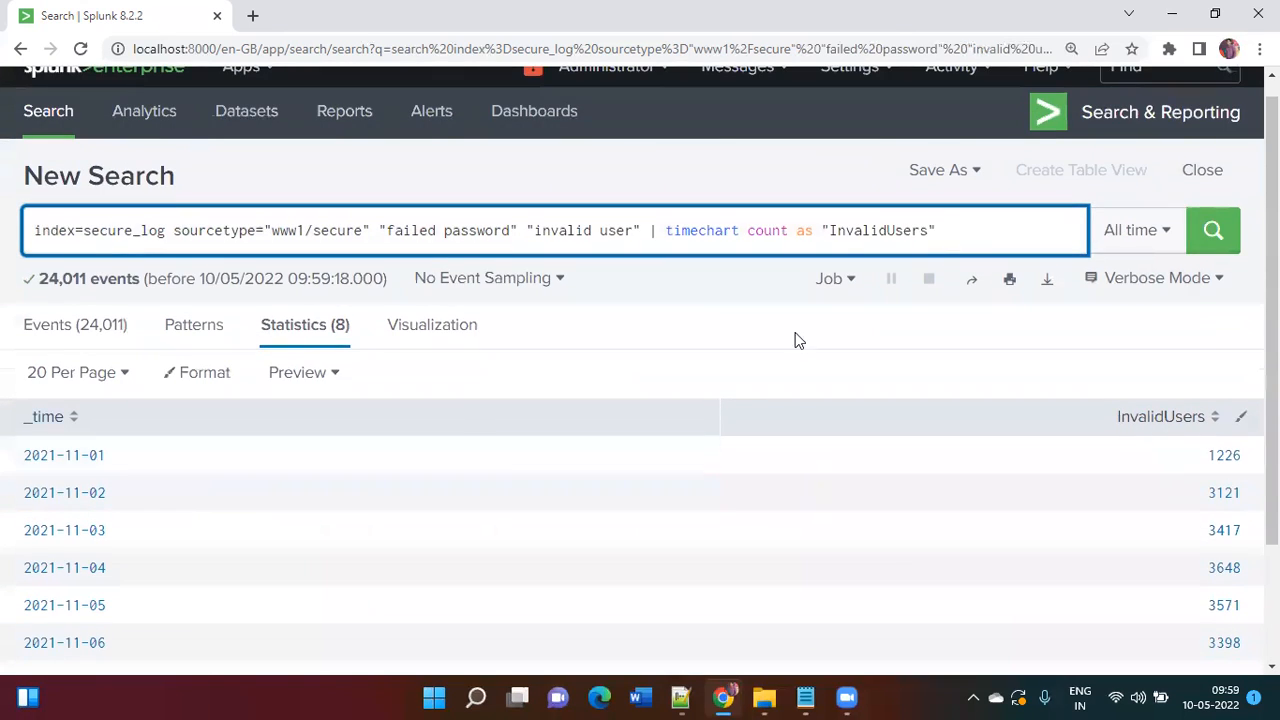
pyautogui.hotkey('ctrl', 'a')
pyautogui.hotkey('ctrl', 'c')
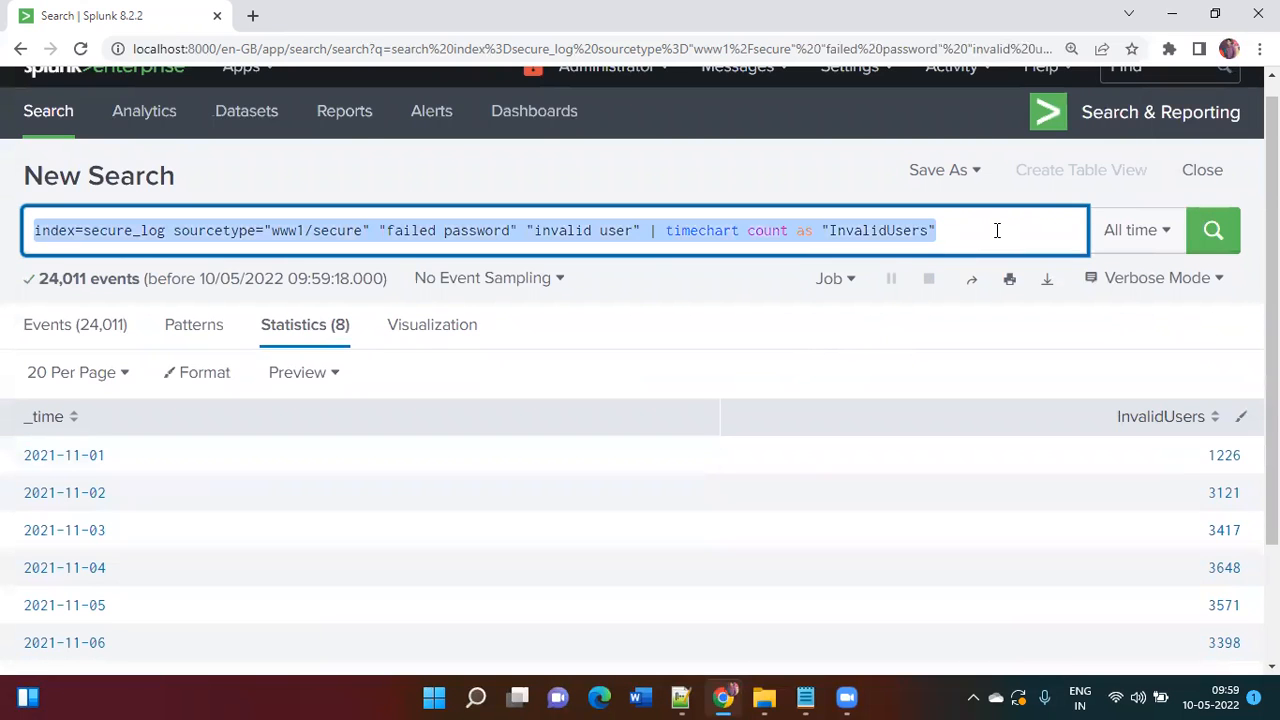
pyautogui.hotkey('alt', 'Tab')
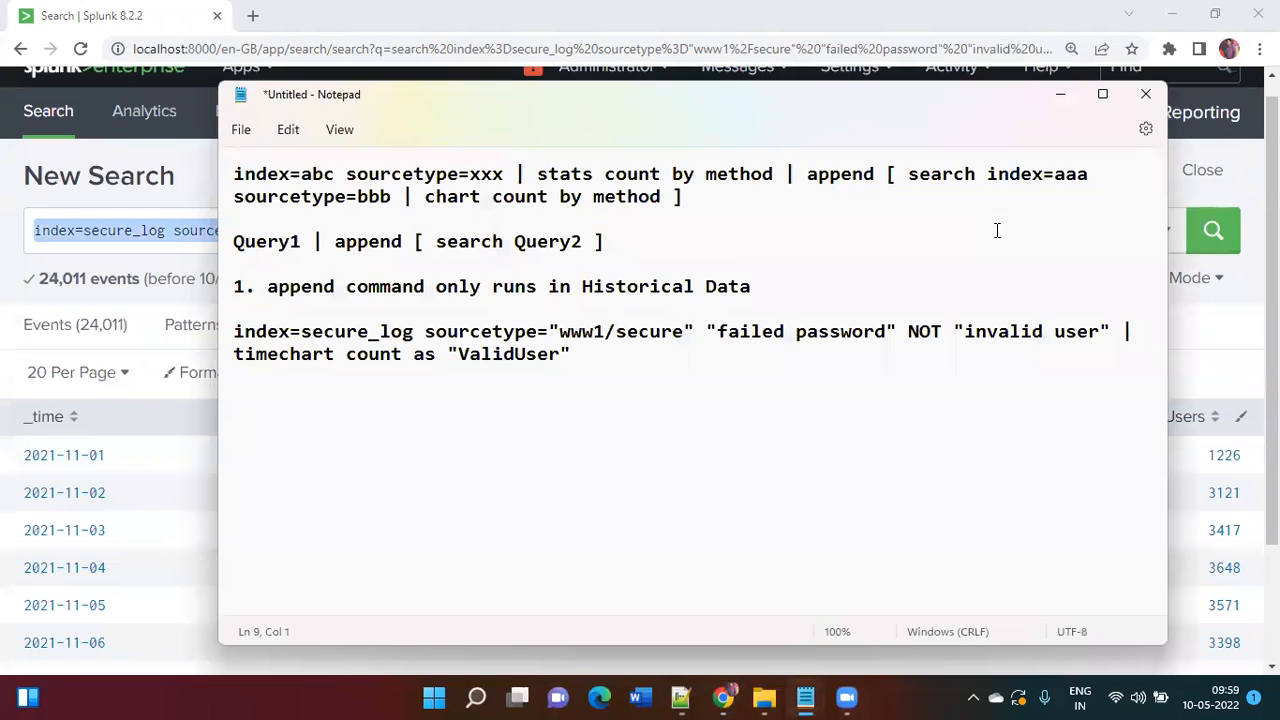
# Step: Paste the InvalidUsers query beneath the ValidUser query in Notepad, and copy the ValidUser query
pyautogui.hotkey('ctrl', 'v')
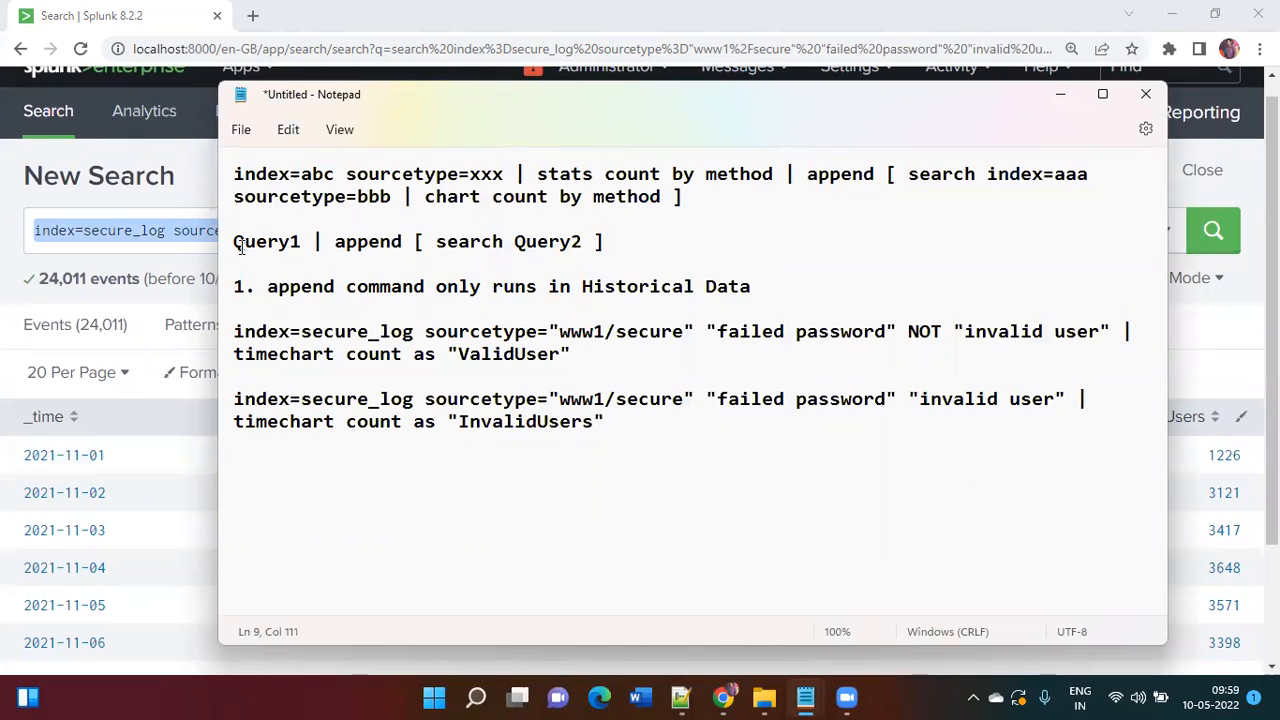
pyautogui.moveTo(234, 242); pyautogui.dragTo(304, 243)
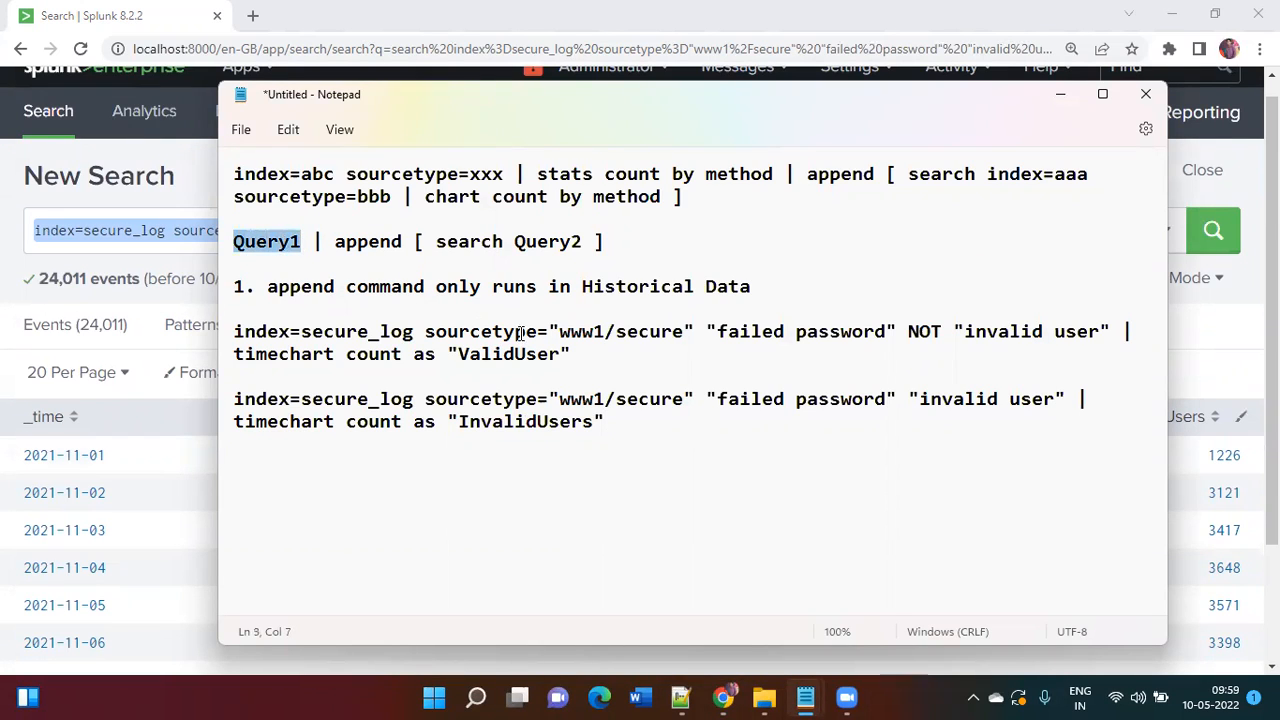
pyautogui.moveTo(577, 355); pyautogui.dragTo(235, 335)
pyautogui.hotkey('ctrl', 'c')
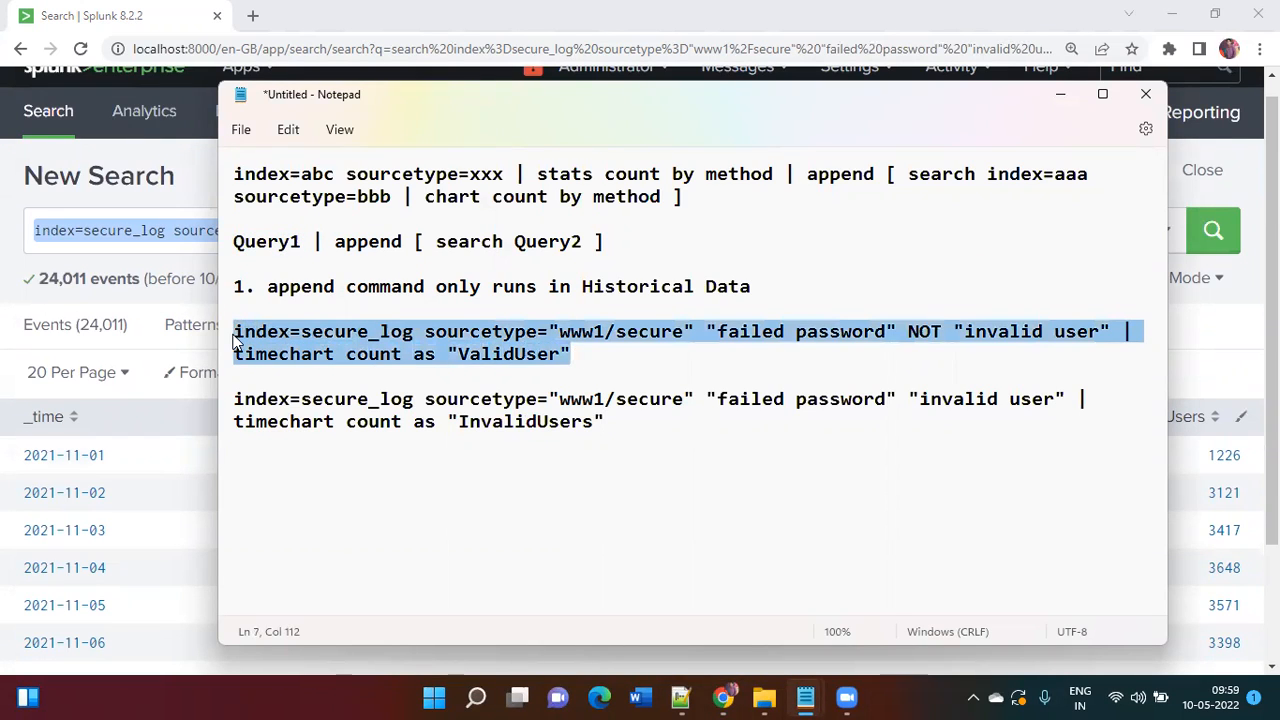
pyautogui.hotkey('alt', 'Tab')
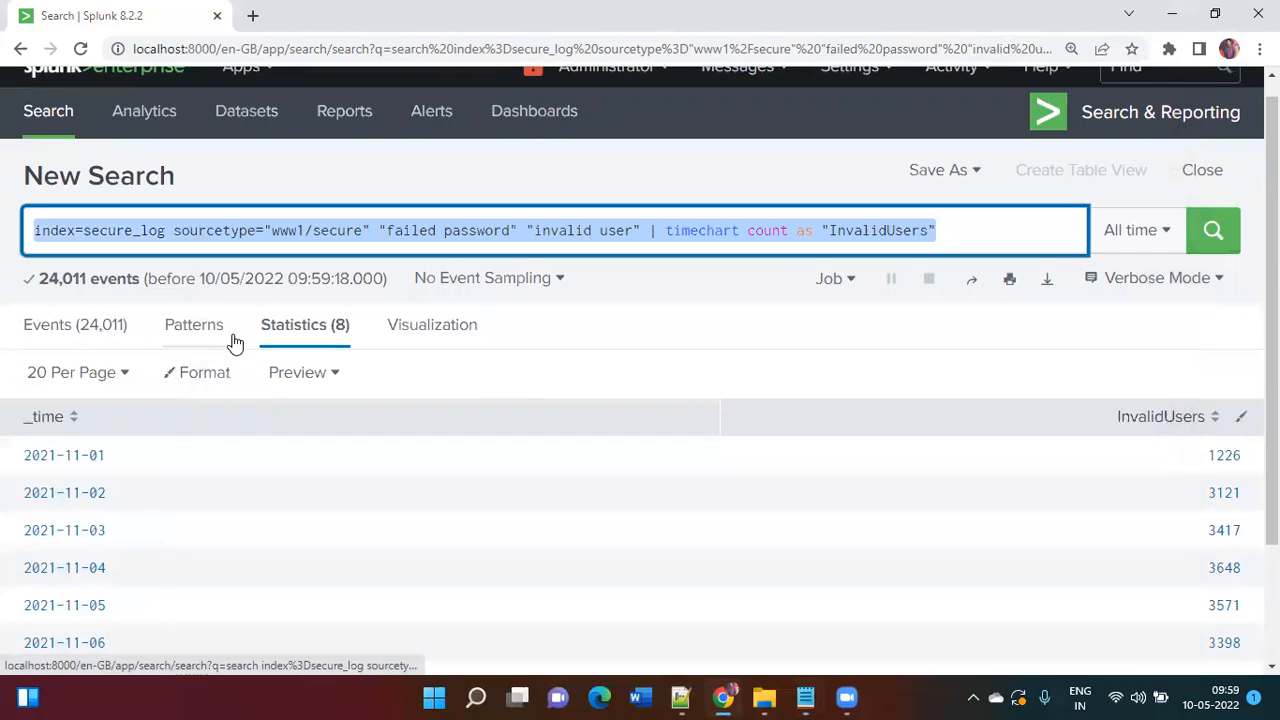
# Step: Run the ValidUser query followed by '| append [ search' plus the InvalidUsers query
pyautogui.hotkey('ctrl', 'v')
pyautogui.write('| append ')
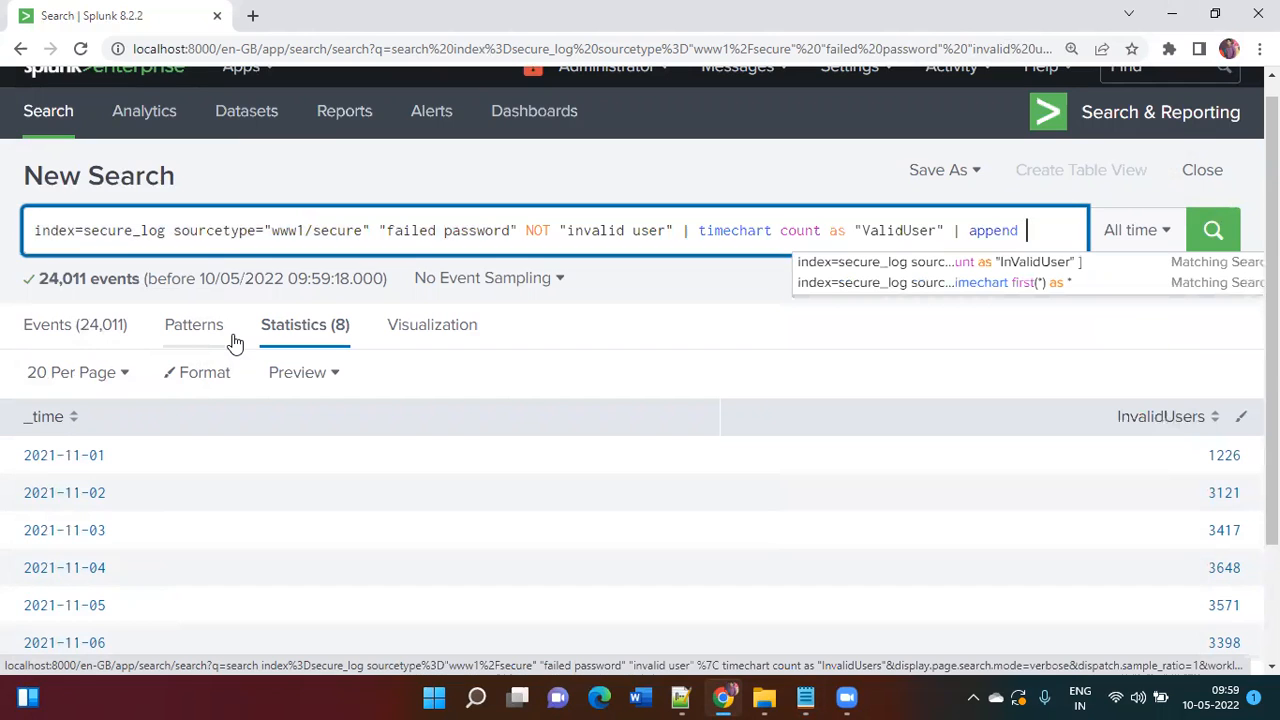
pyautogui.write('    [ search')
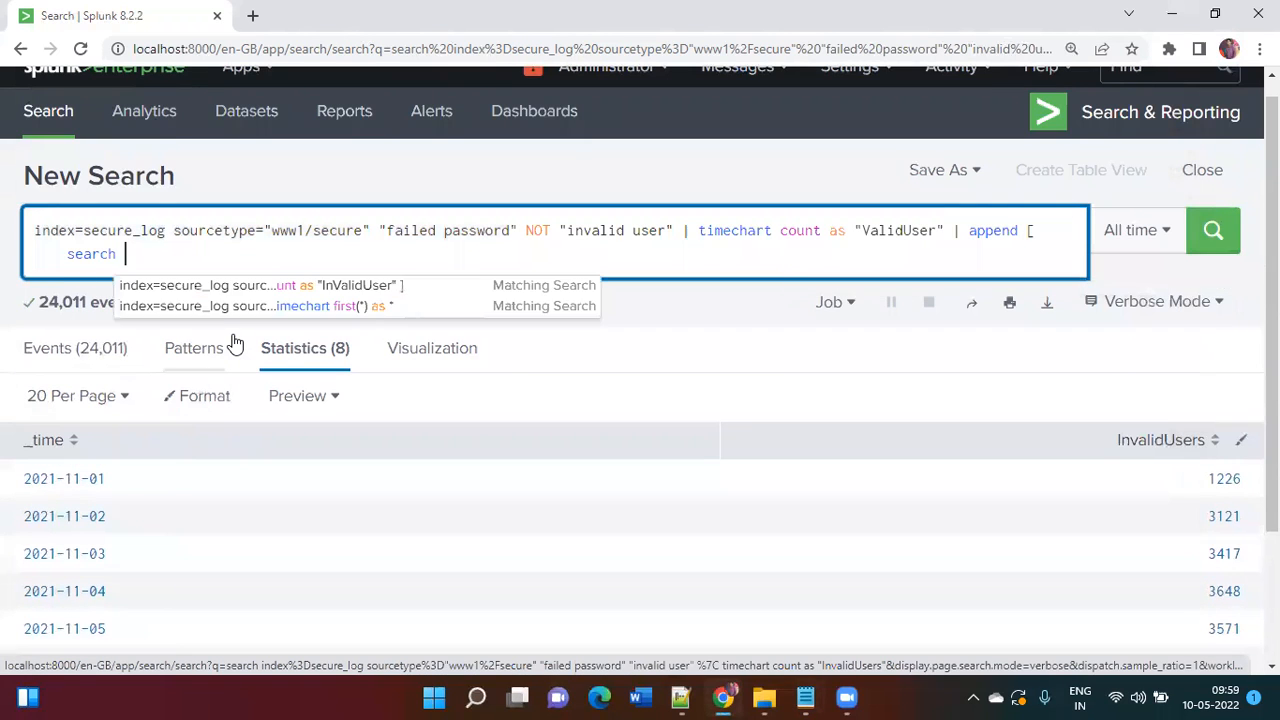
pyautogui.hotkey('alt', 'Tab')
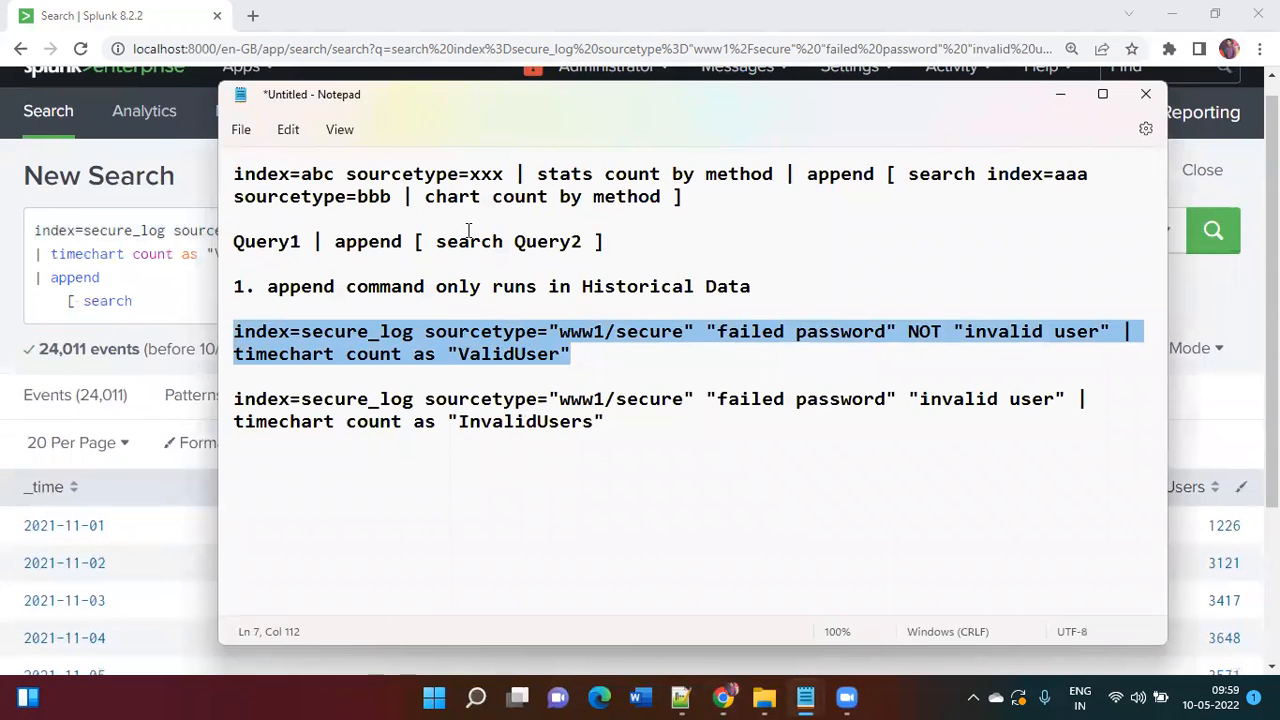
pyautogui.moveTo(606, 424); pyautogui.dragTo(222, 402)
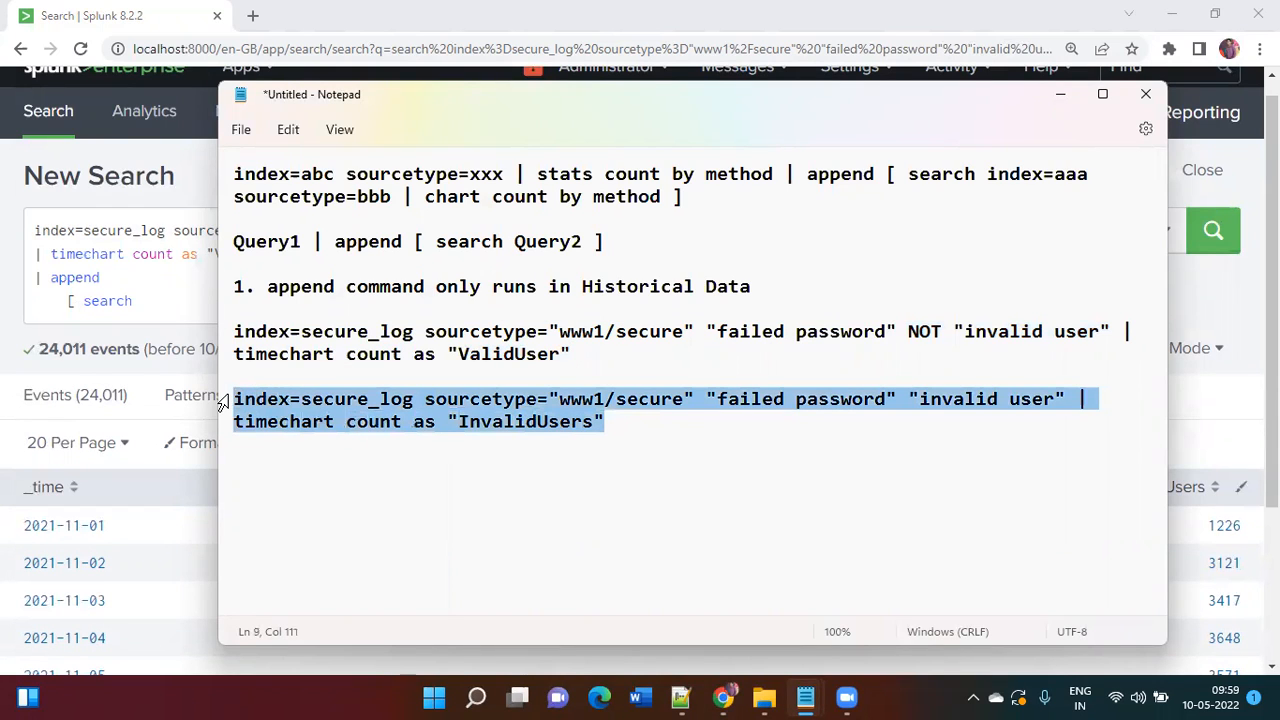
pyautogui.hotkey('alt', 'Tab')
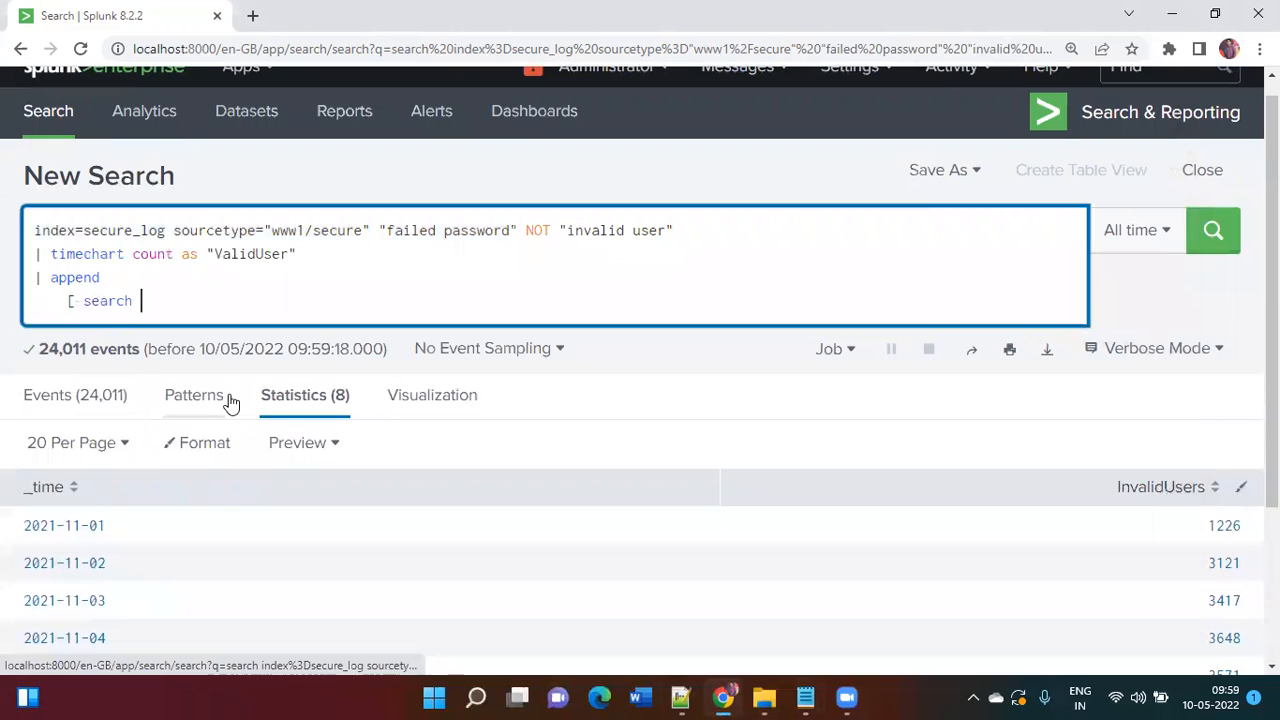
pyautogui.hotkey('ctrl', 'v')
pyautogui.press('Return')
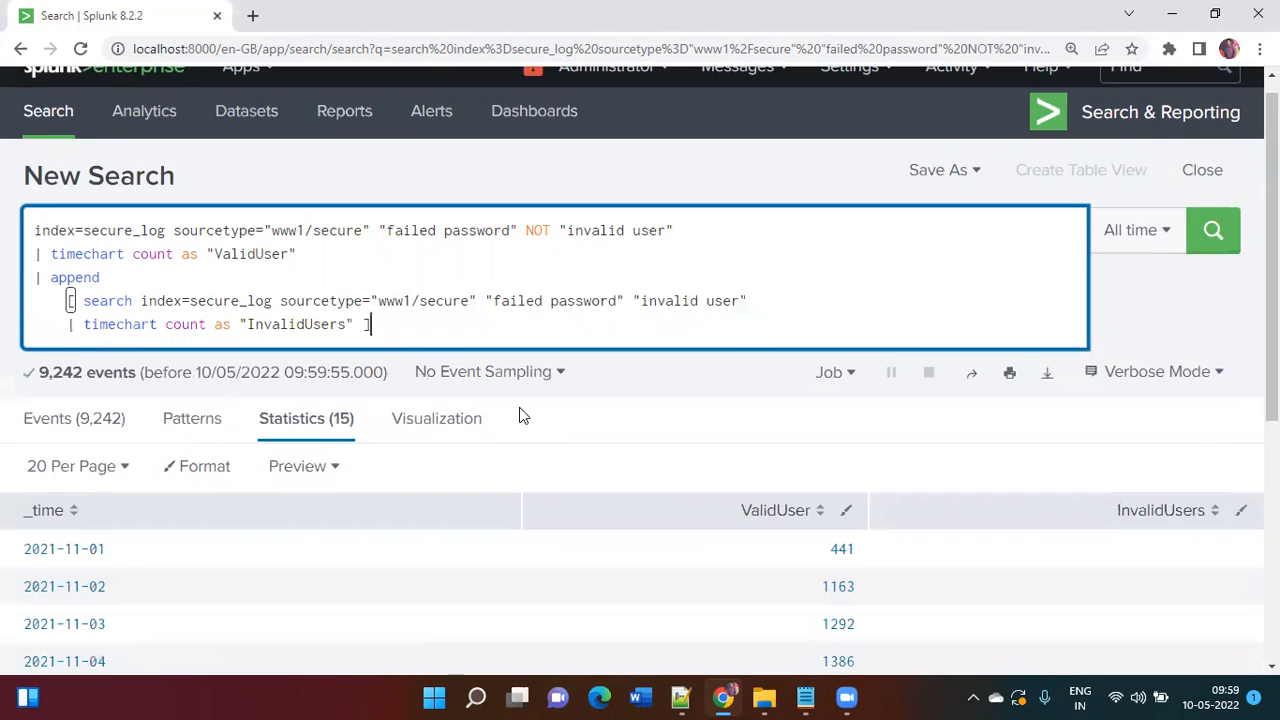
# Step: Scroll through the 15-row append table: eight ValidUser rows, then seven InvalidUsers rows
pyautogui.scroll(-5, 520, 416)
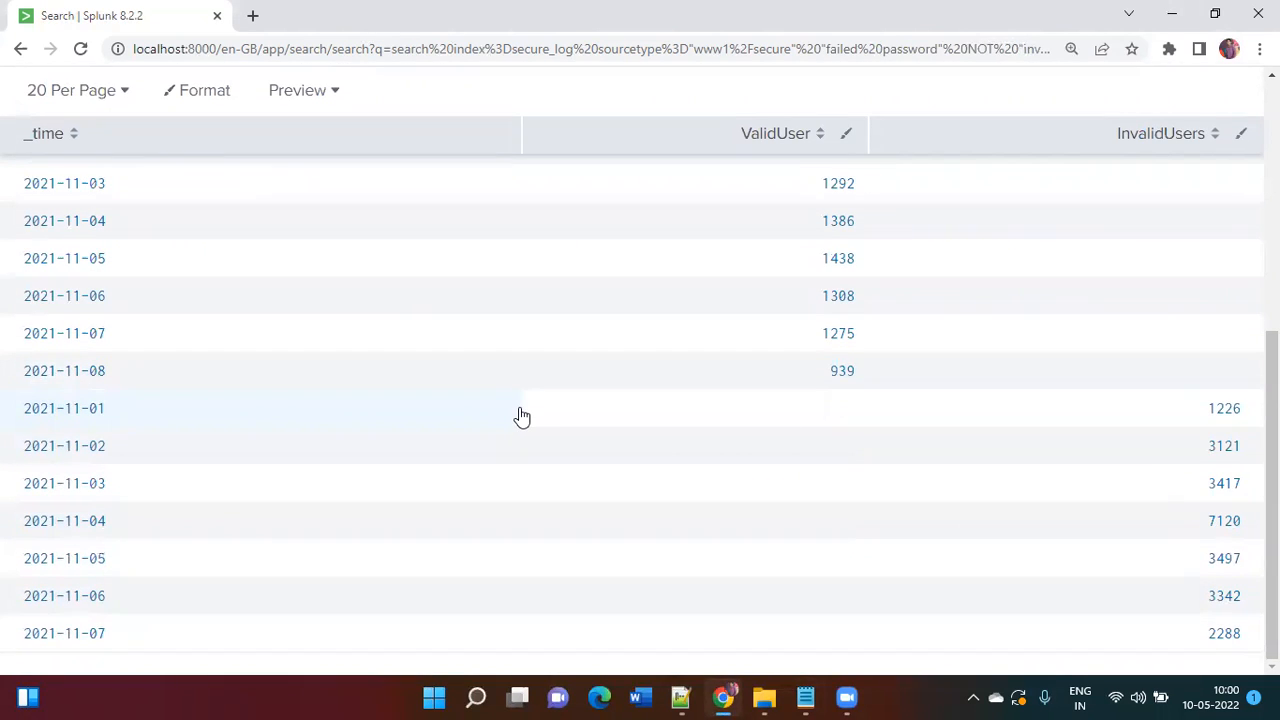
pyautogui.scroll(4, 520, 416)
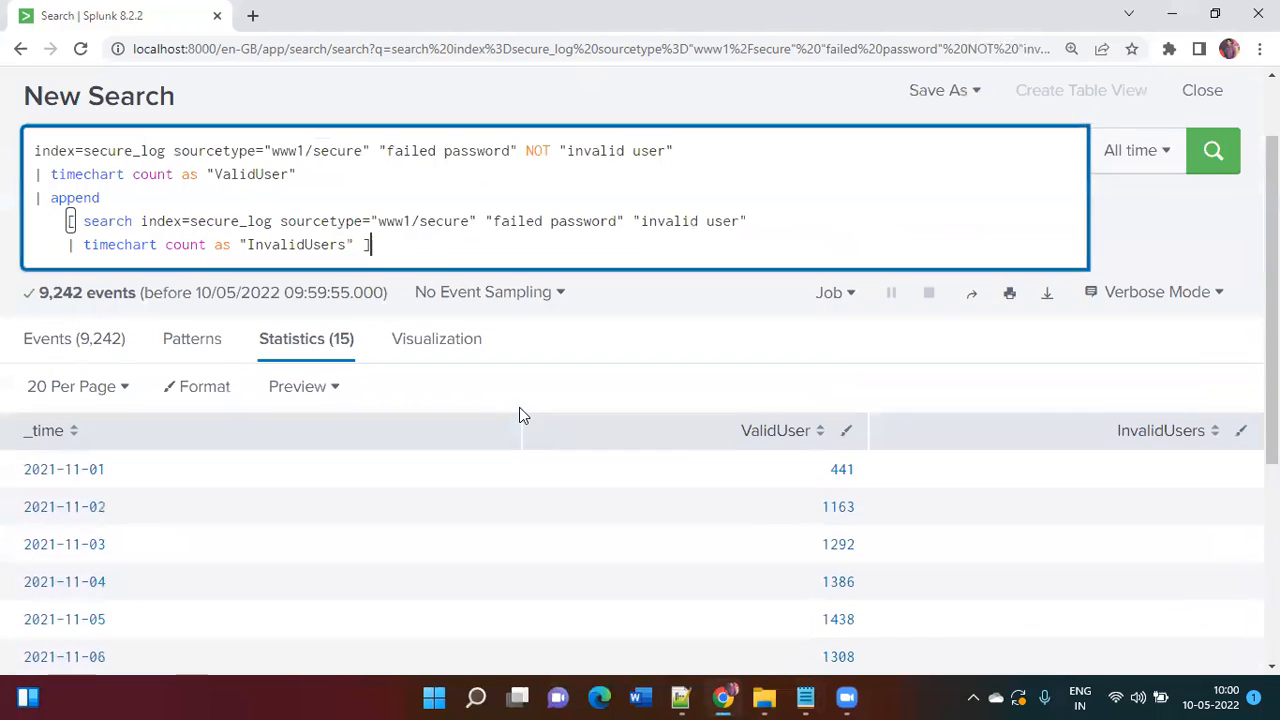
pyautogui.scroll(-1, 780, 448)
pyautogui.scroll(-2, 780, 448)
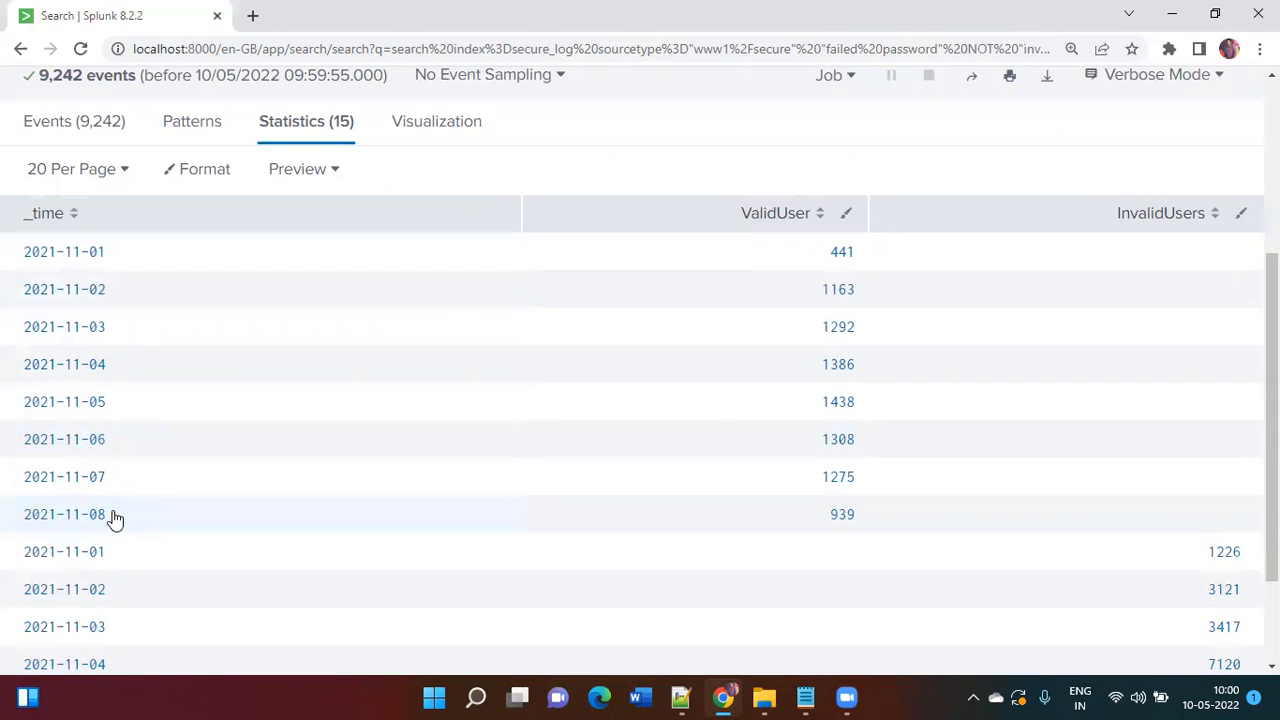
pyautogui.scroll(-2, 113, 518)
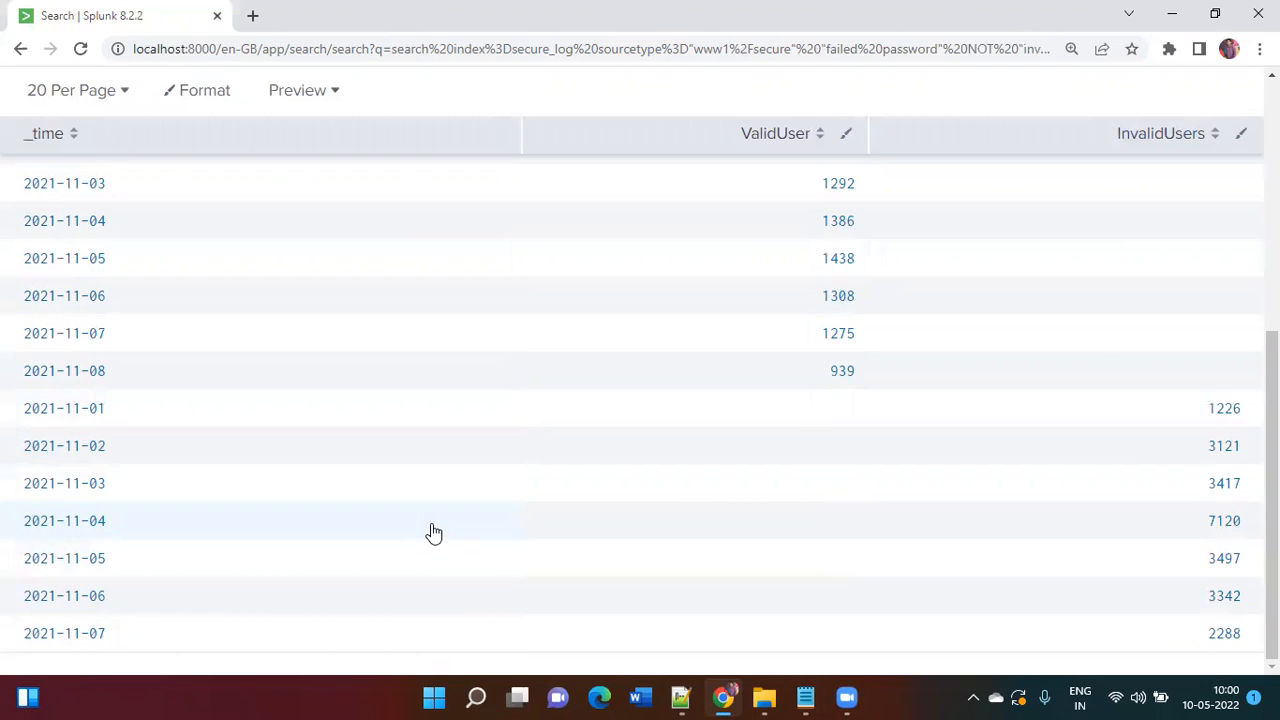
pyautogui.scroll(1, 433, 533)
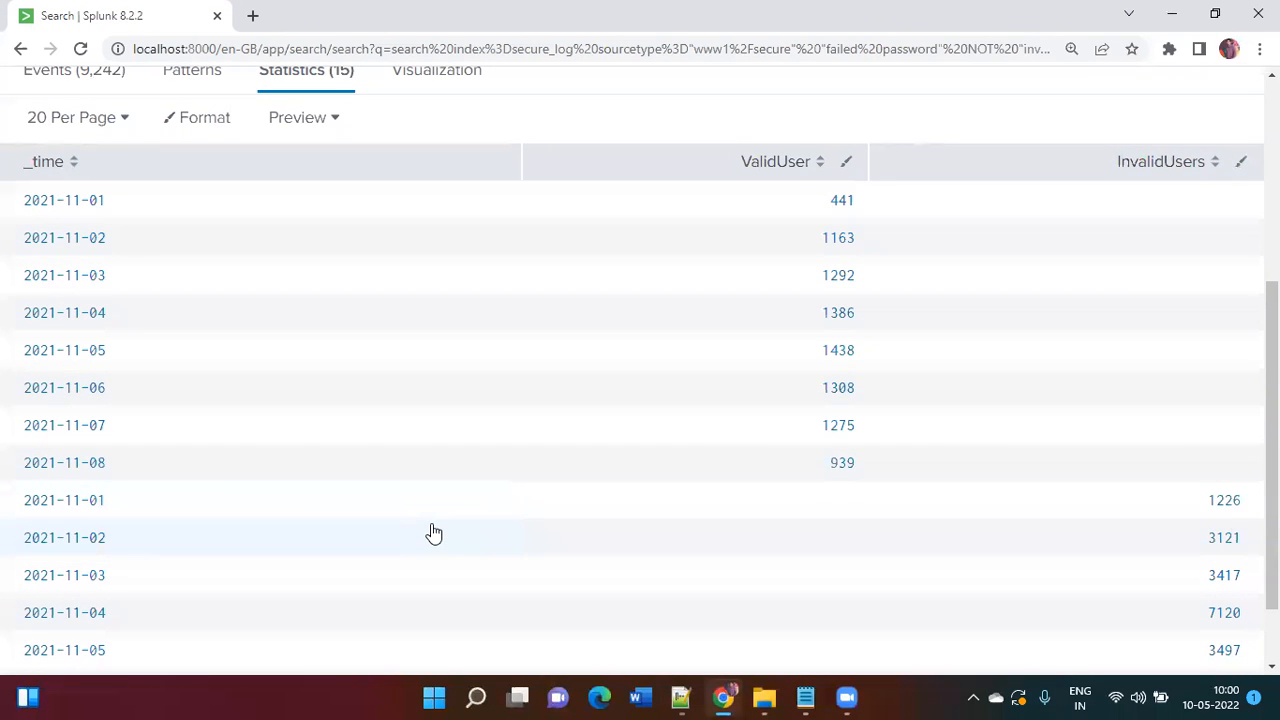
pyautogui.scroll(1, 433, 533)
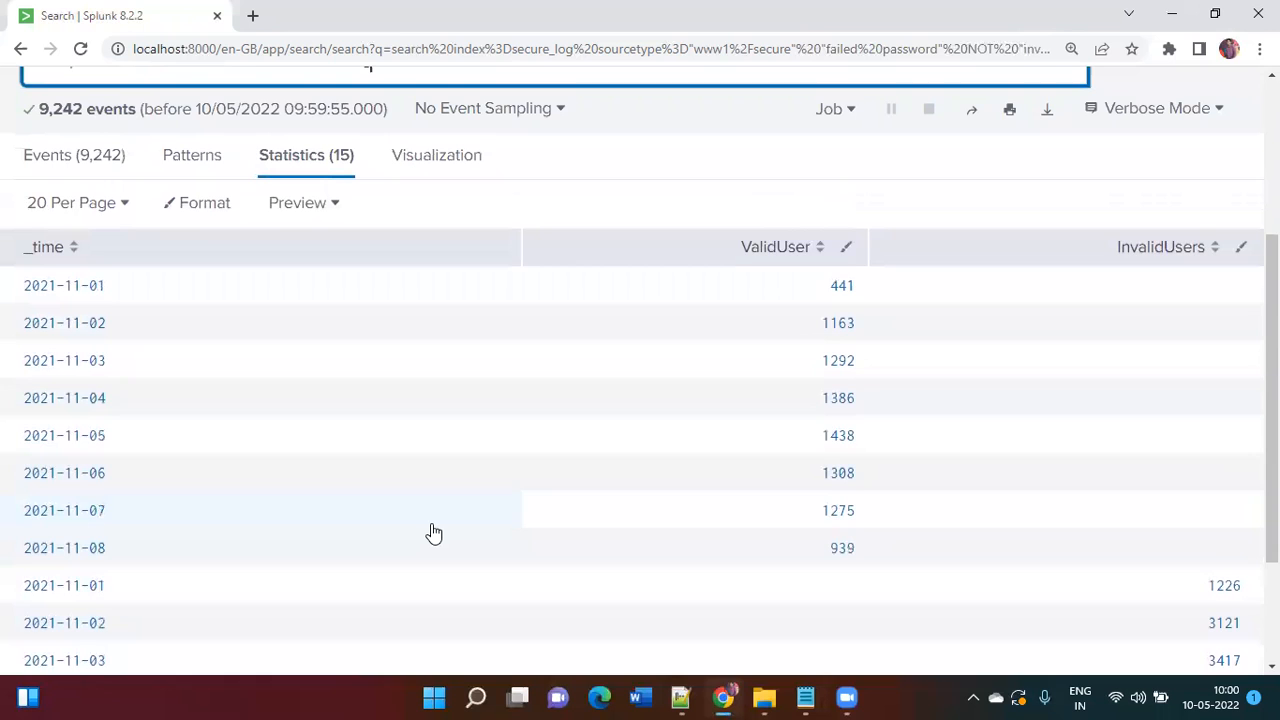
pyautogui.scroll(1, 520, 449)
pyautogui.click(436, 216)
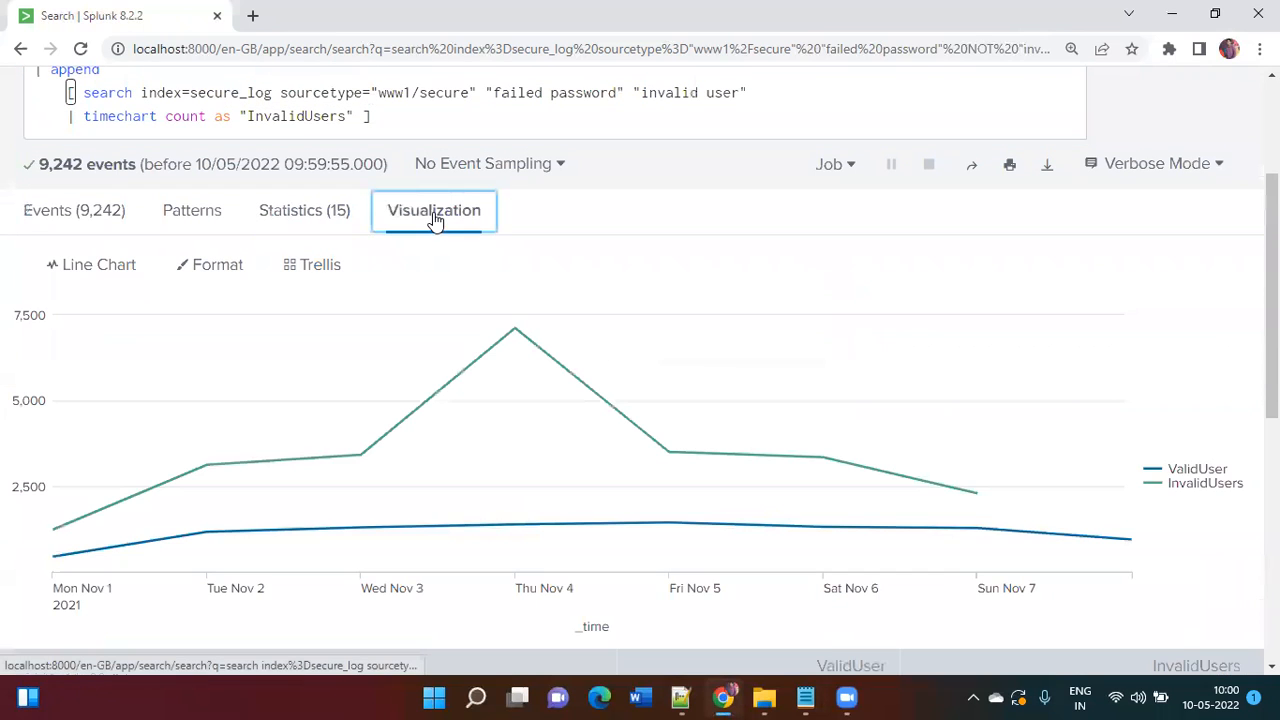
pyautogui.moveTo(268, 424)
pyautogui.scroll(-1, 268, 424)
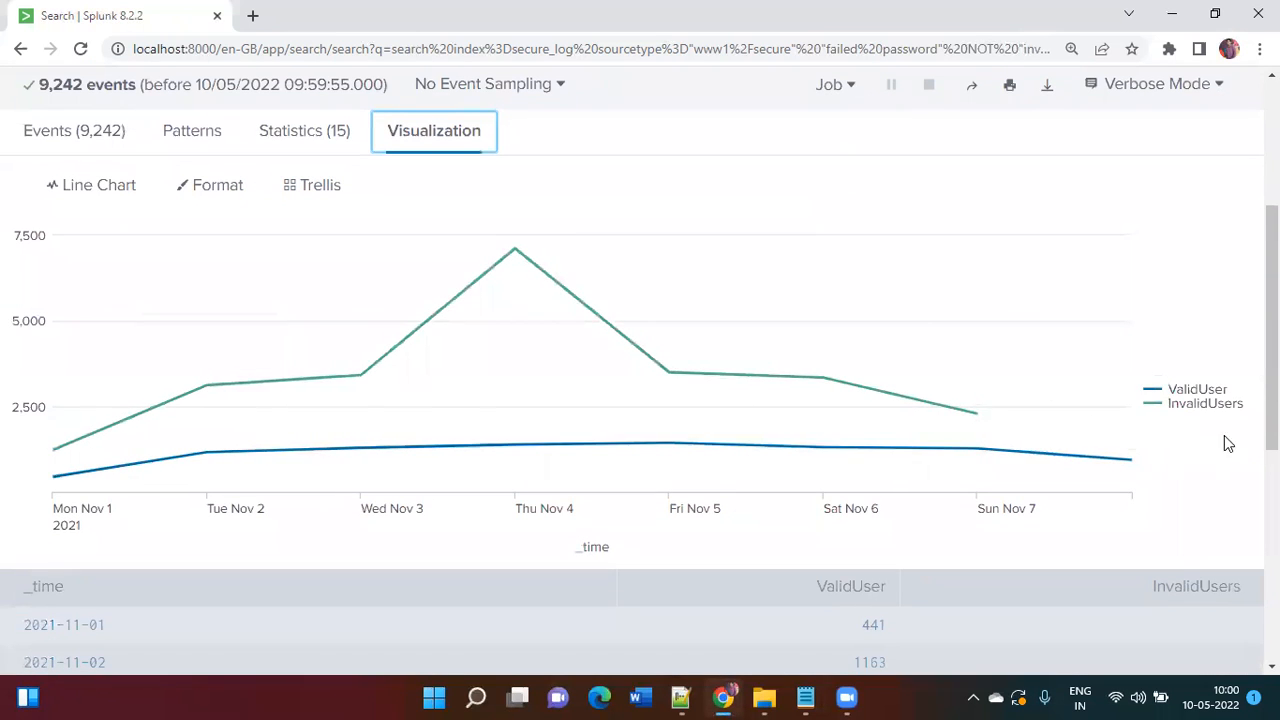
pyautogui.moveTo(951, 403)
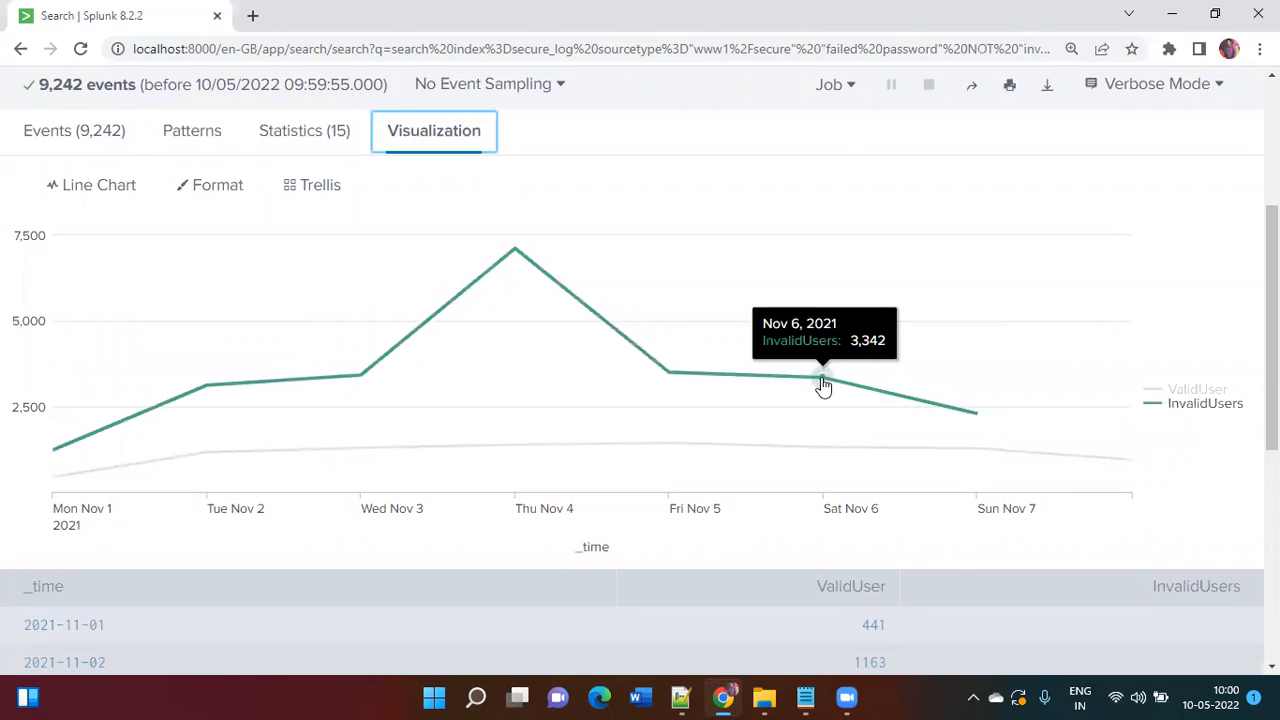
pyautogui.moveTo(664, 374)
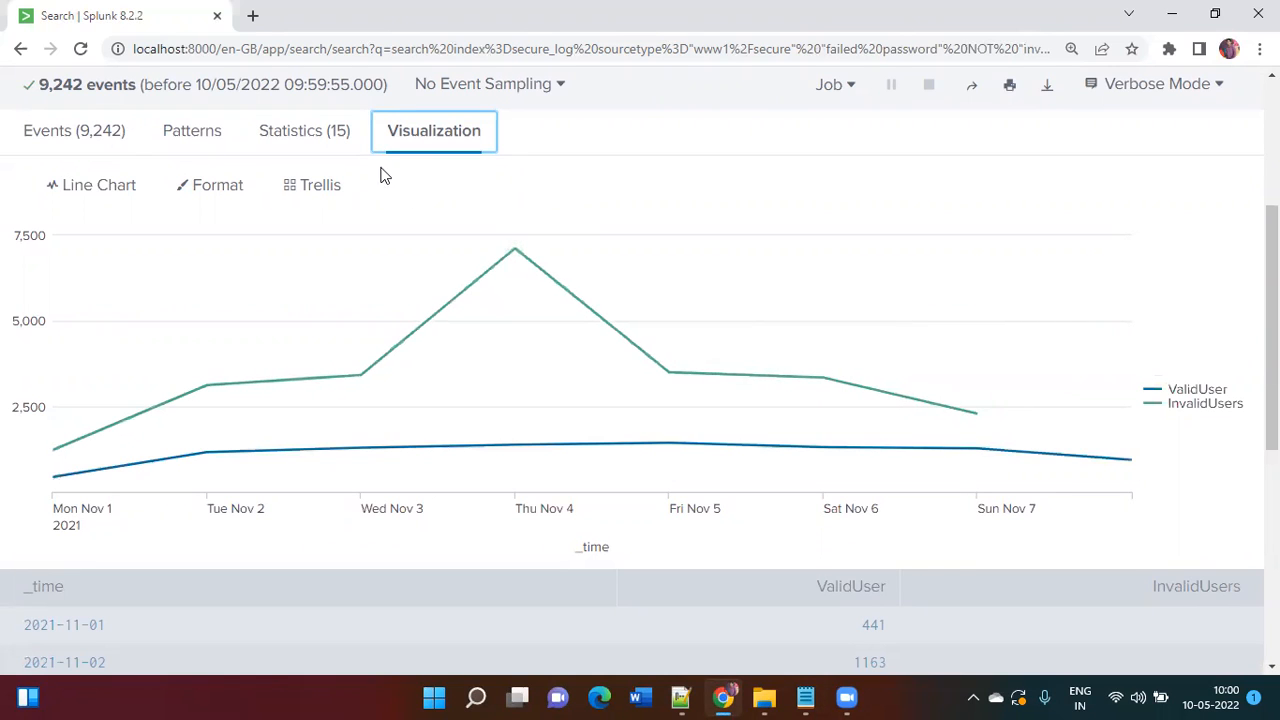
pyautogui.click(314, 137)
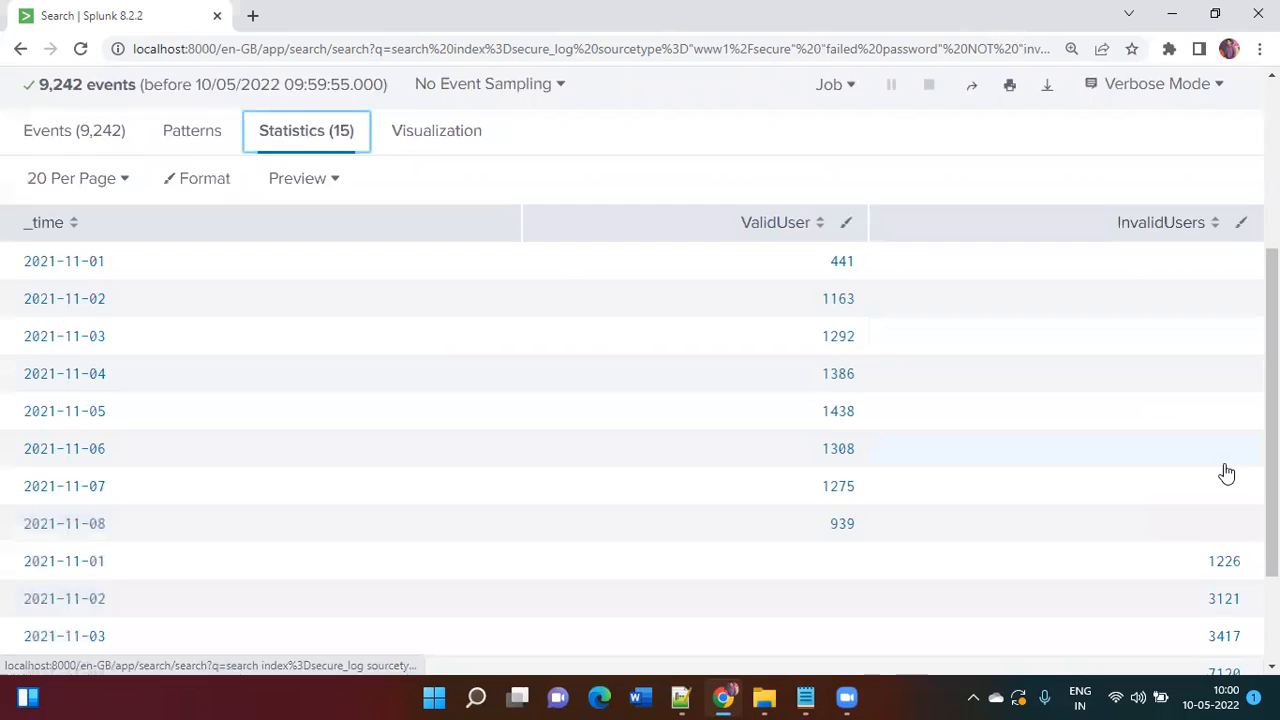
pyautogui.scroll(-2, 1226, 471)
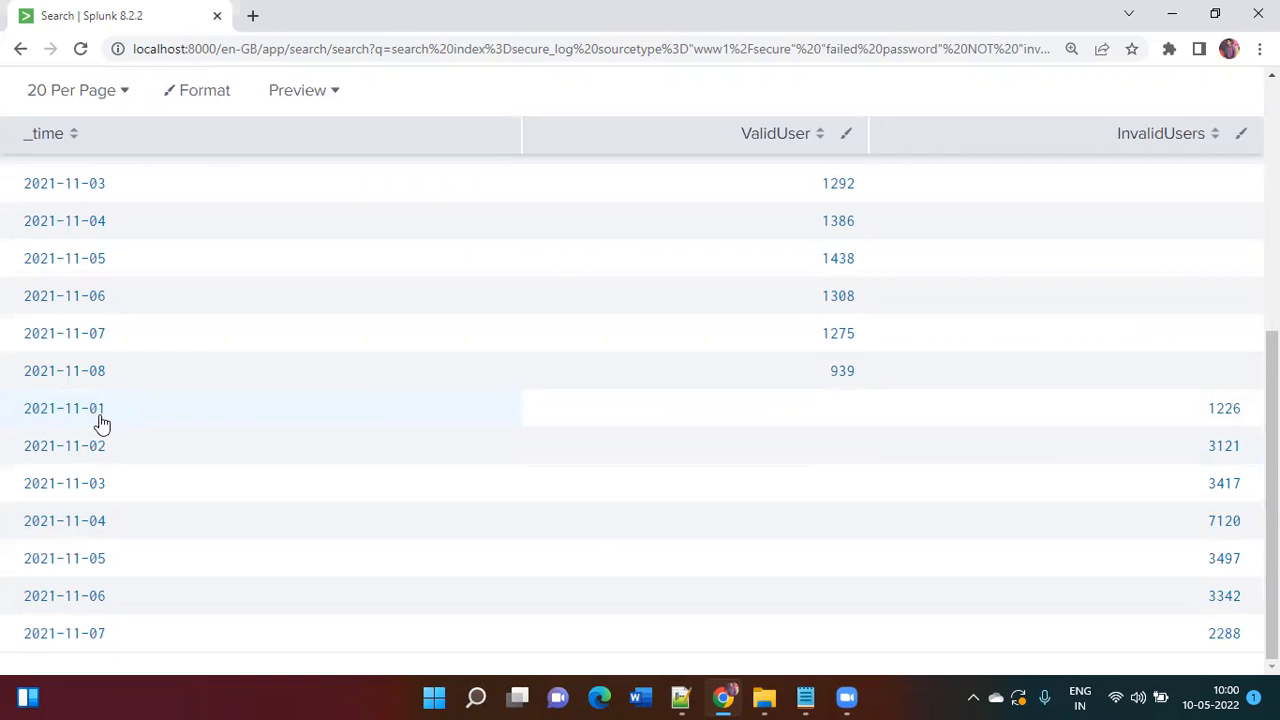
pyautogui.scroll(2, 237, 410)
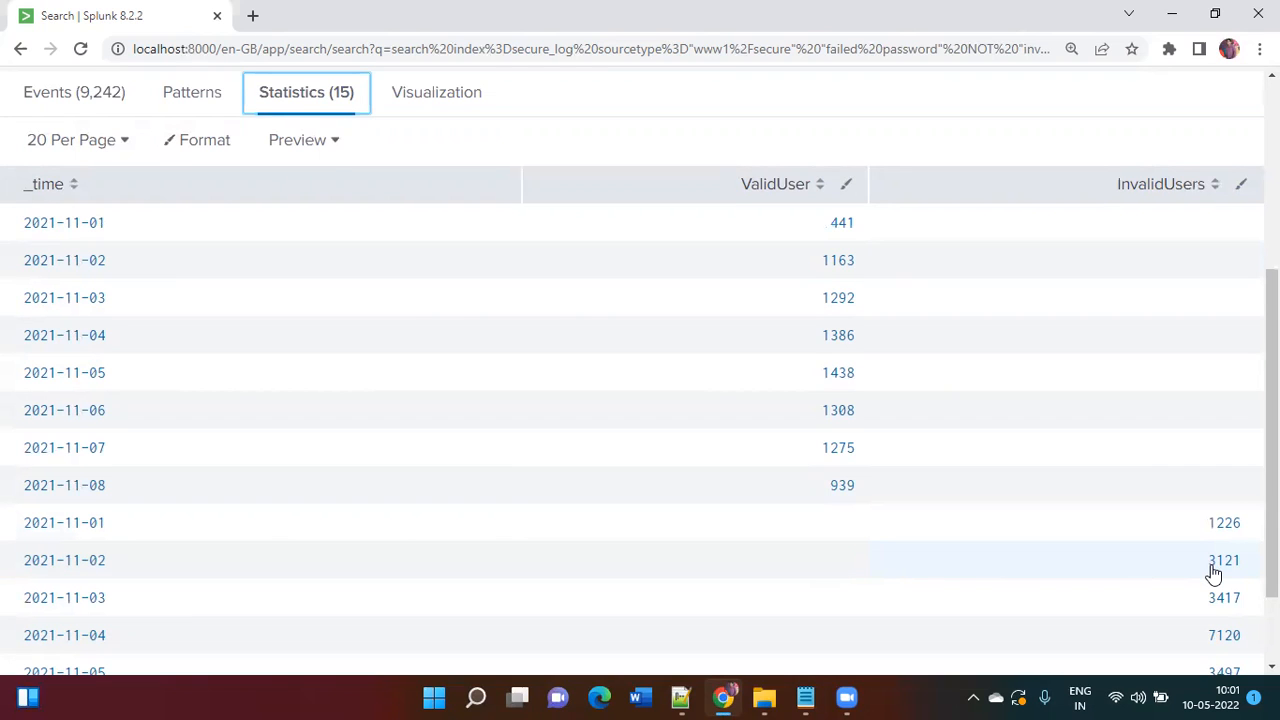
pyautogui.scroll(-2, 1213, 572)
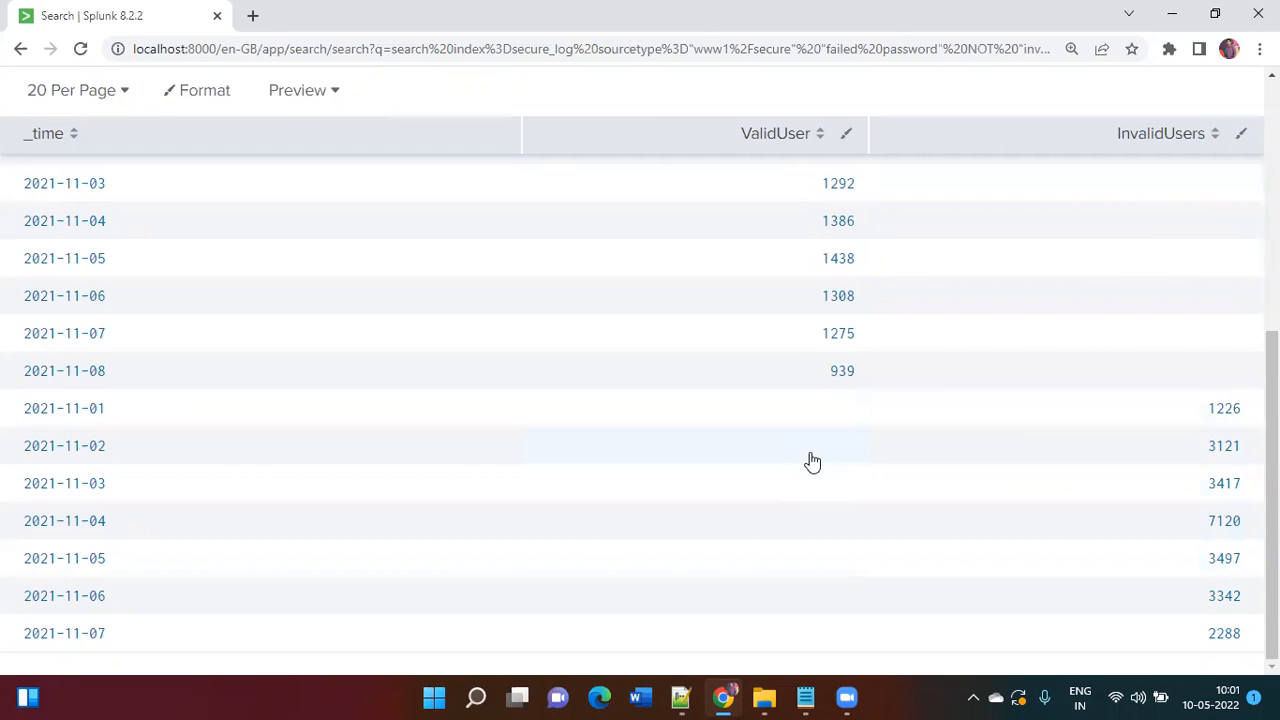
pyautogui.scroll(4, 812, 462)
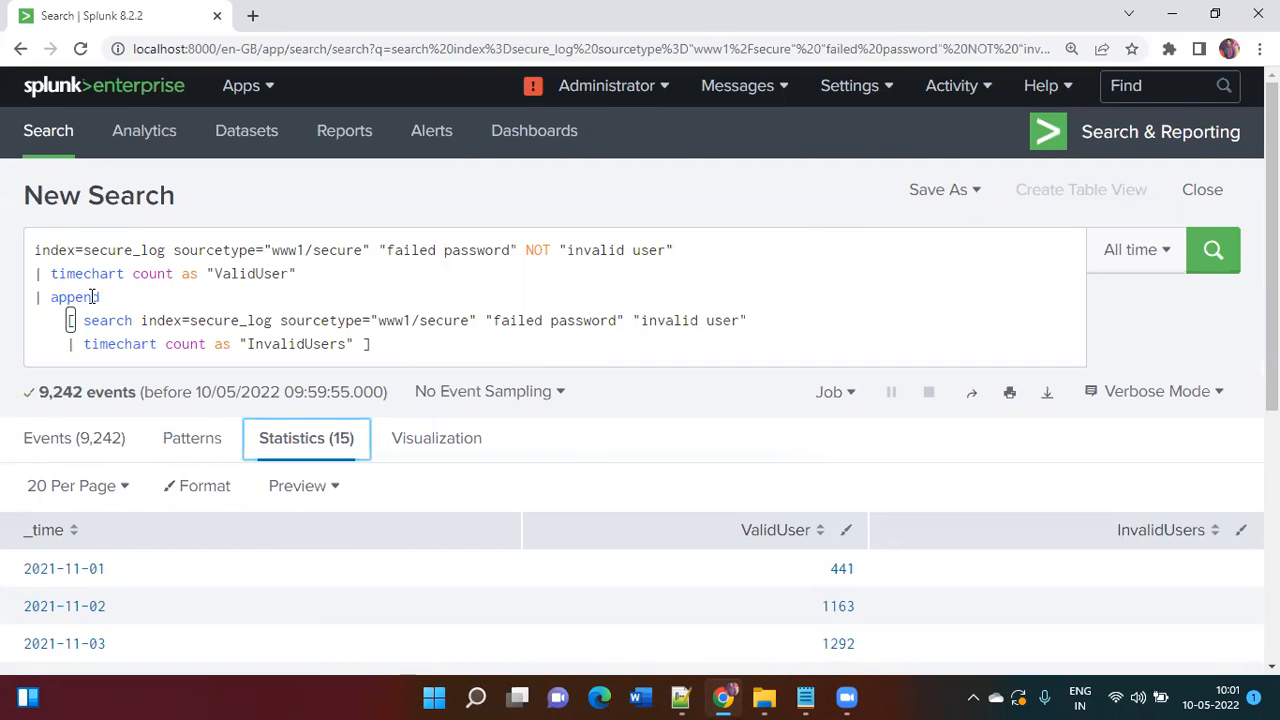
# Step: Add '| timechart first(*) as *' on its own line at the query's end
pyautogui.click(420, 354)
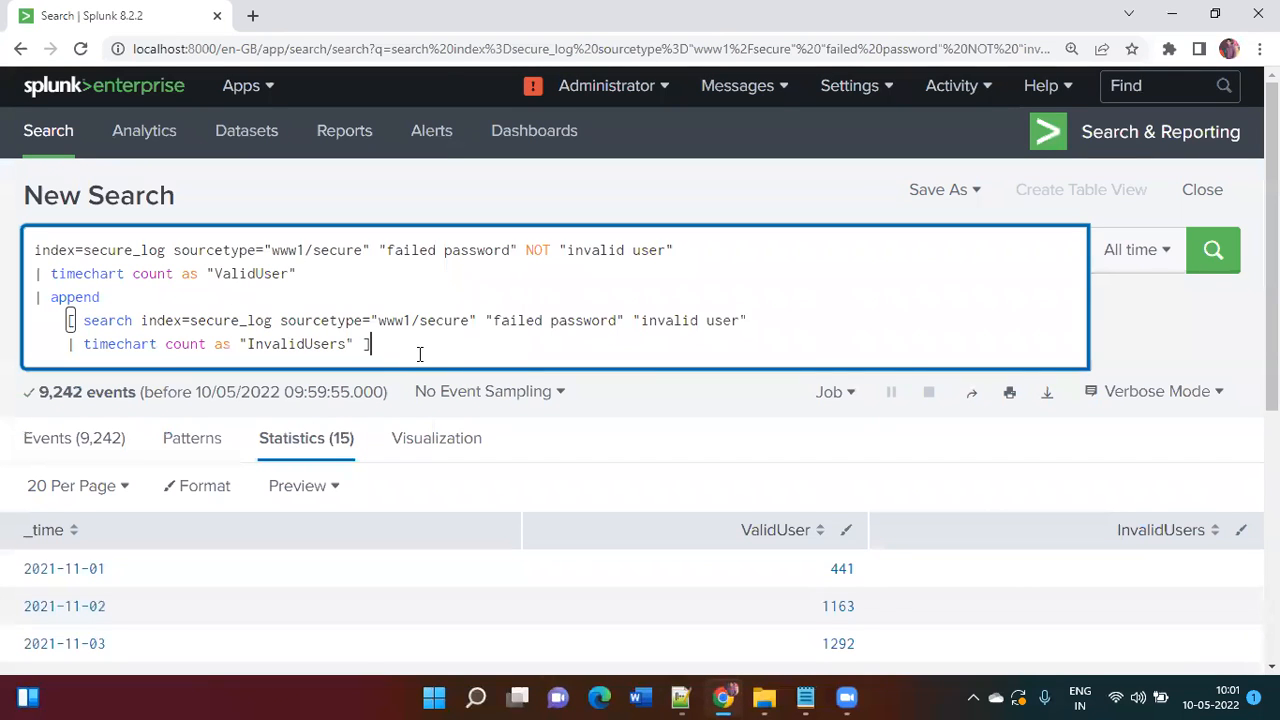
pyautogui.write('| timechart count')
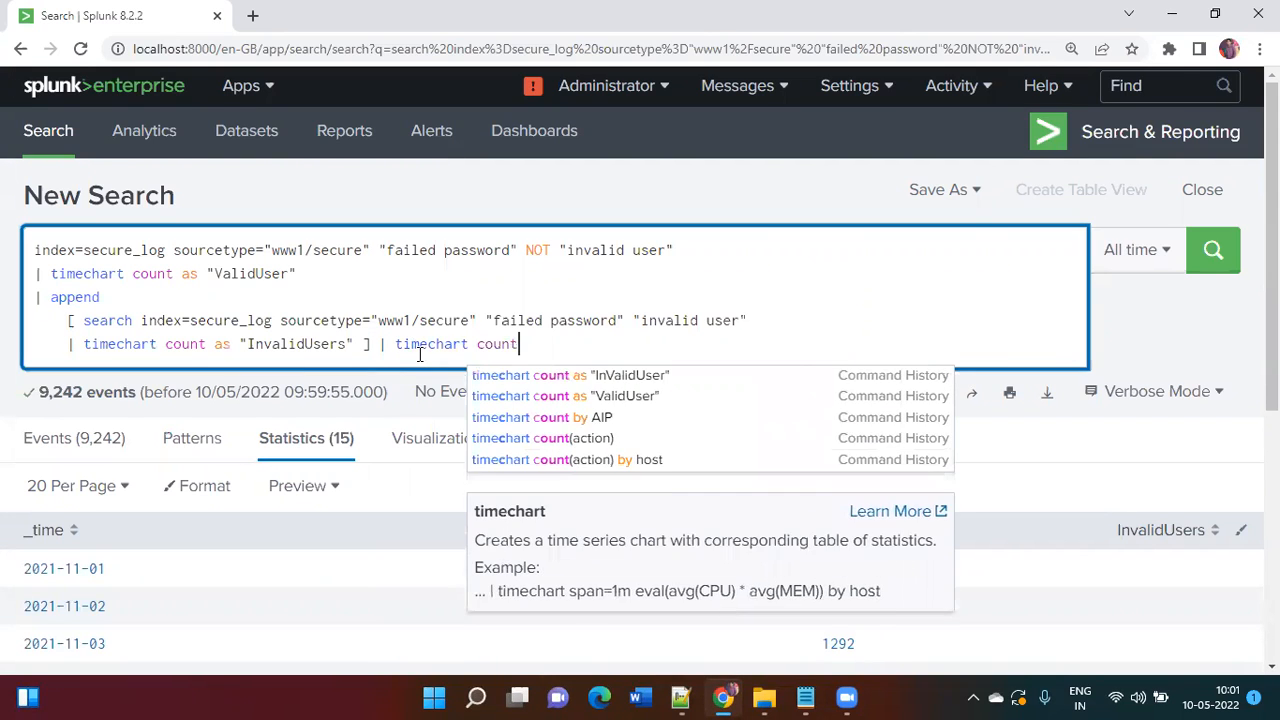
pyautogui.press('BackSpace')
pyautogui.press('BackSpace')
pyautogui.press('BackSpace')
pyautogui.press('BackSpace')
pyautogui.press('BackSpace')
pyautogui.press('BackSpace')
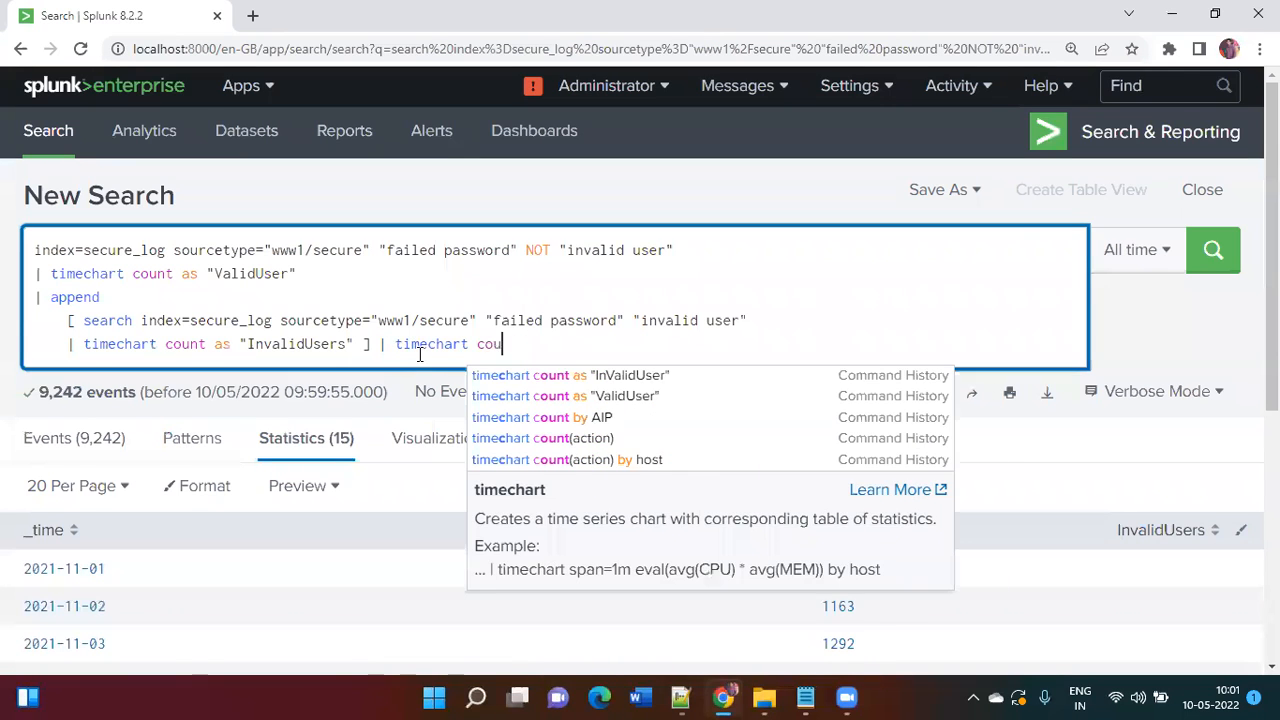
pyautogui.write('first(*) as *')
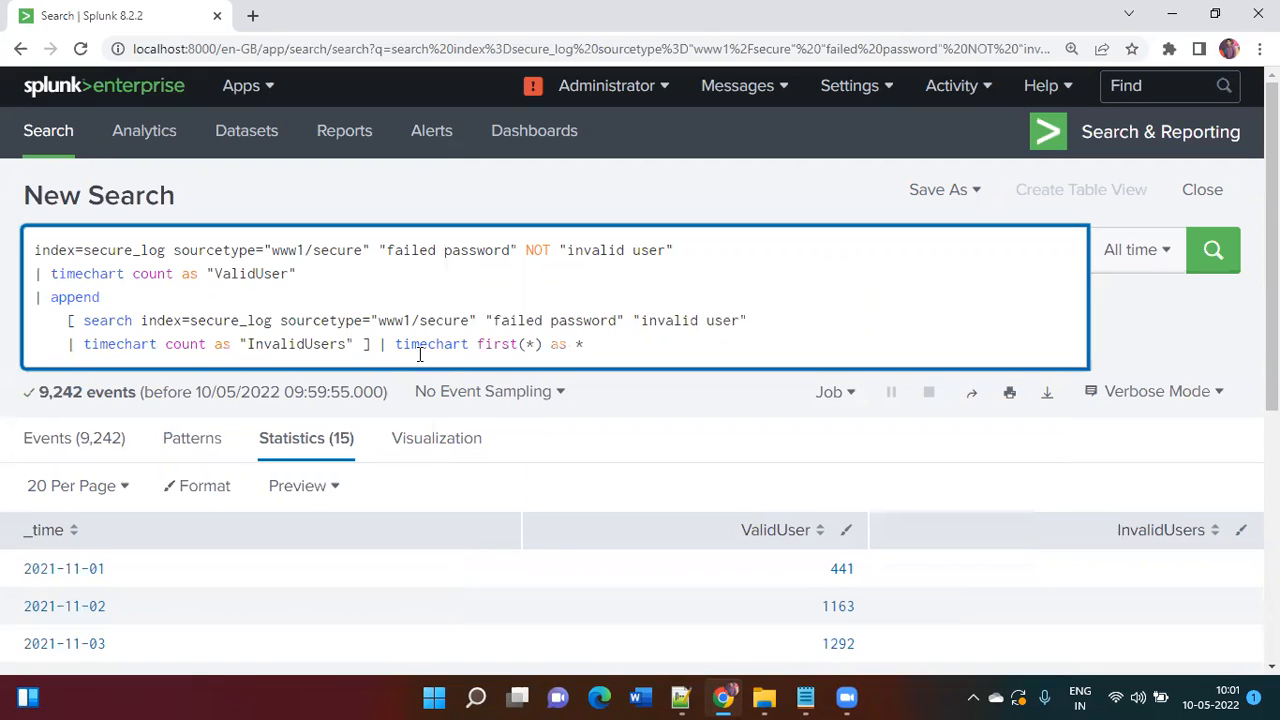
pyautogui.hotkey('ctrl', '\\')
# Step: Highlight the final timechart command and the wildcard inside first(*) to examine them
pyautogui.scroll(-1, 420, 354)
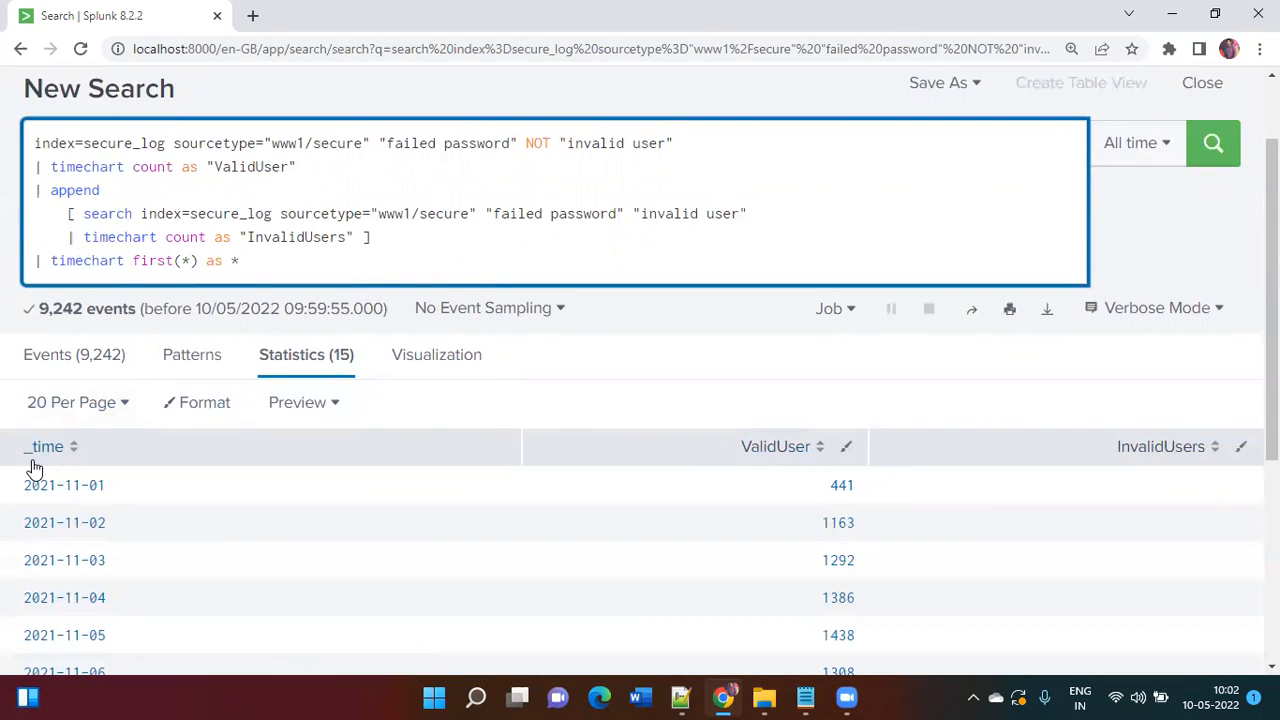
pyautogui.doubleClick(88, 259)
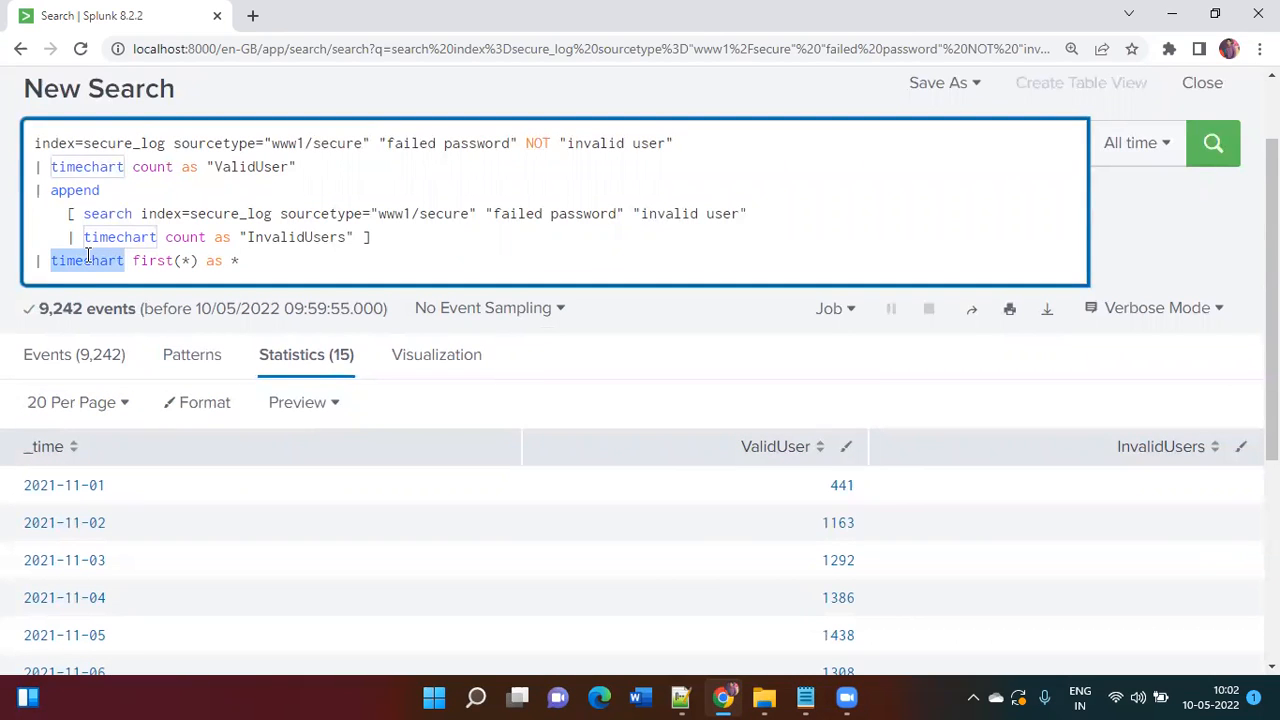
pyautogui.click(243, 258)
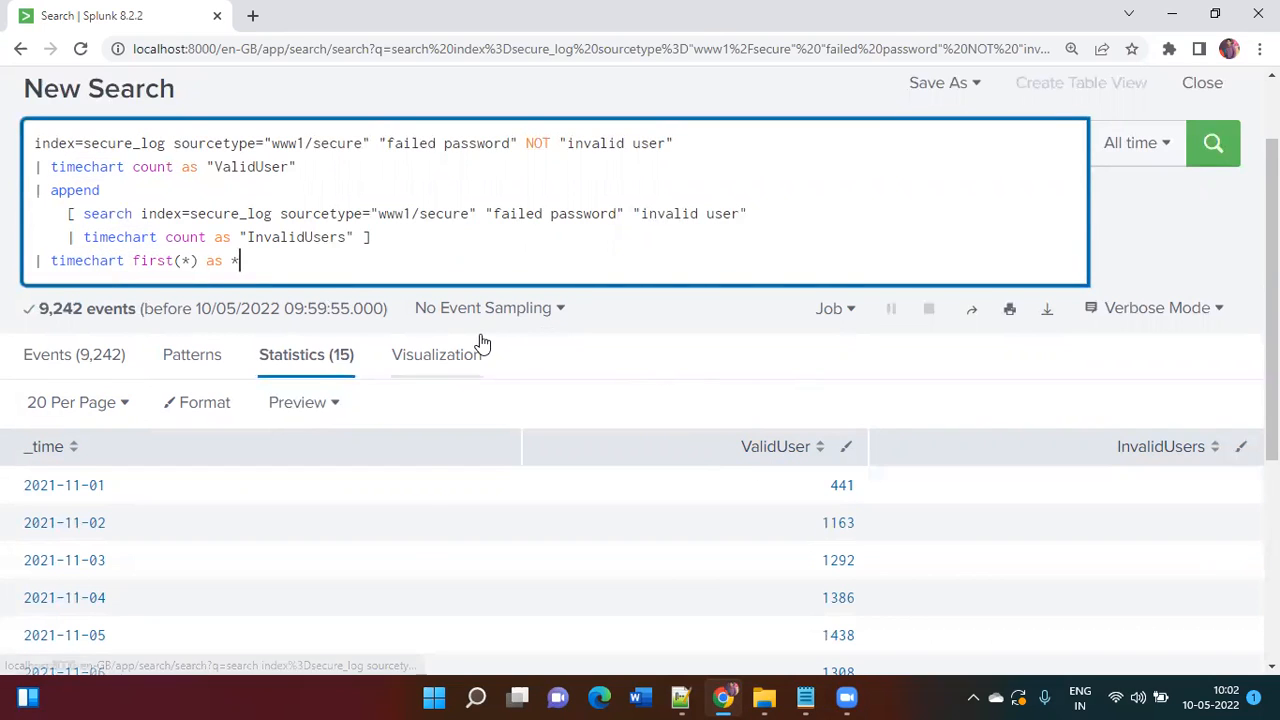
pyautogui.doubleClick(187, 259)
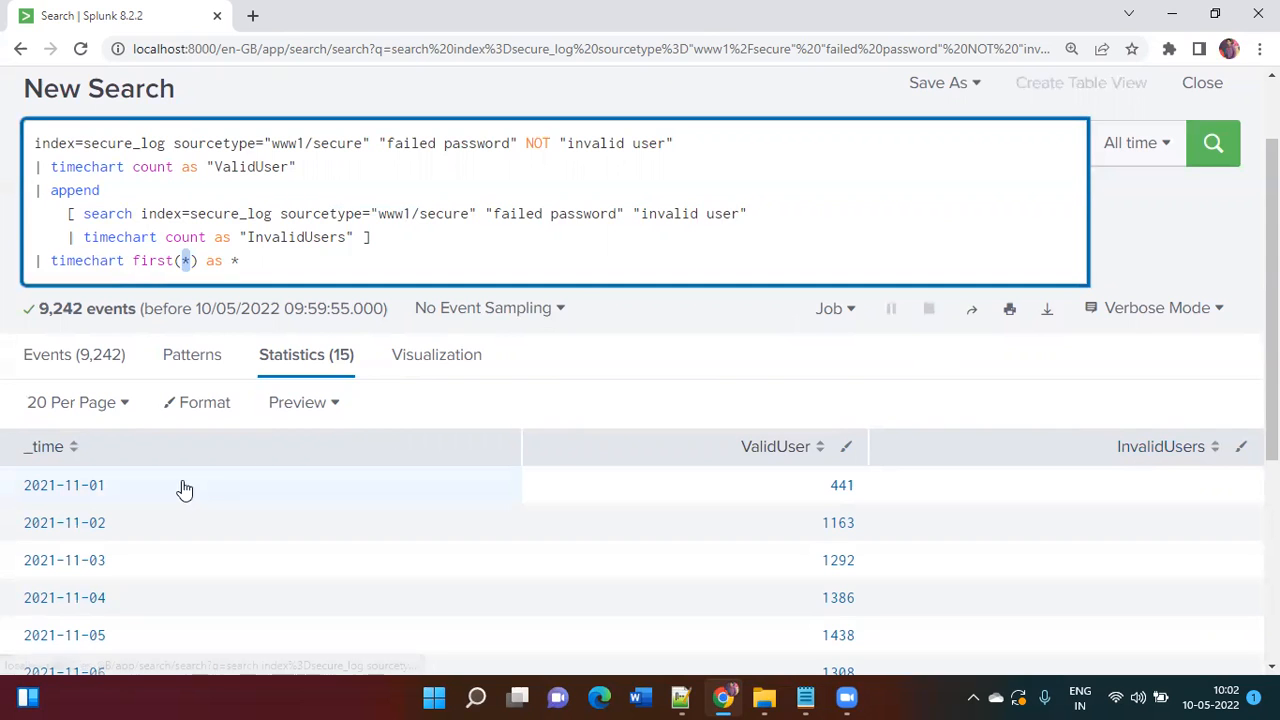
# Step: Rerun the append search with the new final timechart stage
pyautogui.scroll(-4, 583, 531)
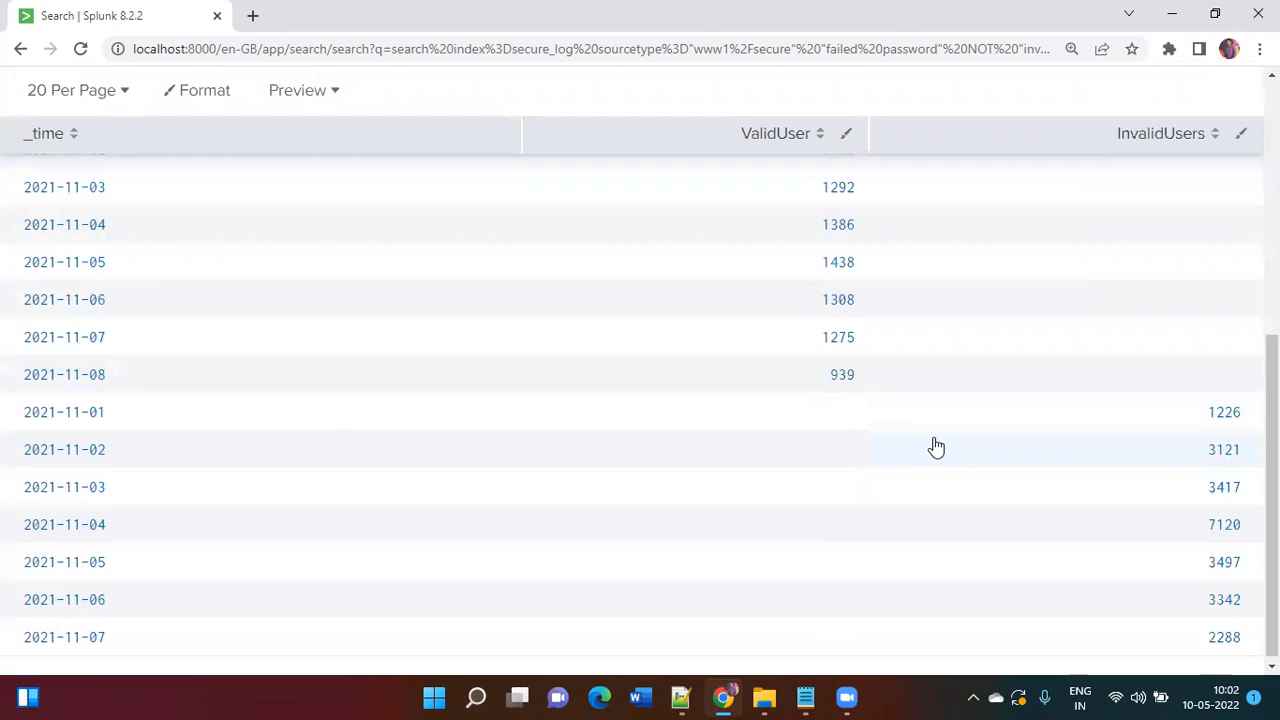
pyautogui.scroll(4, 934, 446)
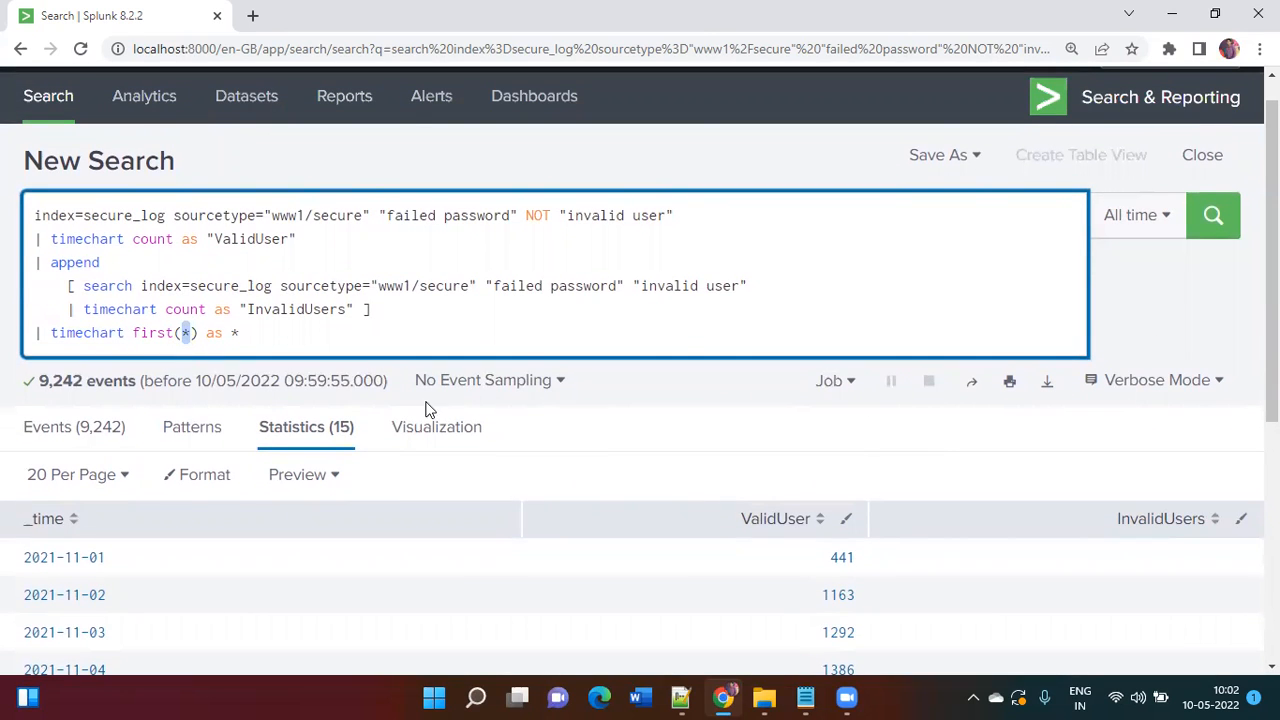
pyautogui.scroll(-1, 797, 522)
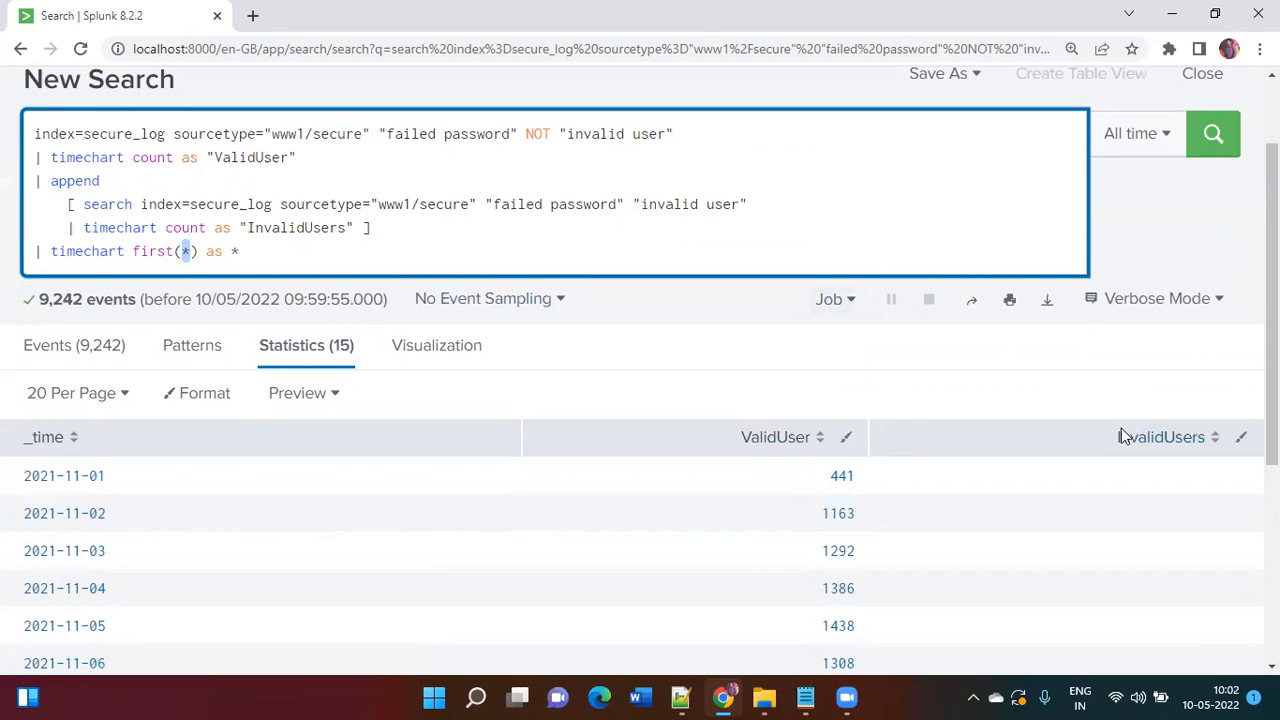
pyautogui.scroll(-2, 406, 349)
pyautogui.scroll(-3, 840, 314)
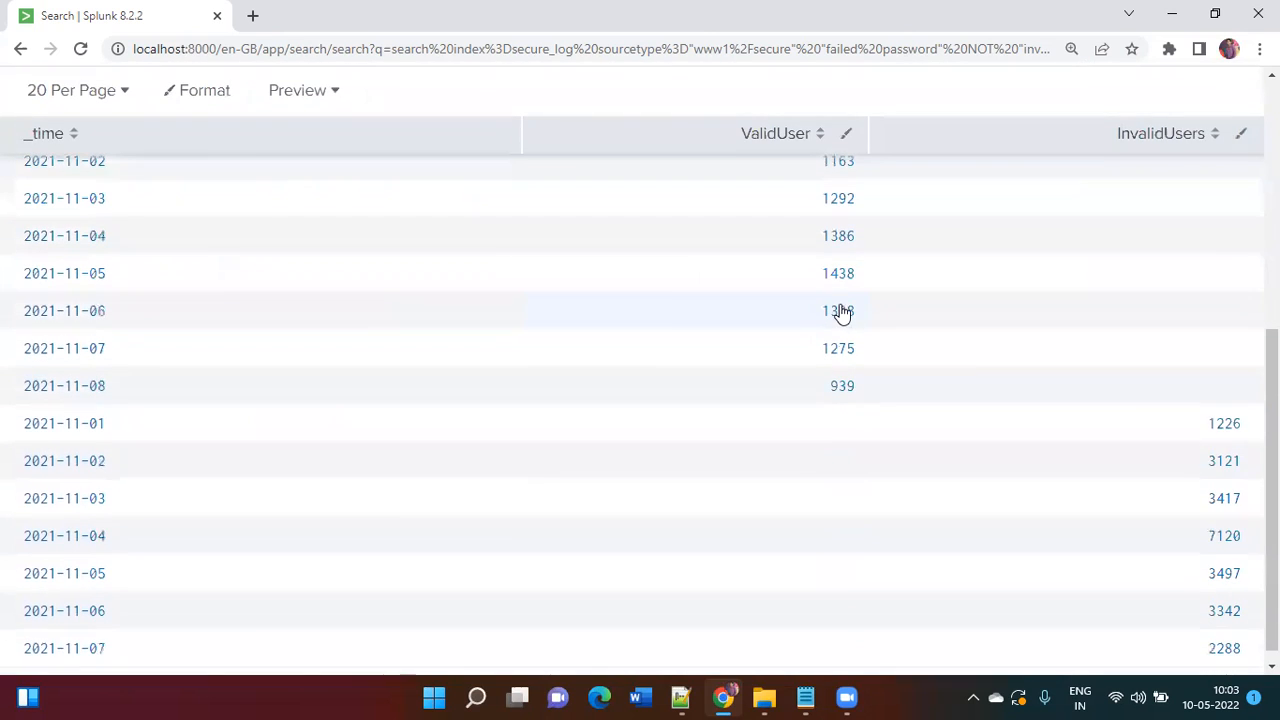
pyautogui.scroll(5, 1226, 467)
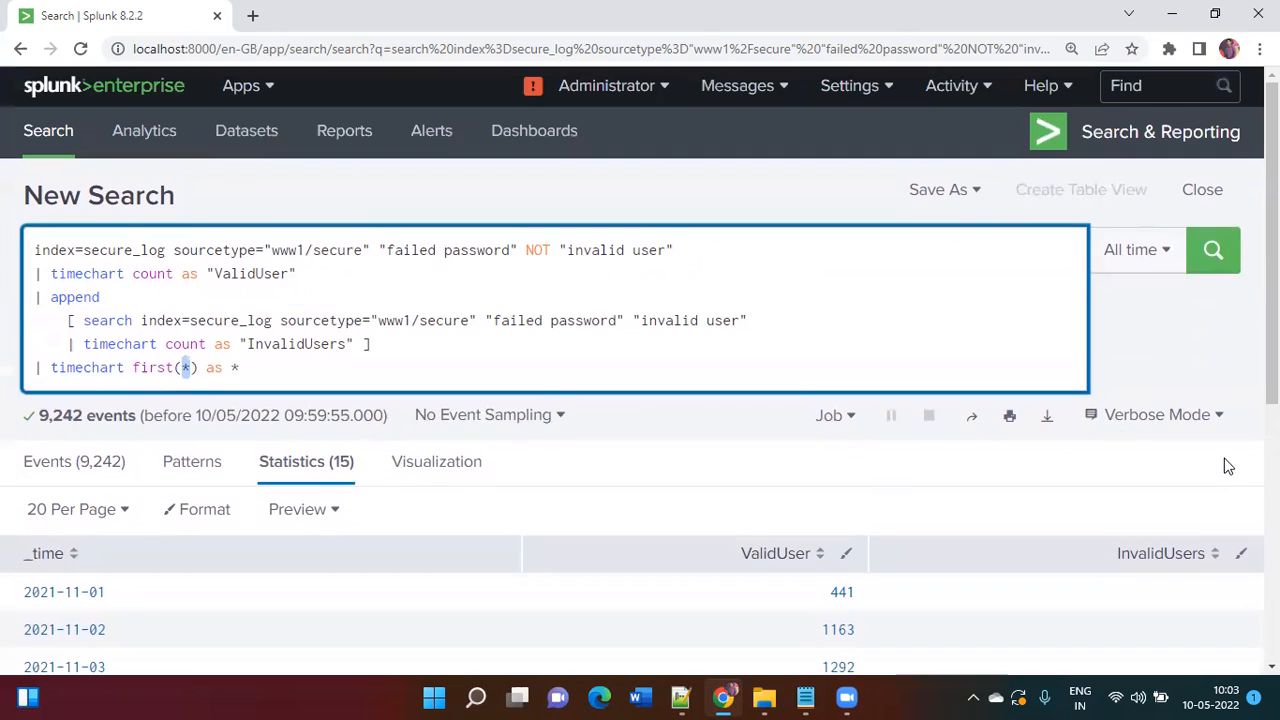
pyautogui.click(560, 381)
pyautogui.press('Return')
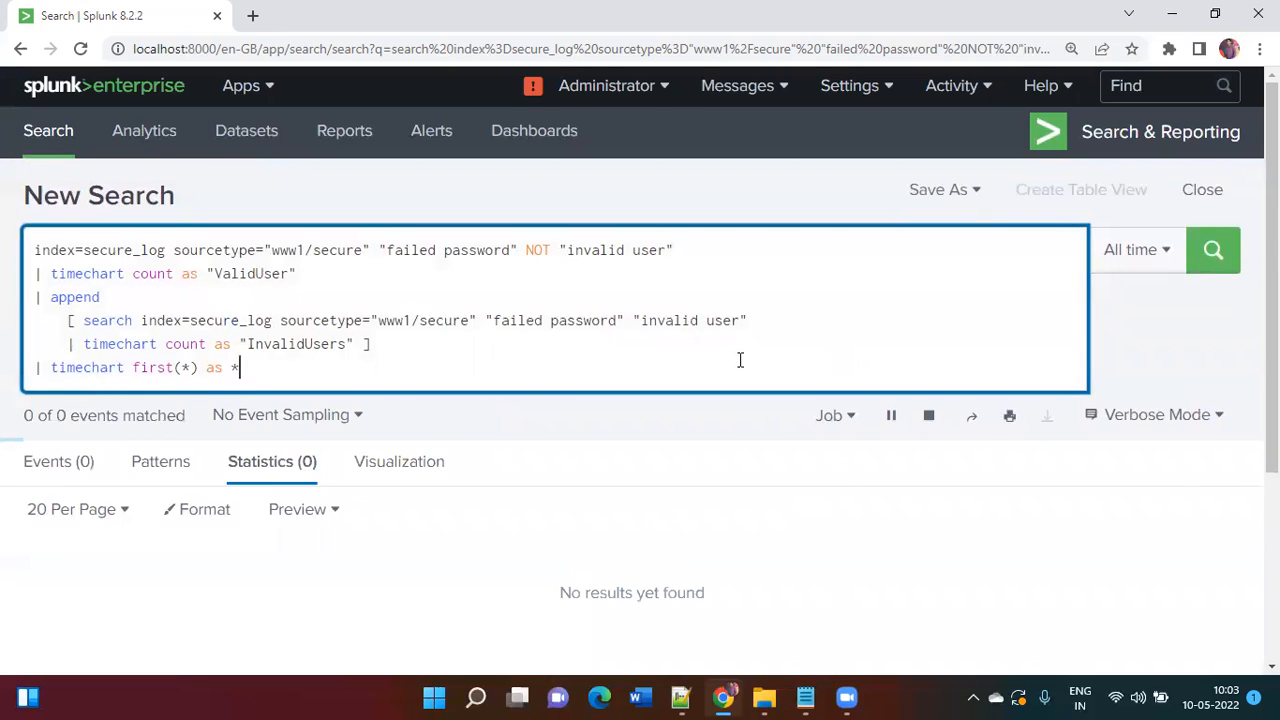
# Step: Review the eight merged daily rows, then select the whole query and switch to Notepad
pyautogui.scroll(-3, 737, 362)
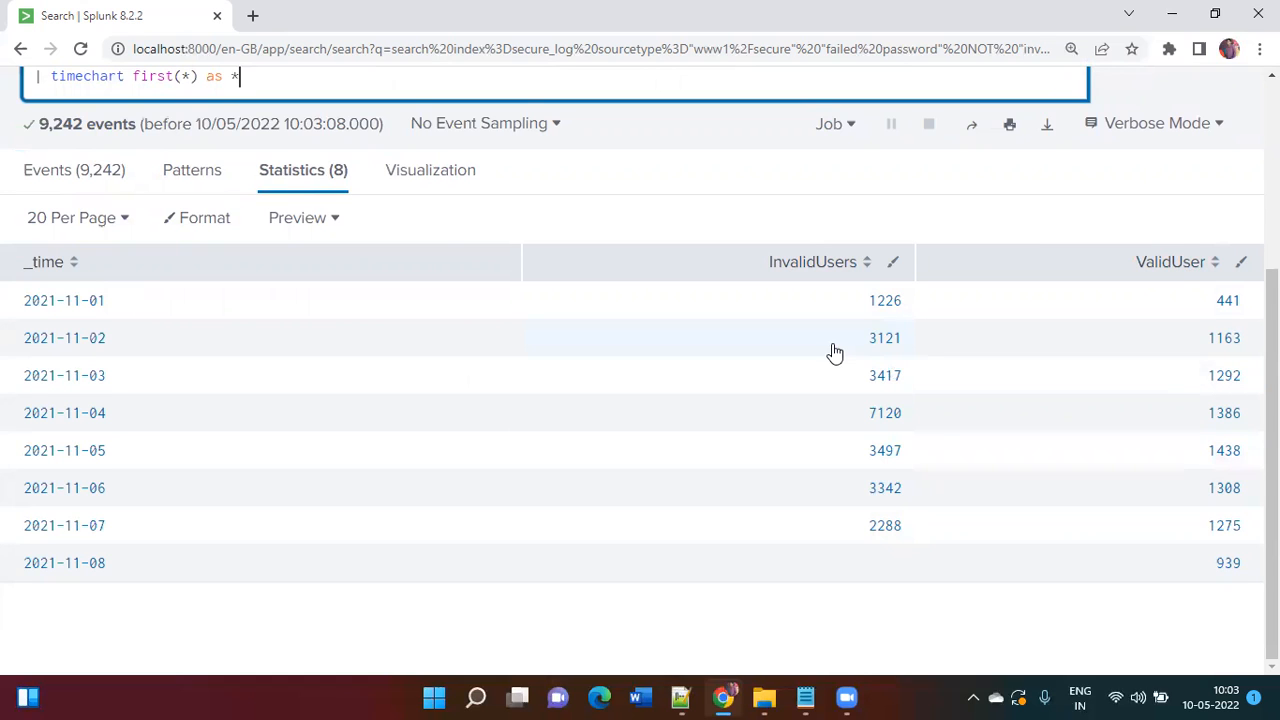
pyautogui.scroll(3, 834, 349)
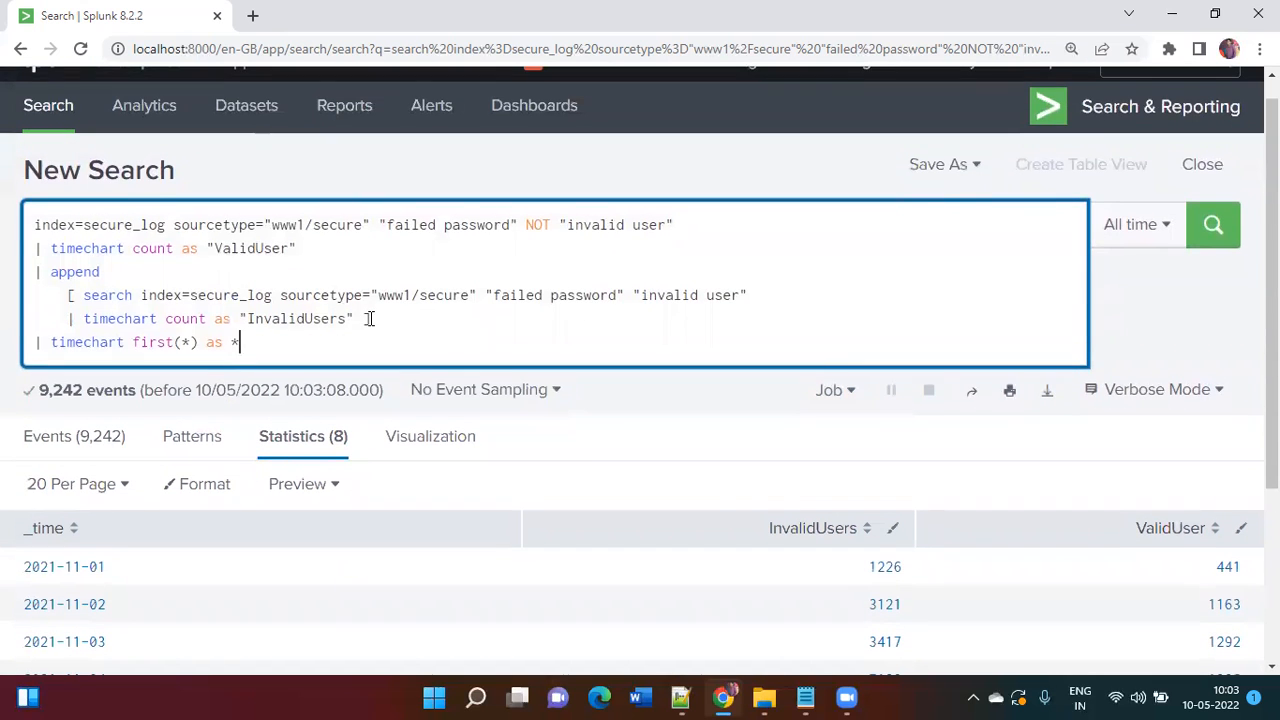
pyautogui.hotkey('ctrl', 'a')
pyautogui.hotkey('ctrl', 'c')
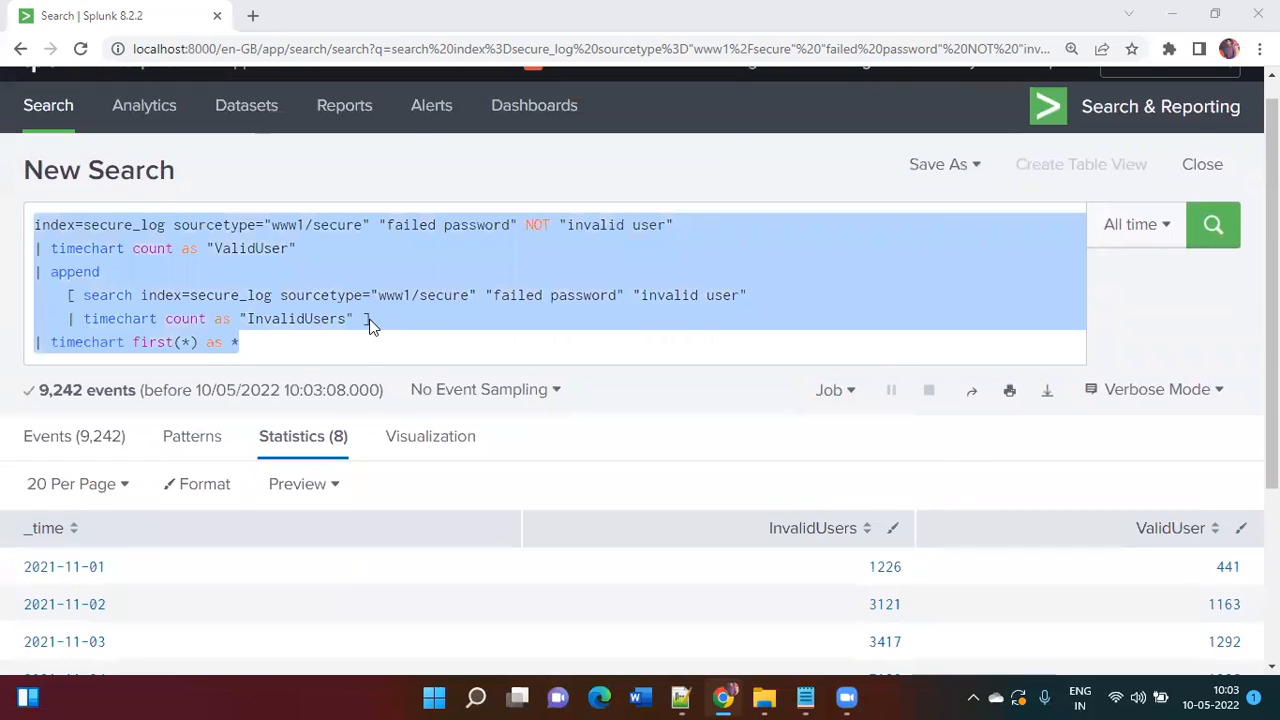
pyautogui.hotkey('alt', 'Tab')
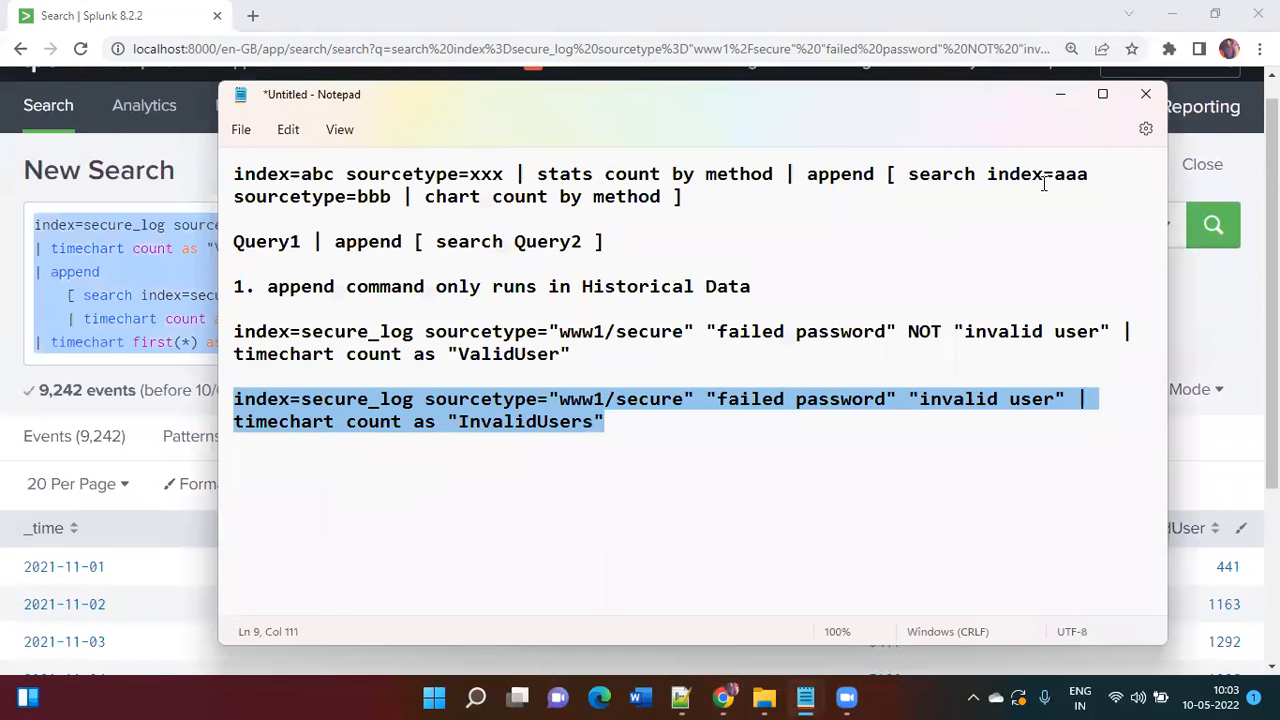
# Step: Paste the multi-line append query into the notes and delete the two one-line secure_log queries
pyautogui.click(1102, 94)
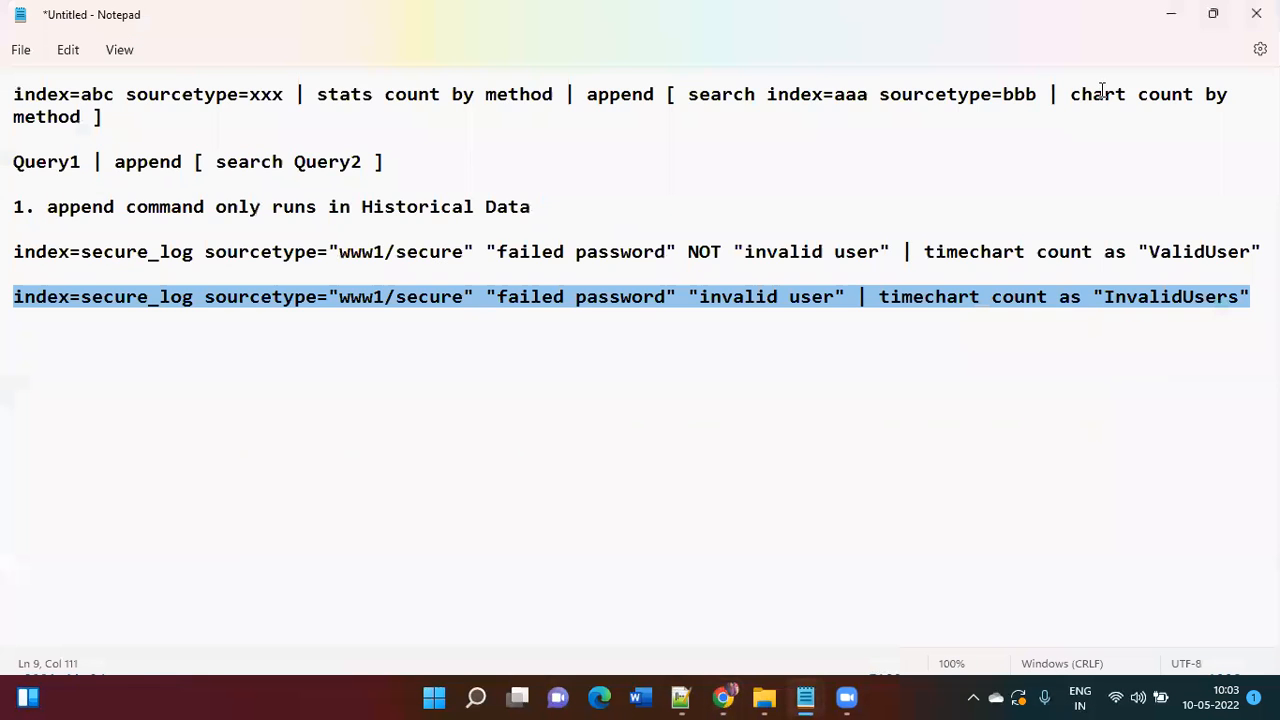
pyautogui.click(721, 380)
pyautogui.press('End')
pyautogui.press('Return')
pyautogui.press('Return')
pyautogui.press('Return')
pyautogui.press('Return')
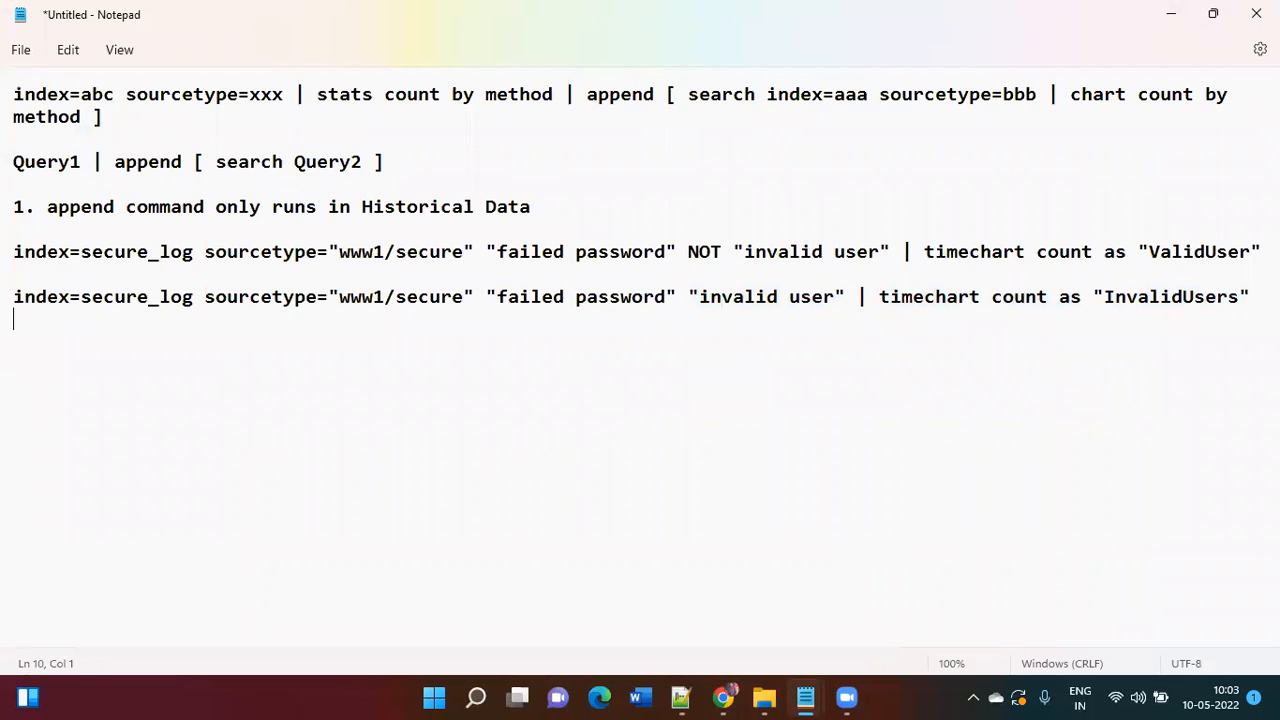
pyautogui.hotkey('ctrl', 'v')
pyautogui.moveTo(1250, 297); pyautogui.dragTo(8, 237)
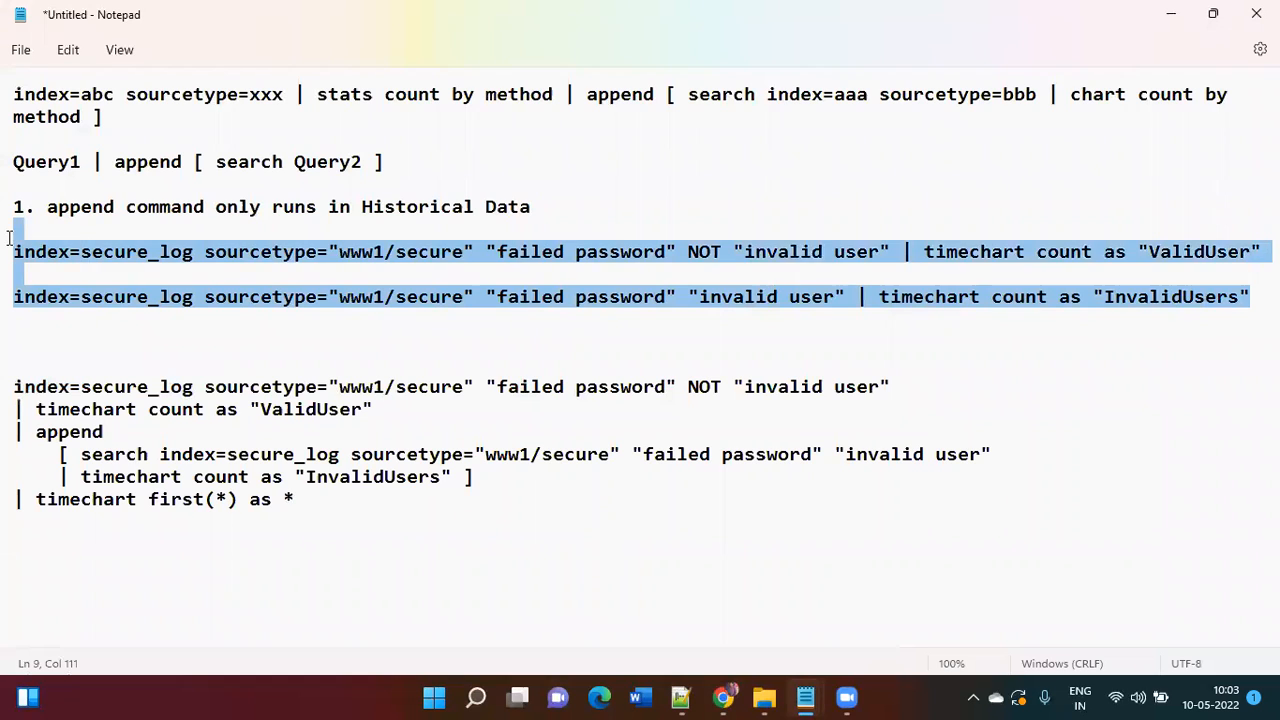
pyautogui.press('BackSpace')
pyautogui.press('BackSpace')
# Step: Check the Splunk query, then add blank lines below the pasted query in Notepad
pyautogui.hotkey('alt', 'Tab')
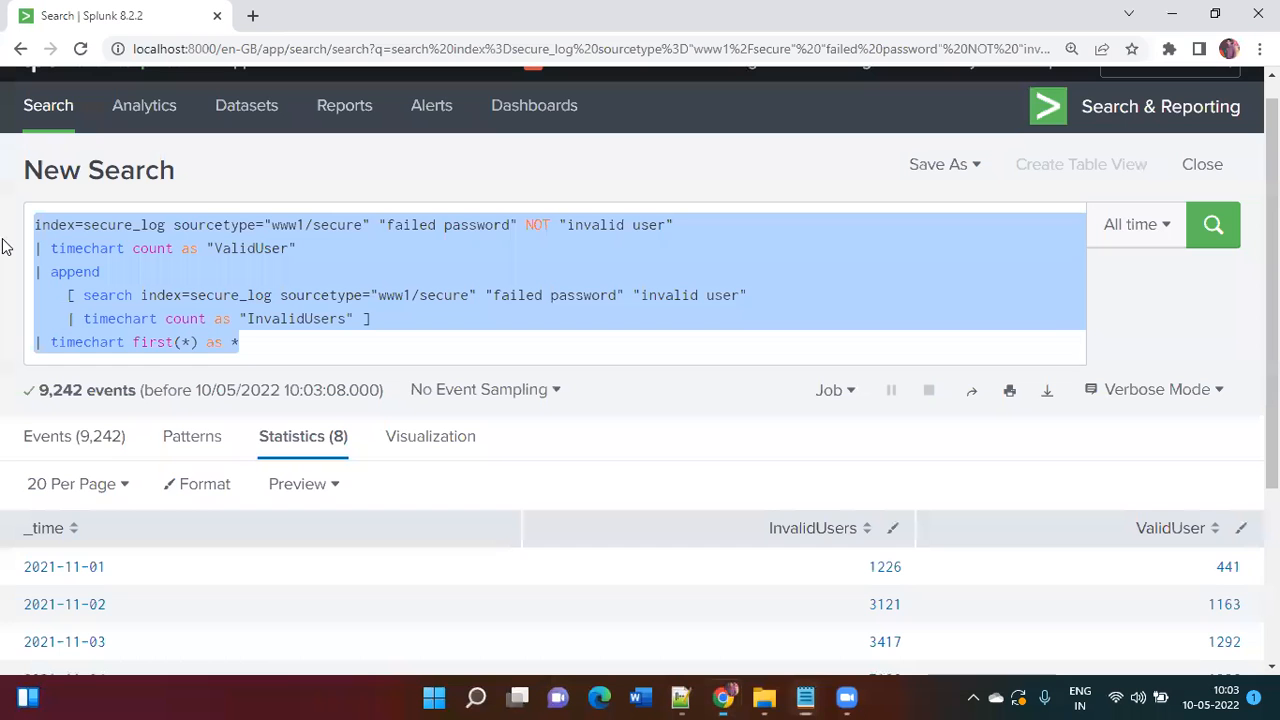
pyautogui.click(534, 345)
pyautogui.scroll(-3, 534, 345)
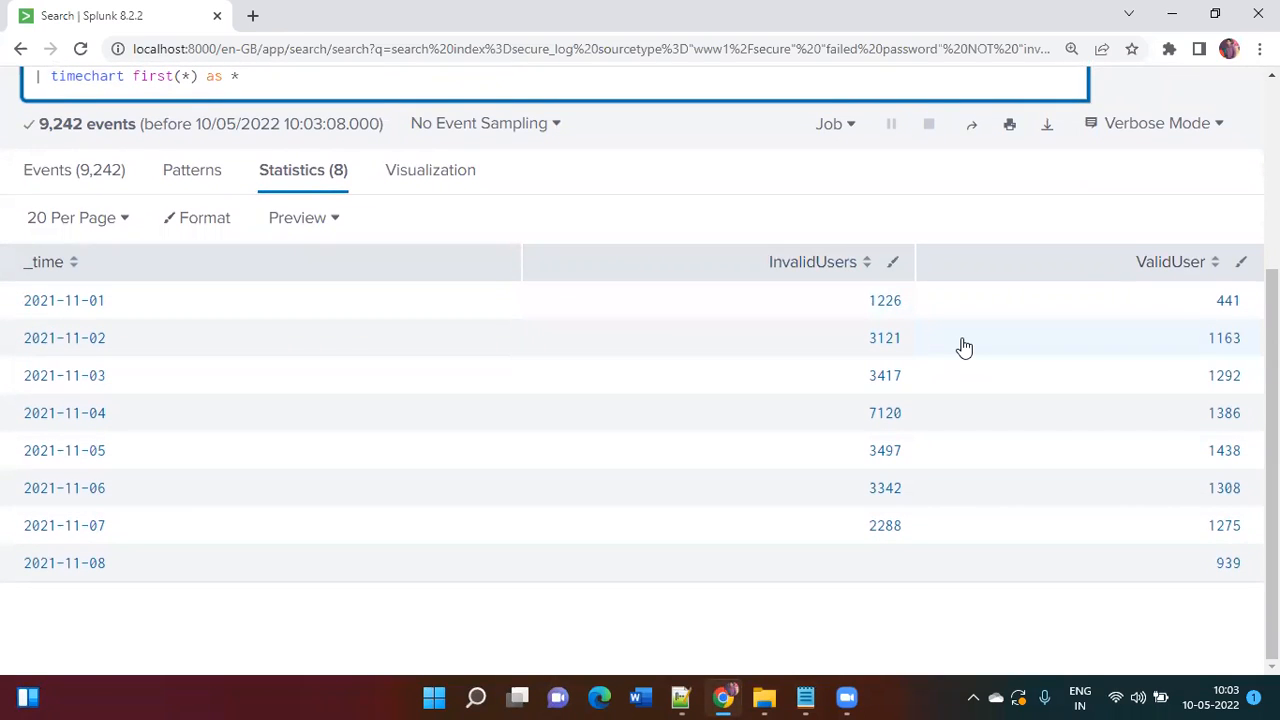
pyautogui.scroll(3, 963, 347)
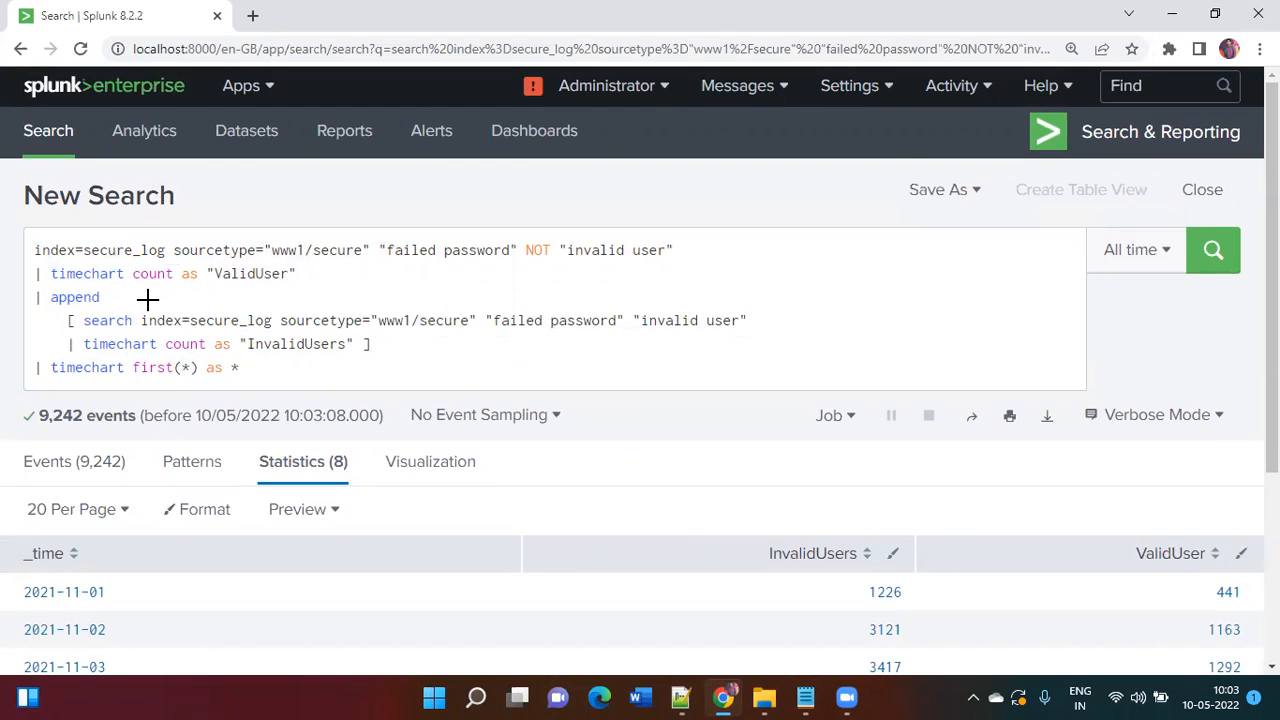
pyautogui.hotkey('alt', 'Tab')
pyautogui.click(185, 508)
pyautogui.press('End')
pyautogui.press('Return')
pyautogui.press('Return')
pyautogui.press('Return')
pyautogui.press('Return')
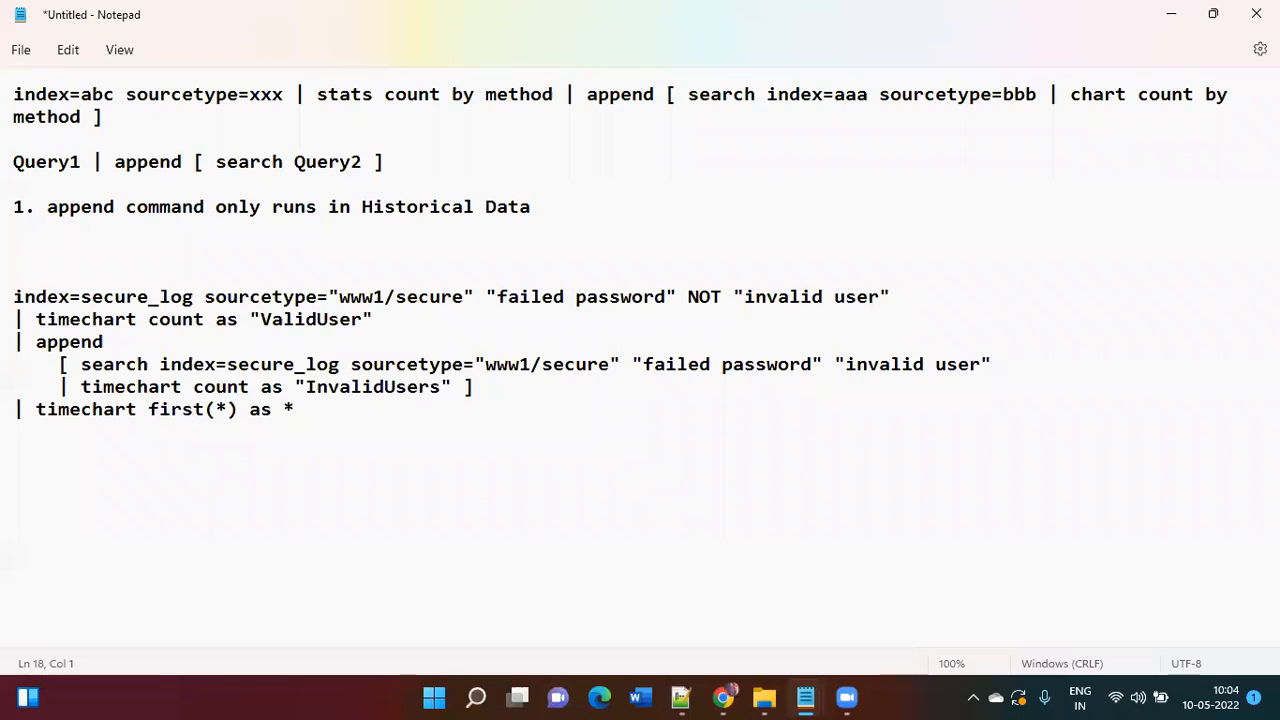
# Step: Add two sample name-and-number rows, with values 45 and 48, to the notes
pyautogui.write('Abhay')
pyautogui.press('Return')
pyautogui.write('Ajay')
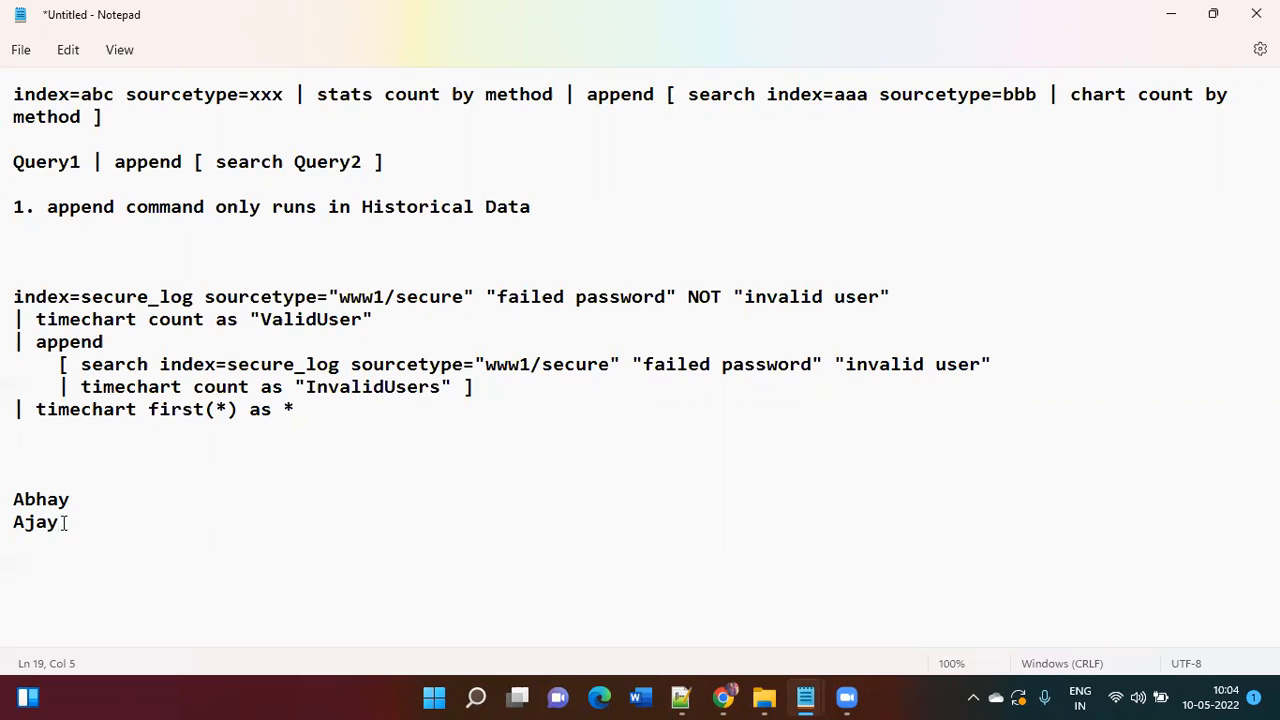
pyautogui.moveTo(64, 522); pyautogui.dragTo(10, 498)
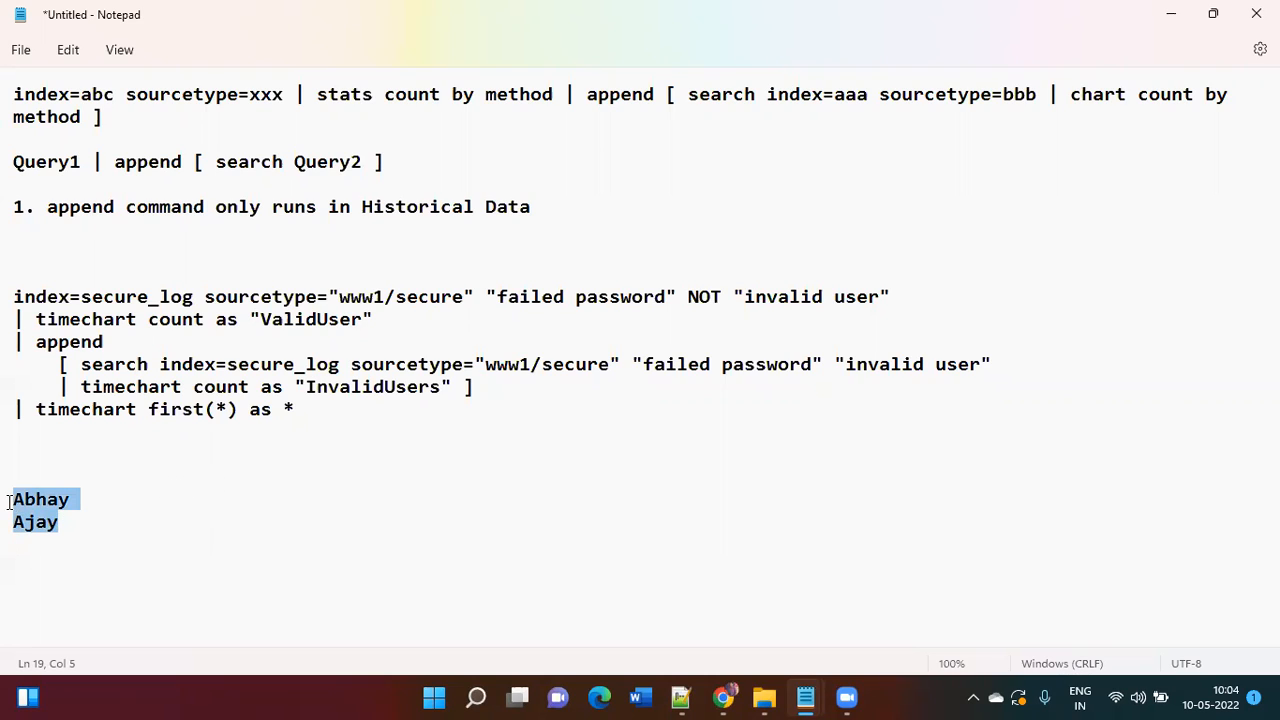
pyautogui.click(83, 506)
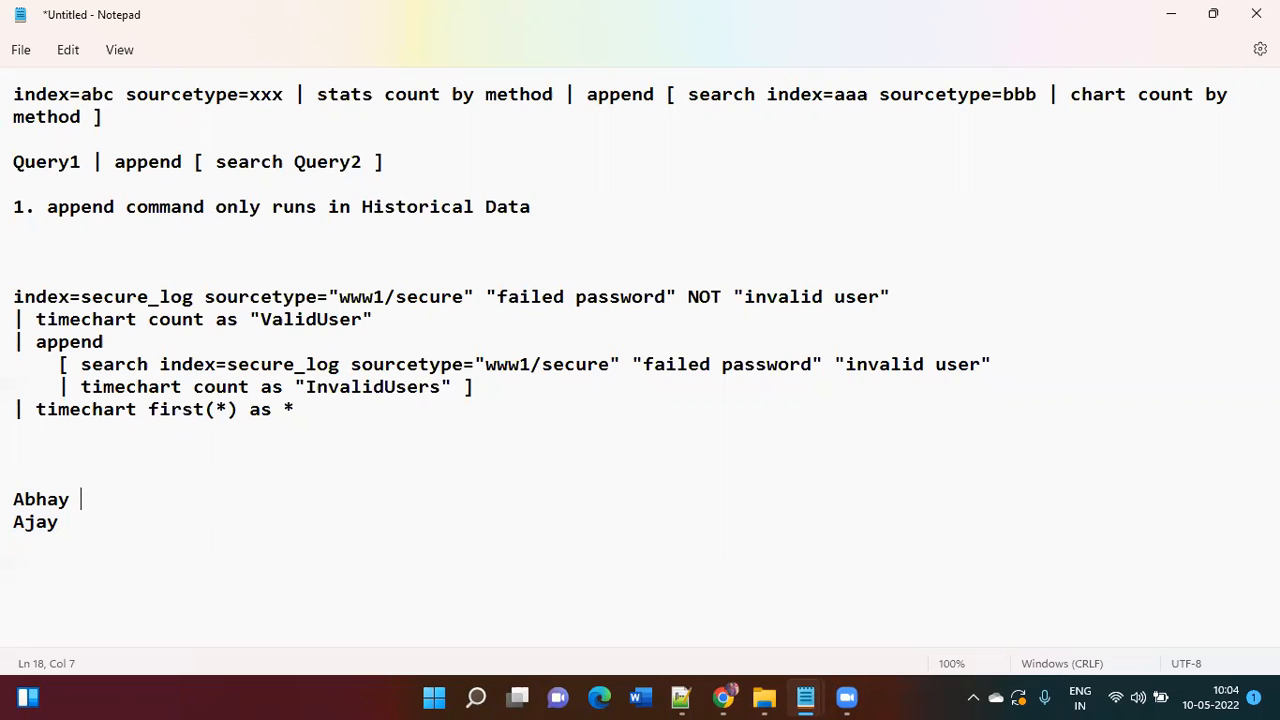
pyautogui.write('45 Ajaym')
pyautogui.press('BackSpace')
pyautogui.press('BackSpace')
pyautogui.press('BackSpace')
pyautogui.write('48')
# Step: Add a 'Query1 | appendcols [ search Query2 ]' line below the sample rows
pyautogui.hotkey('alt', 'Tab')
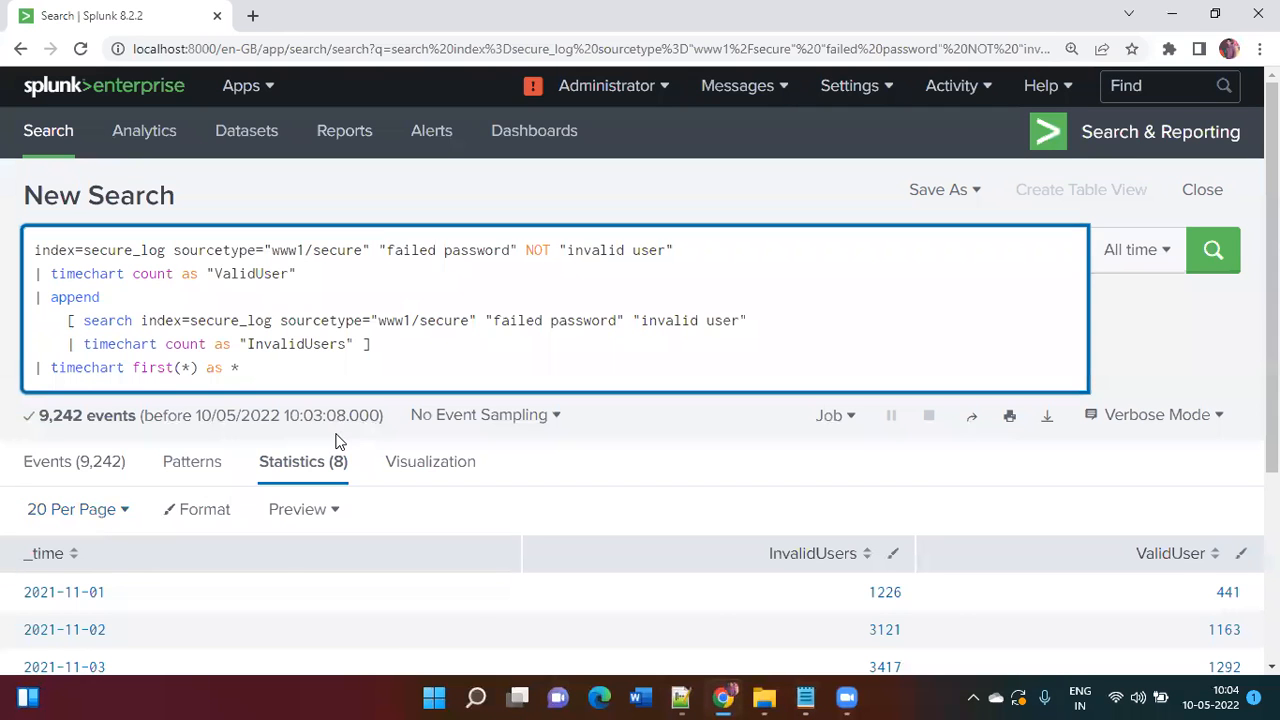
pyautogui.hotkey('alt', 'Tab')
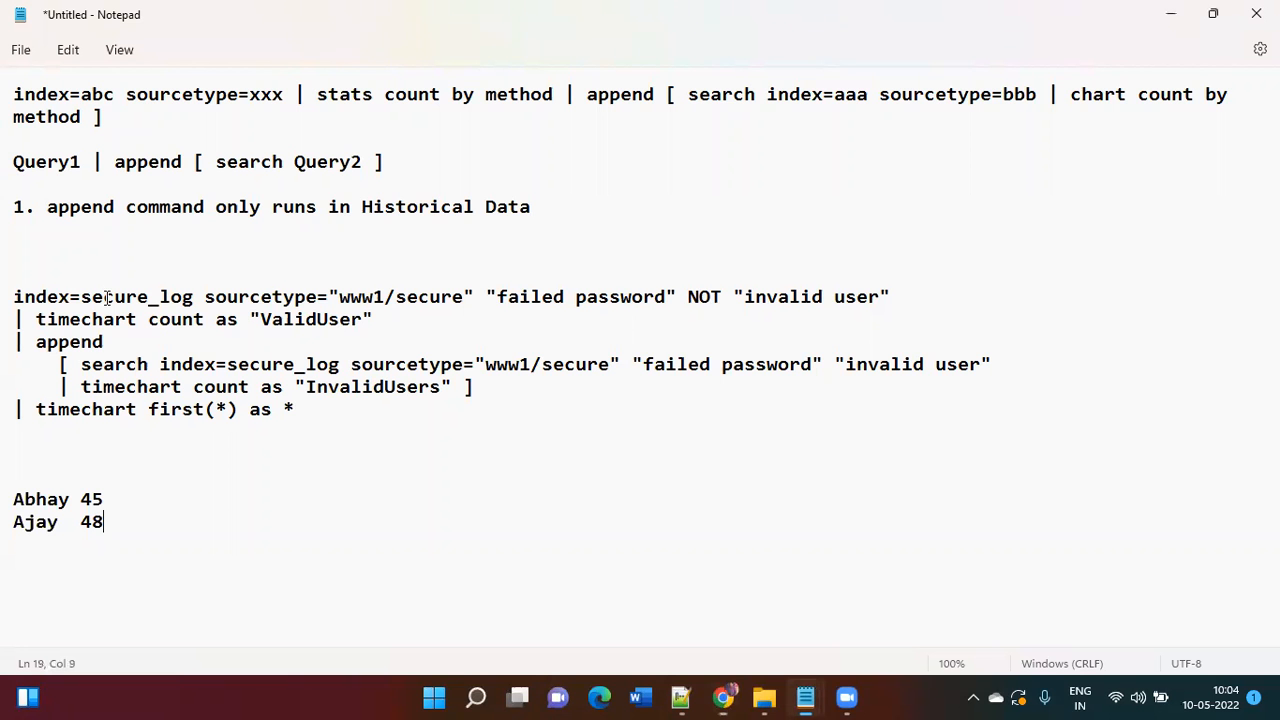
pyautogui.moveTo(383, 162); pyautogui.dragTo(20, 168)
pyautogui.hotkey('ctrl', 'c')
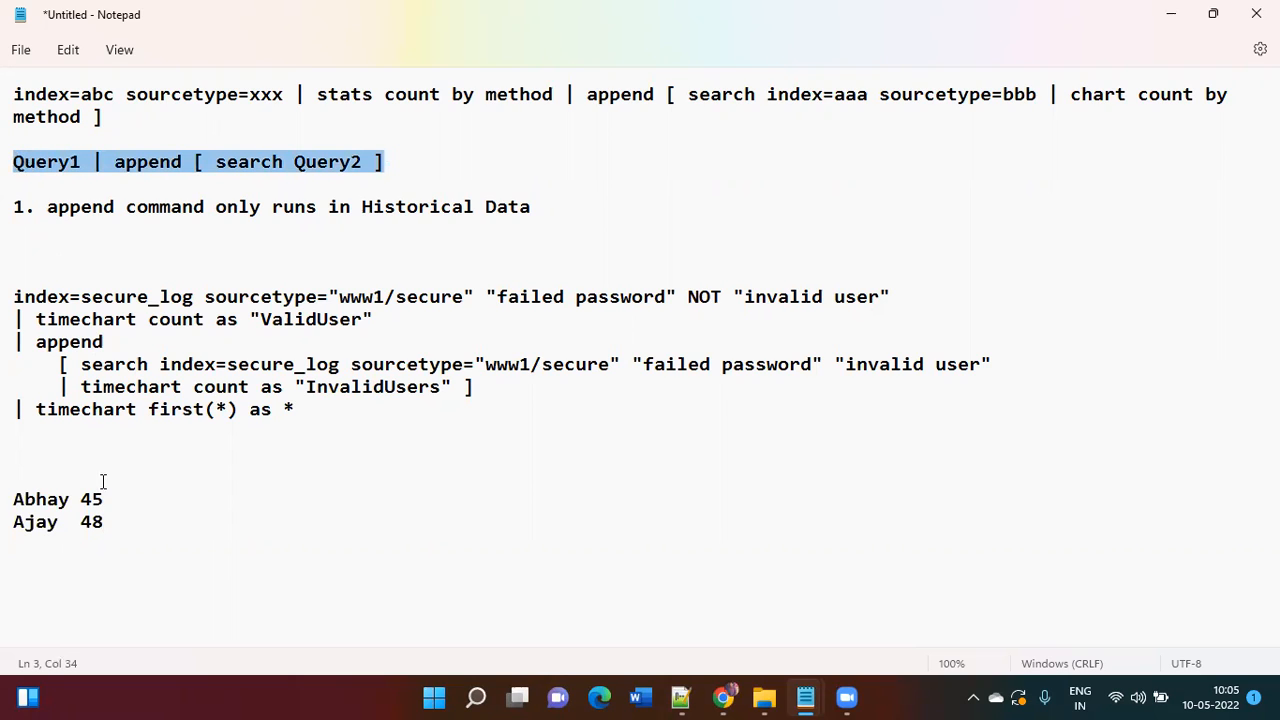
pyautogui.click(88, 577)
pyautogui.press('Down')
pyautogui.press('Down')
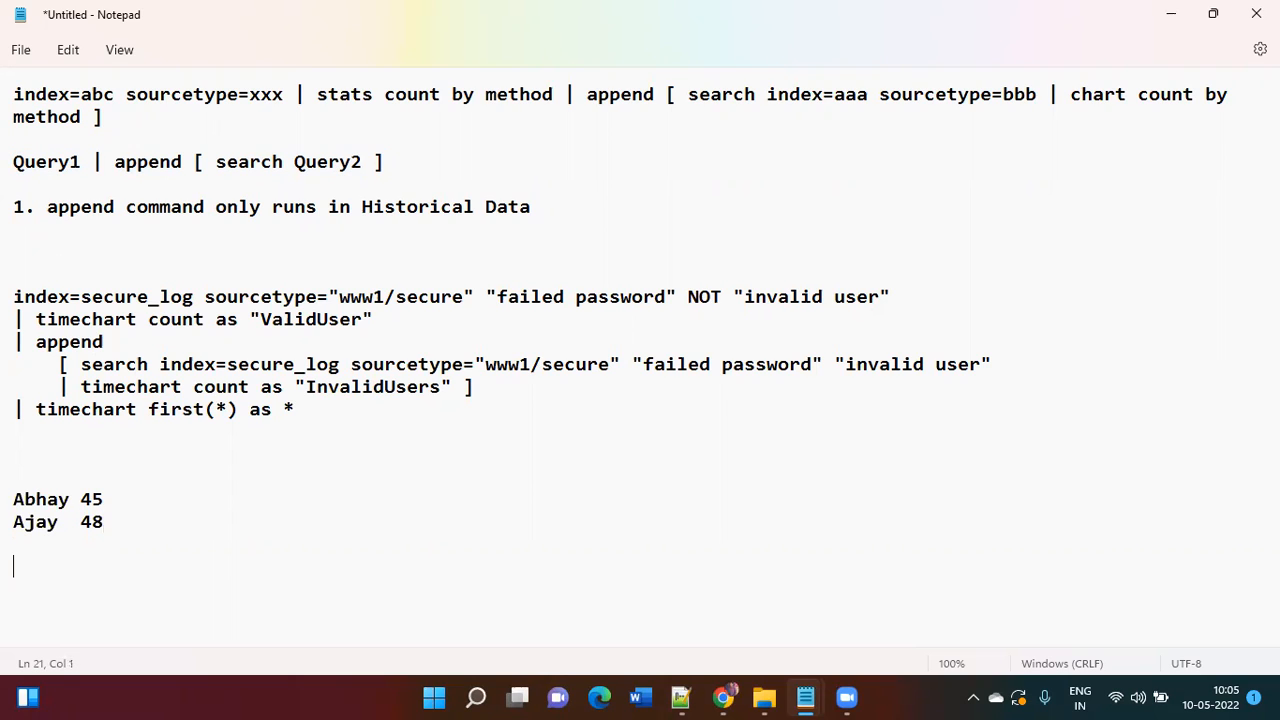
pyautogui.hotkey('ctrl', 'v')
pyautogui.click(184, 570)
pyautogui.write('cols')
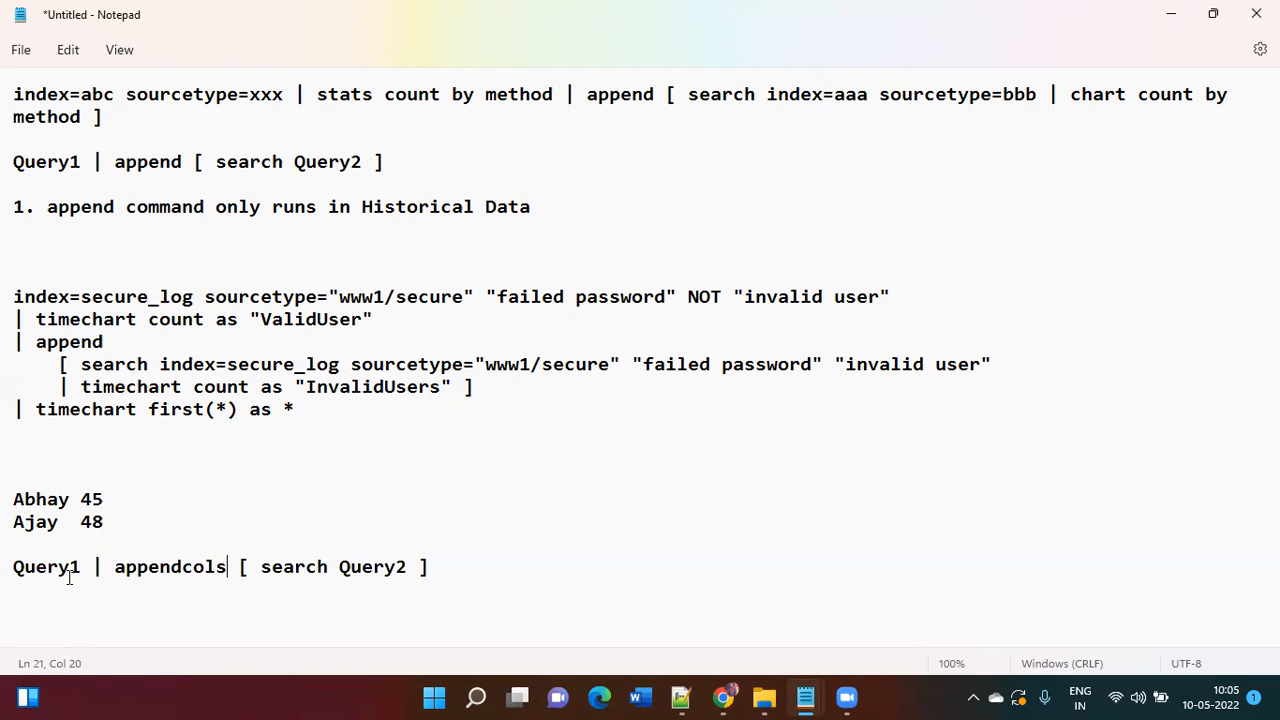
pyautogui.hotkey('alt', 'Tab')
pyautogui.click(117, 298)
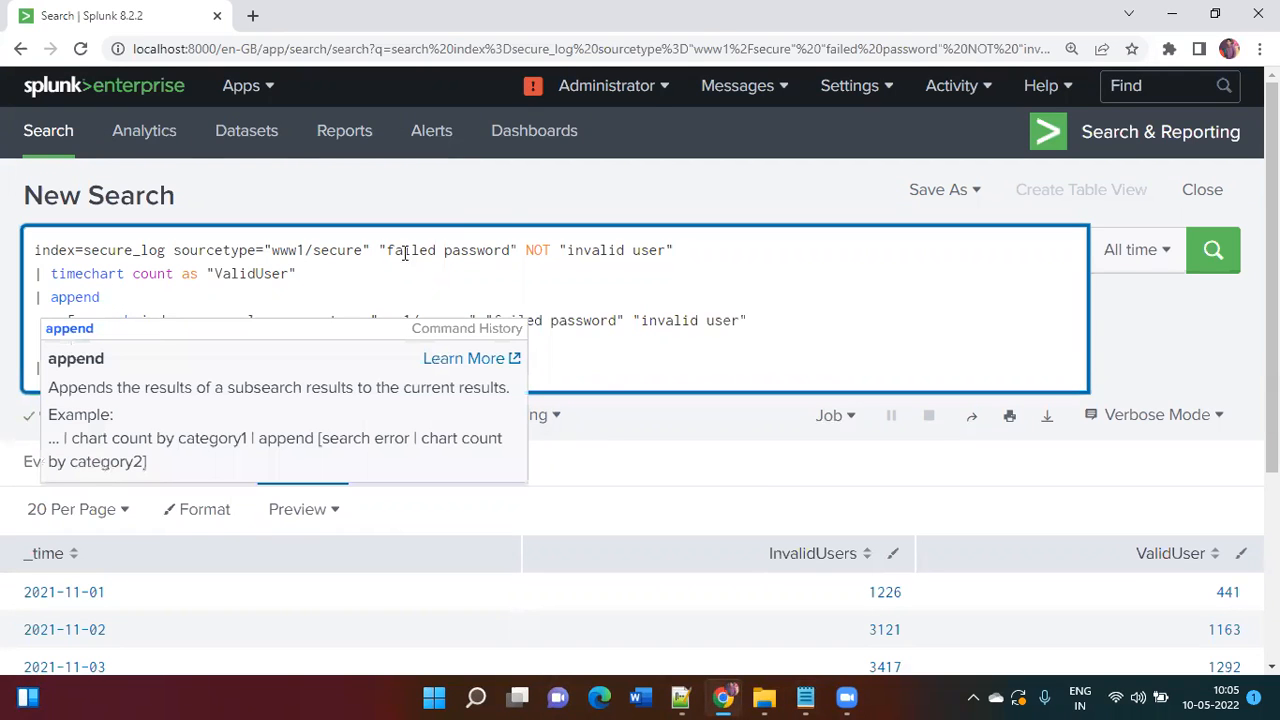
# Step: Duplicate the Splunk browser tab holding the append search
pyautogui.click(505, 195)
pyautogui.scroll(-3, 505, 195)
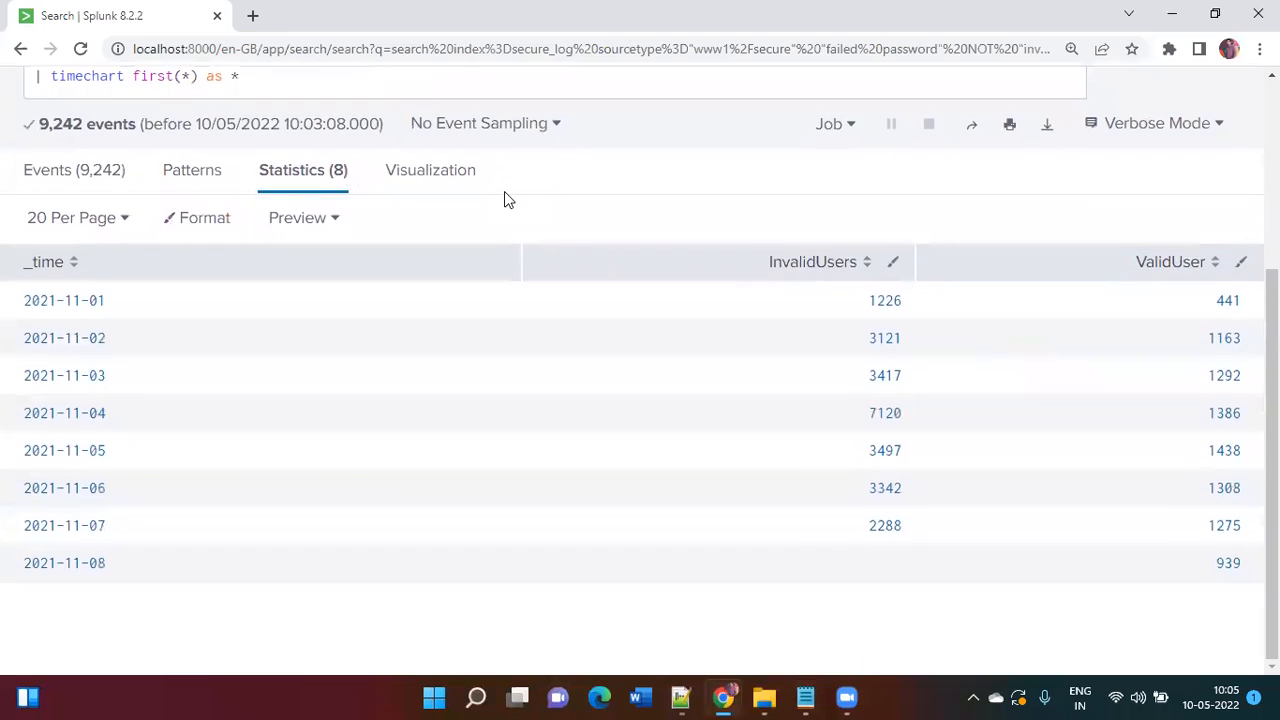
pyautogui.scroll(3, 504, 193)
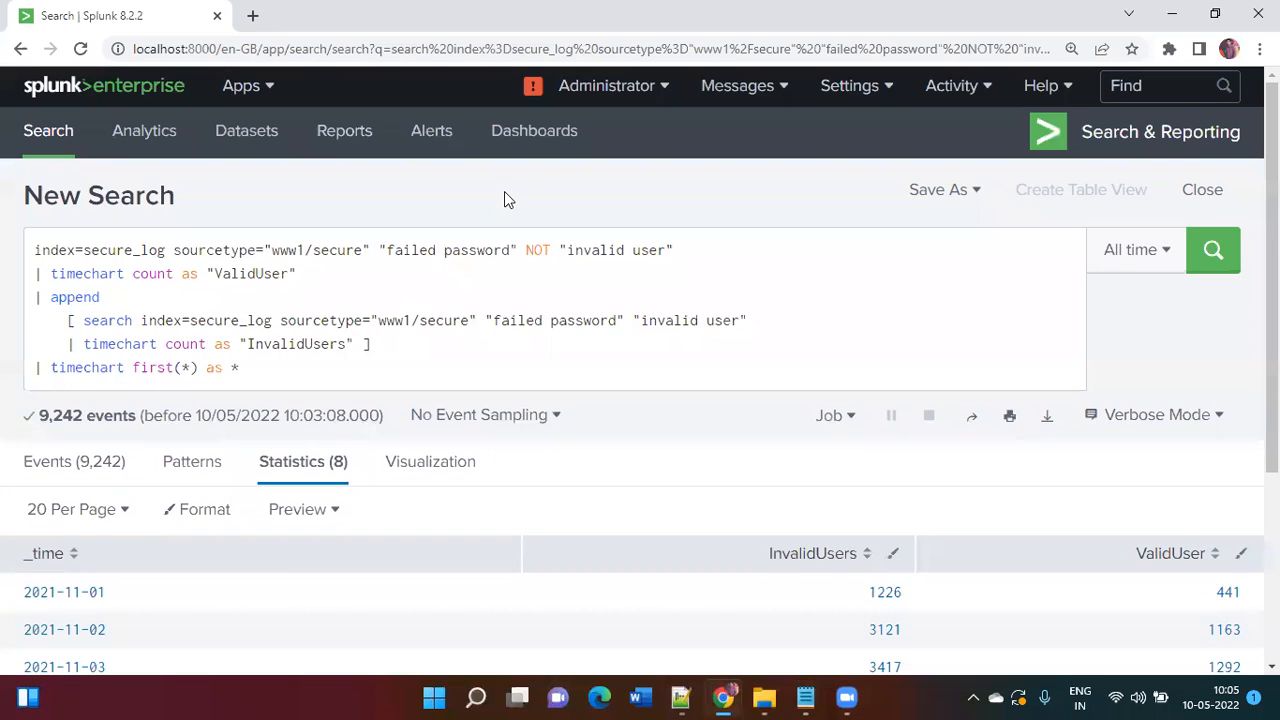
pyautogui.rightClick(169, 17)
pyautogui.click(242, 148)
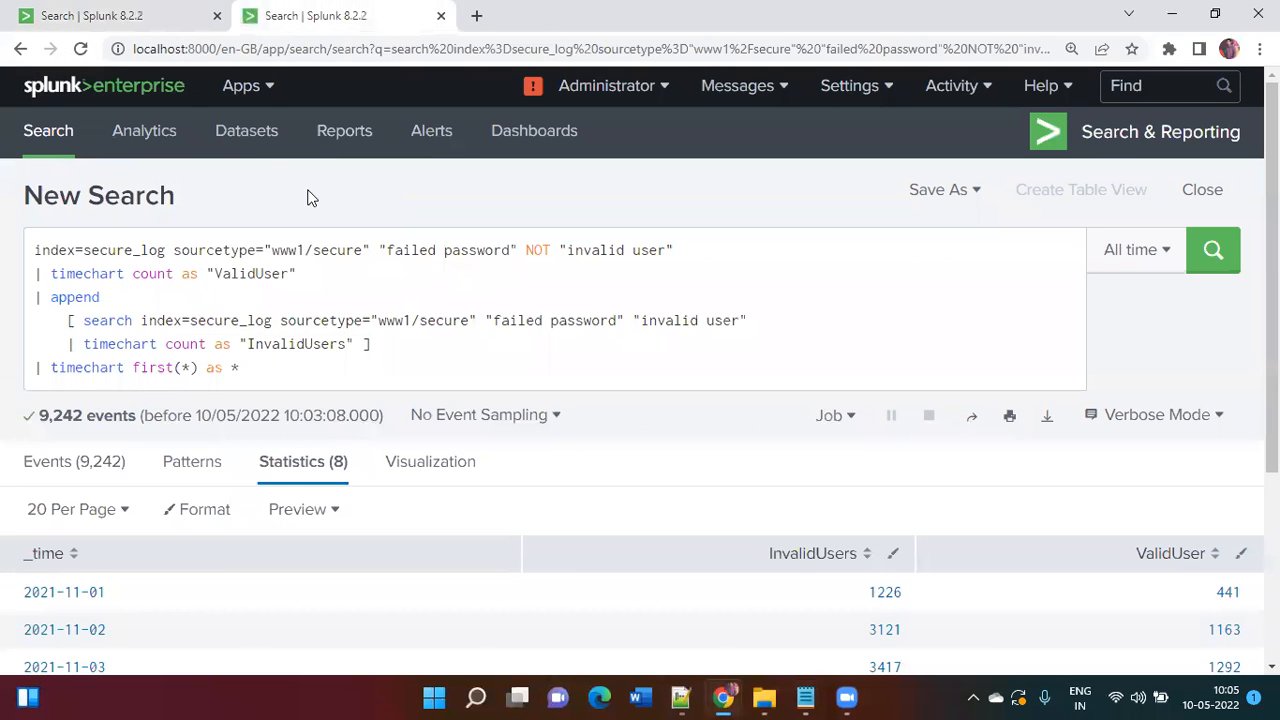
# Step: Delete the '| timechart first(*) as *' line, change append to appendcols, and rerun
pyautogui.moveTo(268, 366); pyautogui.dragTo(5, 375)
pyautogui.press('BackSpace')
pyautogui.press('BackSpace')
pyautogui.click(115, 296)
pyautogui.press('BackSpace')
pyautogui.write('cols')
pyautogui.press('Return')
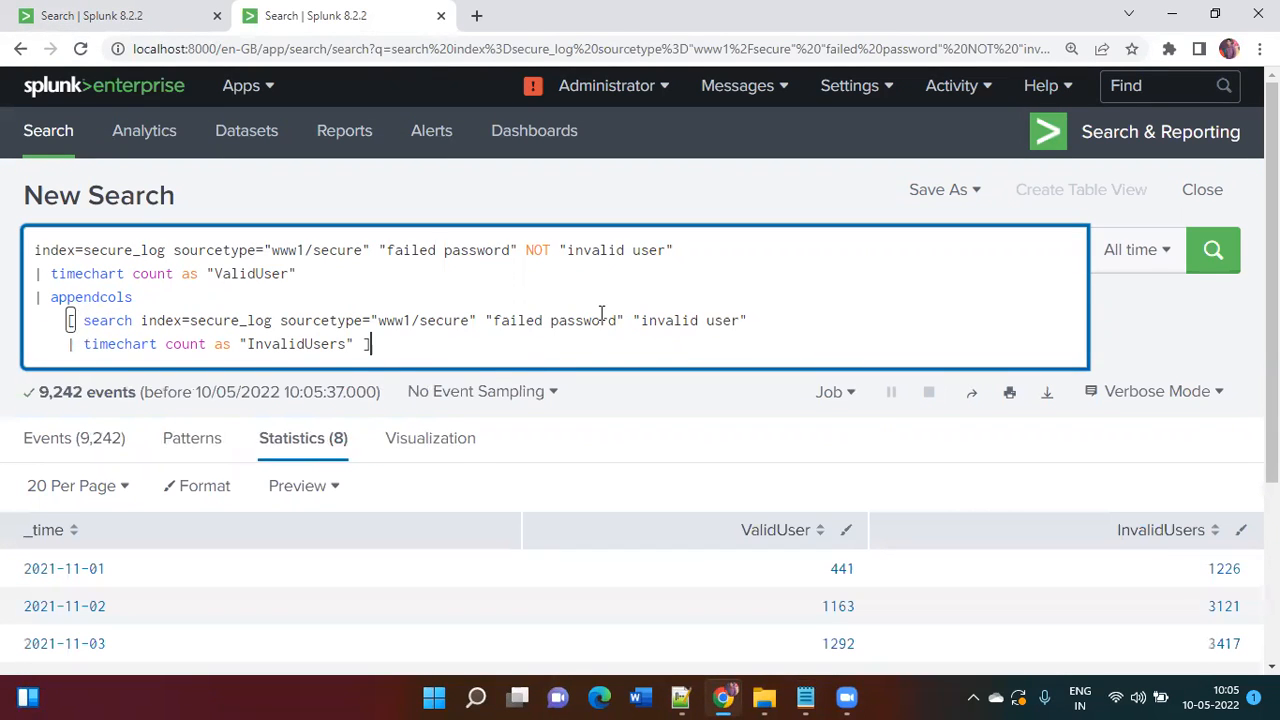
# Step: Review the appendcols table, then look at the append command in the original tab
pyautogui.scroll(-3, 602, 317)
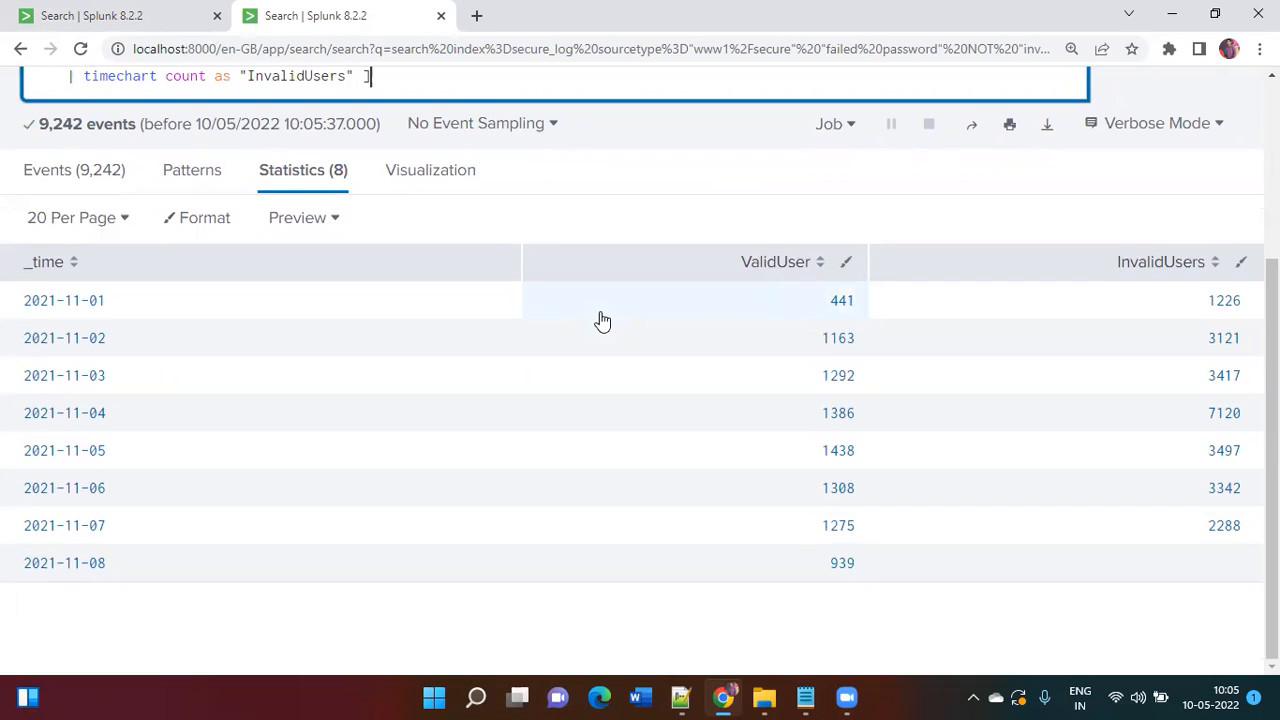
pyautogui.scroll(3, 602, 320)
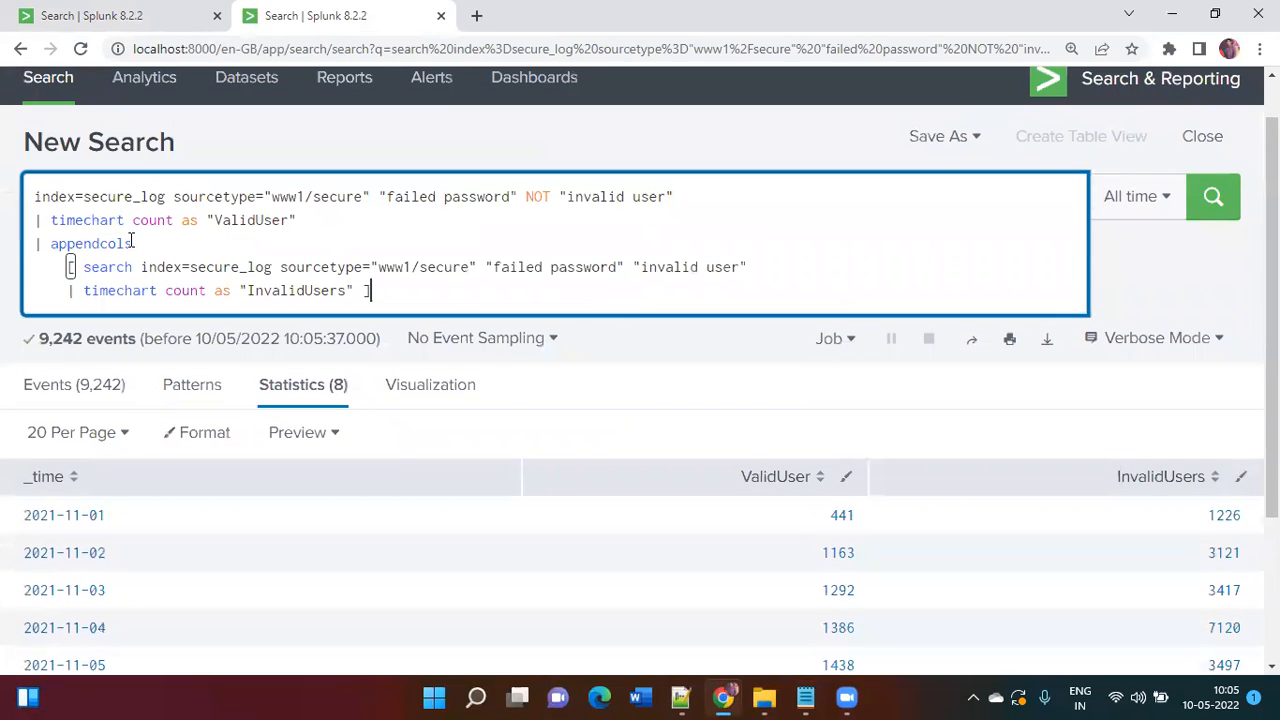
pyautogui.click(171, 23)
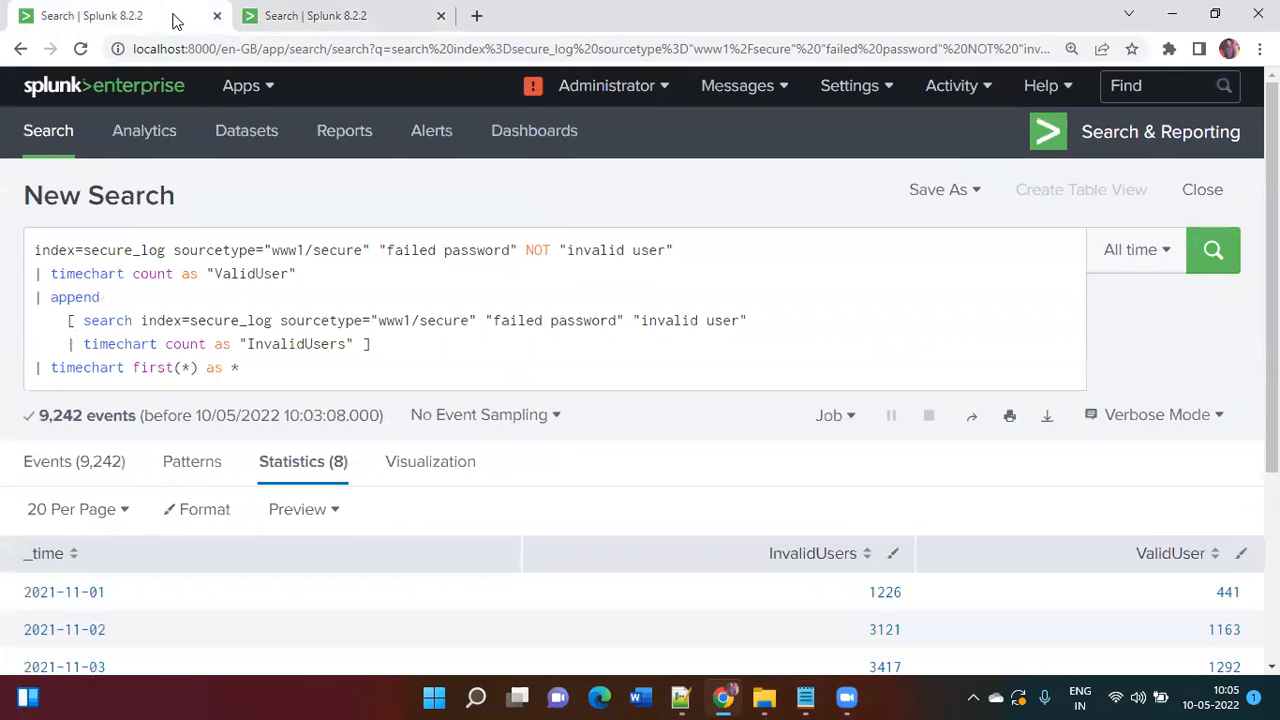
pyautogui.doubleClick(88, 296)
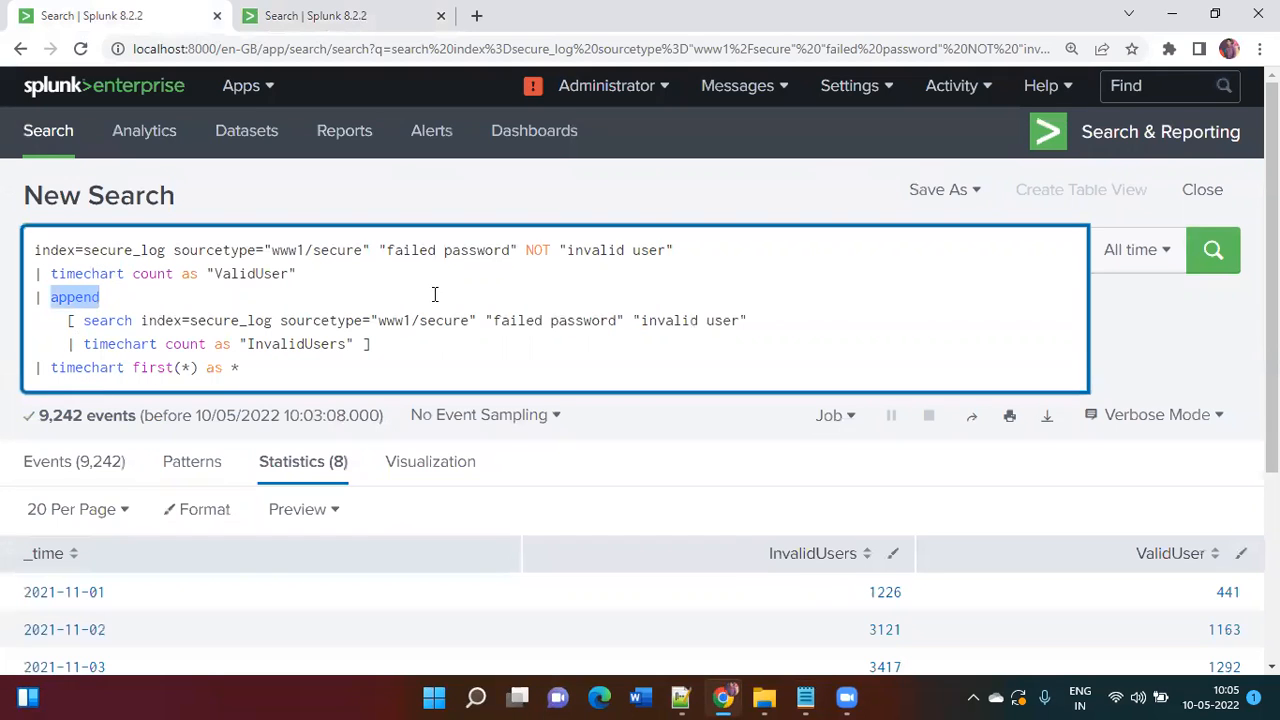
pyautogui.scroll(-4, 435, 300)
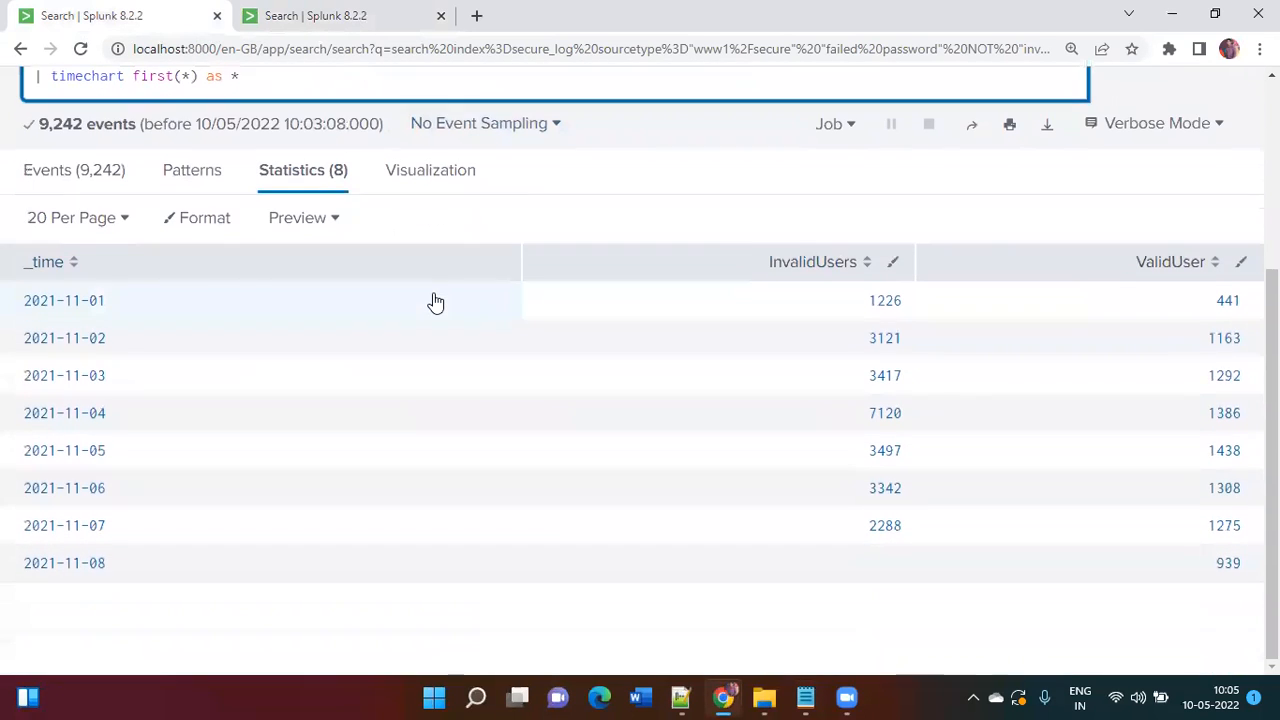
# Step: Flip between the appendcols and append tabs comparing their tables, ending on the append tab
pyautogui.click(364, 12)
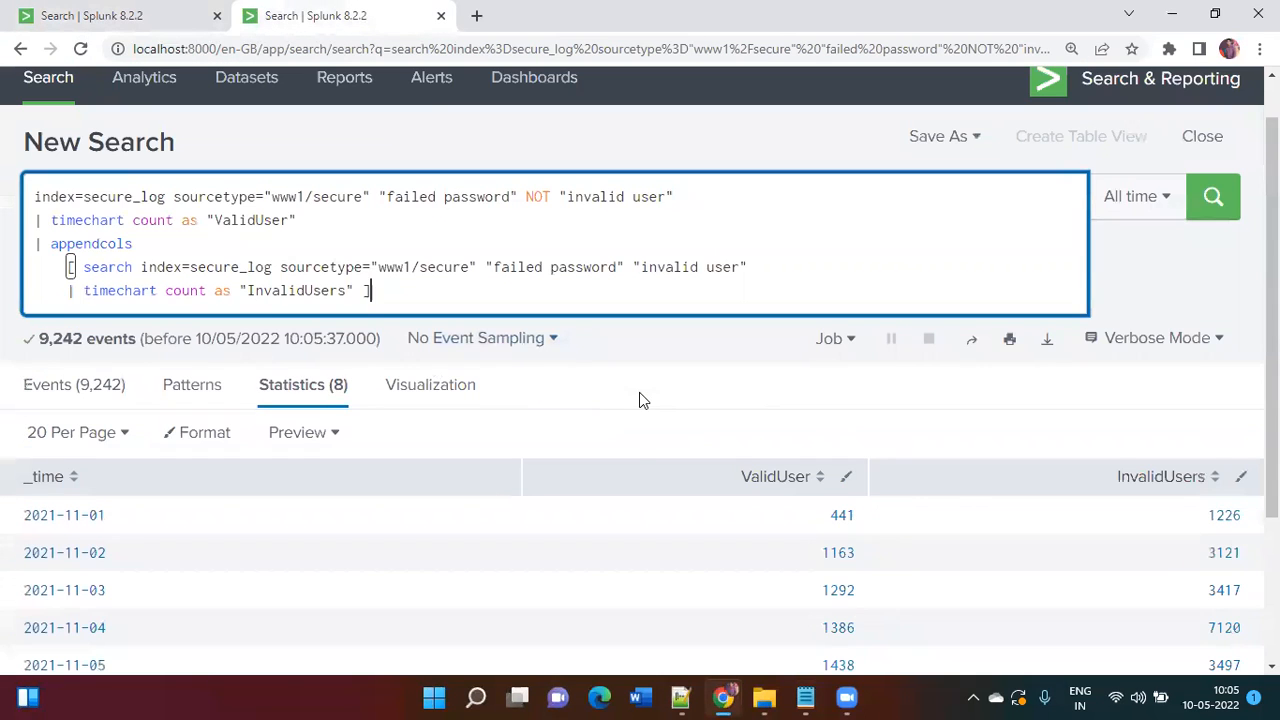
pyautogui.scroll(-3, 643, 400)
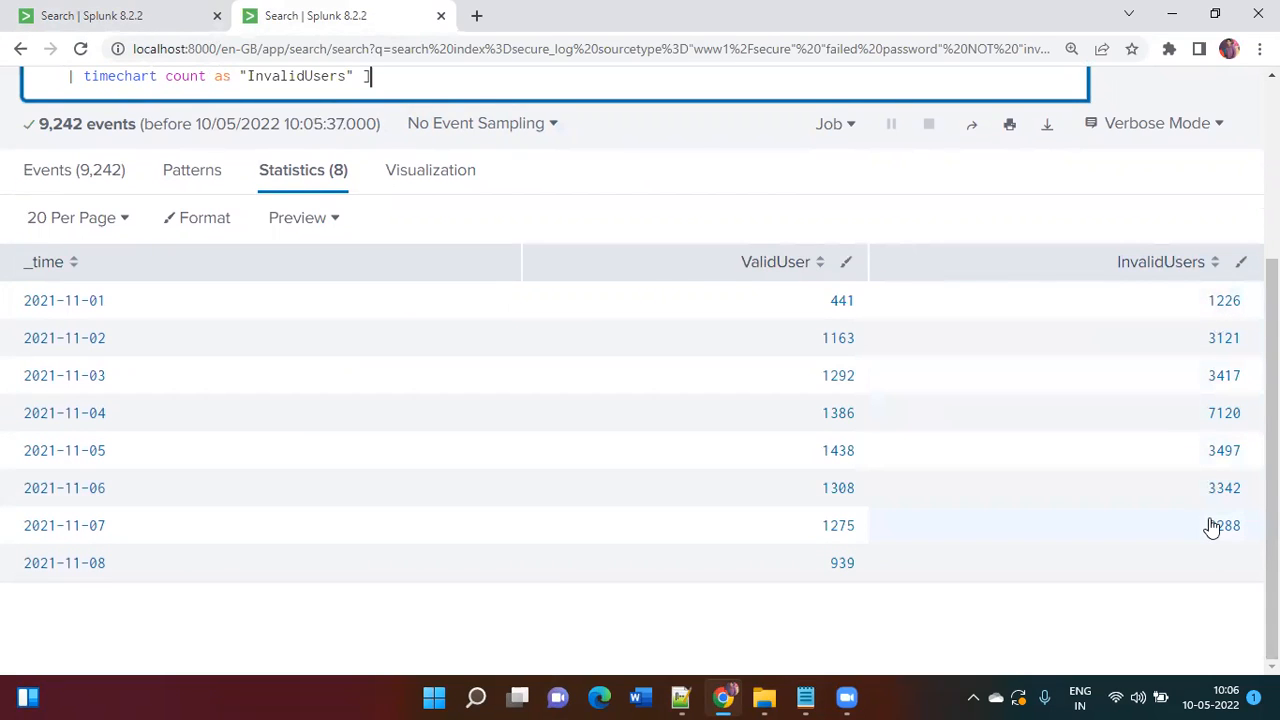
pyautogui.click(172, 10)
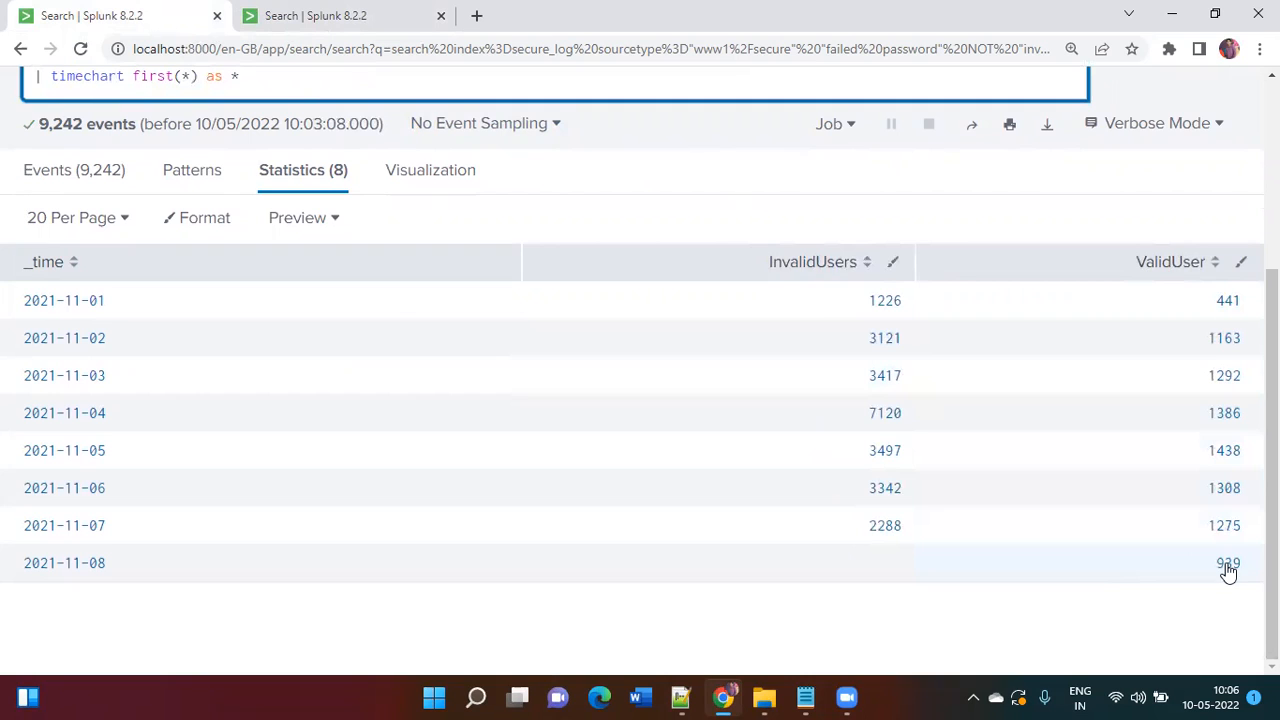
pyautogui.click(380, 12)
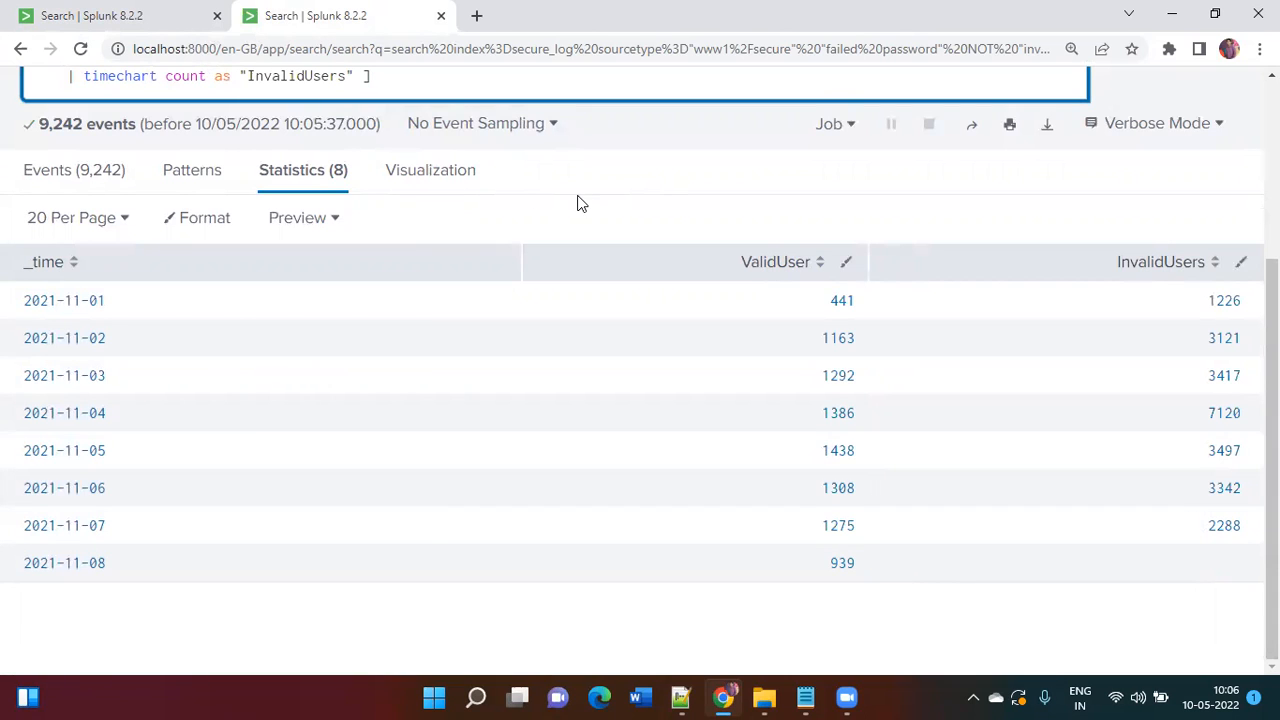
pyautogui.scroll(1, 578, 204)
pyautogui.scroll(2, 578, 200)
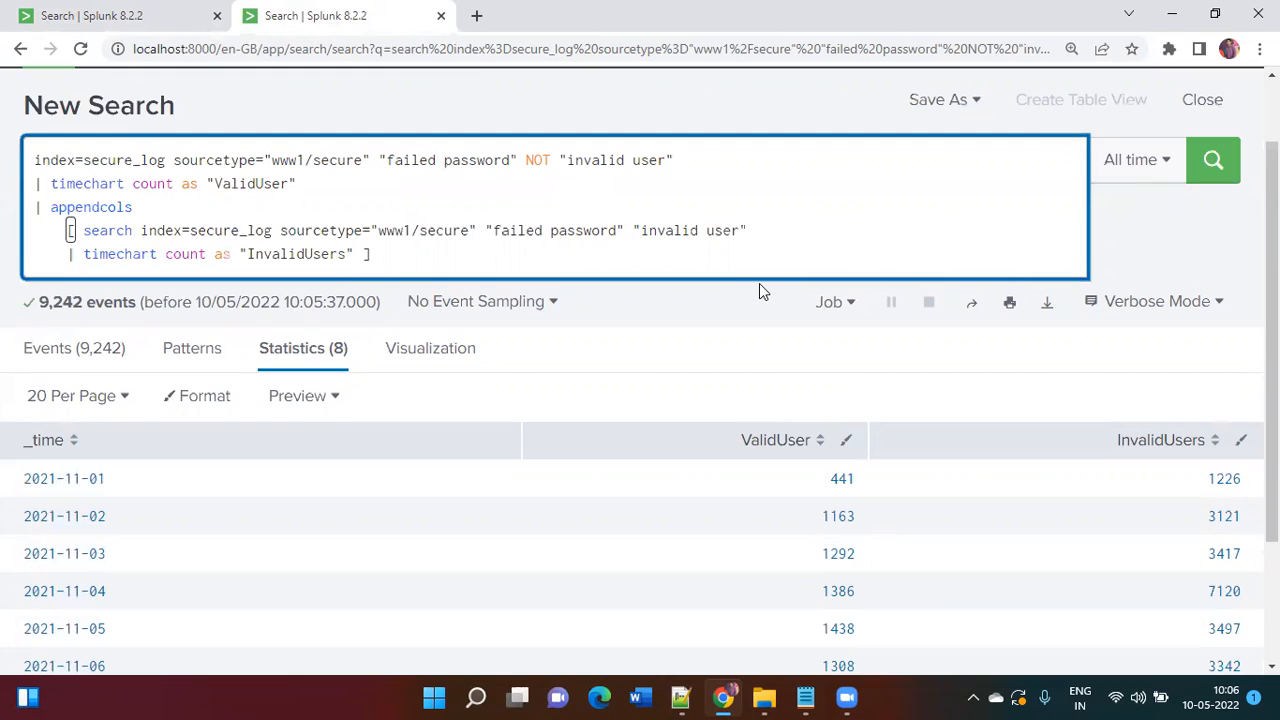
pyautogui.scroll(-2, 759, 288)
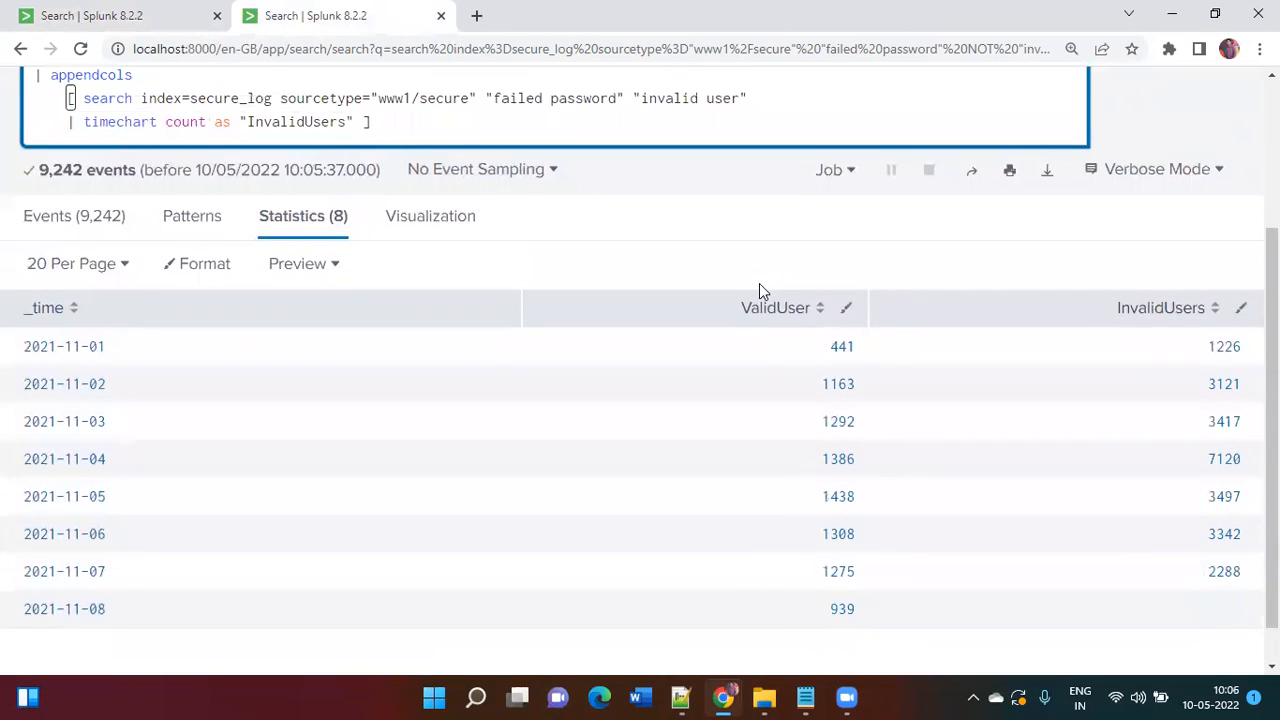
pyautogui.scroll(-1, 759, 283)
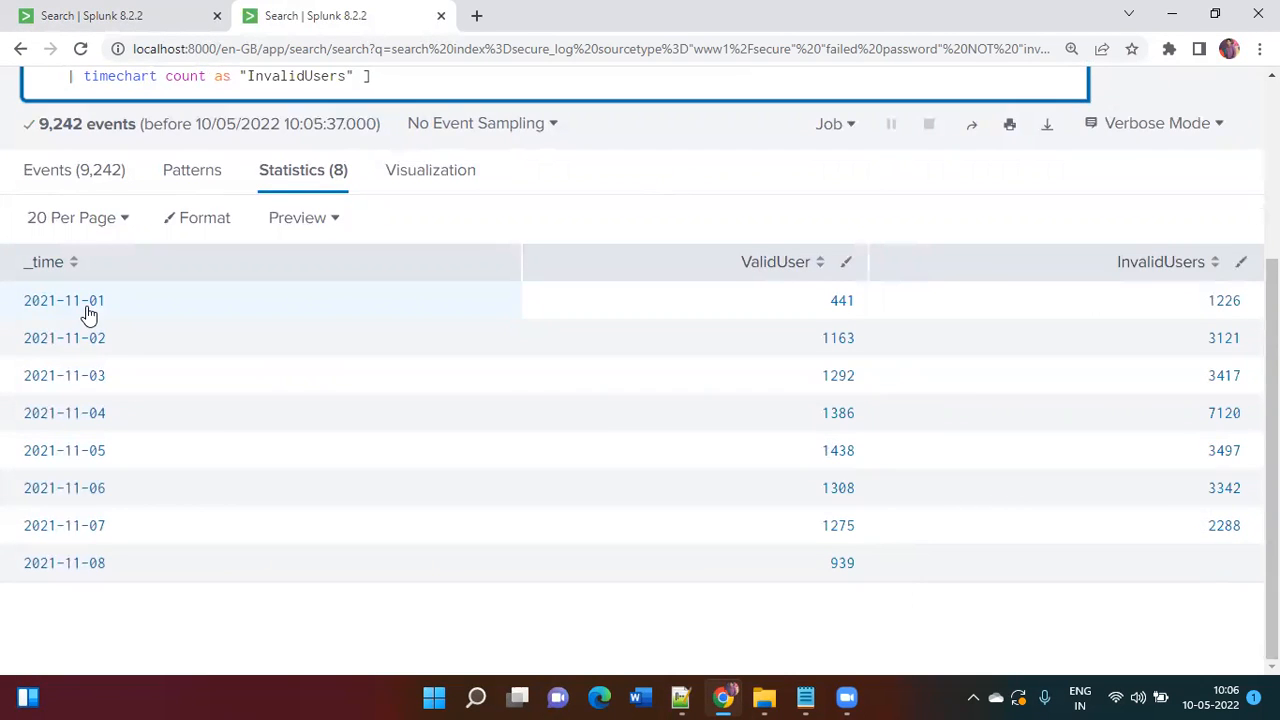
pyautogui.scroll(3, 88, 313)
pyautogui.click(104, 14)
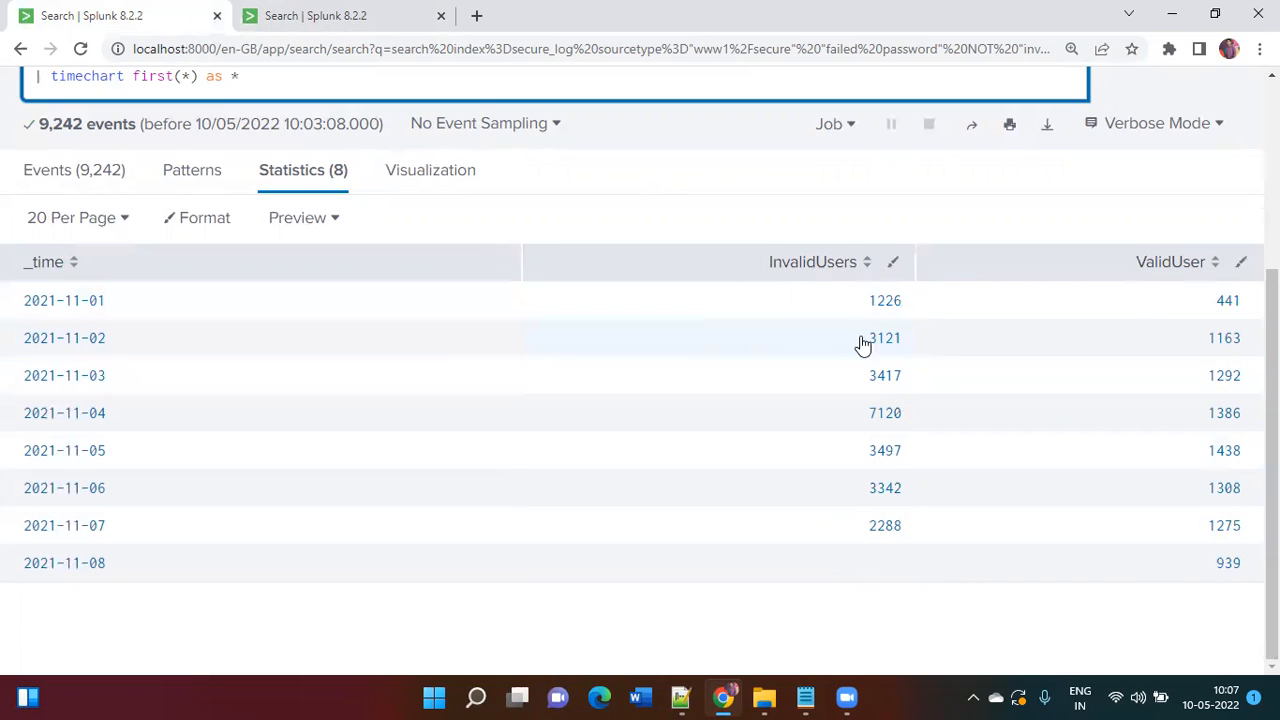
# Step: Compare the append search results with the appendcols results, ending on appendcols (ValidUser 441, InvalidUsers 1226)
pyautogui.click(330, 12)
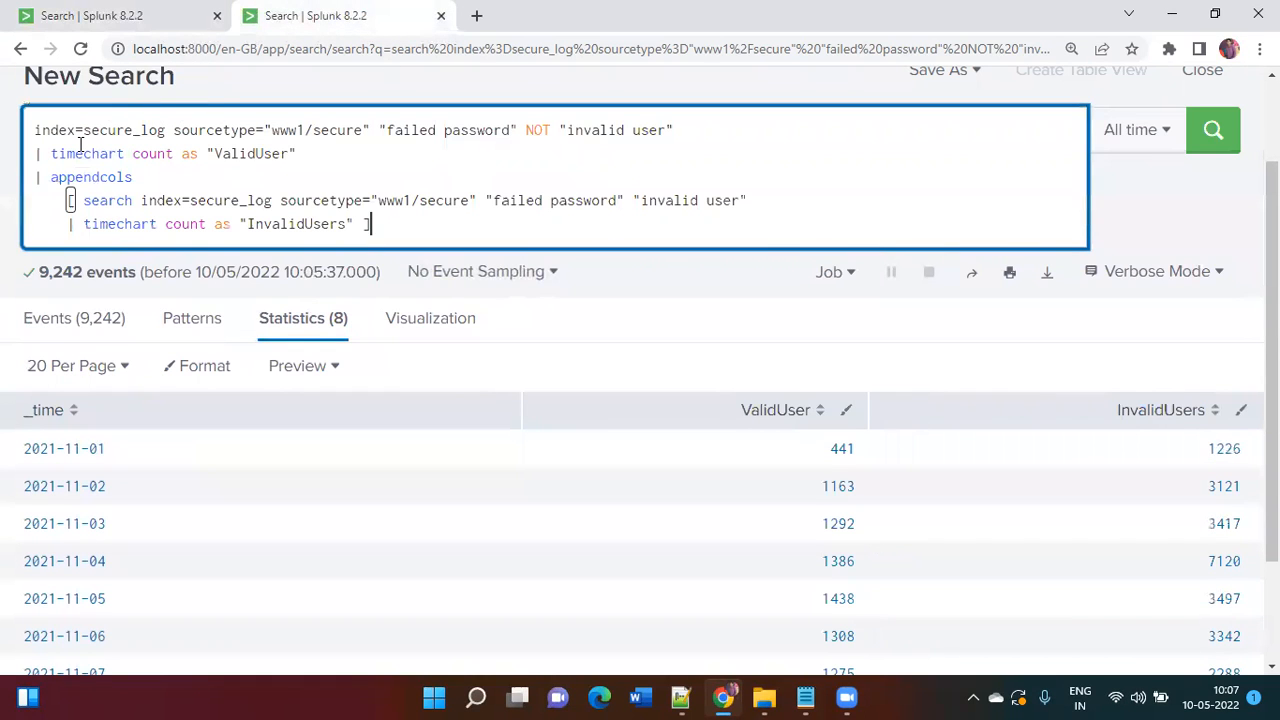
pyautogui.scroll(-1, 840, 328)
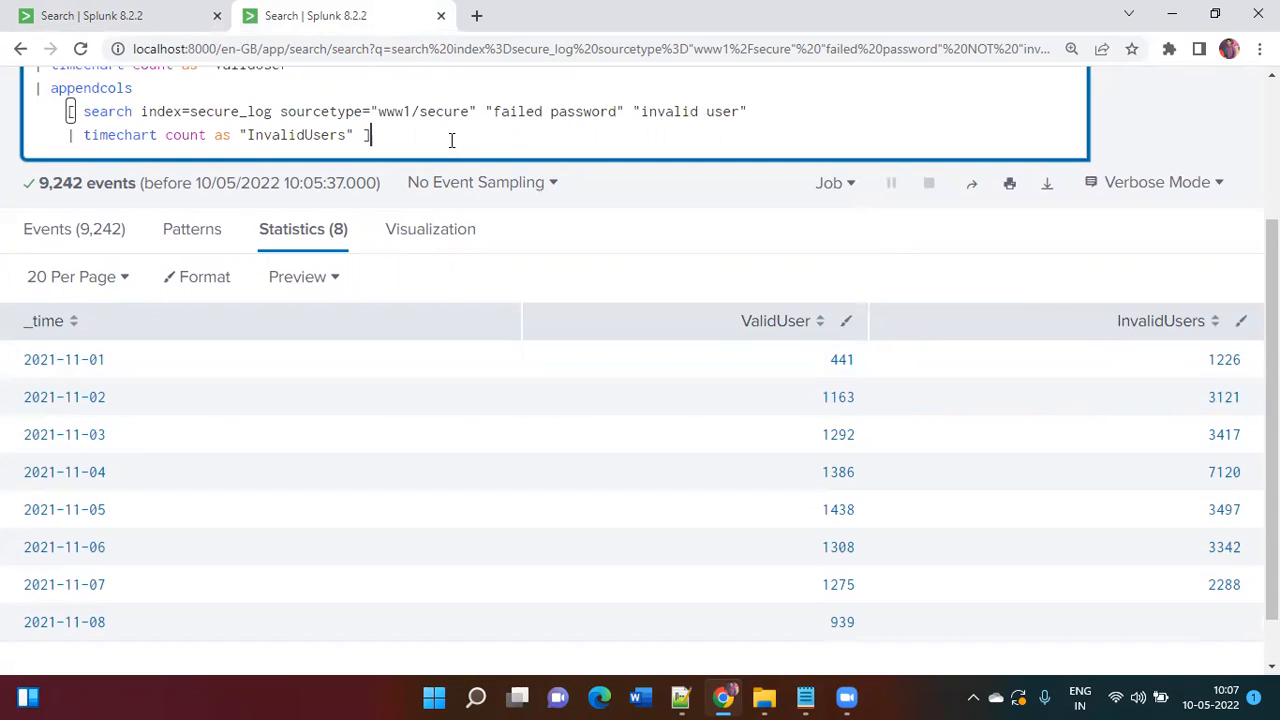
pyautogui.click(68, 10)
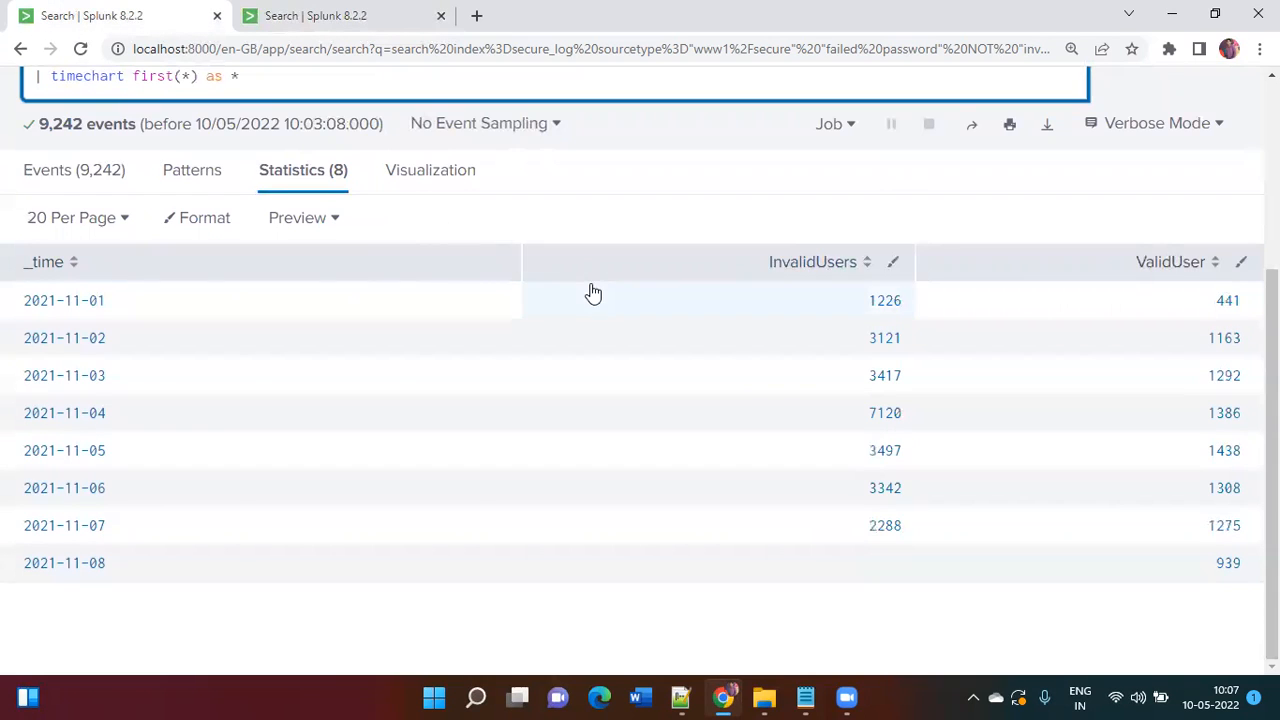
pyautogui.scroll(1, 591, 291)
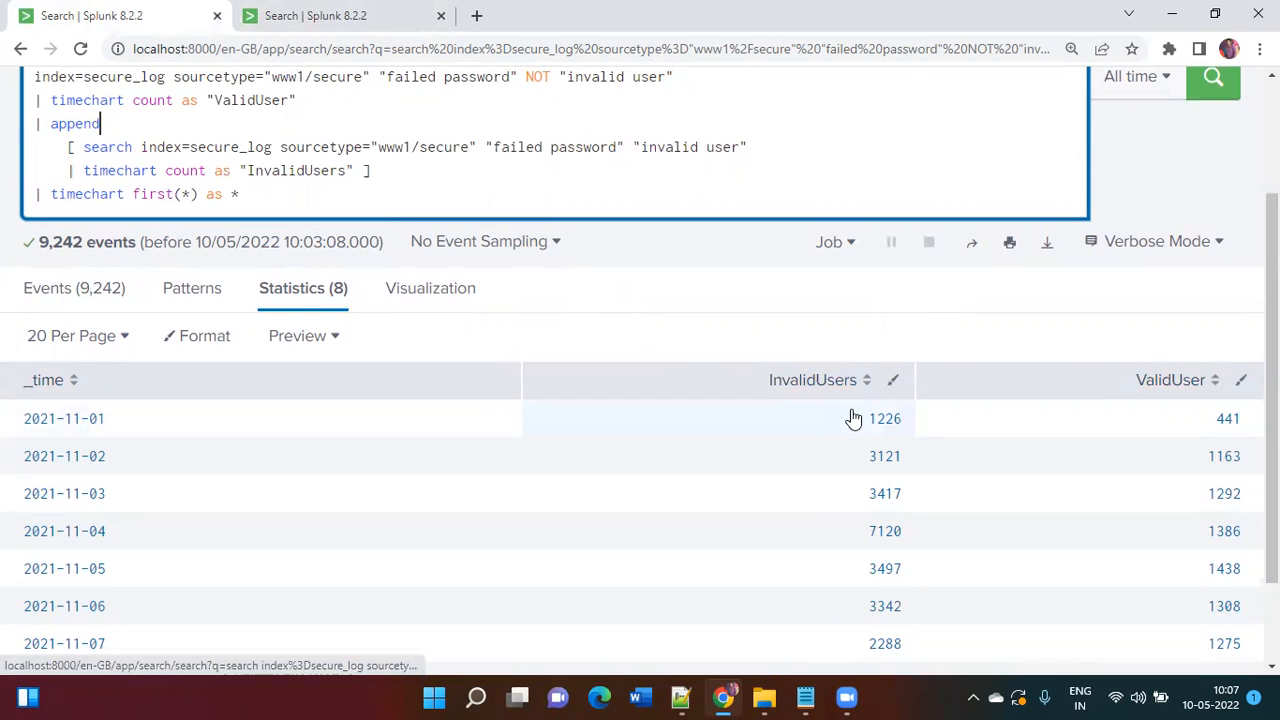
pyautogui.scroll(-2, 851, 417)
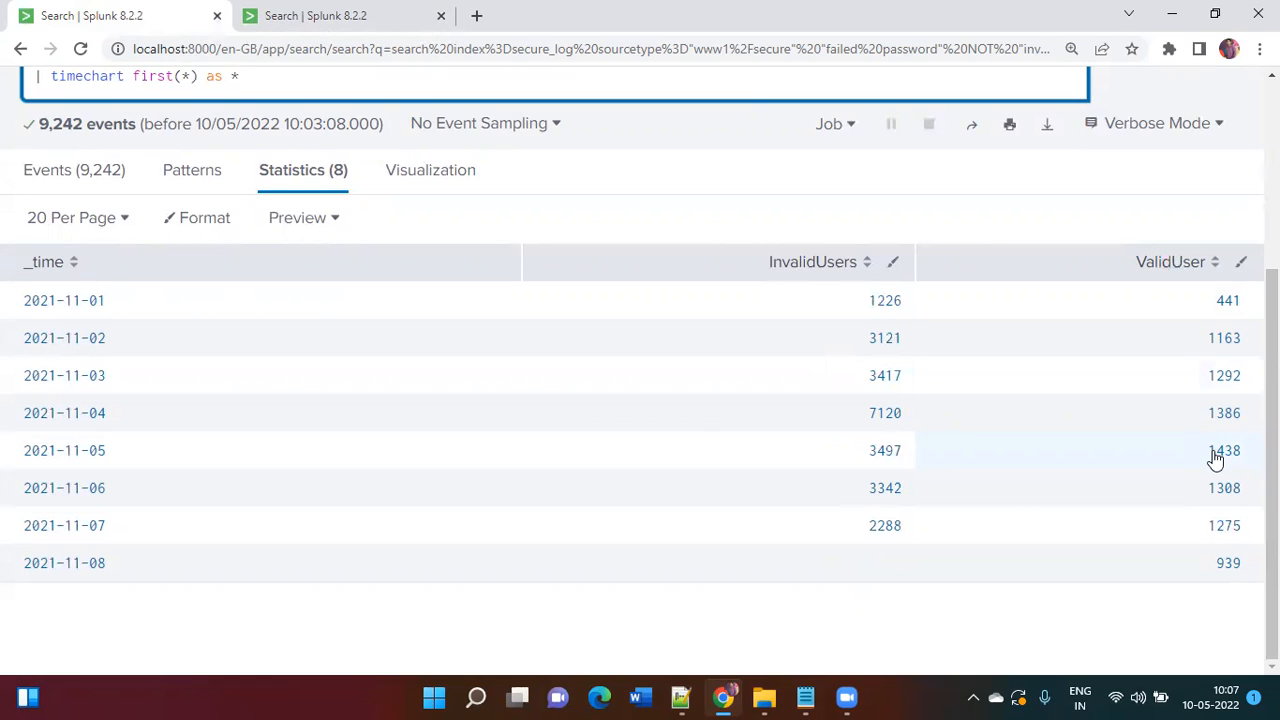
pyautogui.scroll(3, 1035, 388)
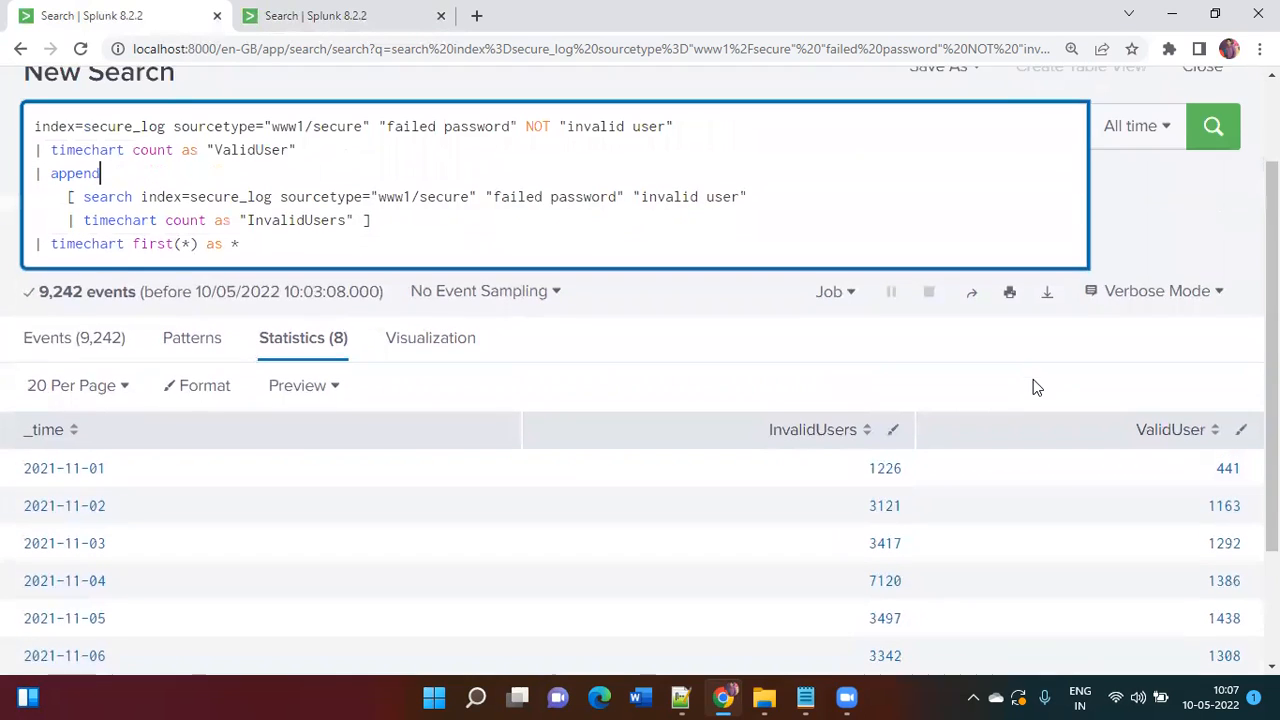
pyautogui.scroll(2, 1033, 388)
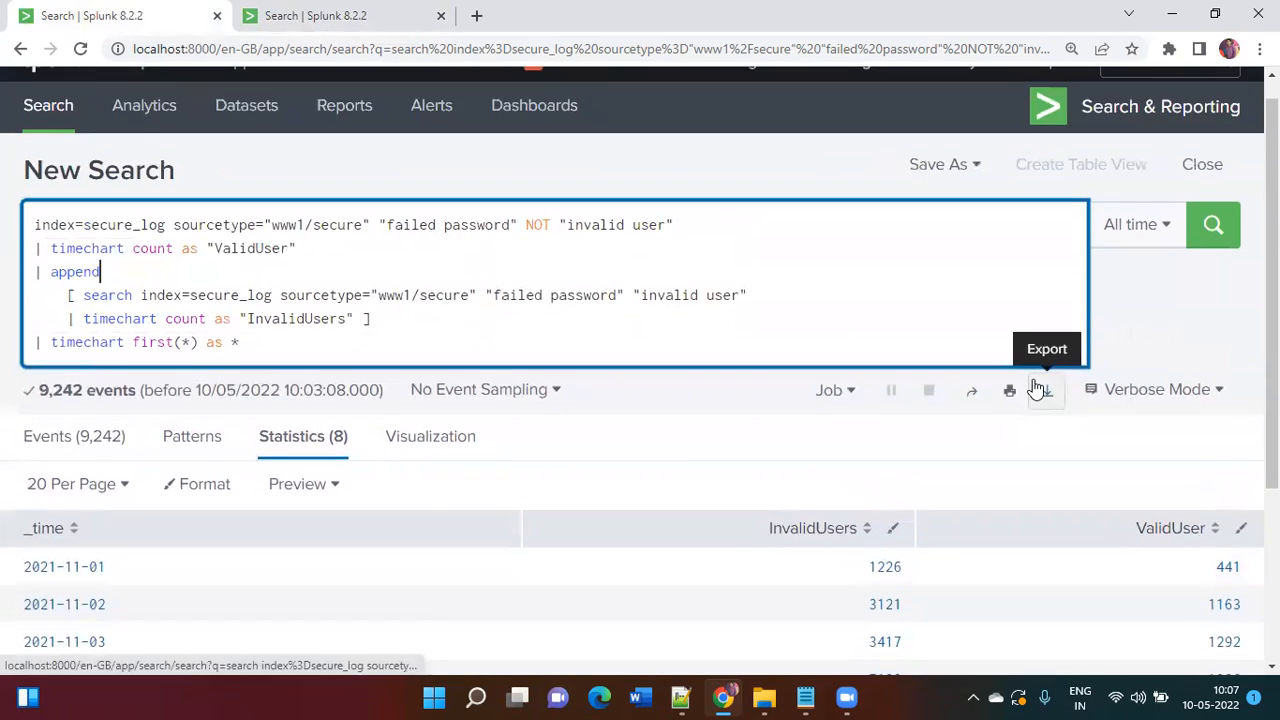
pyautogui.click(342, 16)
pyautogui.scroll(2, 460, 124)
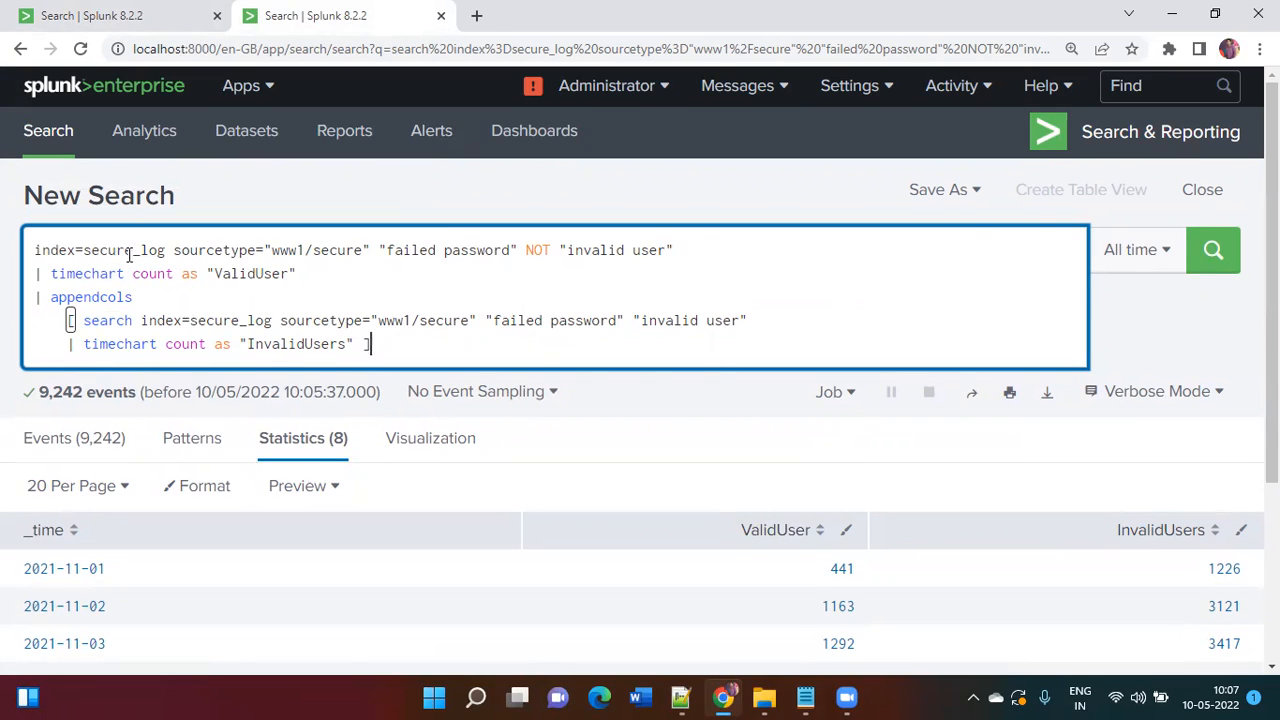
# Step: Rewrite the query as index=_internal sourcetype=splunkd_ui_access | stats count by method
pyautogui.click(86, 250)
pyautogui.keyDown('shift'); pyautogui.click(388, 340); pyautogui.keyUp('shift')
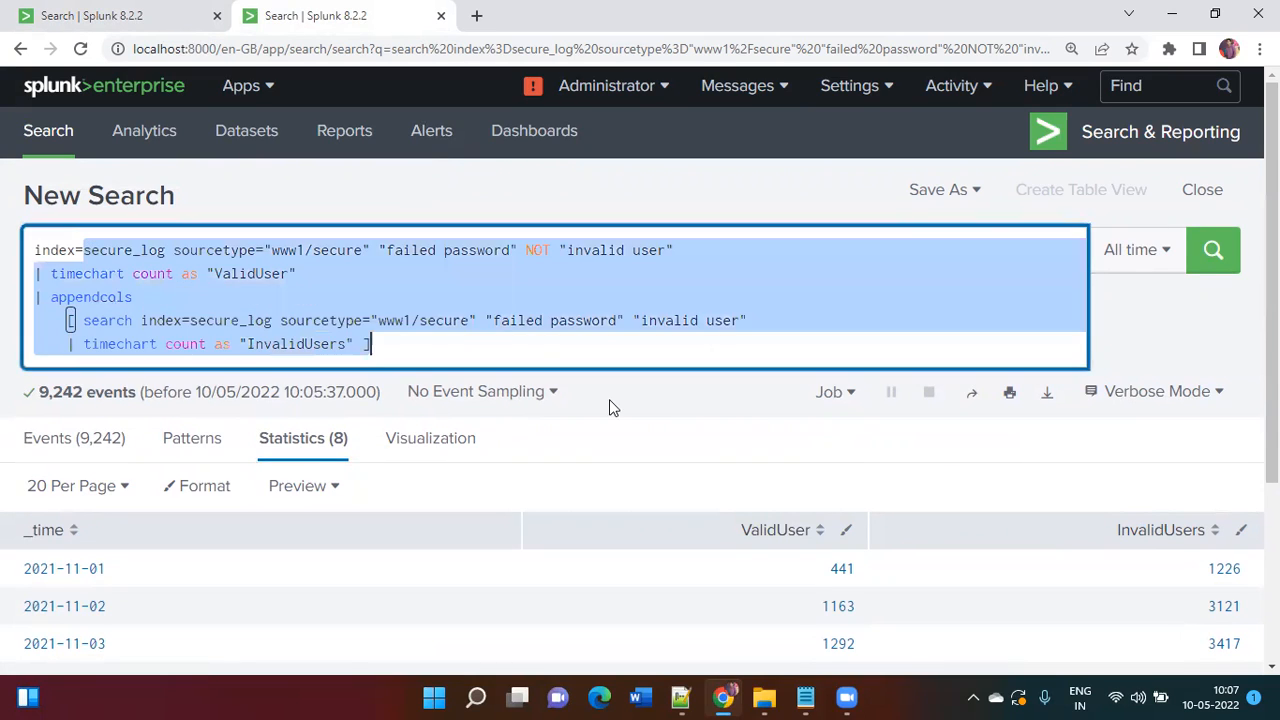
pyautogui.write('_')
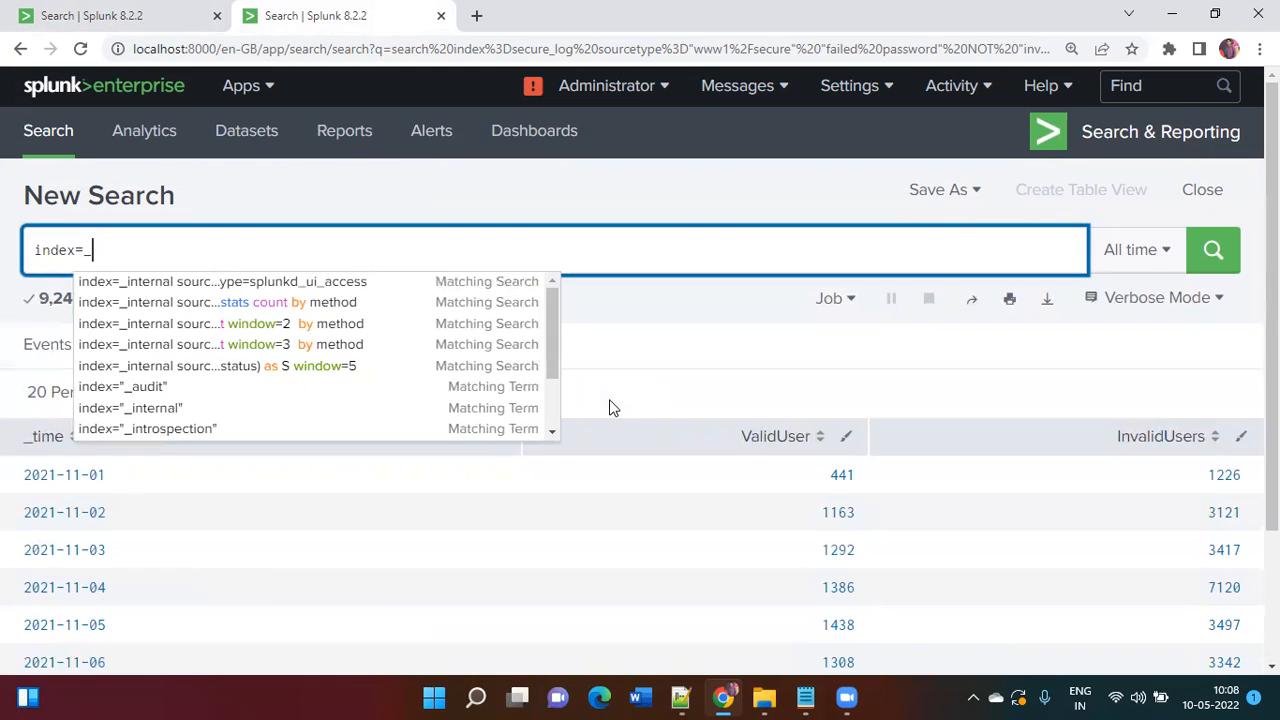
pyautogui.press('Down')
pyautogui.press('Return')
pyautogui.write('| s')
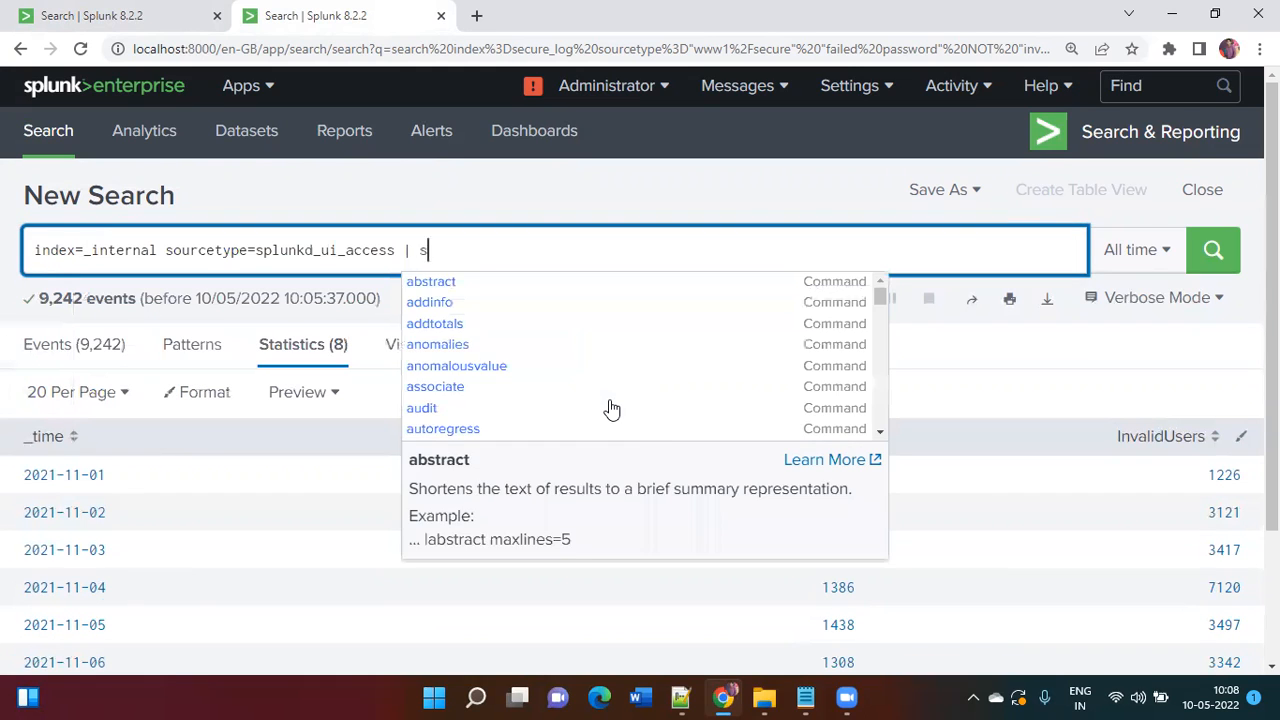
pyautogui.write('tats count by method')
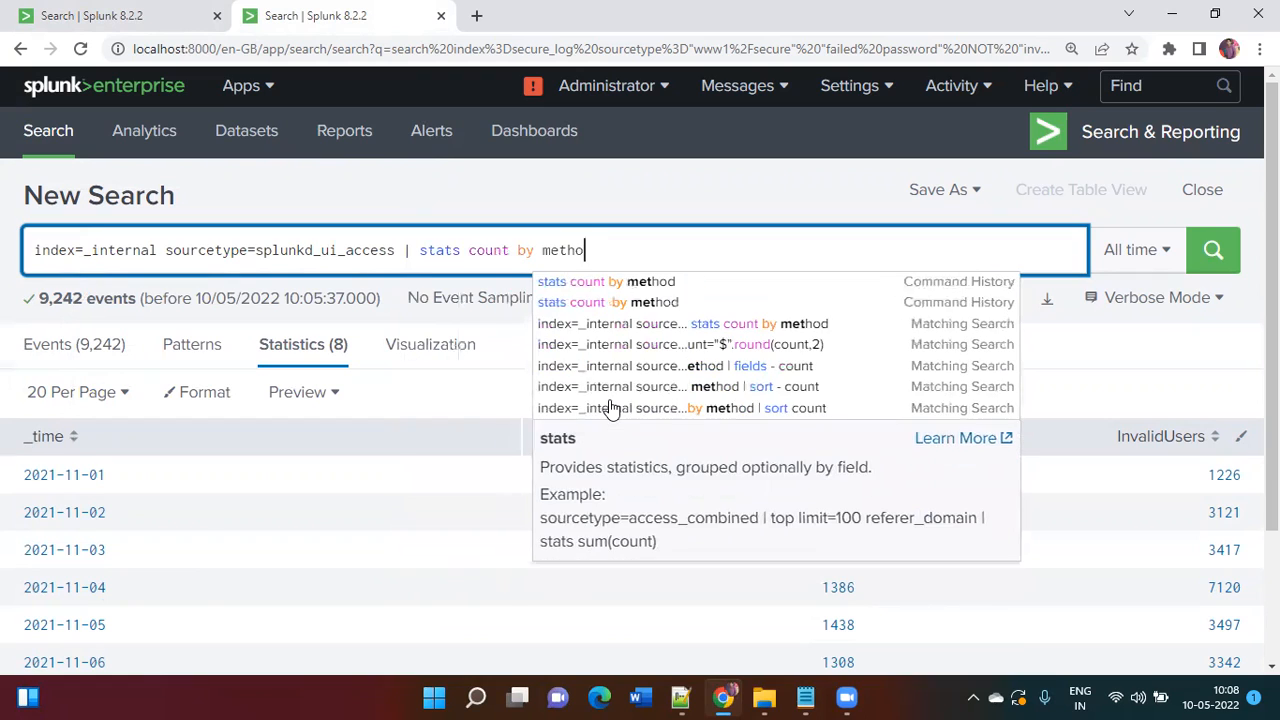
# Step: Add earliest=-15m latest=+10m before the stats pipe and run the search
pyautogui.press('Left')
pyautogui.press('Left')
pyautogui.press('Left')
pyautogui.press('Left')
pyautogui.press('Left')
pyautogui.press('Left')
pyautogui.press('Left')
pyautogui.press('Left')
pyautogui.press('Left')
pyautogui.press('Left')
pyautogui.press('Left')
pyautogui.press('Left')
pyautogui.press('Left')
pyautogui.press('Left')
pyautogui.press('Left')
pyautogui.press('Left')
pyautogui.press('Left')
pyautogui.press('Left')
pyautogui.press('Left')
pyautogui.press('Left')
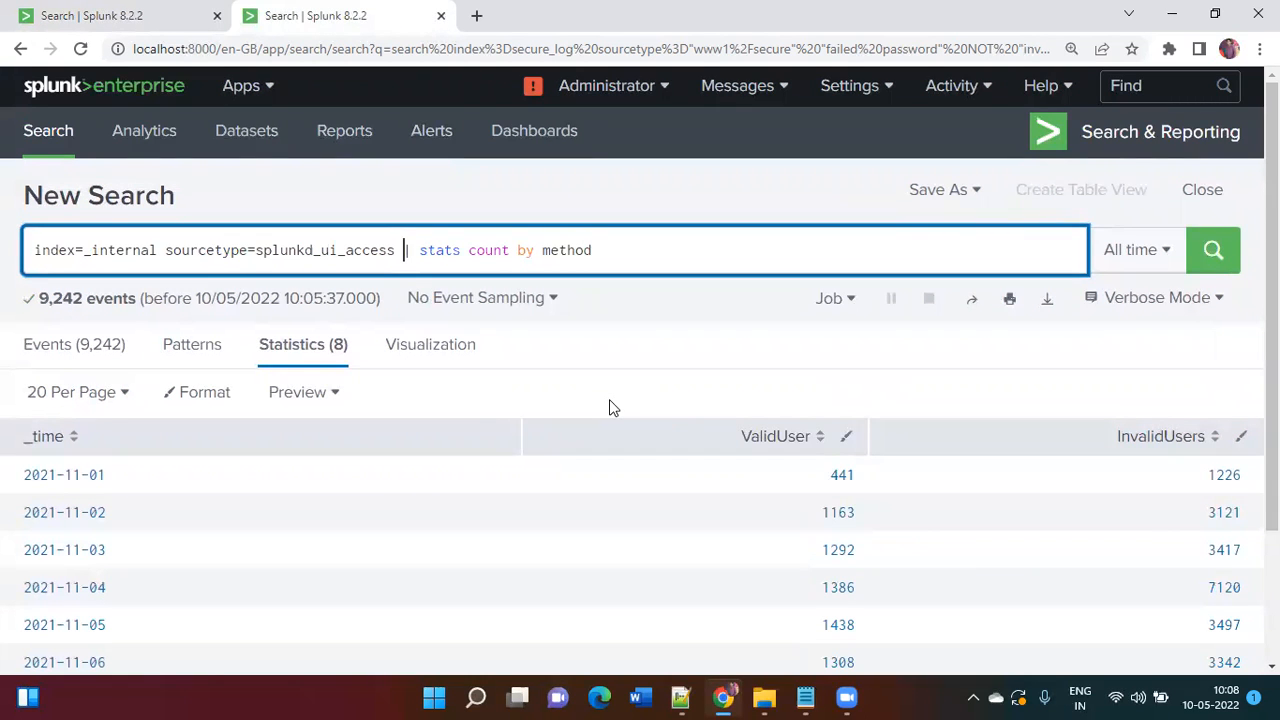
pyautogui.write('earliest=')
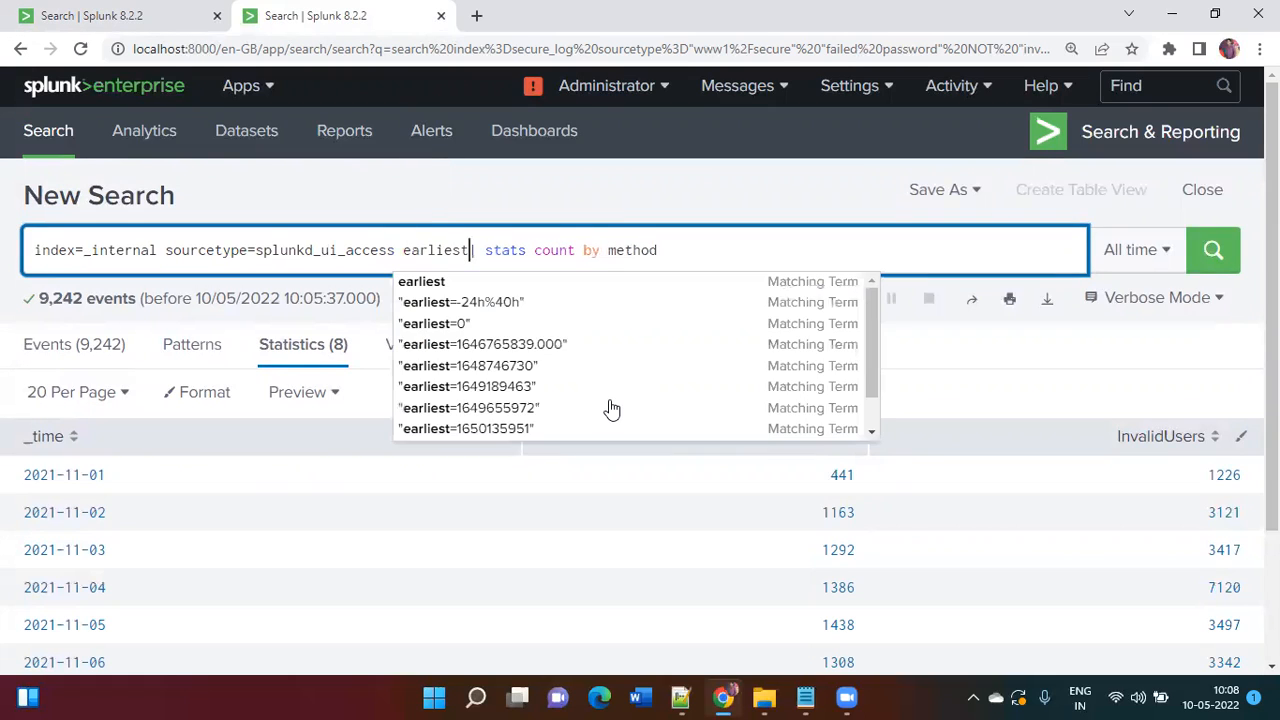
pyautogui.press('Escape')
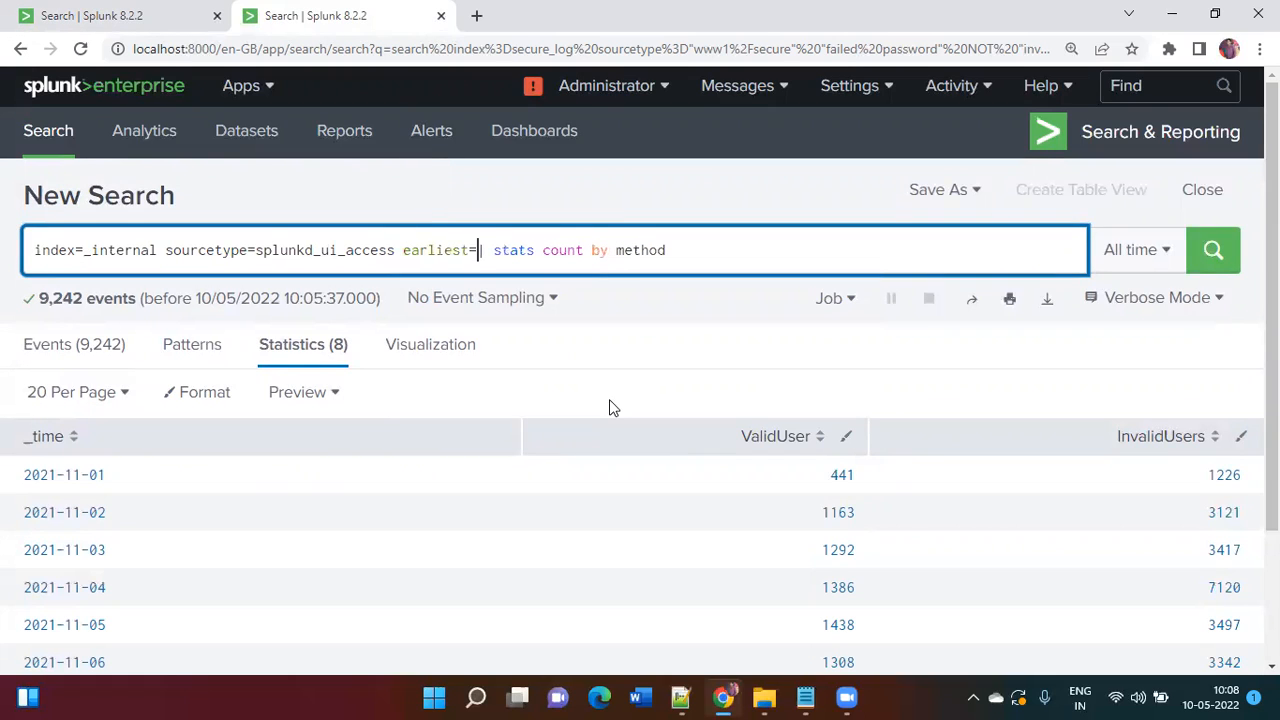
pyautogui.write('-15')
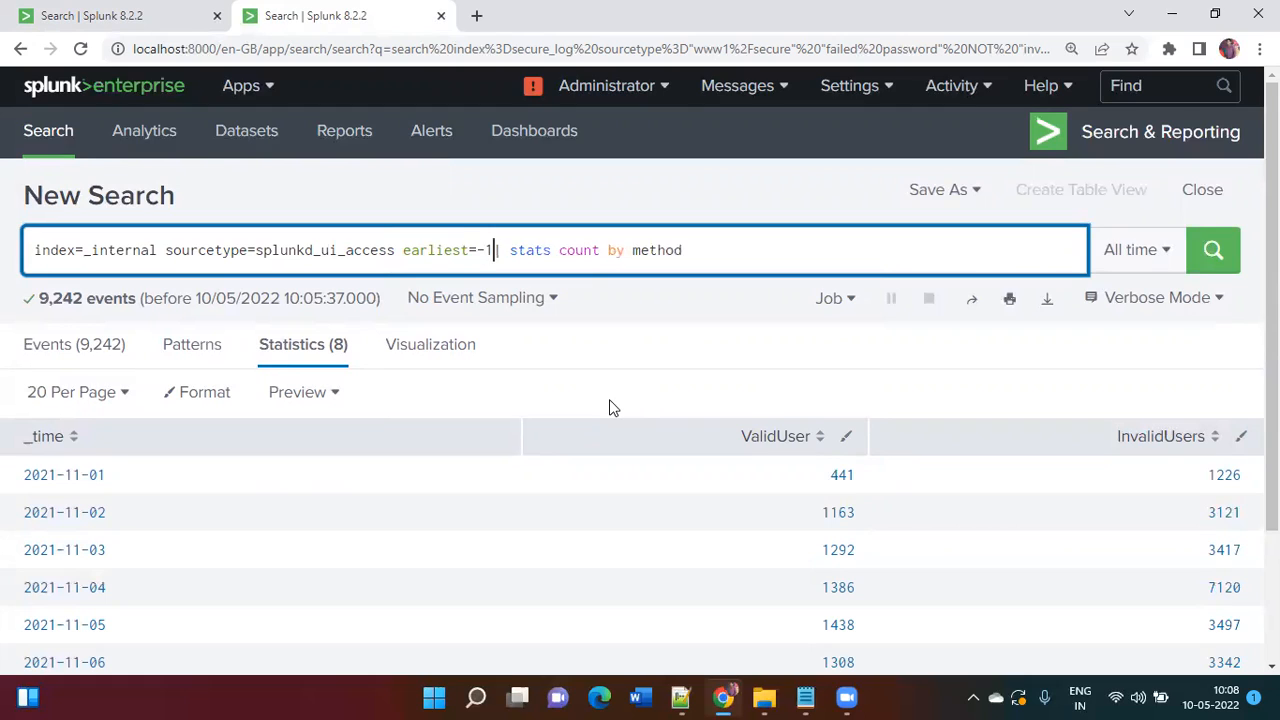
pyautogui.write('m la')
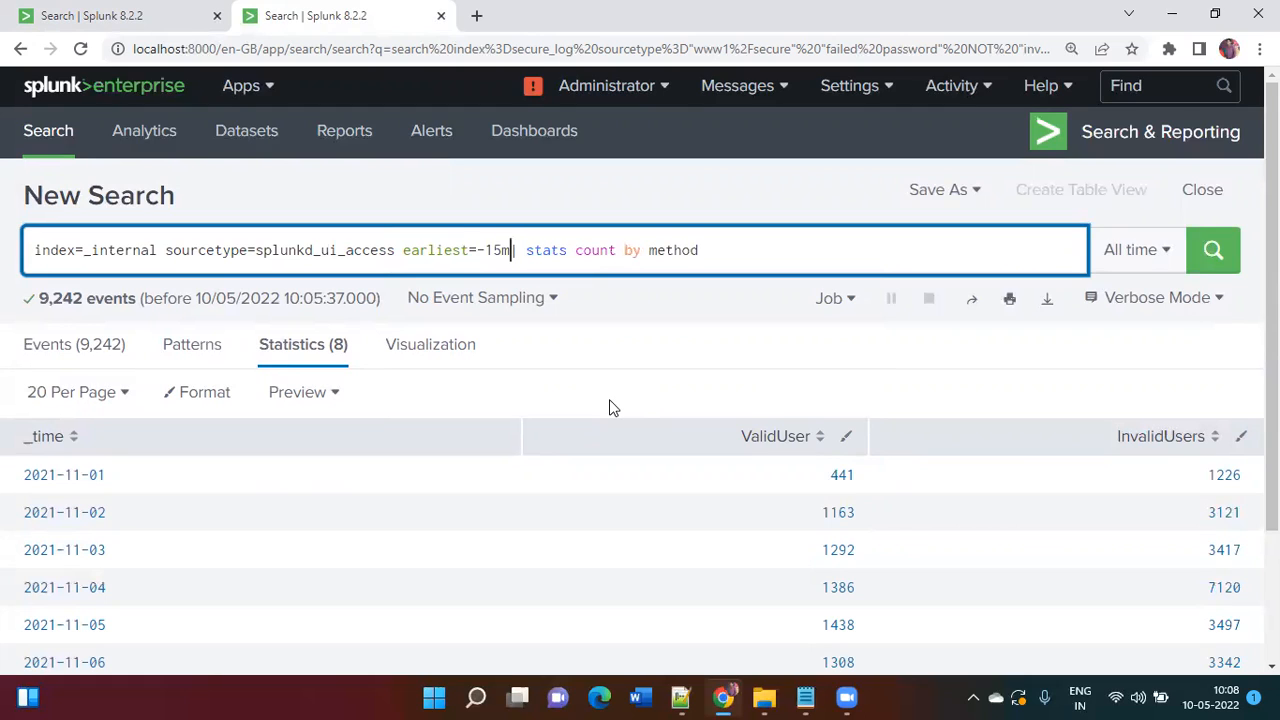
pyautogui.write('test=')
pyautogui.press('Escape')
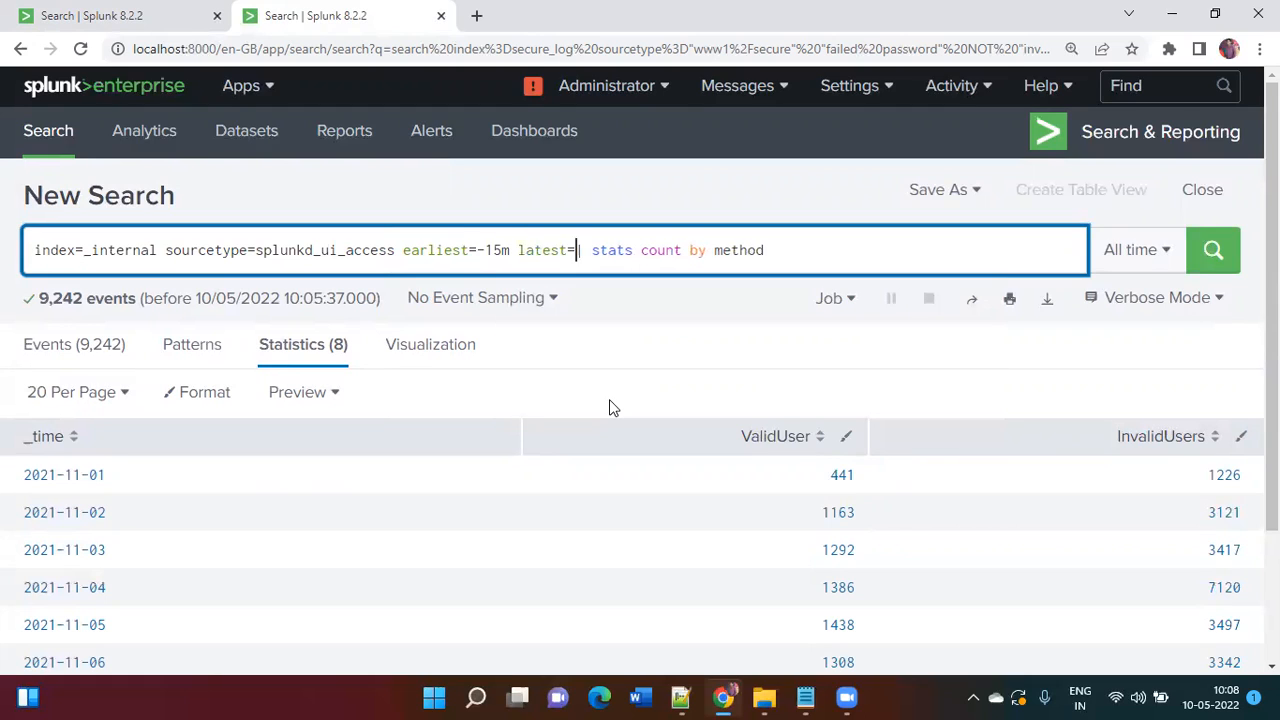
pyautogui.write('+1')
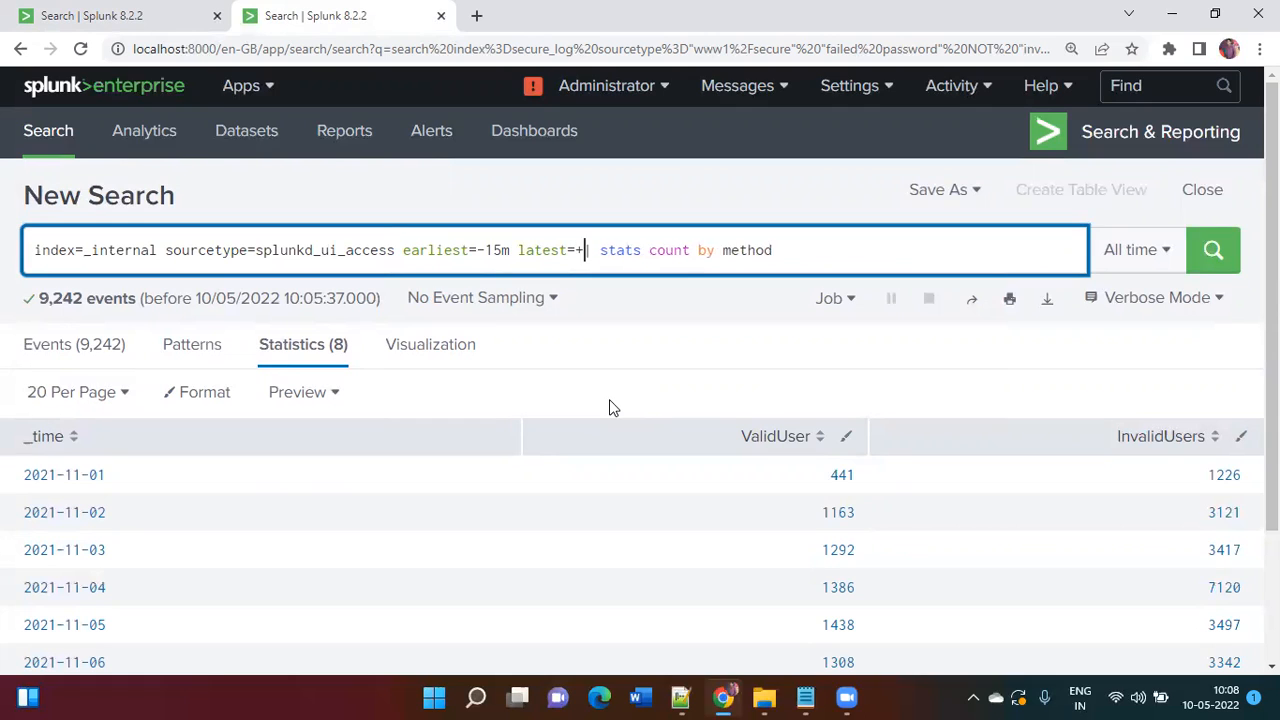
pyautogui.write('0m')
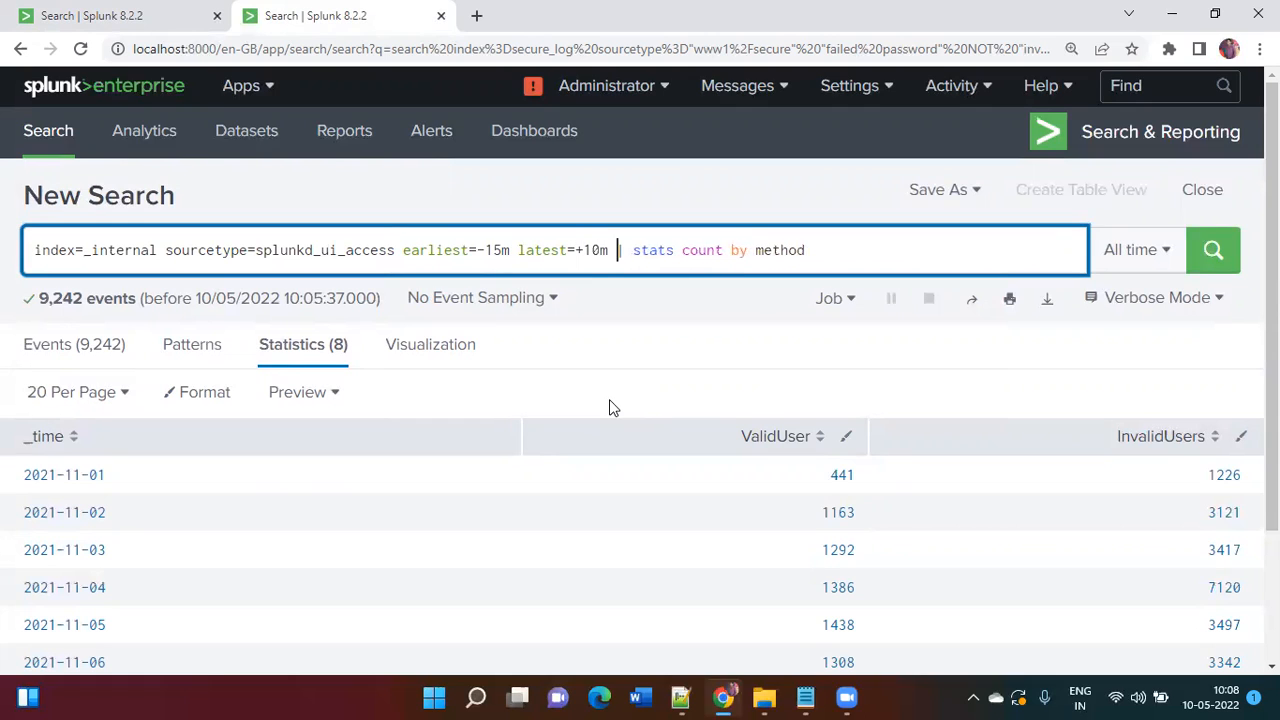
pyautogui.press('Return')
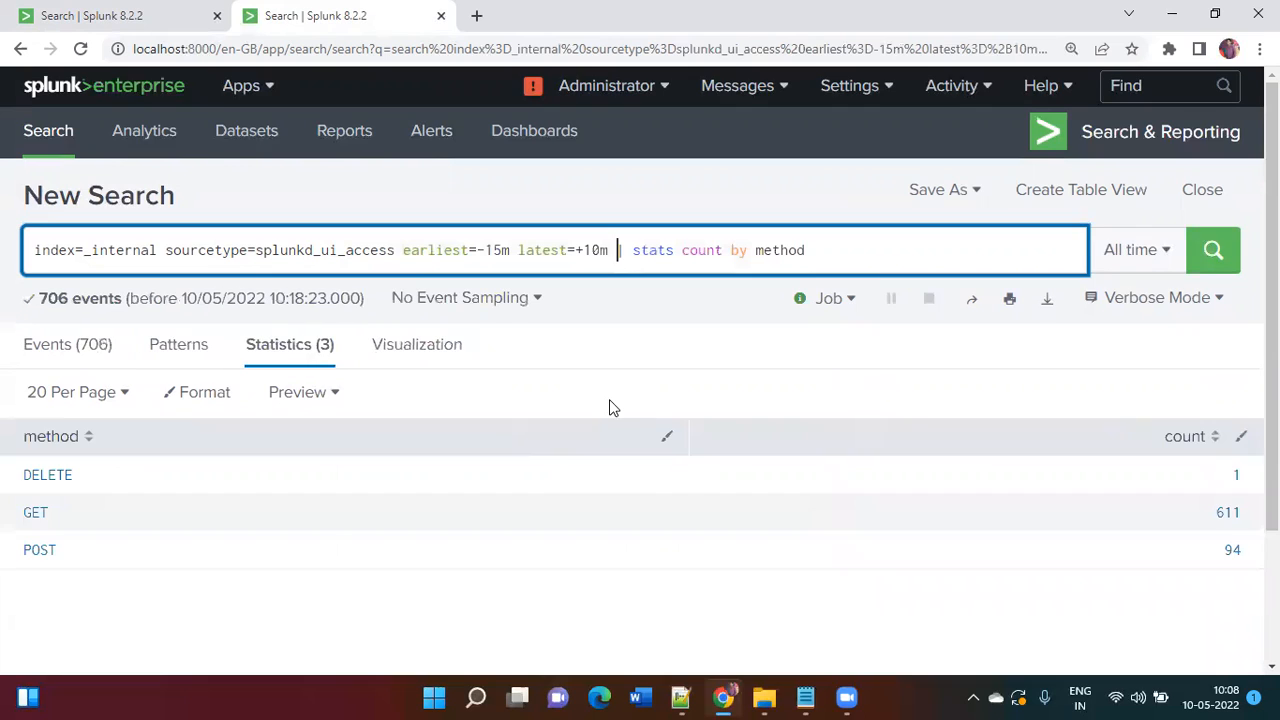
# Step: Copy the method-count query and paste it at the end of the Notepad notes
pyautogui.click(868, 262)
pyautogui.hotkey('ctrl', 'a')
pyautogui.hotkey('ctrl', 'c')
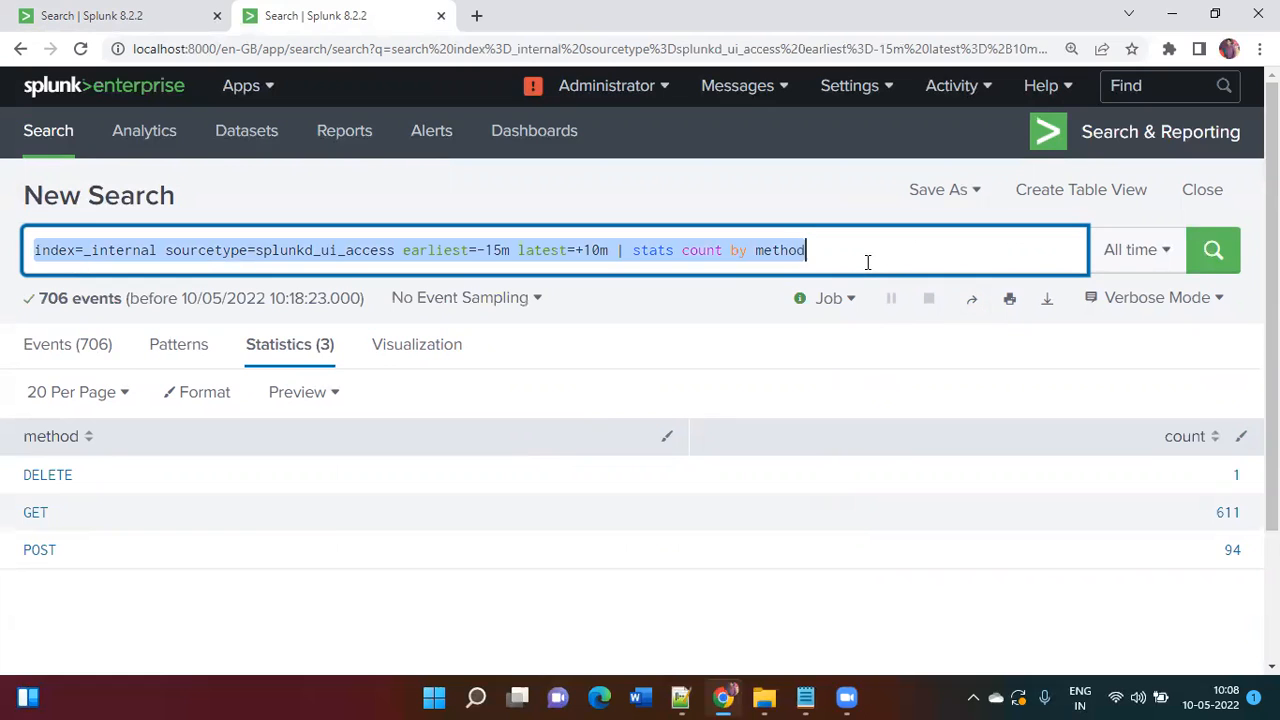
pyautogui.hotkey('alt', 'Tab')
pyautogui.click(464, 584)
pyautogui.press('Return')
pyautogui.press('Return')
pyautogui.press('Return')
pyautogui.press('Return')
pyautogui.hotkey('ctrl', 'v')
pyautogui.press('Return')
pyautogui.press('Return')
pyautogui.press('Return')
pyautogui.press('Return')
pyautogui.press('Return')
pyautogui.press('Return')
pyautogui.hotkey('alt', 'Tab')
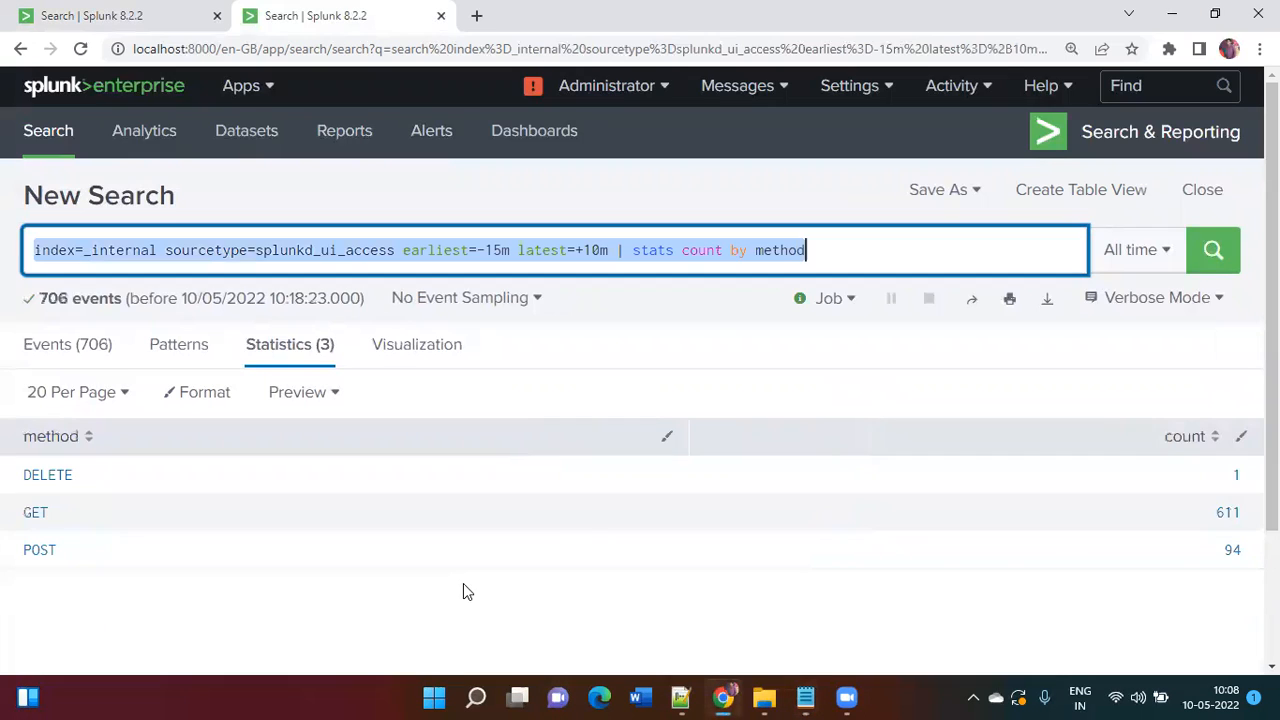
# Step: Change latest=+10m to +14m and rerun, giving 718 events (GET 617, POST 100)
pyautogui.click(504, 249)
pyautogui.click(592, 252)
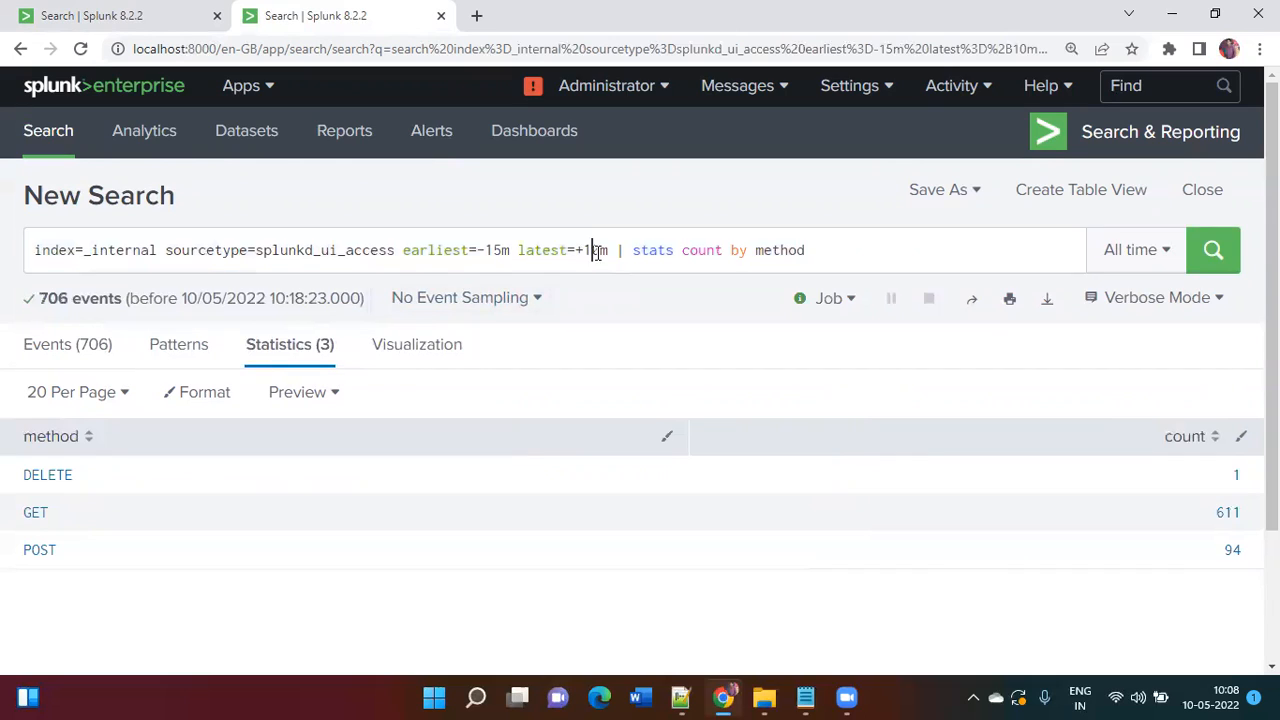
pyautogui.click(600, 251)
pyautogui.press('BackSpace')
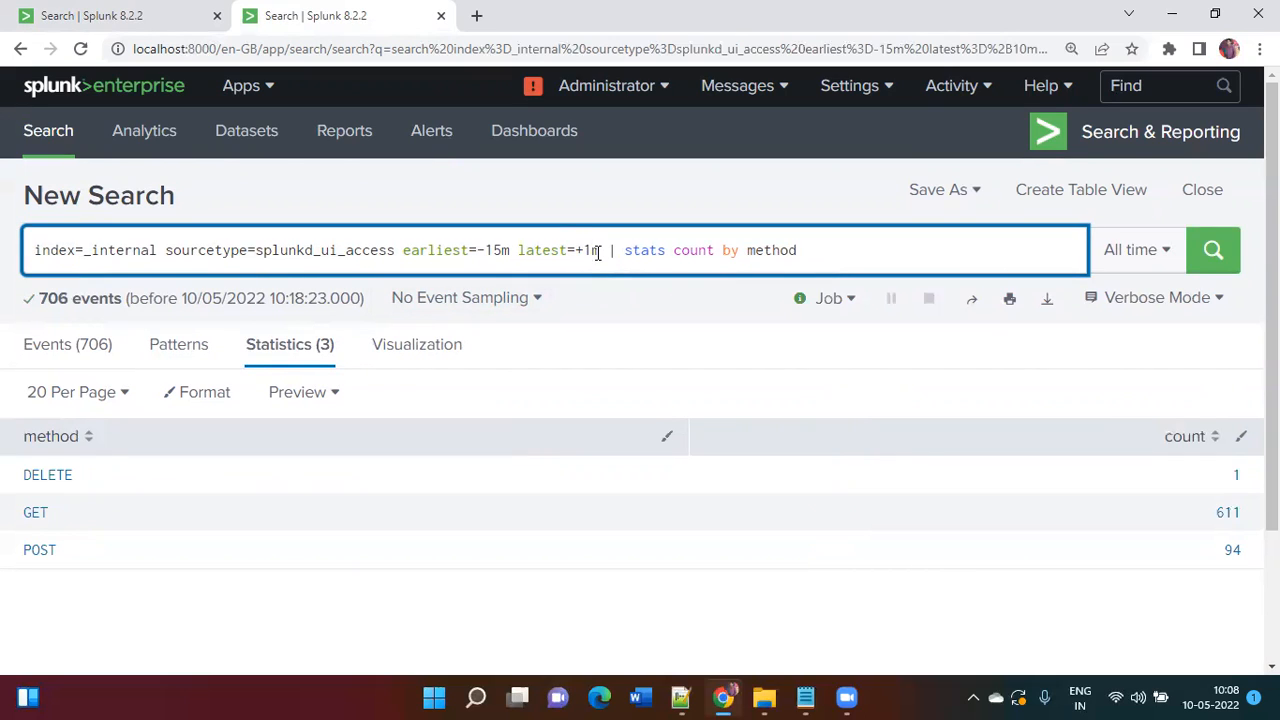
pyautogui.write('44')
pyautogui.press('BackSpace')
pyautogui.press('BackSpace')
pyautogui.write('4')
pyautogui.press('Return')
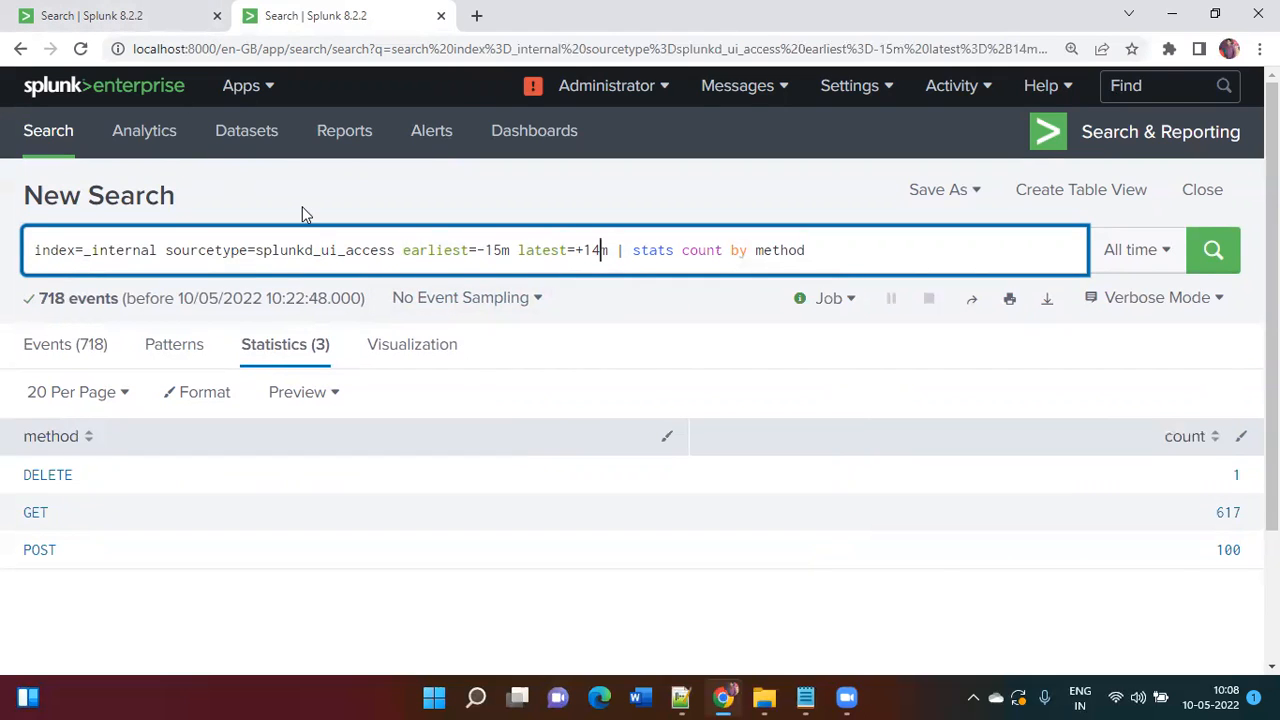
# Step: Duplicate the current Splunk search tab and switch to the copy
pyautogui.rightClick(358, 12)
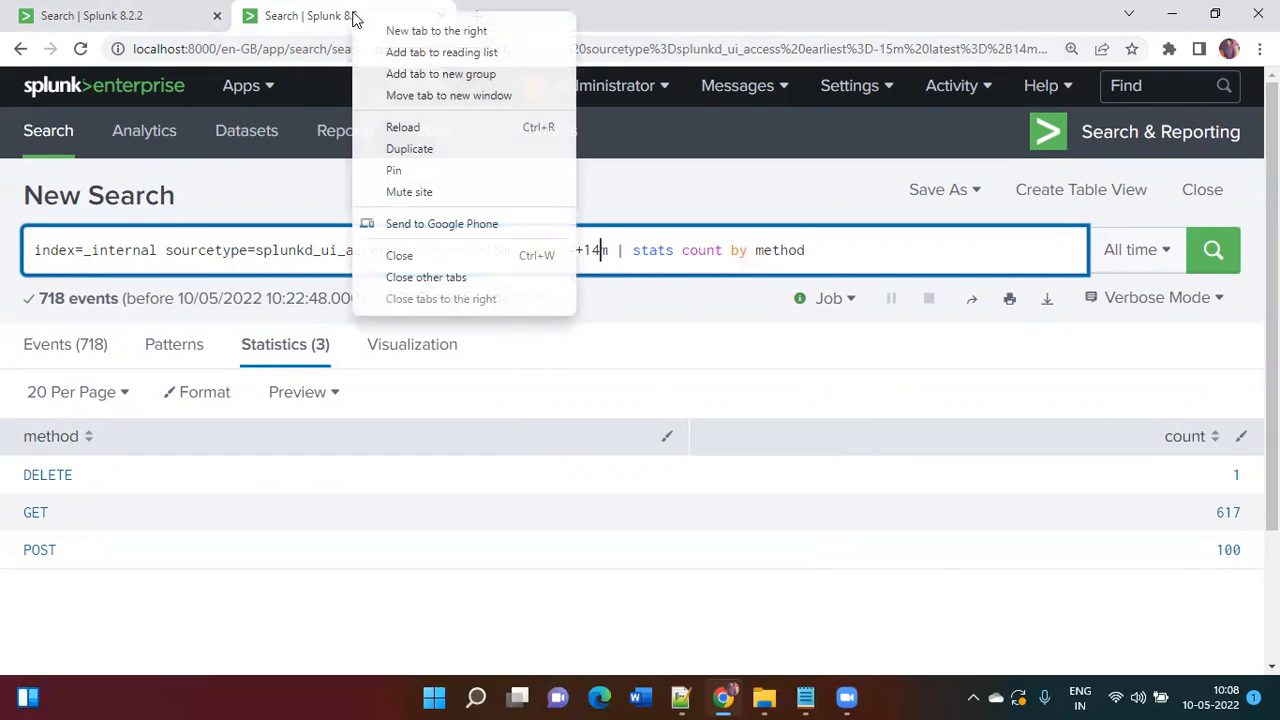
pyautogui.click(427, 149)
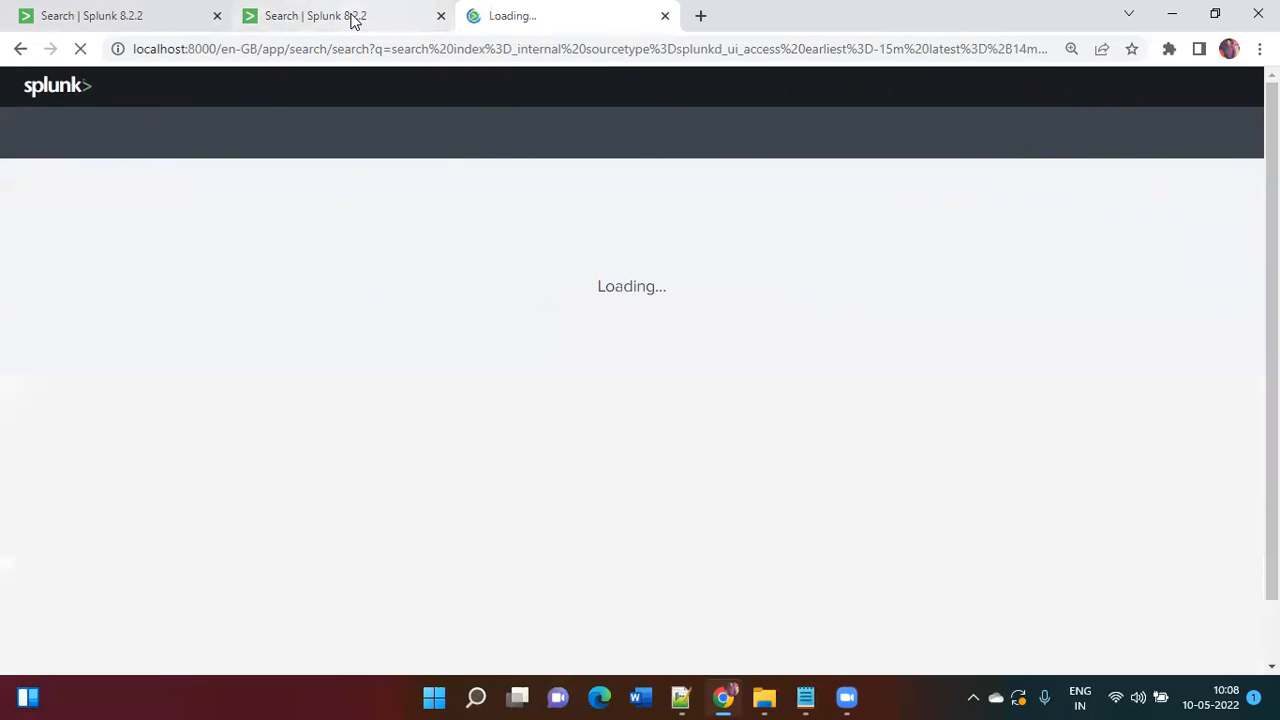
pyautogui.click(349, 14)
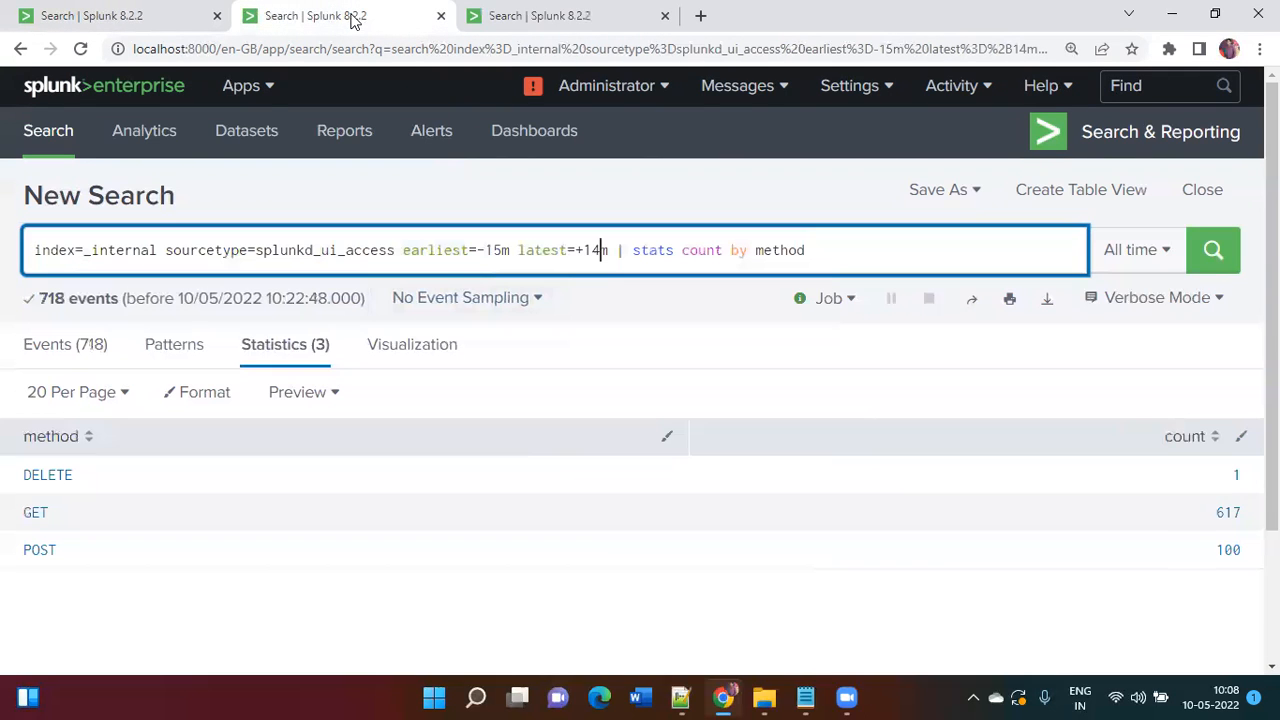
pyautogui.click(580, 18)
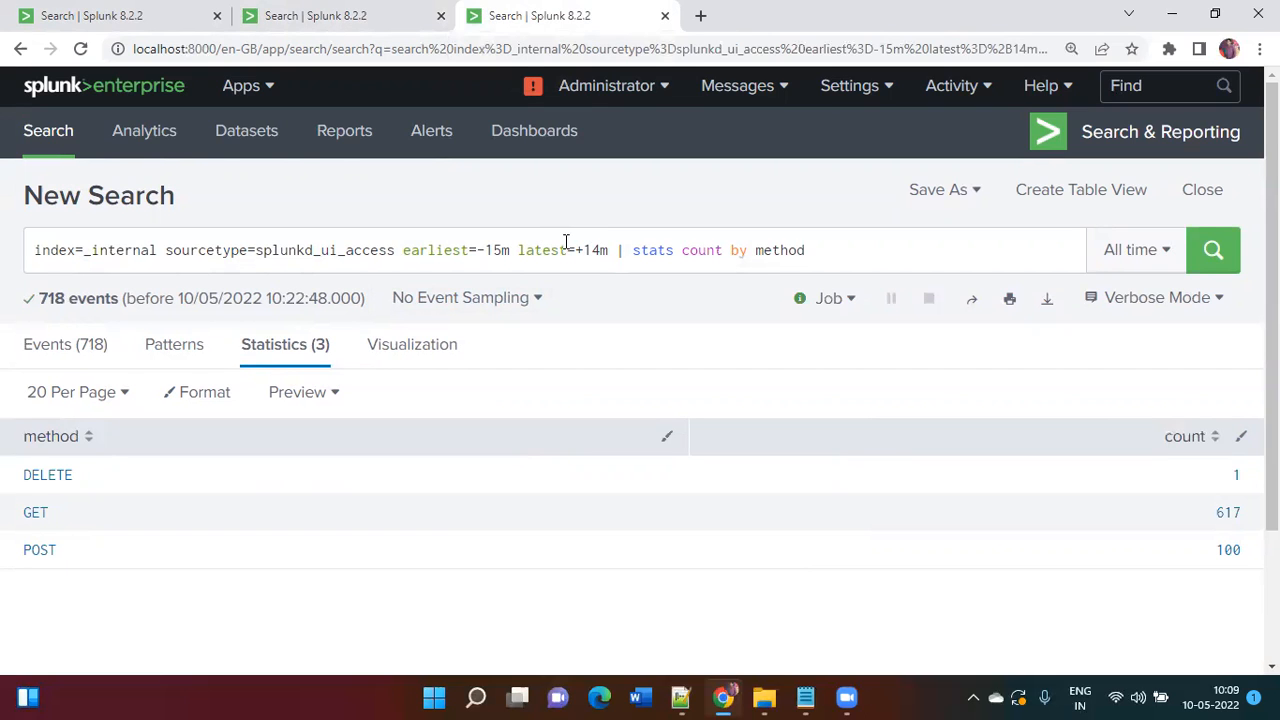
# Step: Replace the query with the latest=+10m version from Notepad and run it (759 events)
pyautogui.hotkey('alt', 'Tab')
pyautogui.moveTo(1092, 485); pyautogui.dragTo(14, 485)
pyautogui.hotkey('ctrl', 'c')
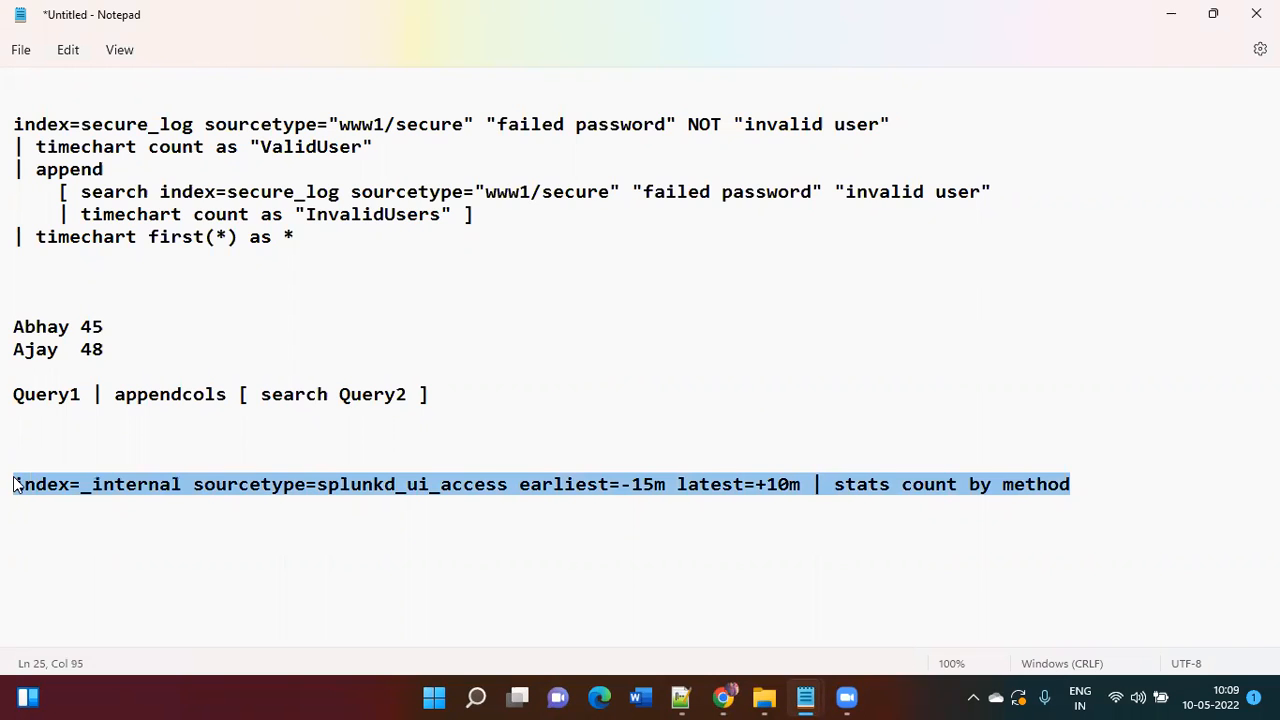
pyautogui.hotkey('alt', 'Tab')
pyautogui.tripleClick(497, 250)
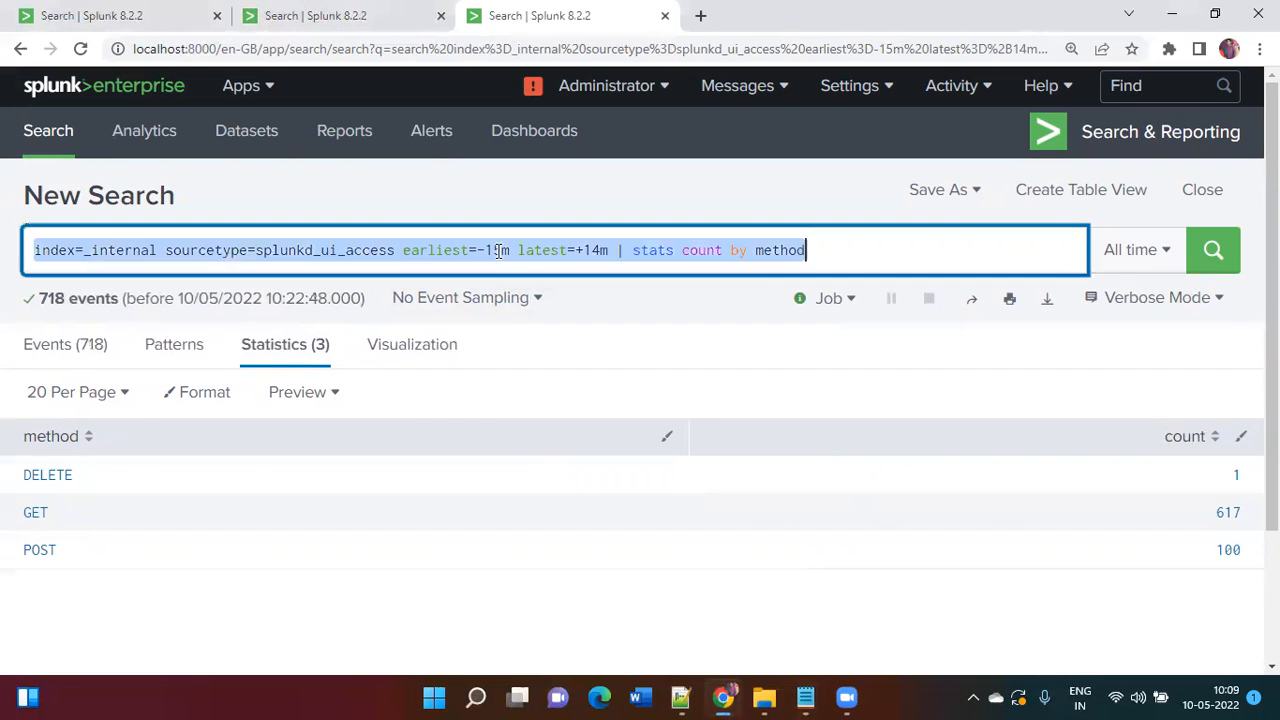
pyautogui.hotkey('ctrl', 'v')
pyautogui.press('Return')
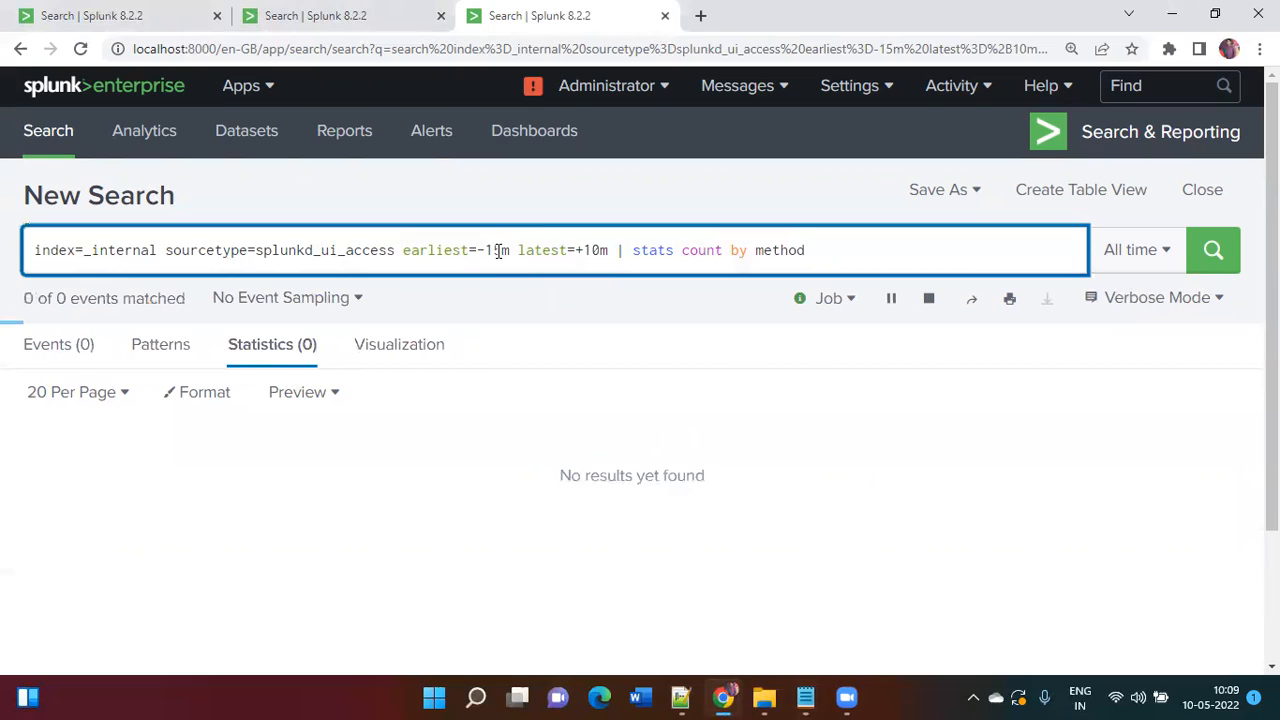
# Step: Change earliest=-15m to -30d and rerun: 15,416 events (DELETE 11, GET 12912, HEAD 1, POST 2492)
pyautogui.click(363, 22)
pyautogui.click(540, 14)
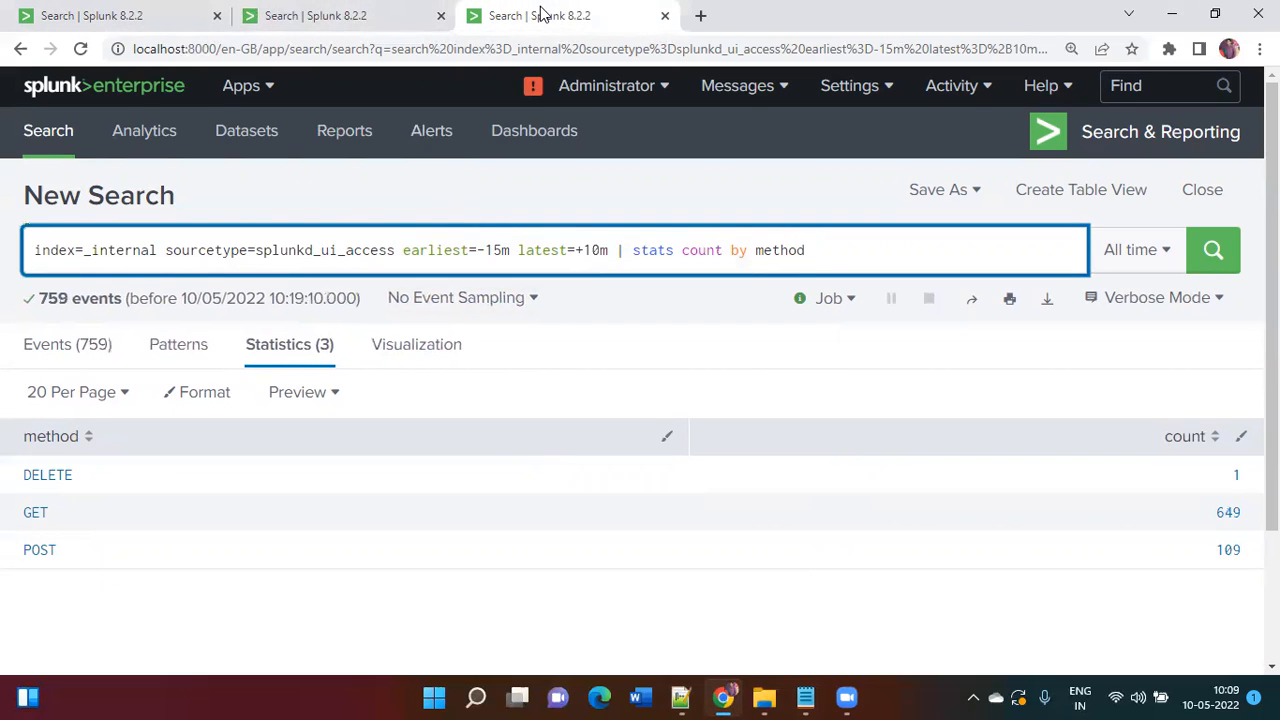
pyautogui.click(492, 252)
pyautogui.press('BackSpace')
pyautogui.write('30')
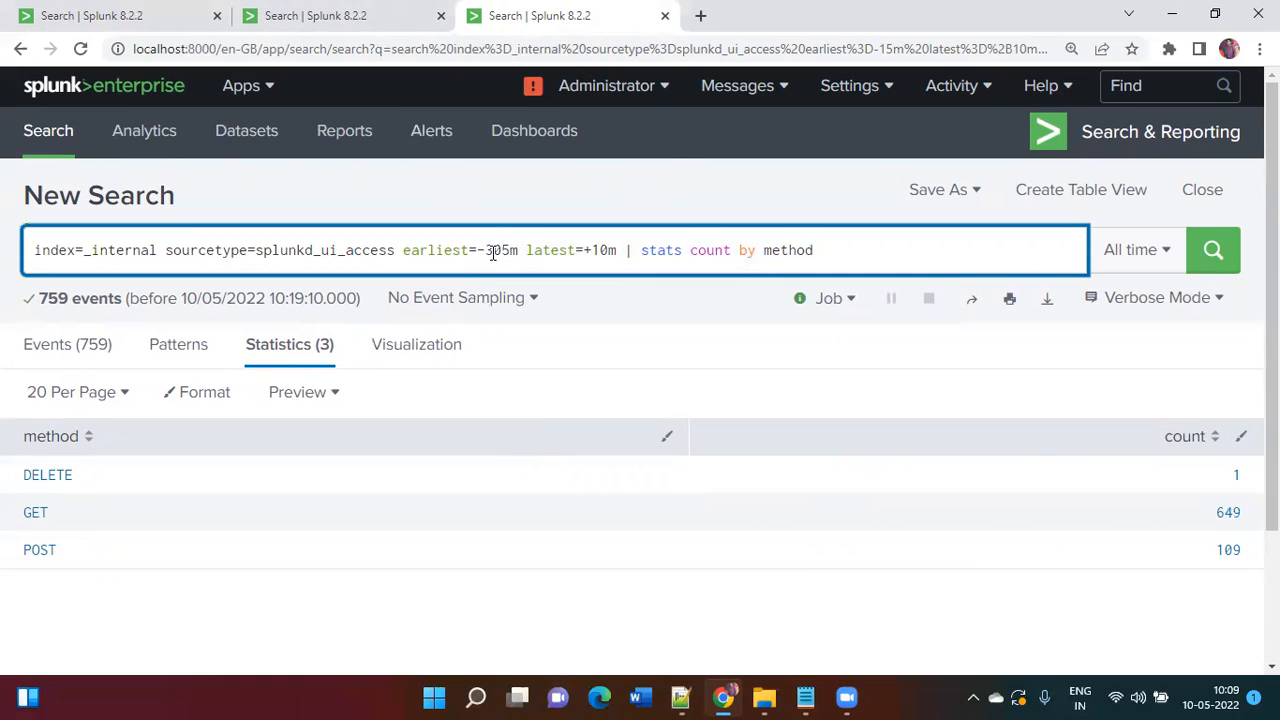
pyautogui.press('Delete')
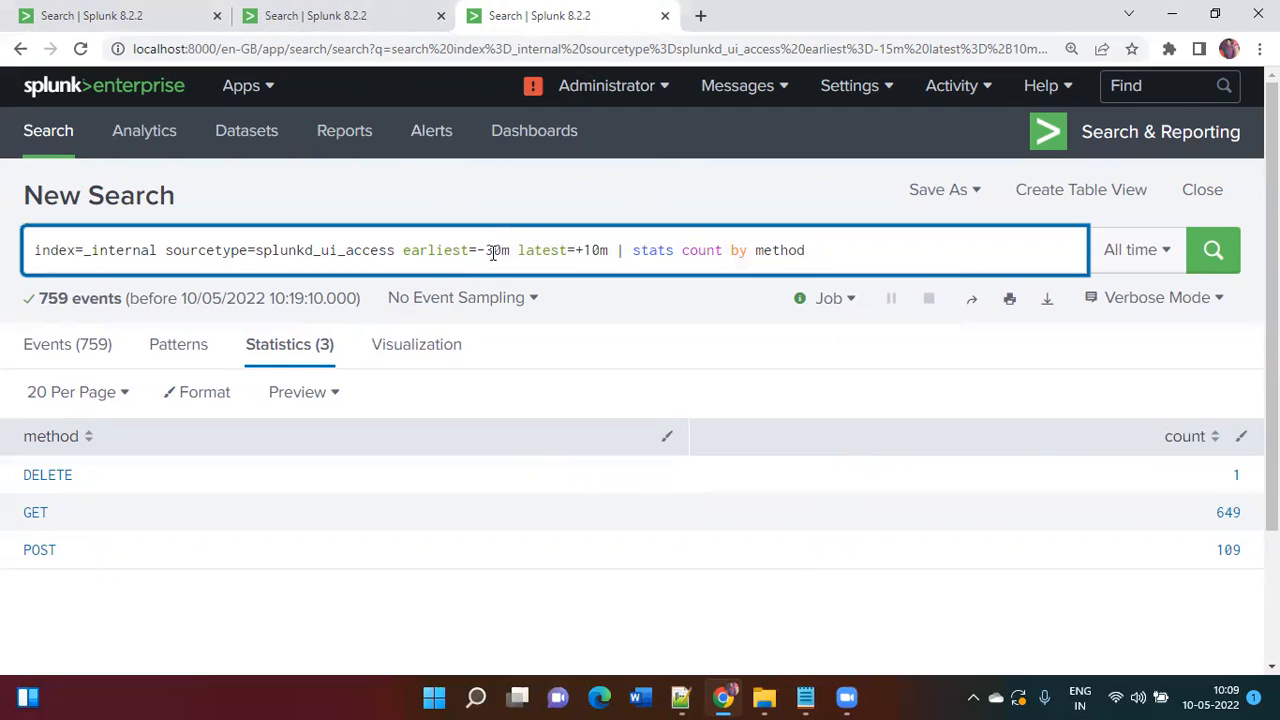
pyautogui.press('BackSpace')
pyautogui.write('d')
pyautogui.press('Return')
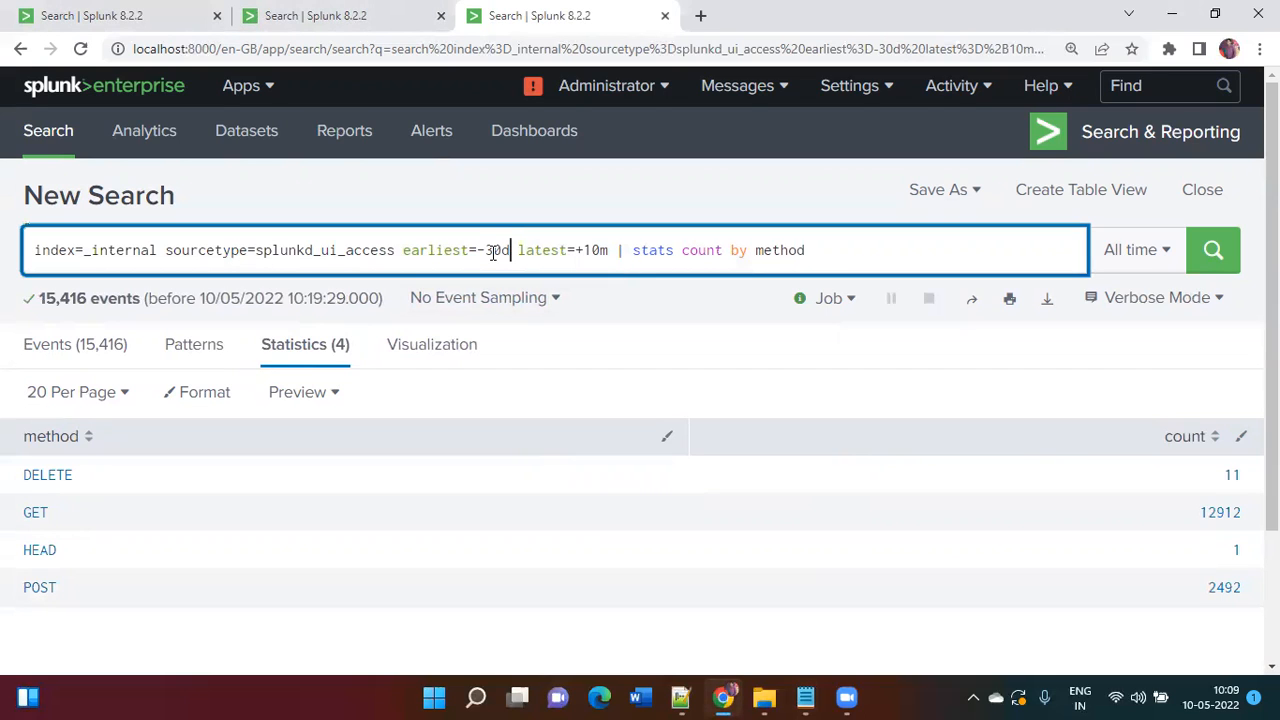
pyautogui.scroll(-1, 493, 253)
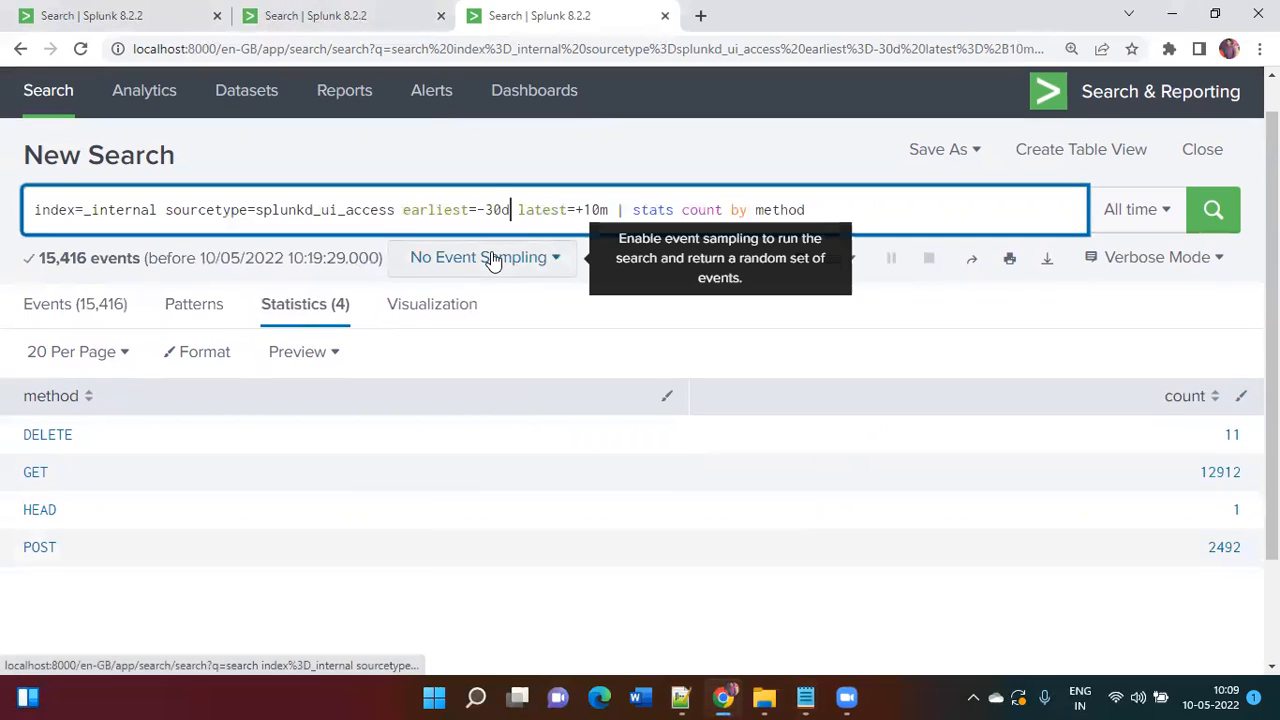
# Step: Copy the earliest=-30d latest=+10m query into the Notepad notes
pyautogui.click(836, 205)
pyautogui.hotkey('ctrl', 'a')
pyautogui.hotkey('ctrl', 'c')
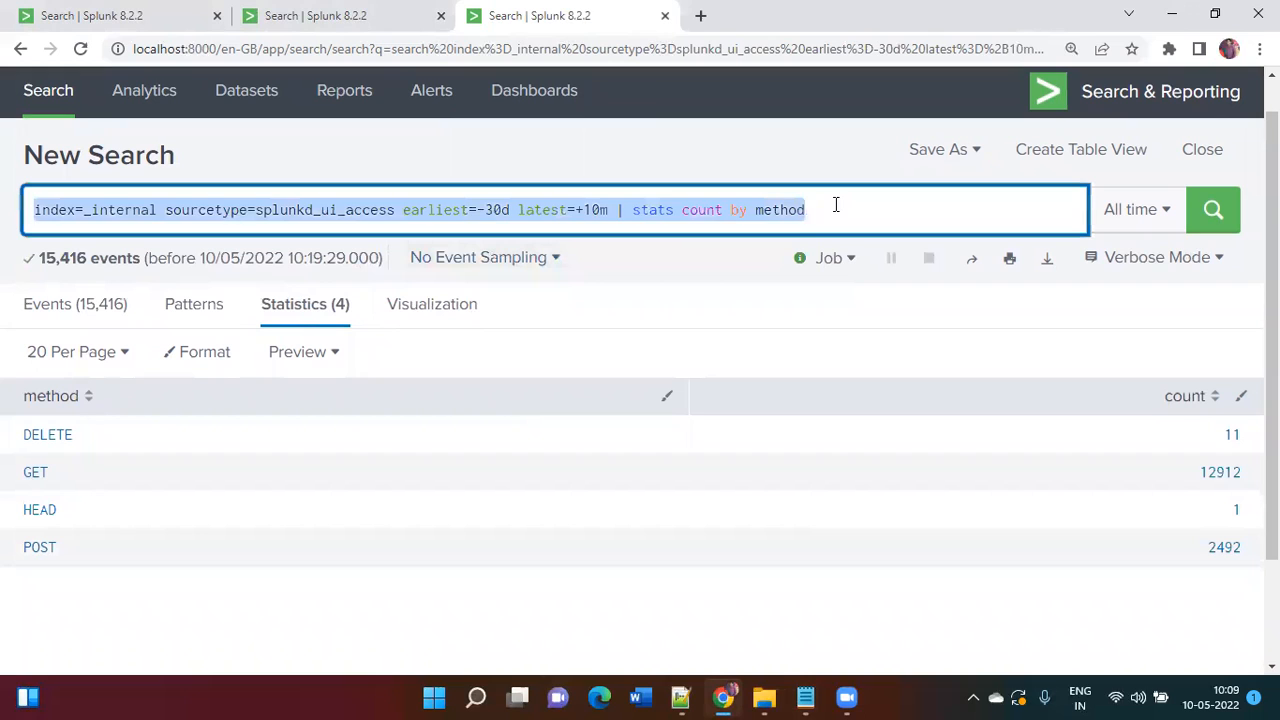
pyautogui.hotkey('alt', 'Tab')
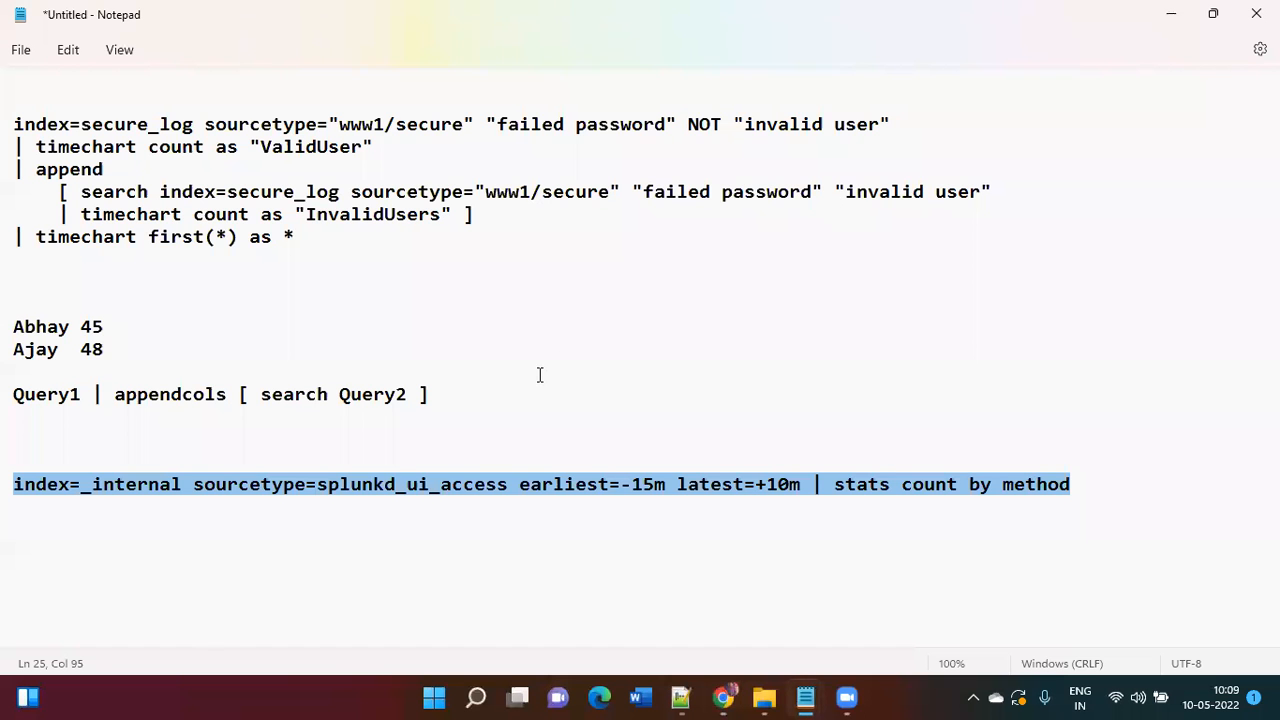
pyautogui.hotkey('ctrl', 'v')
pyautogui.press('Return')
pyautogui.press('Return')
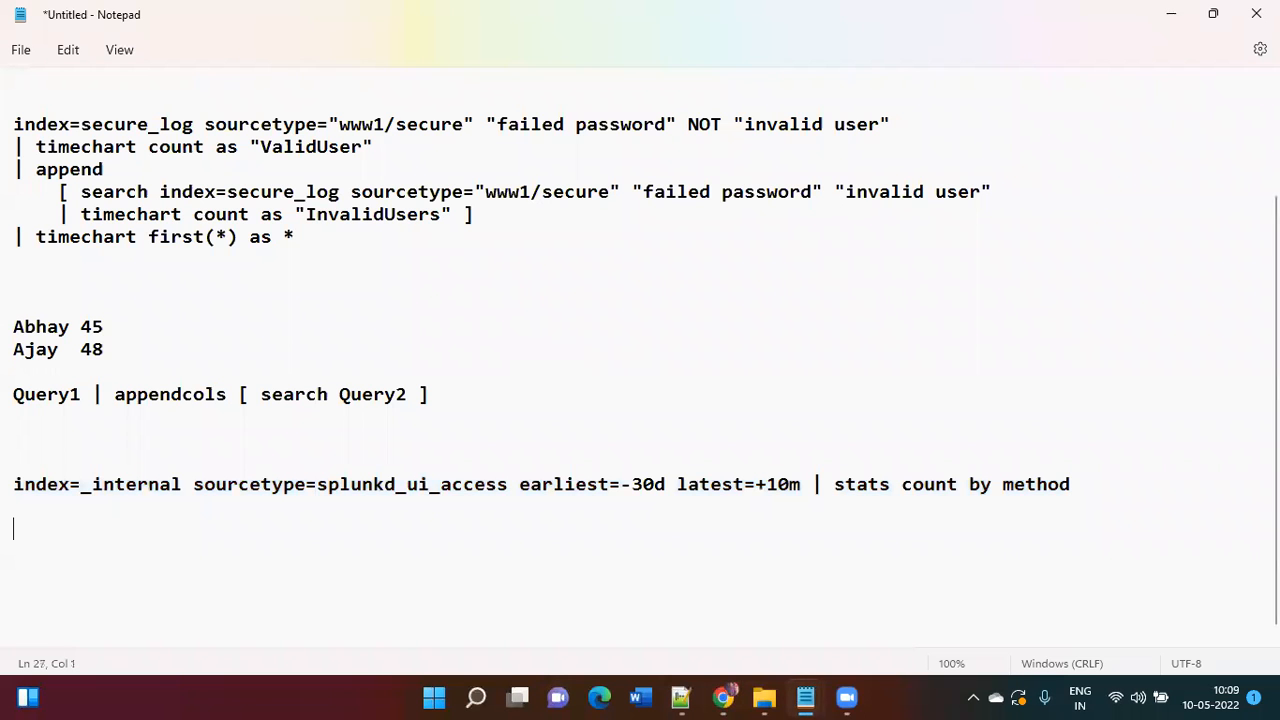
pyautogui.hotkey('alt', 'Tab')
# Step: Paste the earliest=-15m latest=+14m query on a new line beneath it
pyautogui.click(331, 12)
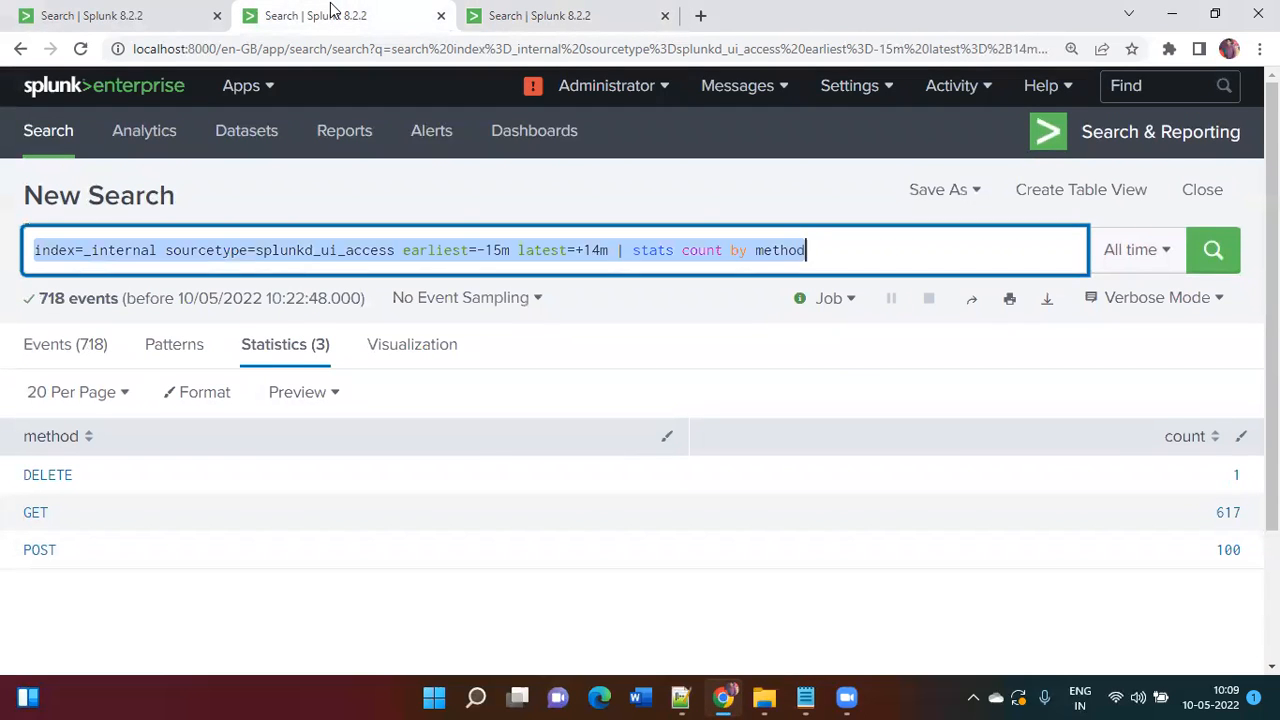
pyautogui.hotkey('alt', 'Tab')
pyautogui.write('index=_internal sourcetype=splunkd_ui_access earliest=-15m latest=+14m | stats count by method')
pyautogui.press('Return')
pyautogui.press('Return')
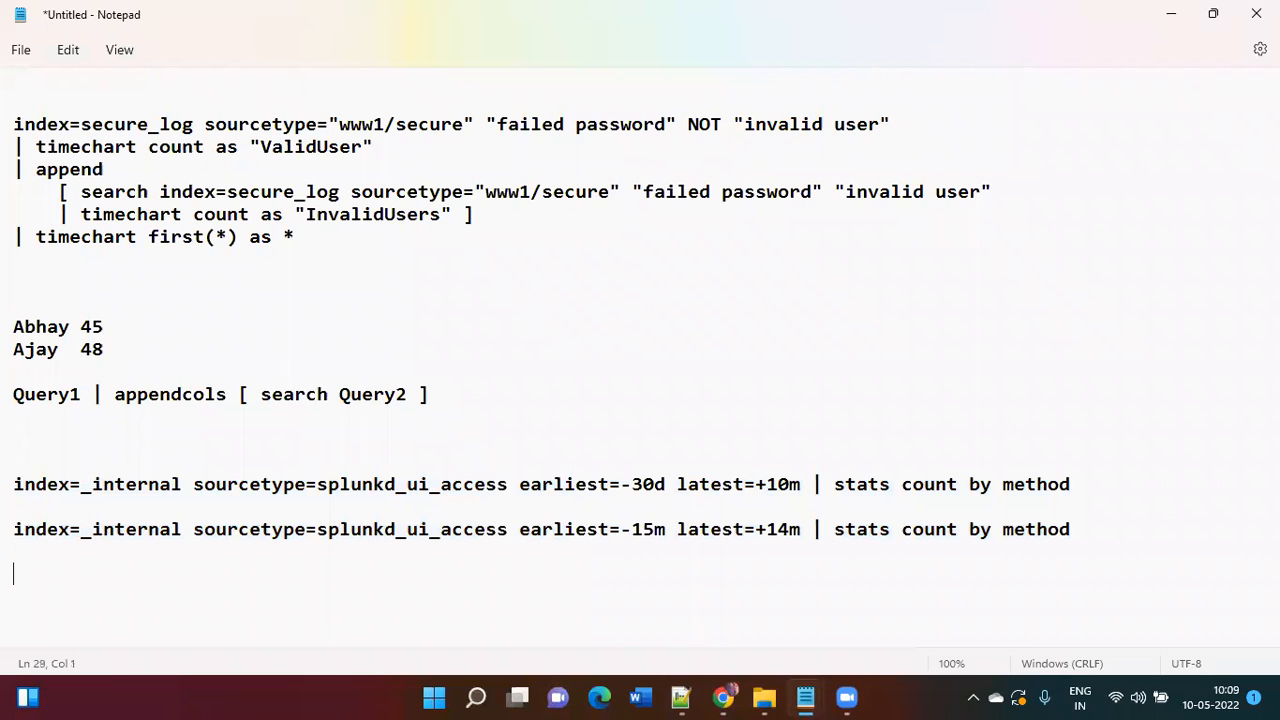
# Step: Select and copy the earliest=-30d latest=+10m query line in Notepad
pyautogui.scroll(-1, 831, 309)
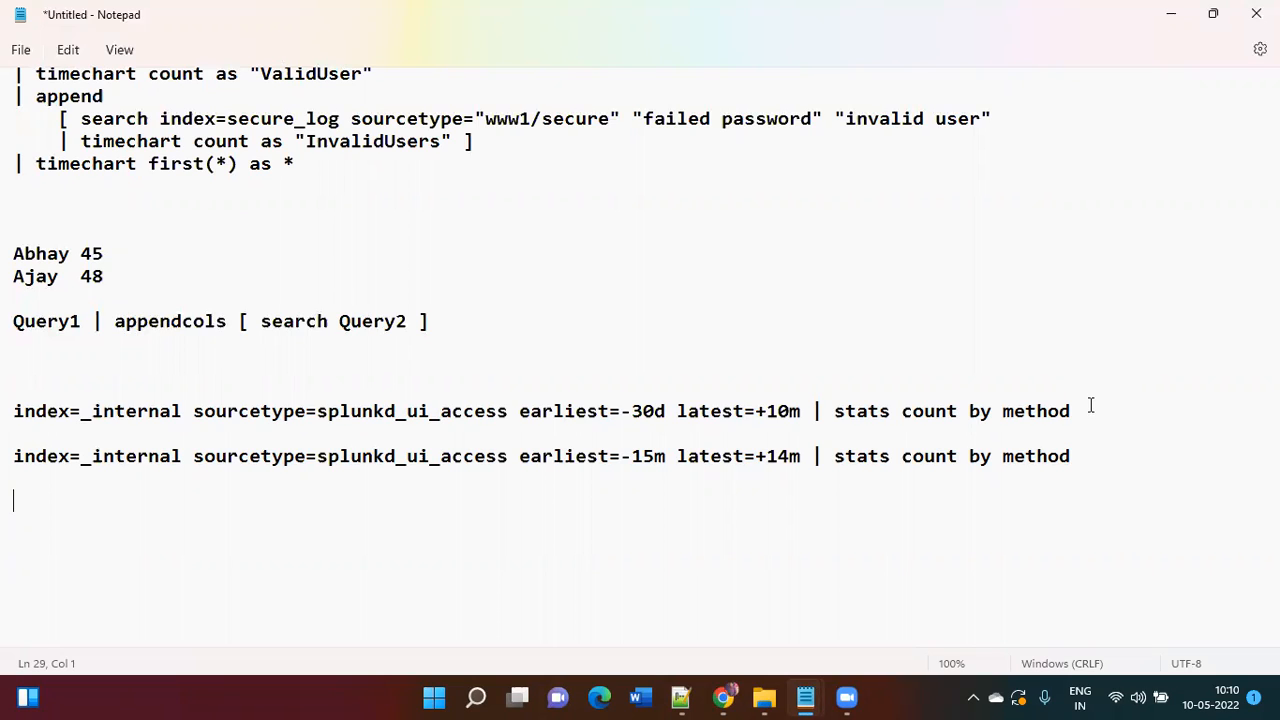
pyautogui.moveTo(1068, 410); pyautogui.dragTo(8, 410)
pyautogui.hotkey('ctrl', 'c')
# Step: Paste the 30-day query into Splunk and append '| appendcols [ search'
pyautogui.hotkey('alt', 'Tab')
pyautogui.hotkey('ctrl', 'v')
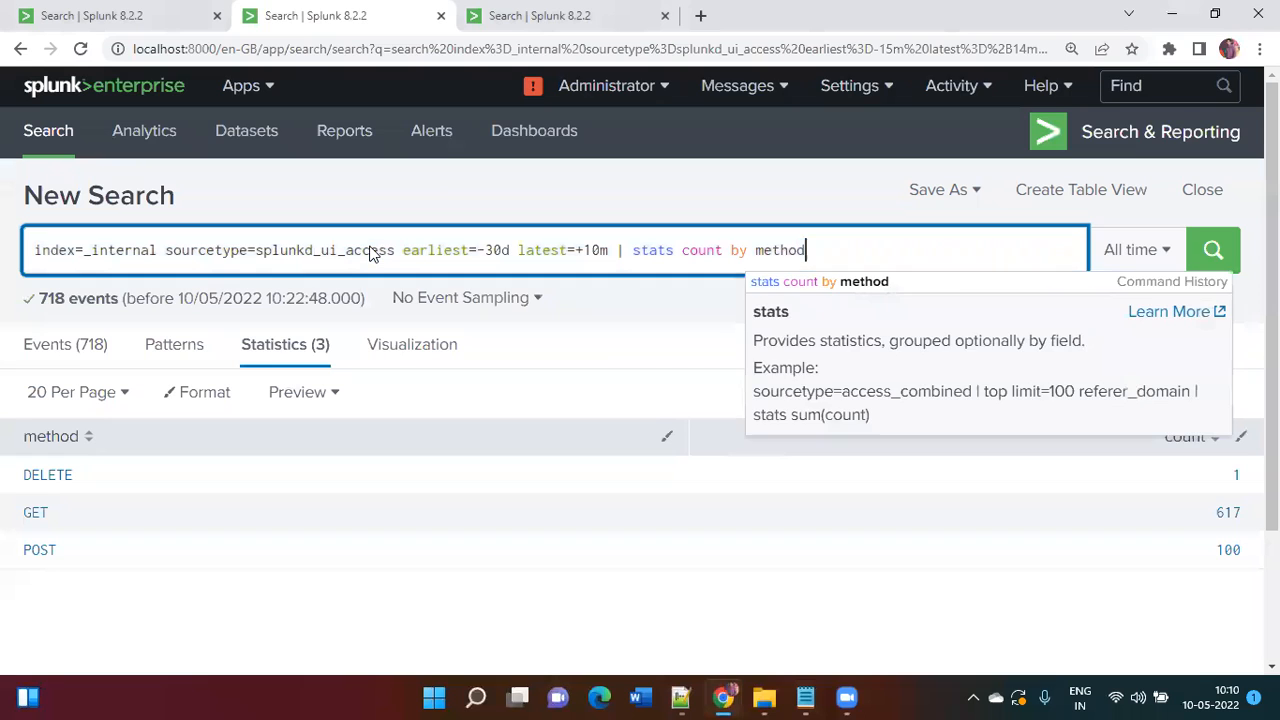
pyautogui.write('| append')
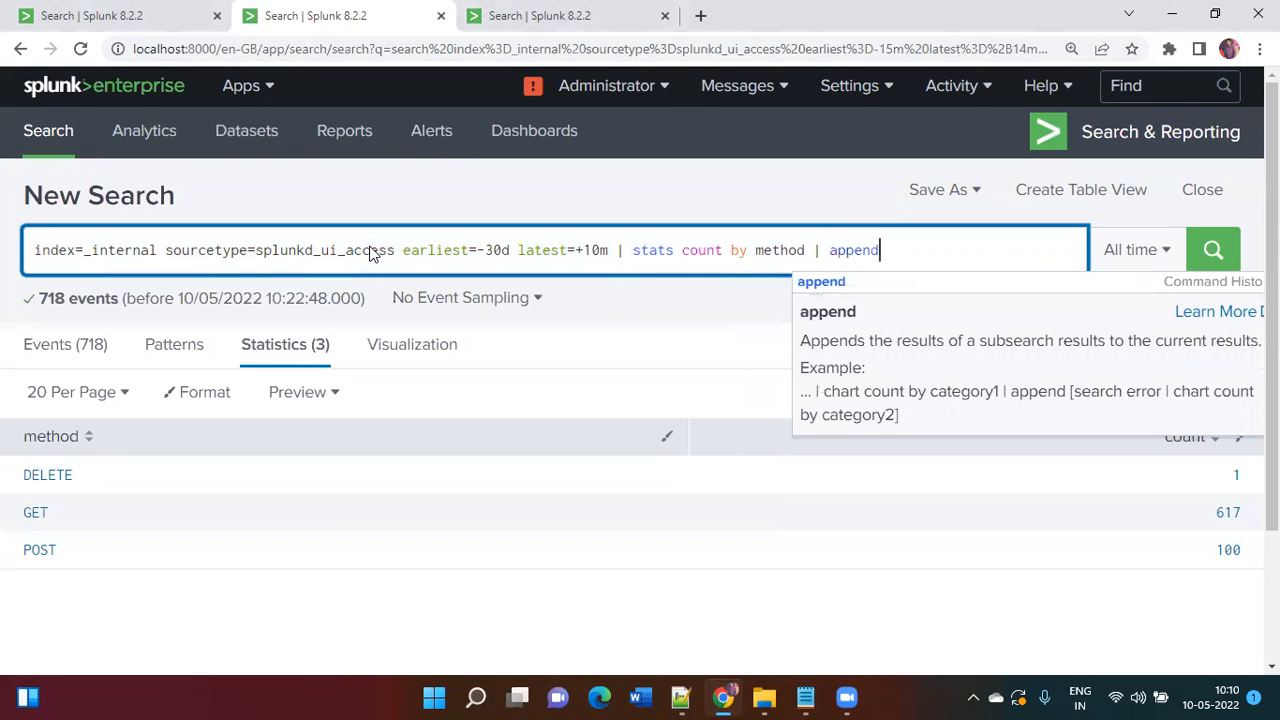
pyautogui.write('cols [ search')
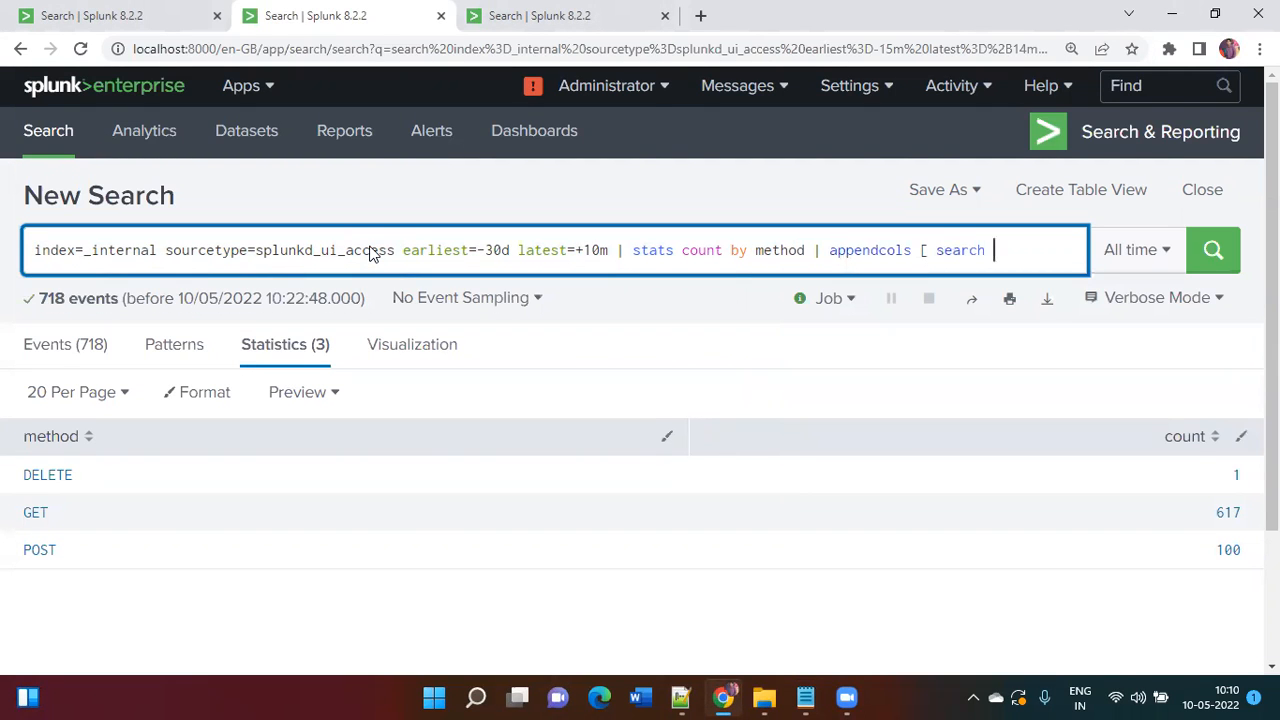
# Step: Insert the -15m/+14m method-count query into the subsearch and close the bracket
pyautogui.hotkey('alt', 'Tab')
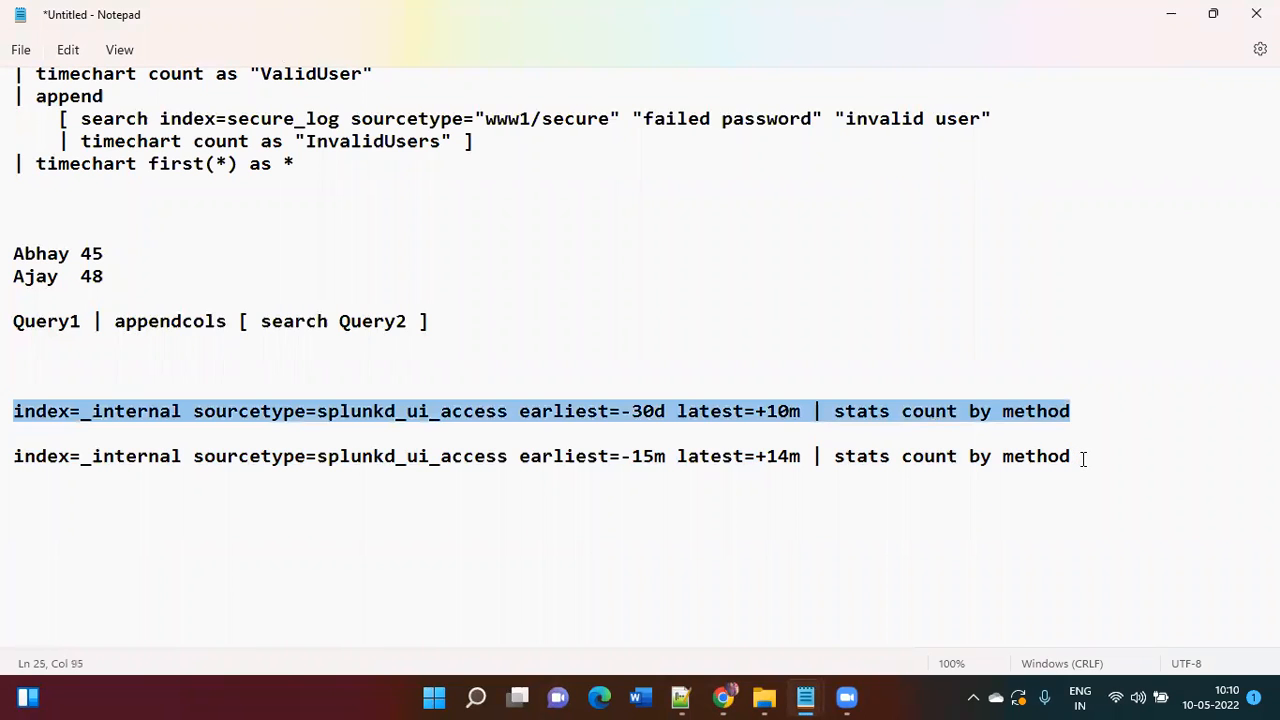
pyautogui.click(1082, 458)
pyautogui.tripleClick(1082, 458)
pyautogui.hotkey('ctrl', 'c')
pyautogui.hotkey('alt', 'Tab')
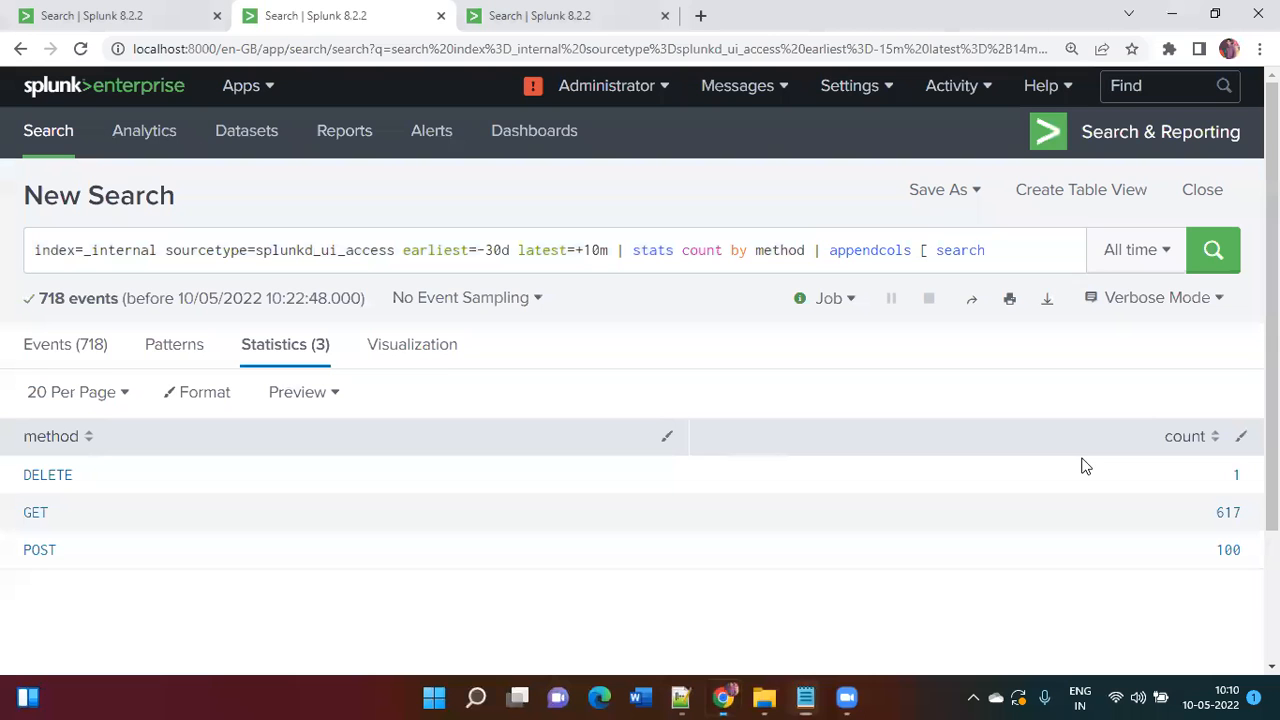
pyautogui.hotkey('ctrl', 'v')
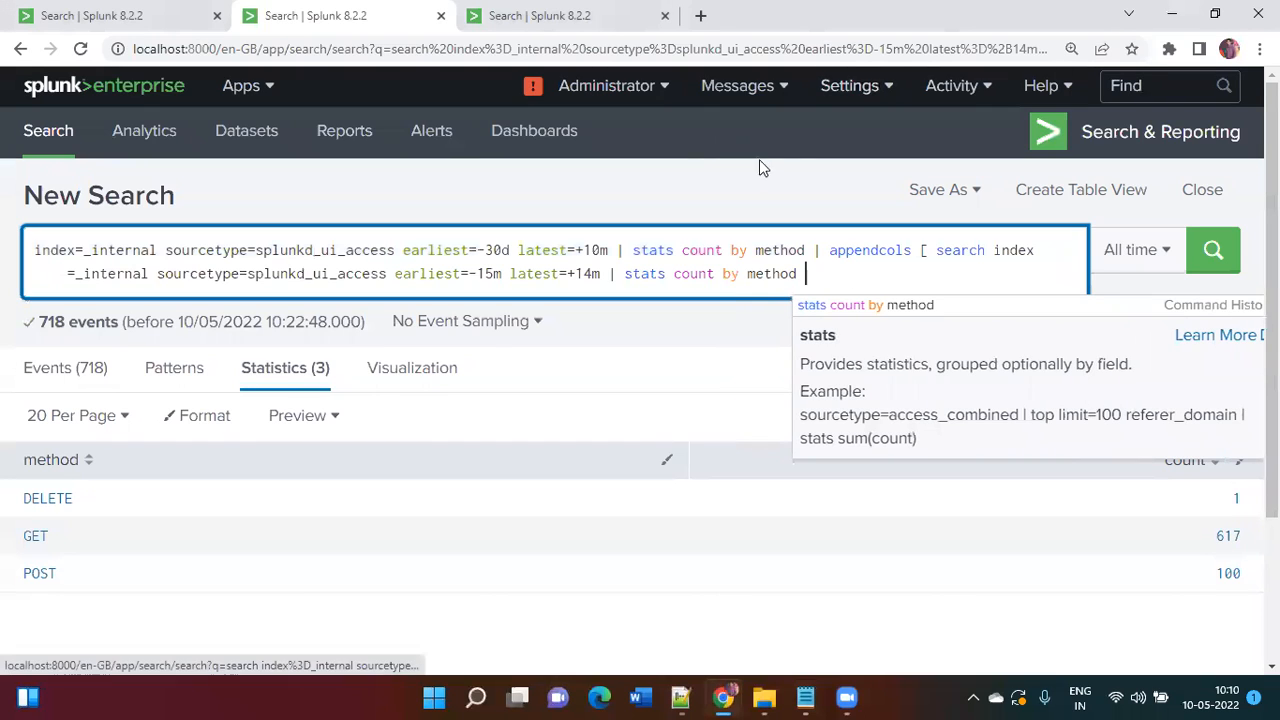
pyautogui.write(']')
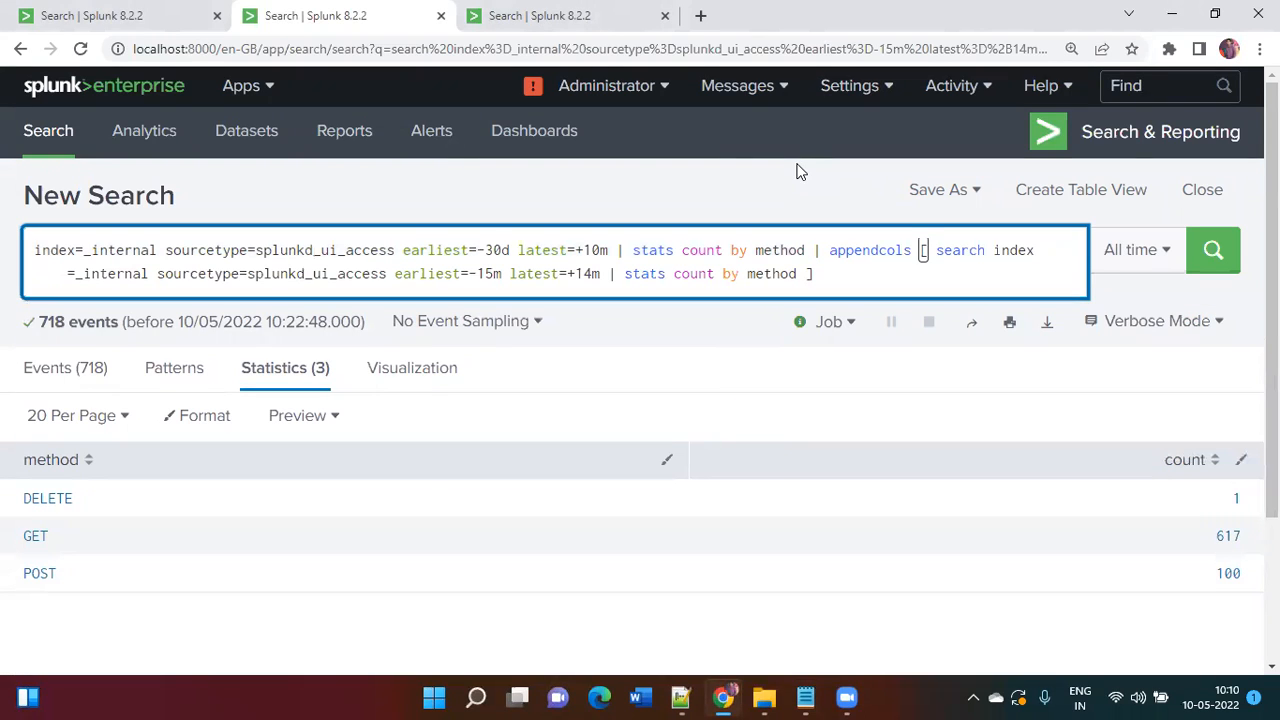
# Step: Format the combined search one pipe per line and run it
pyautogui.hotkey('ctrl', ']')
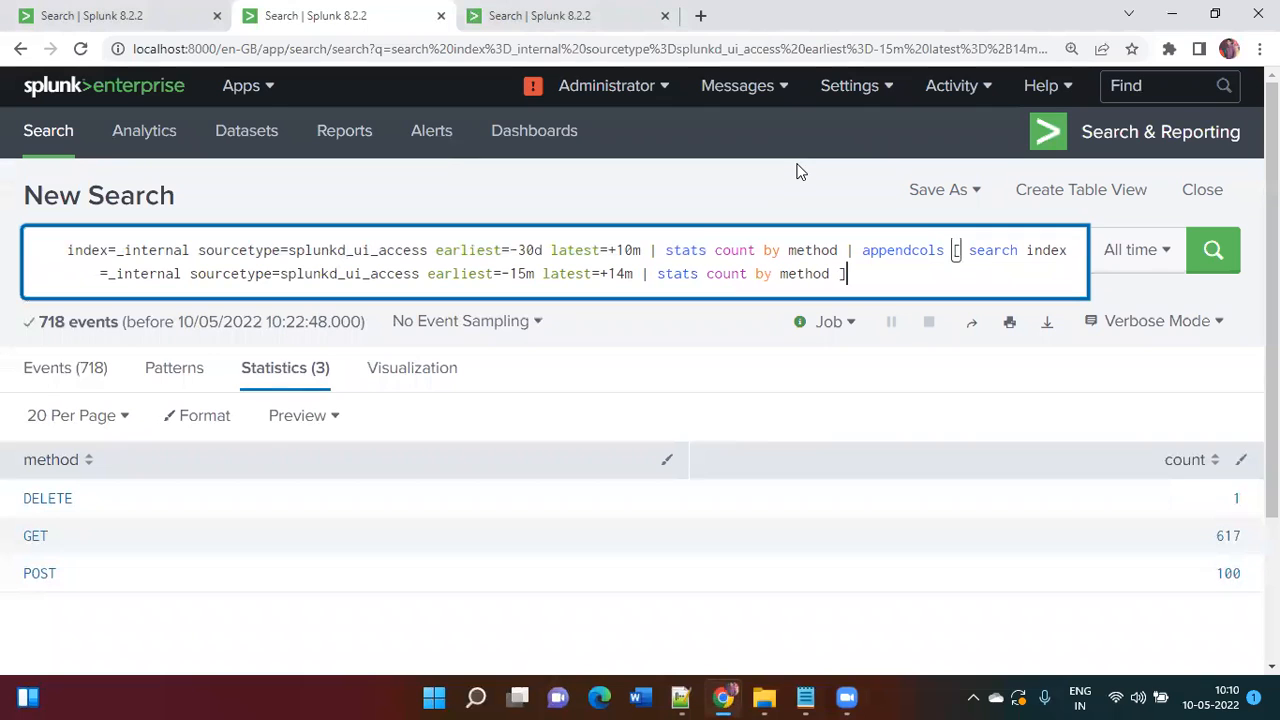
pyautogui.hotkey('ctrl', '\\')
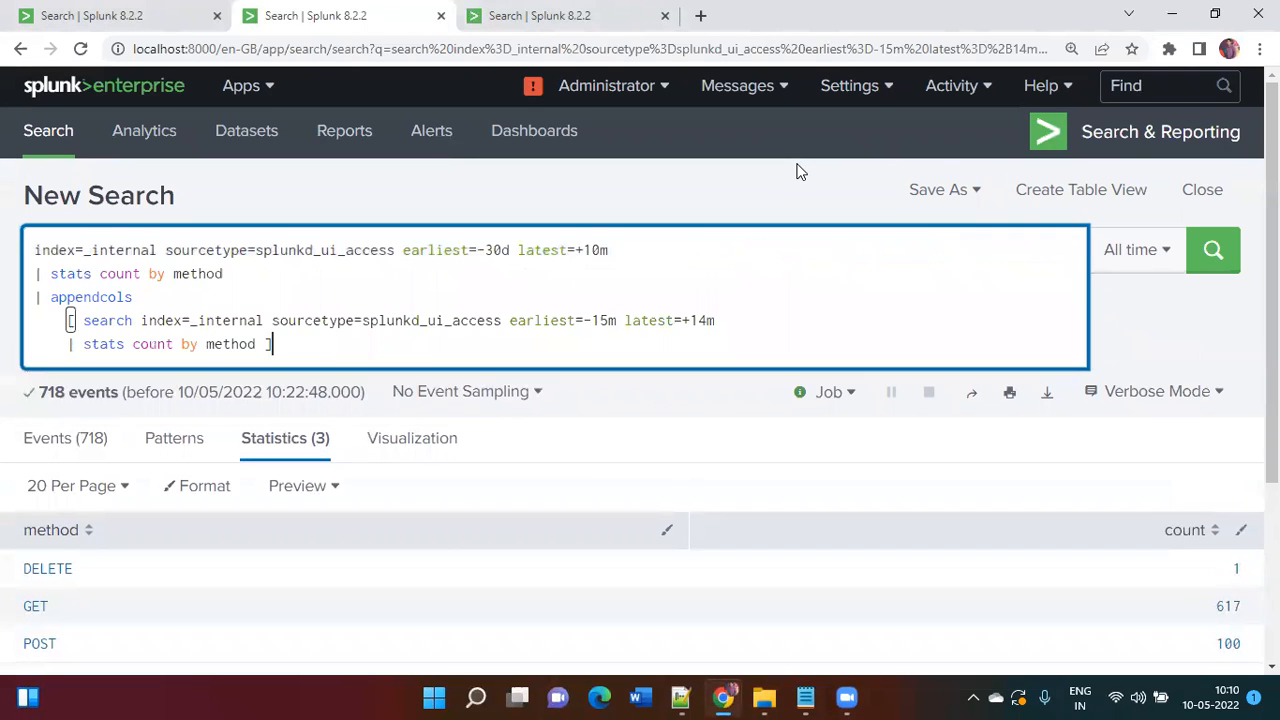
pyautogui.press('Return')
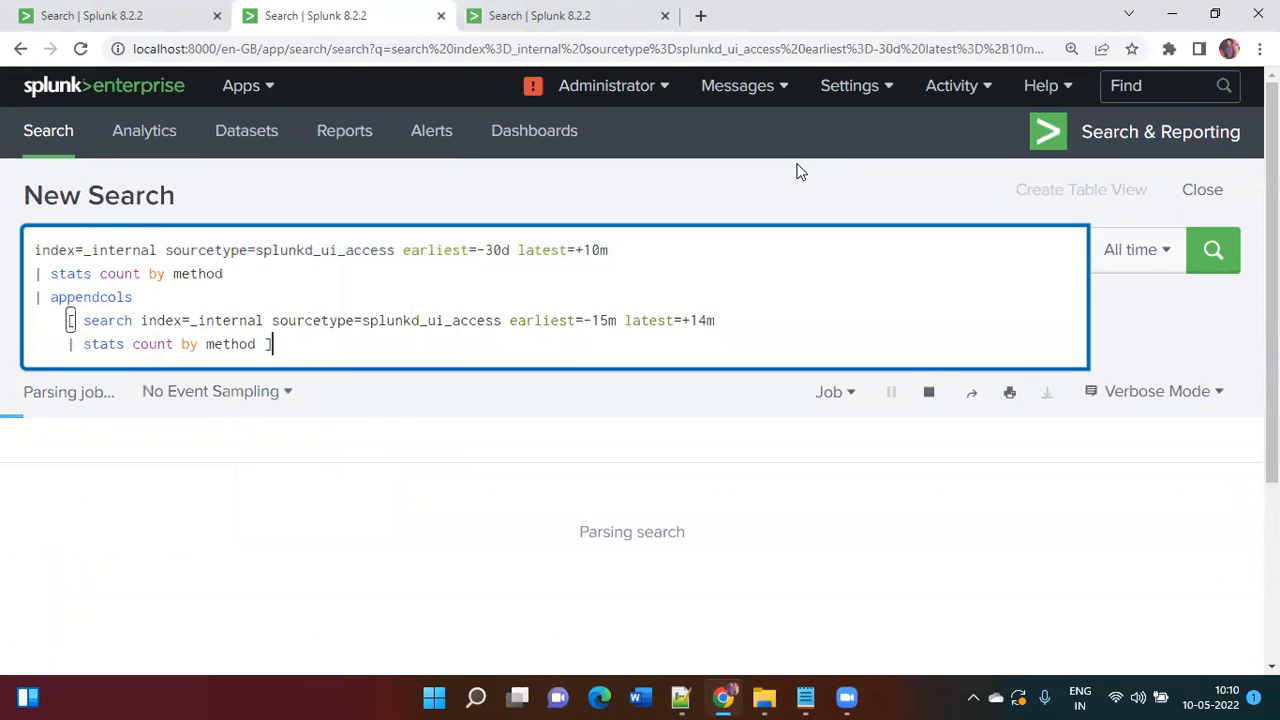
pyautogui.click(563, 23)
pyautogui.rightClick(563, 23)
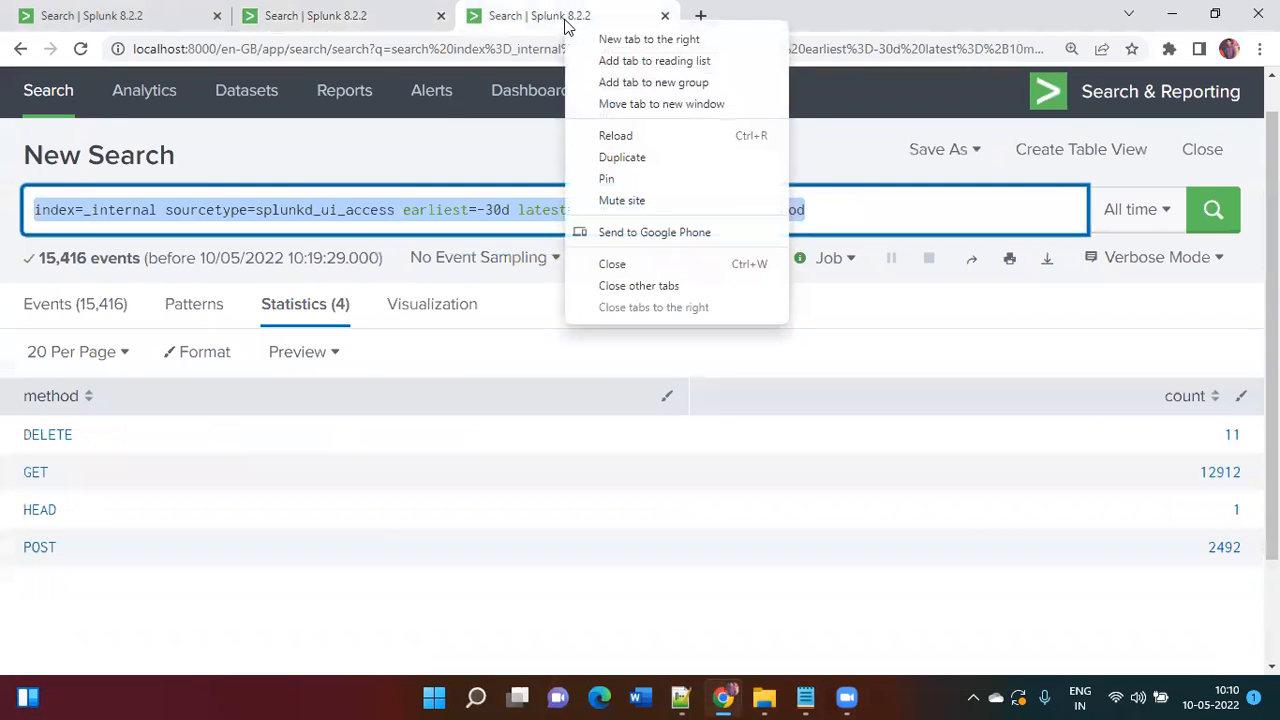
pyautogui.click(622, 161)
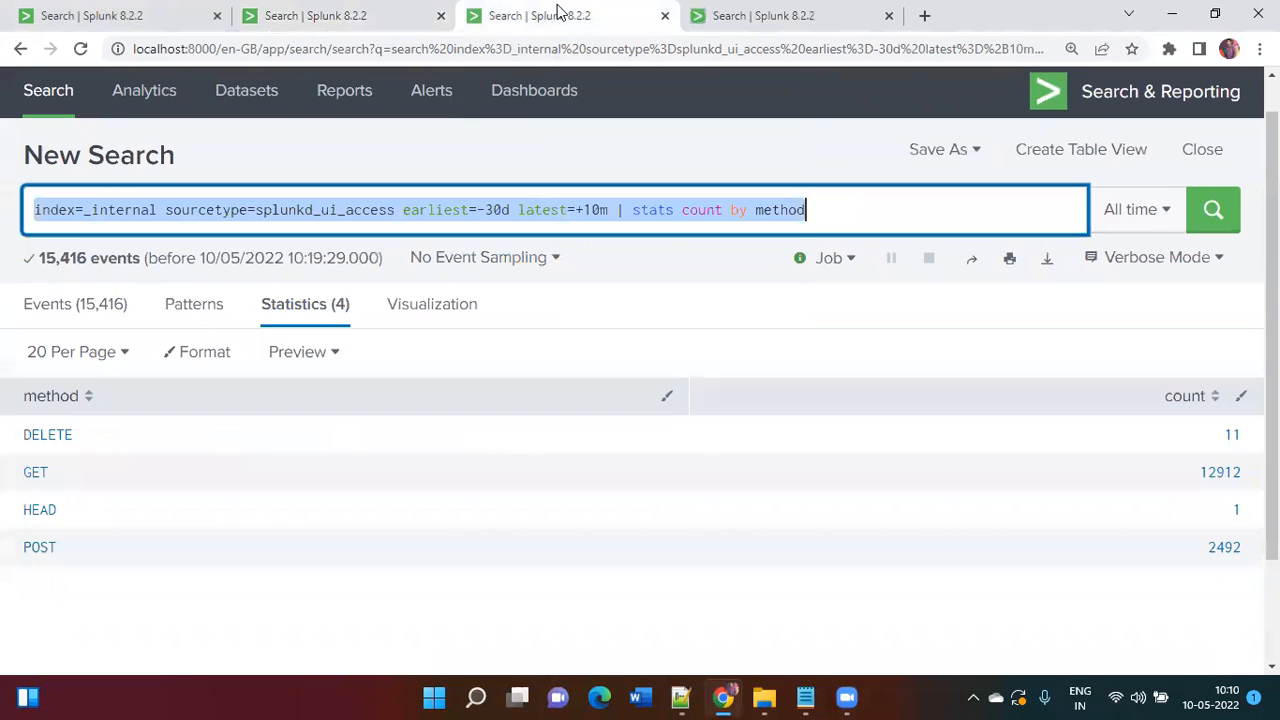
pyautogui.hotkey('alt', 'Tab')
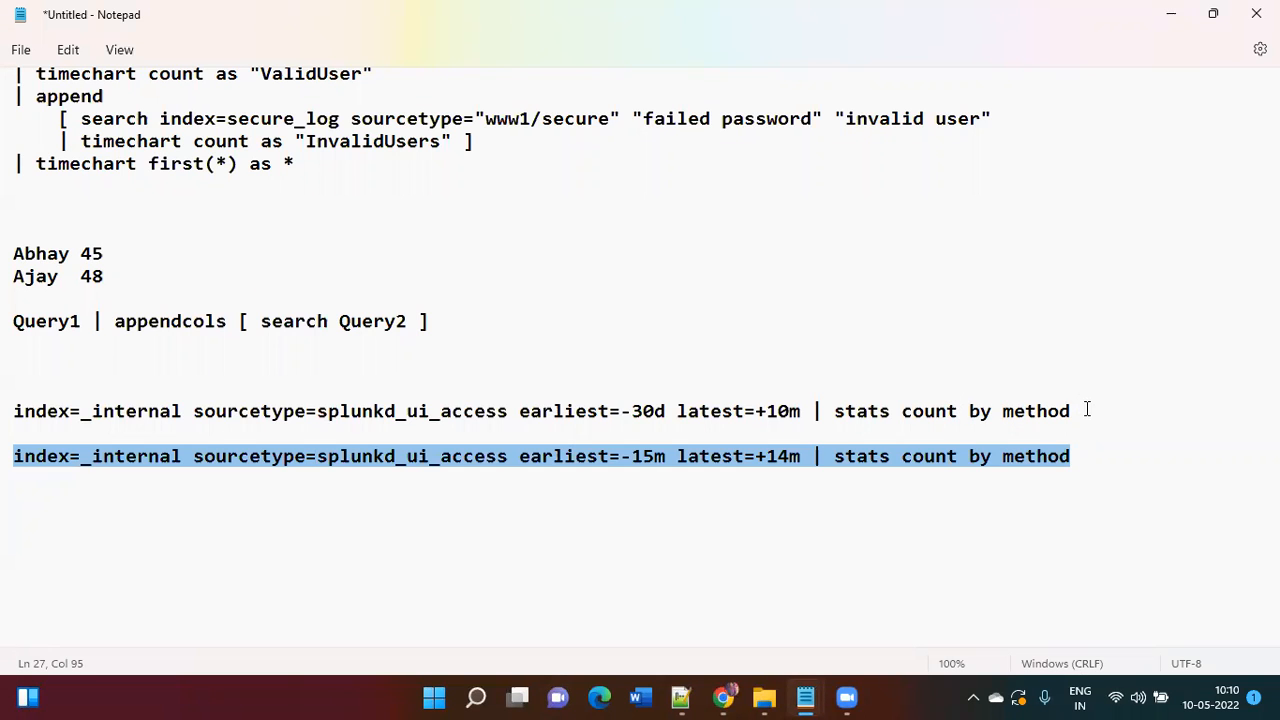
pyautogui.hotkey('alt', 'Tab')
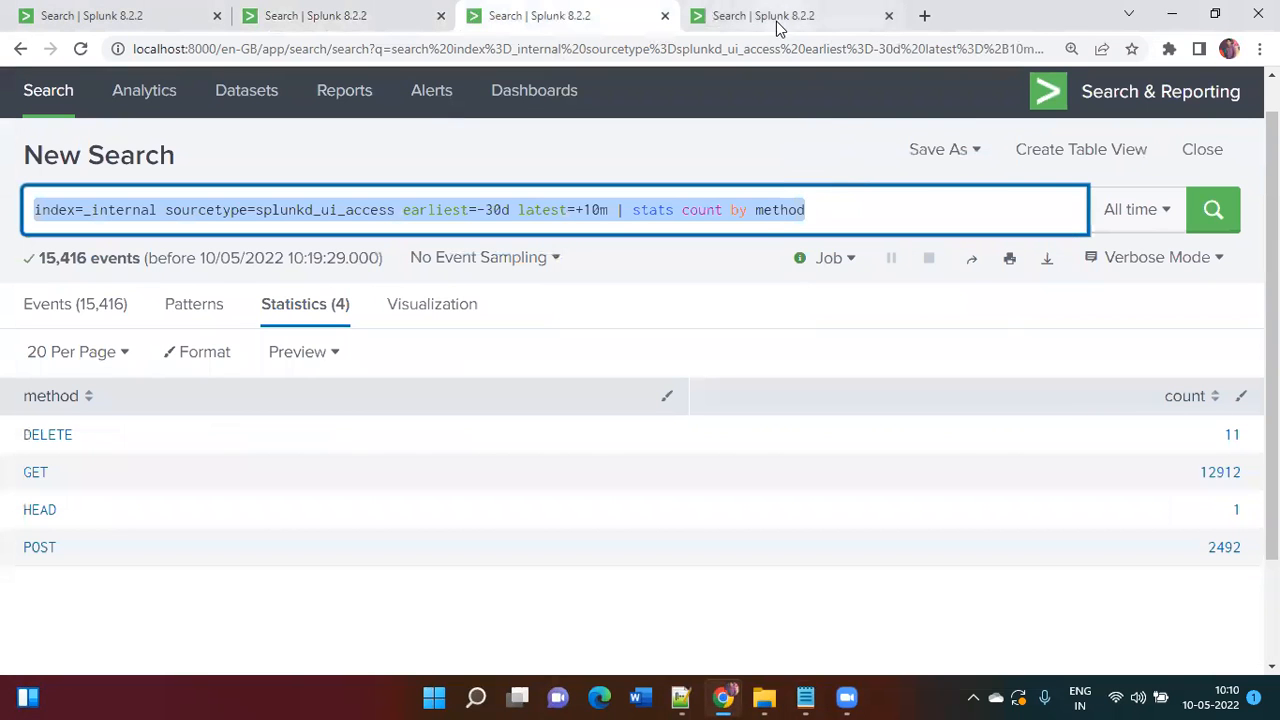
pyautogui.click(775, 18)
pyautogui.click(591, 207)
pyautogui.hotkey('ctrl', 'a')
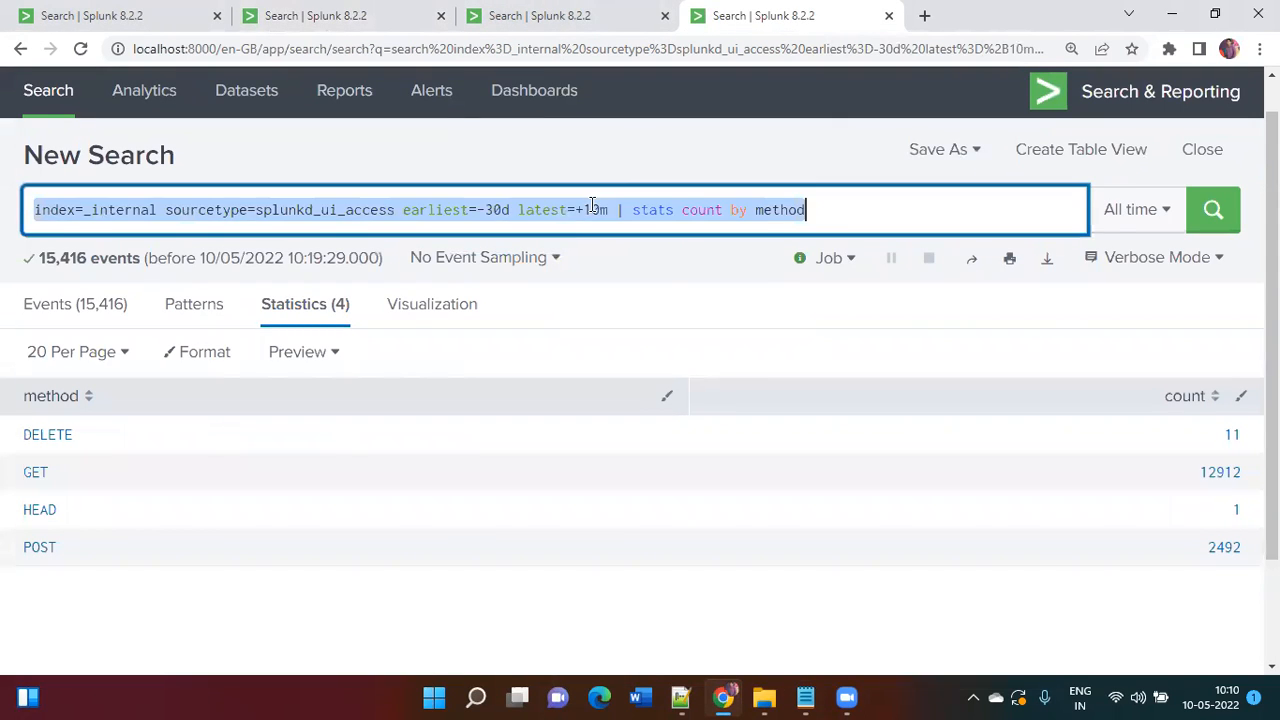
pyautogui.hotkey('ctrl', 'v')
pyautogui.press('Return')
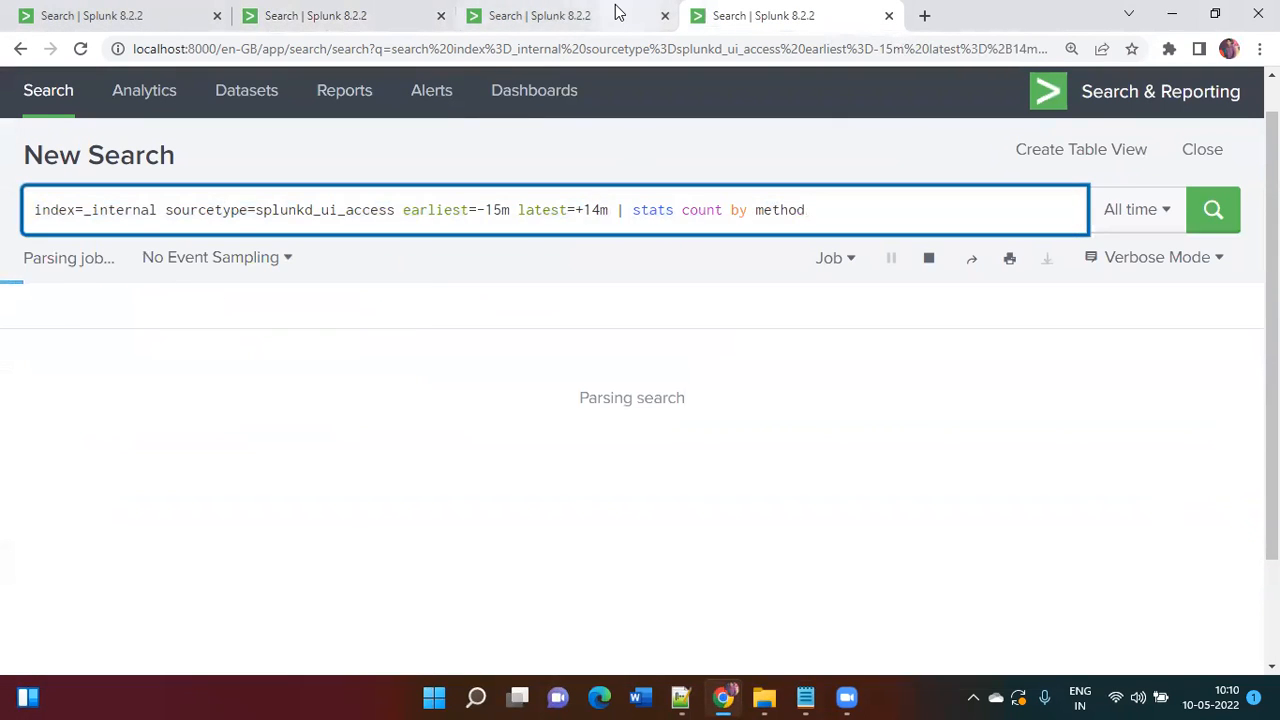
pyautogui.click(615, 13)
pyautogui.click(802, 118)
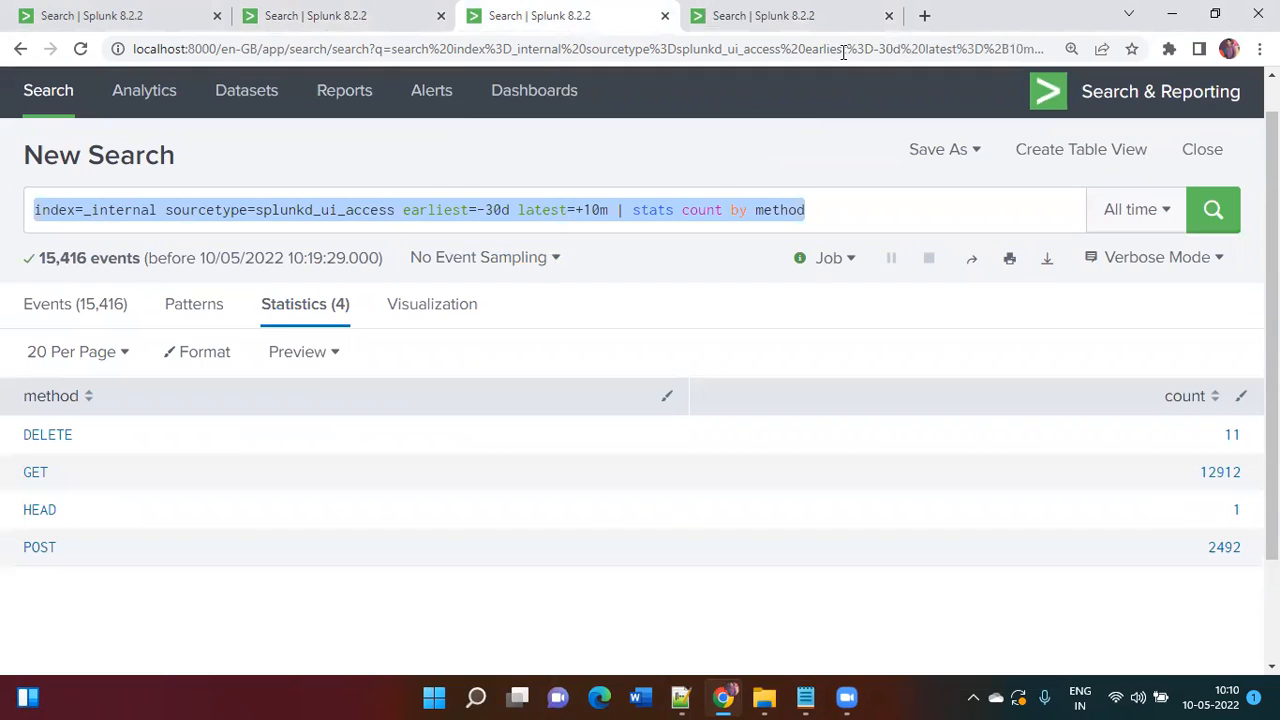
pyautogui.click(806, 12)
pyautogui.click(398, 12)
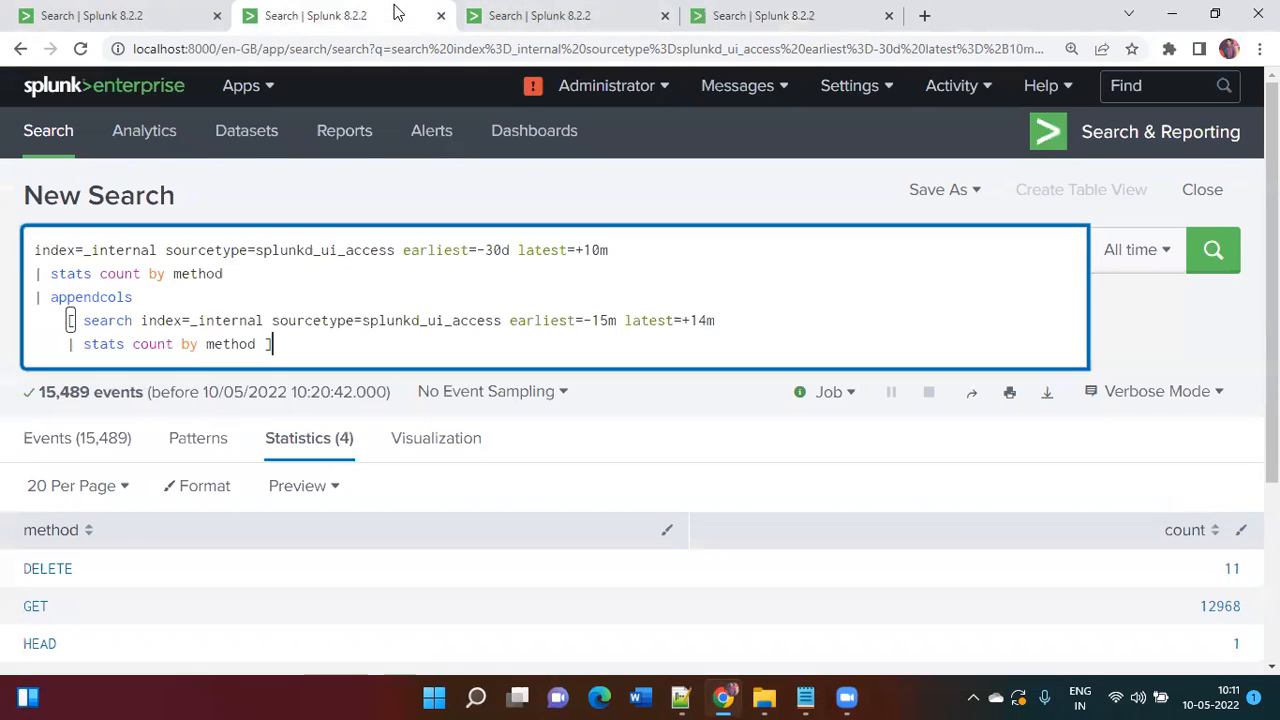
# Step: Label the counts as "First" and as "Second" and rerun, giving 15,604 events
pyautogui.scroll(-1, 708, 335)
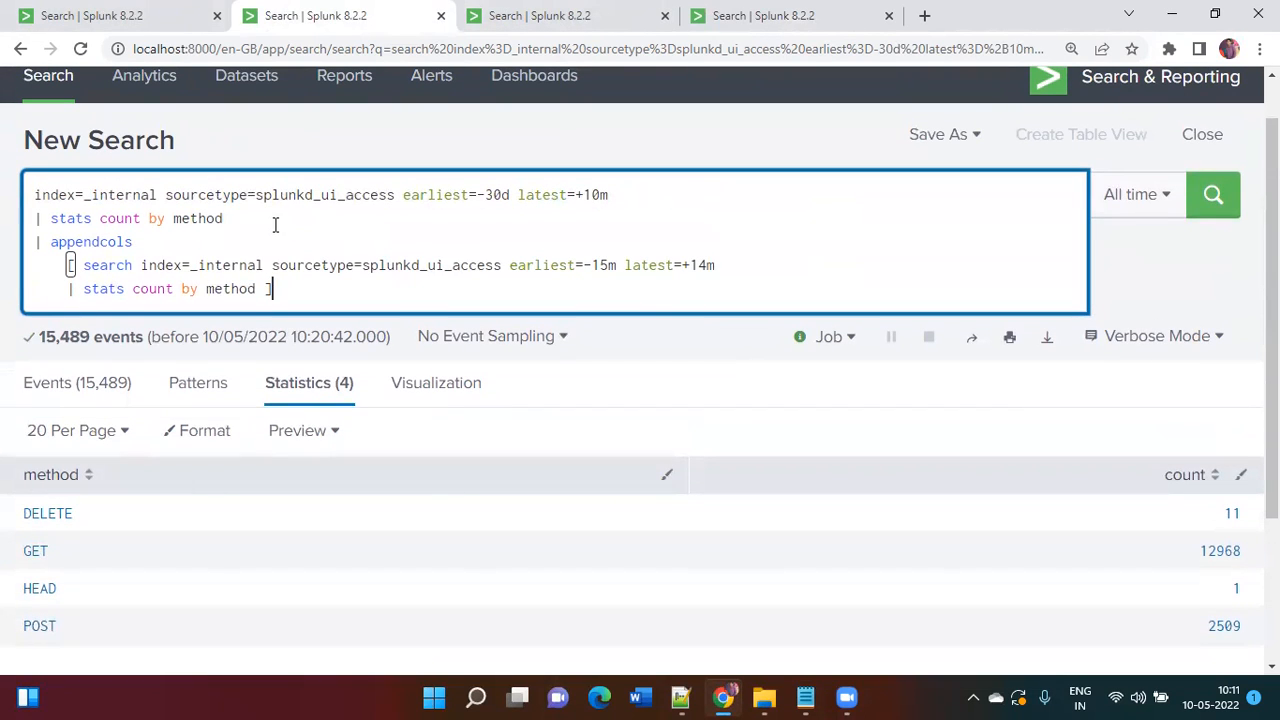
pyautogui.click(147, 218)
pyautogui.write('as "')
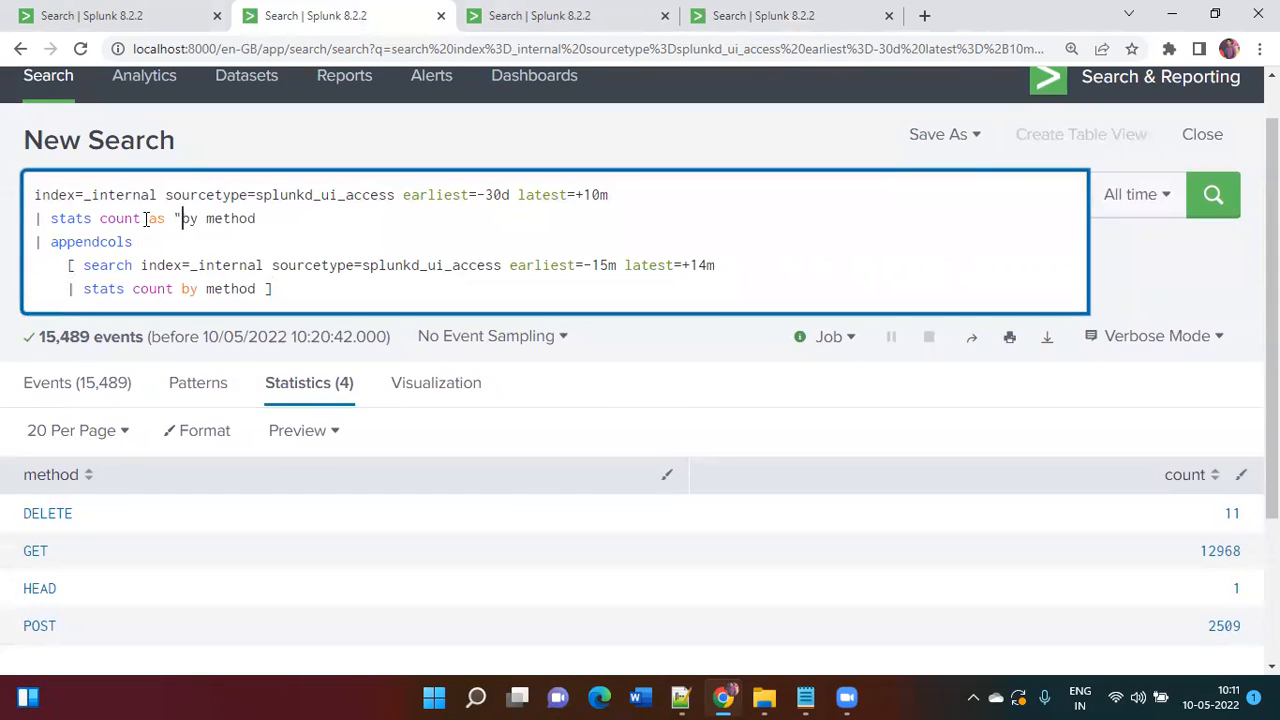
pyautogui.write('First"')
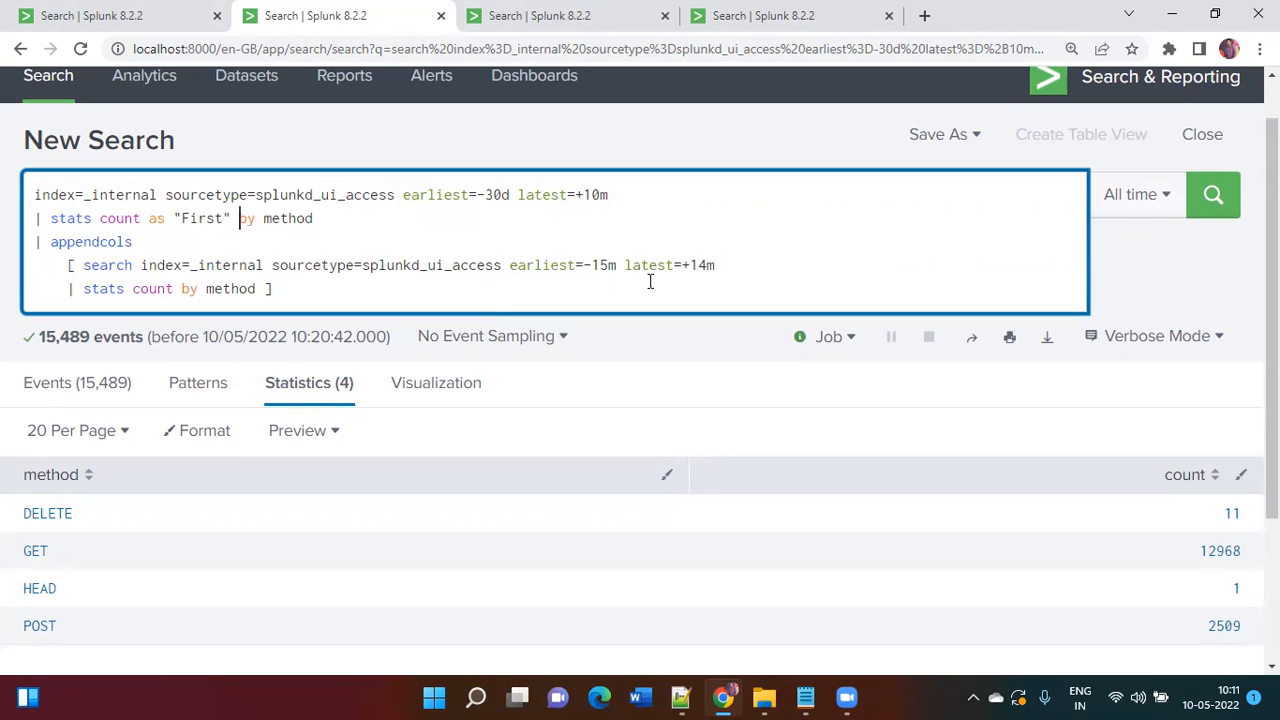
pyautogui.click(183, 288)
pyautogui.write('as "Second"')
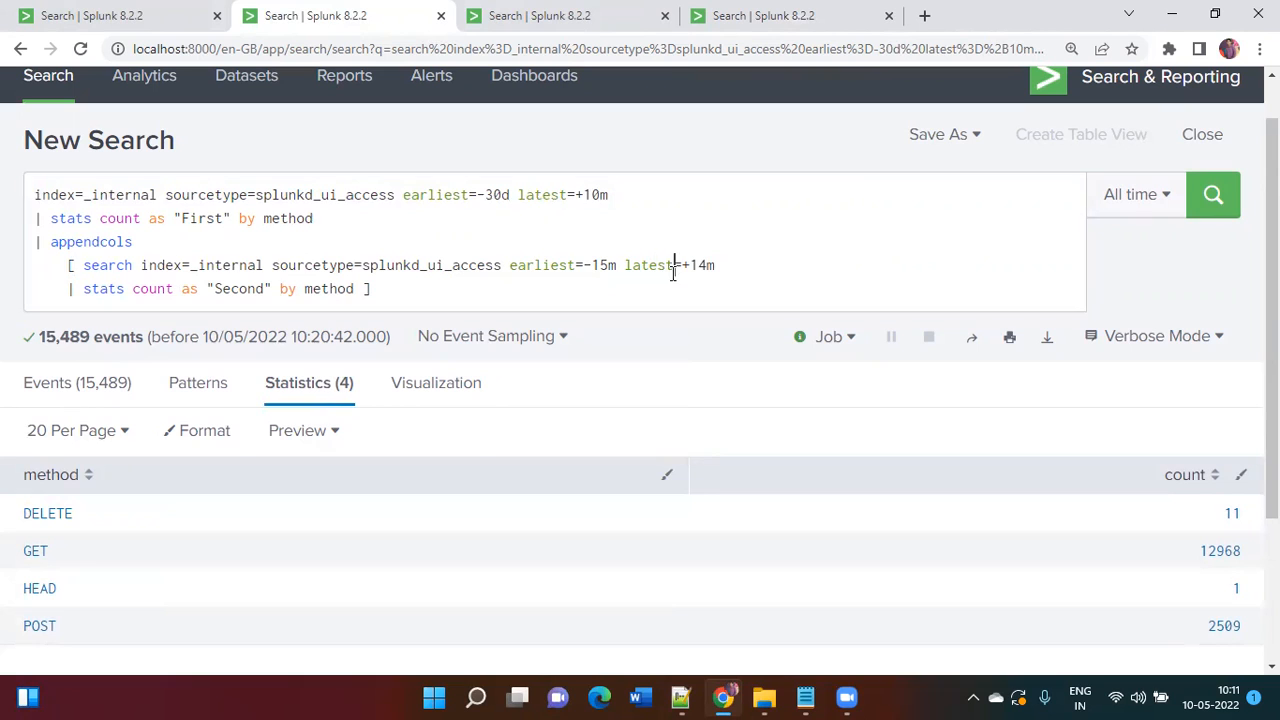
pyautogui.press('Return')
# Step: Check the standalone 30-day and 15-minute searches, then return to the appendcols results
pyautogui.click(614, 28)
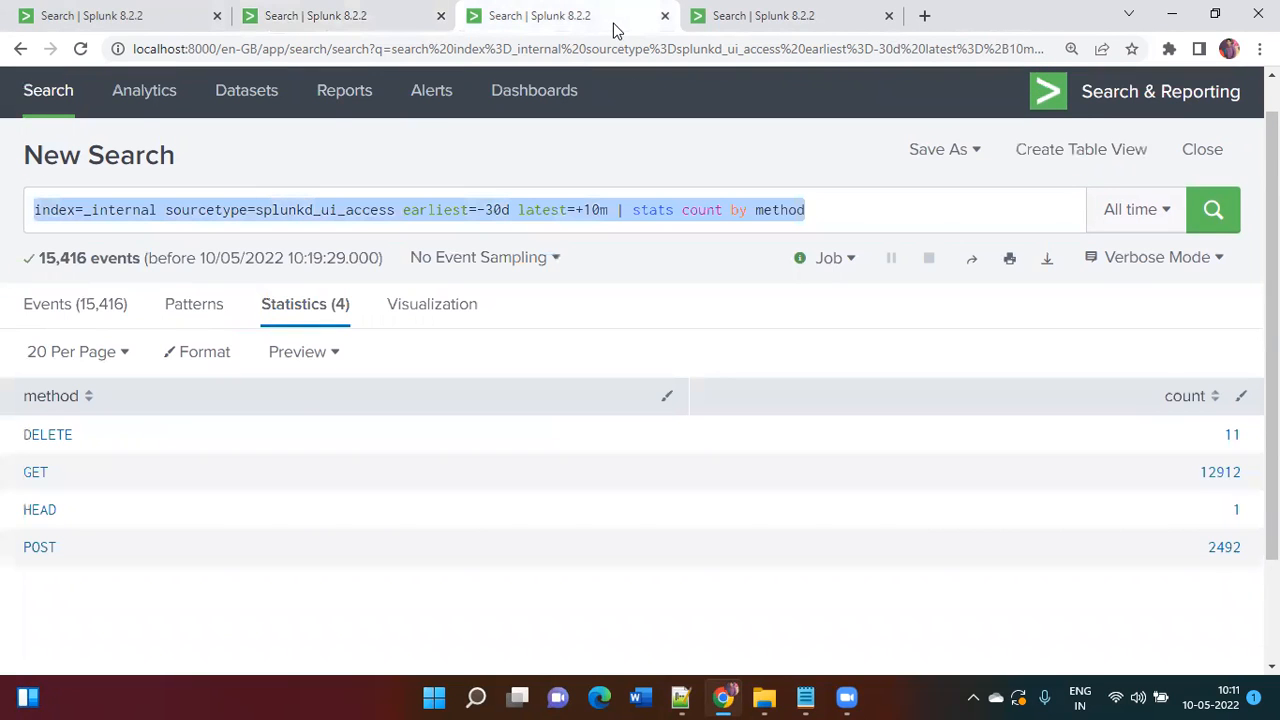
pyautogui.click(732, 20)
pyautogui.click(396, 8)
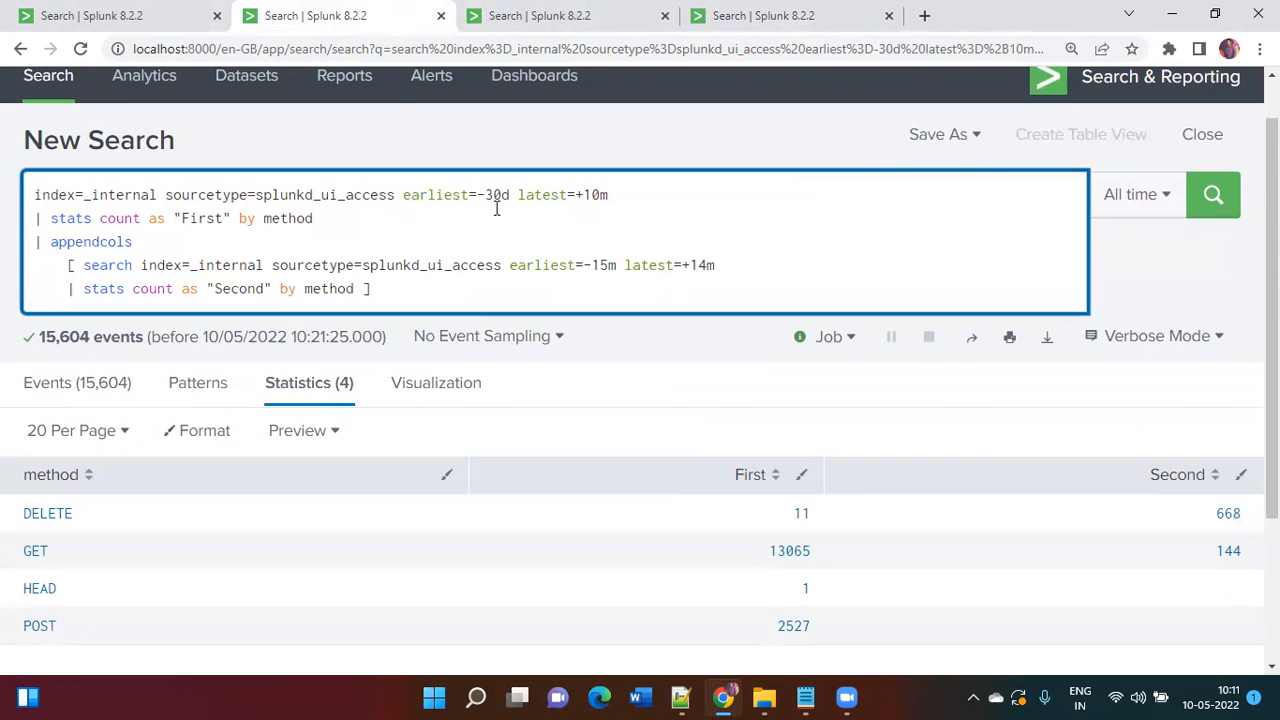
pyautogui.scroll(-2, 497, 206)
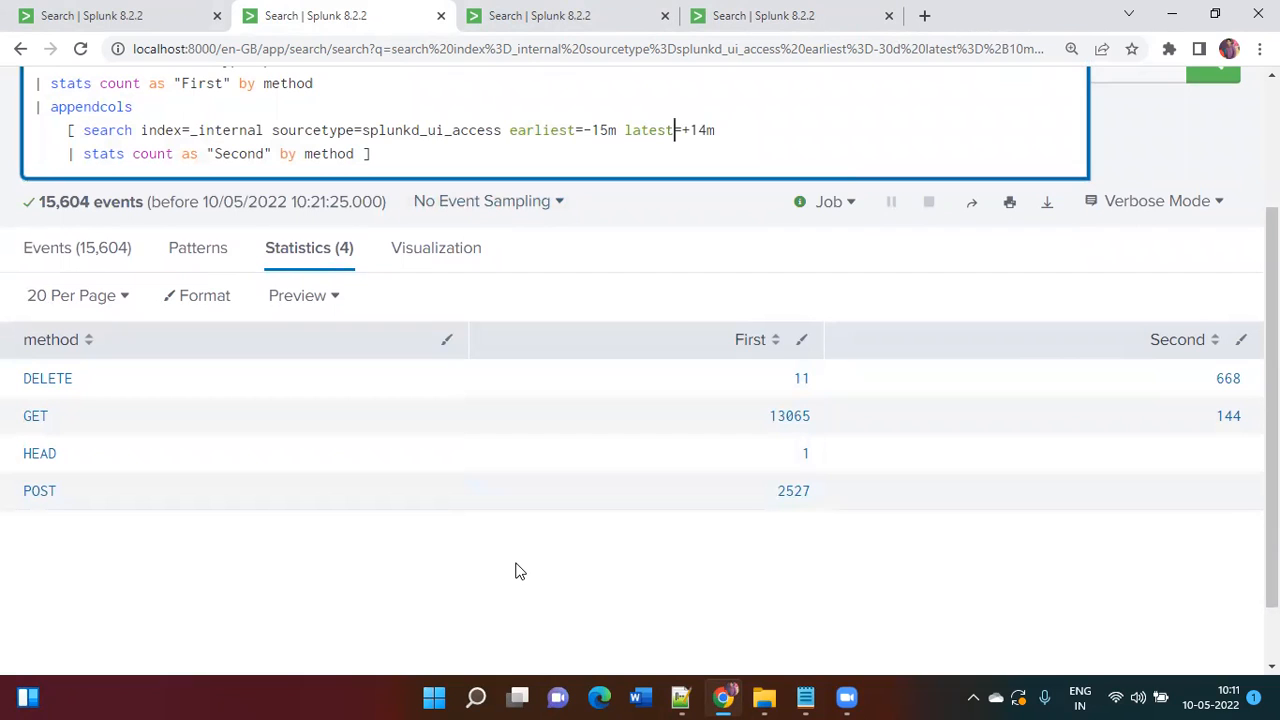
# Step: Rerun the standalone 30-day search and compare it with the appendcols results
pyautogui.click(593, 22)
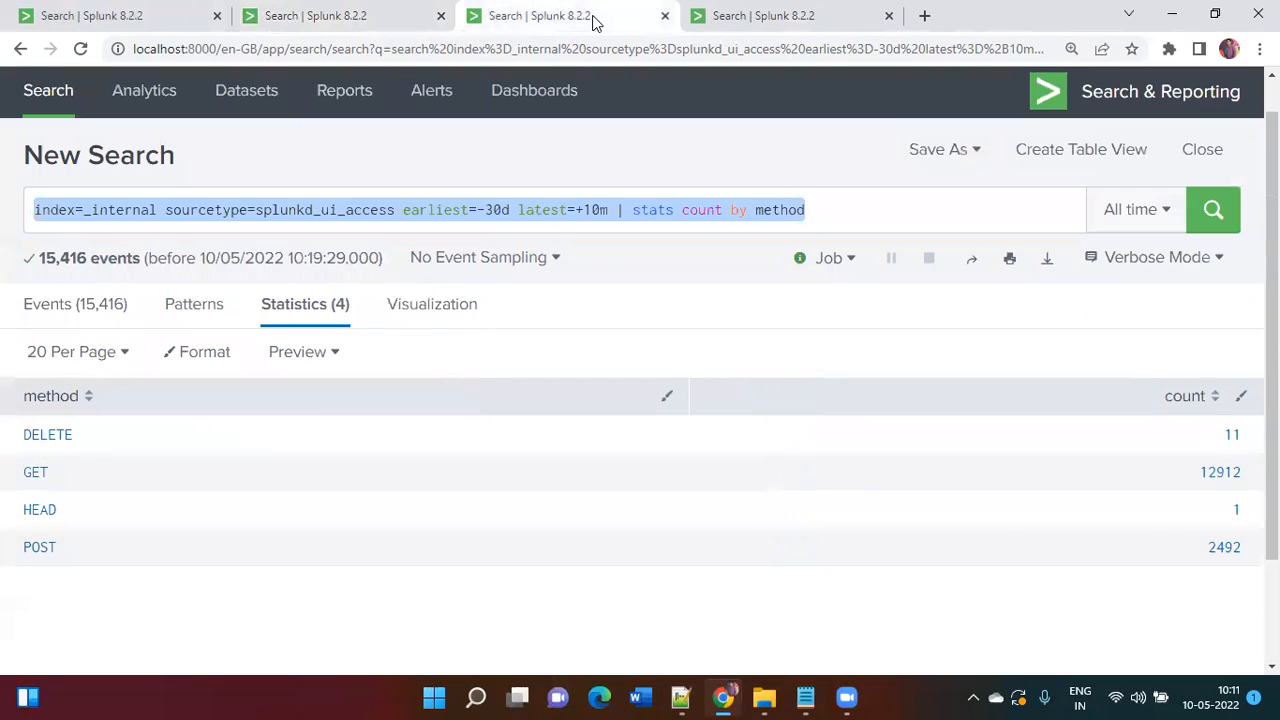
pyautogui.click(636, 210)
pyautogui.press('Return')
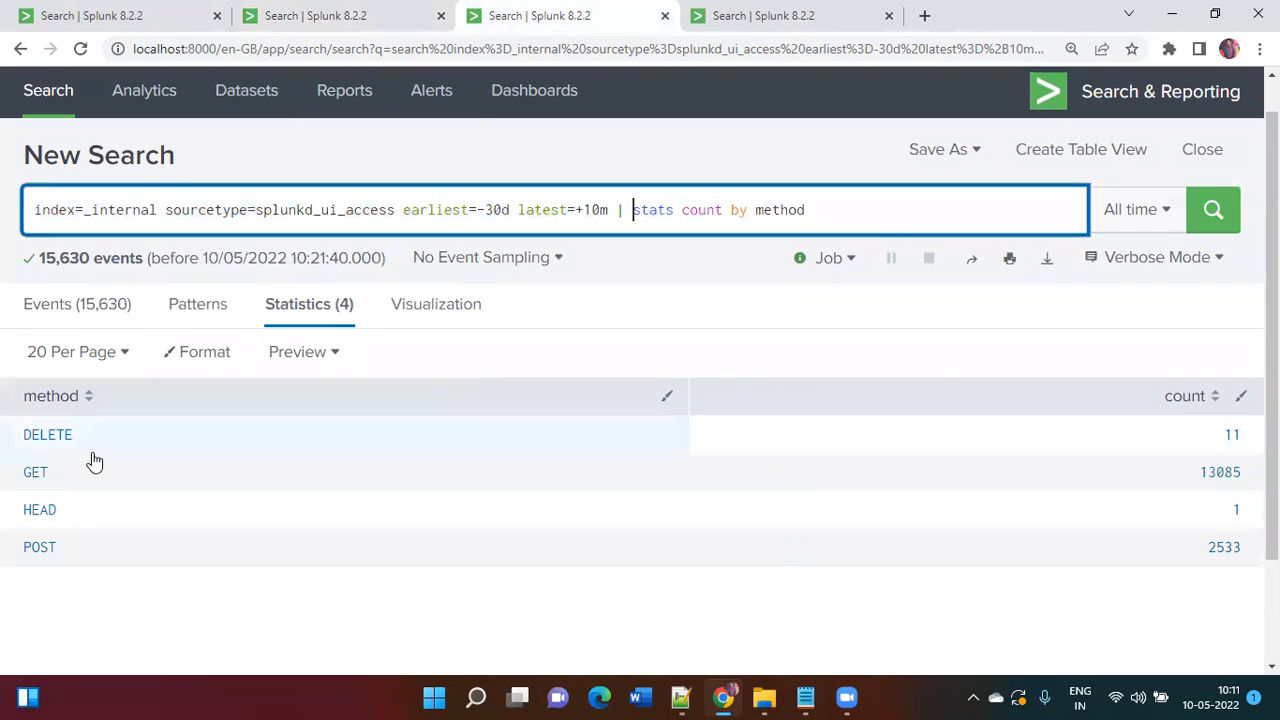
pyautogui.click(379, 10)
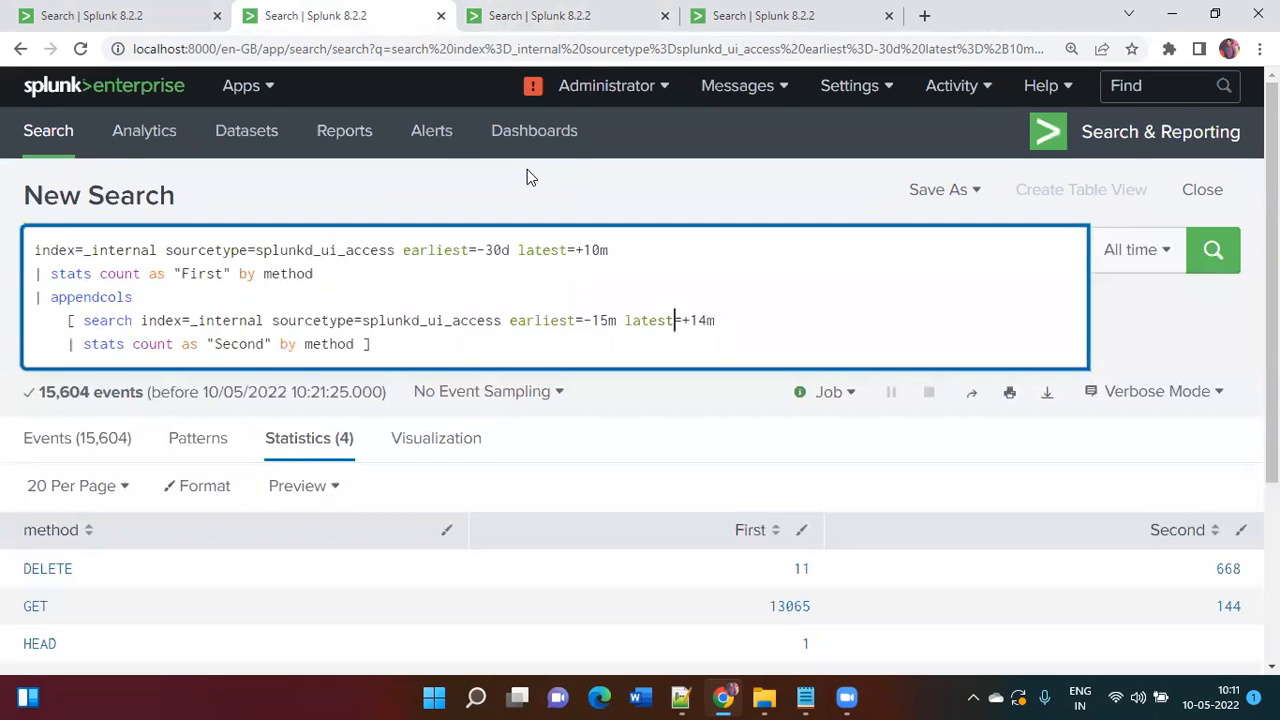
pyautogui.click(600, 12)
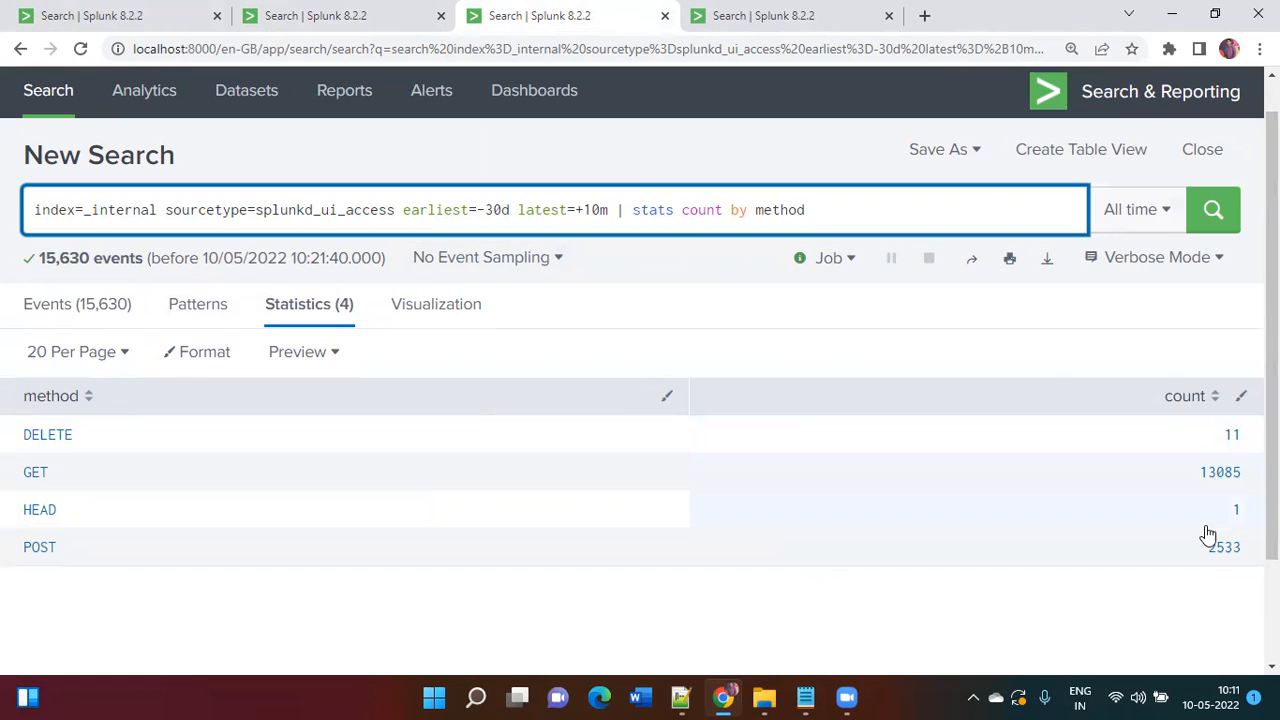
pyautogui.click(340, 15)
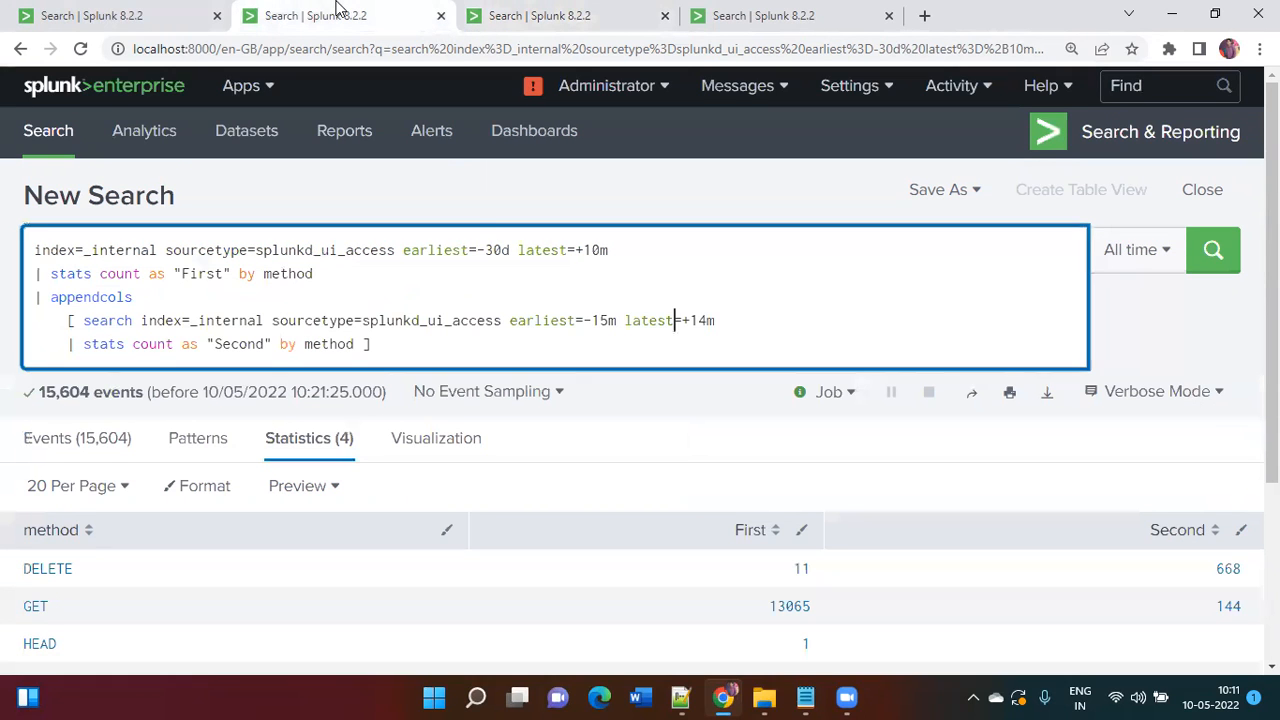
pyautogui.scroll(-2, 557, 281)
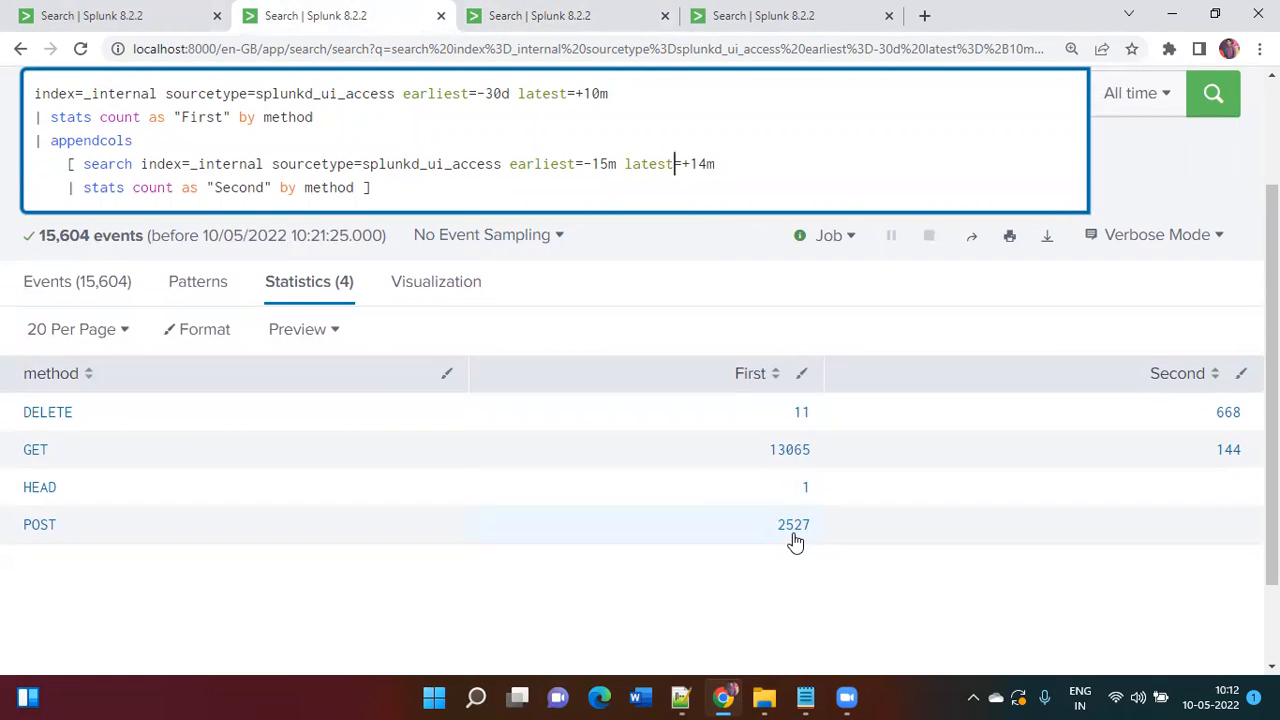
# Step: Rerun the standalone 15-minute search and compare its GET and POST counts
pyautogui.click(806, 12)
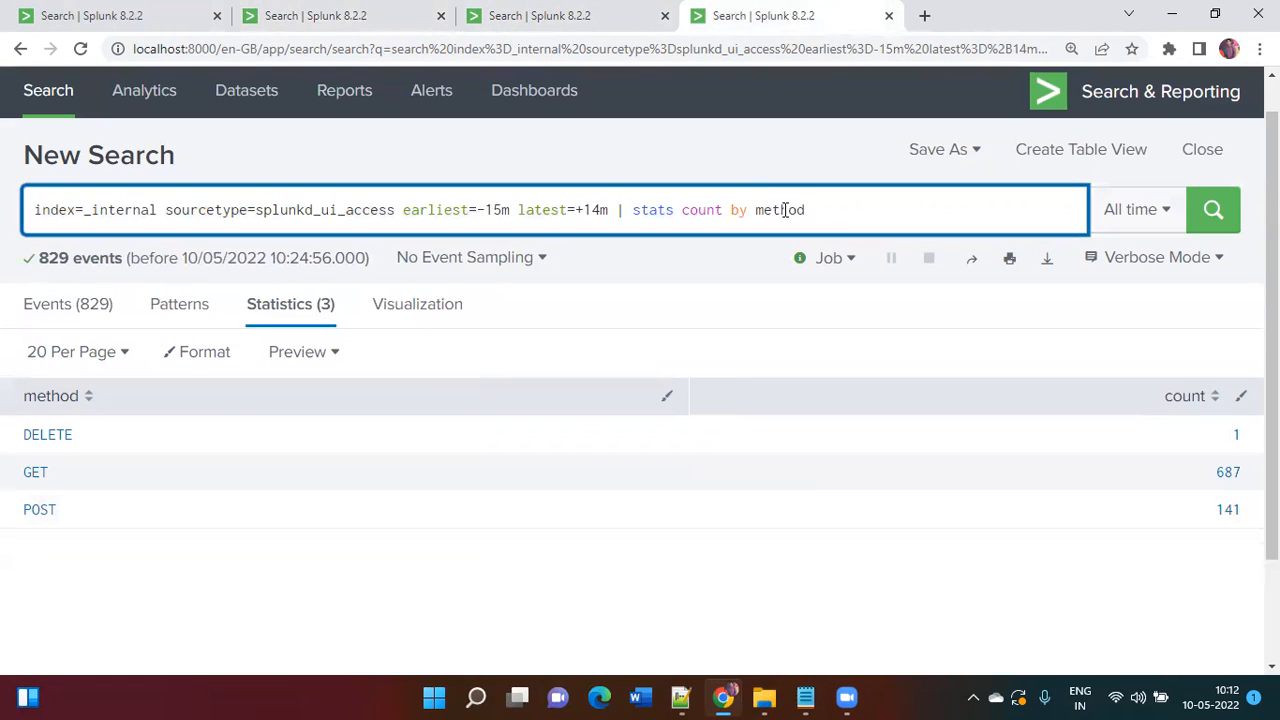
pyautogui.press('Return')
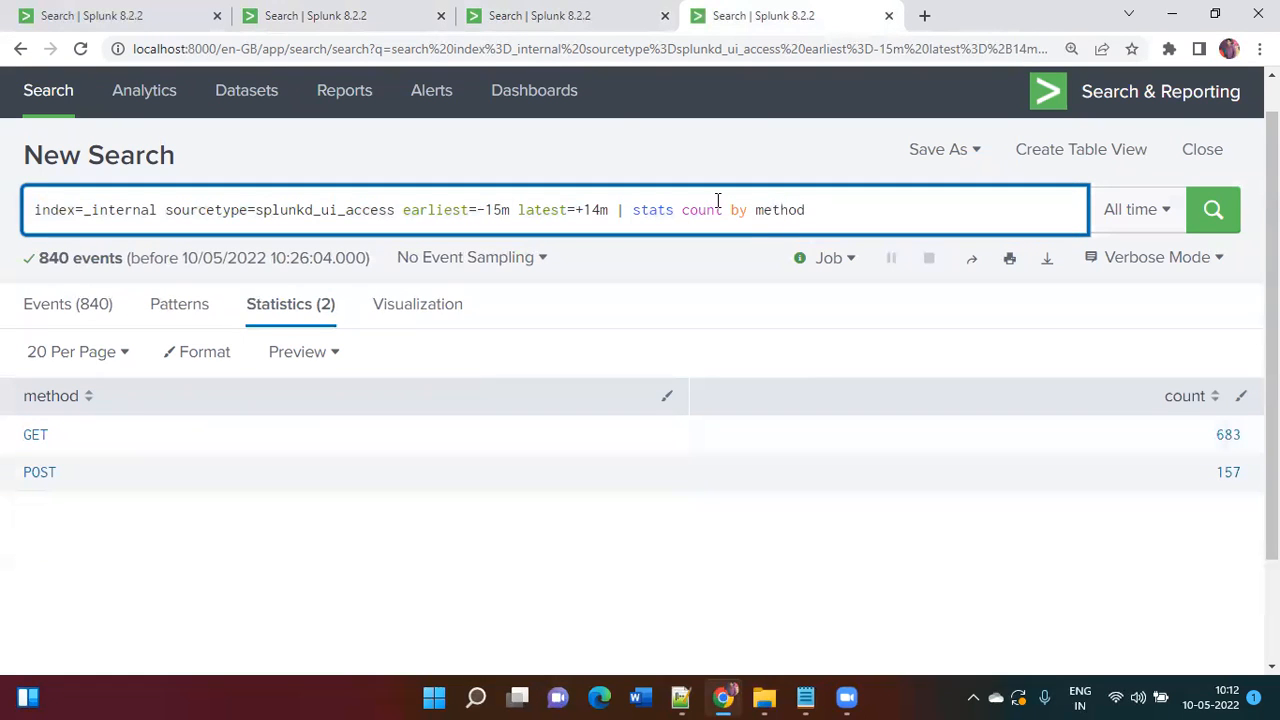
pyautogui.click(513, 8)
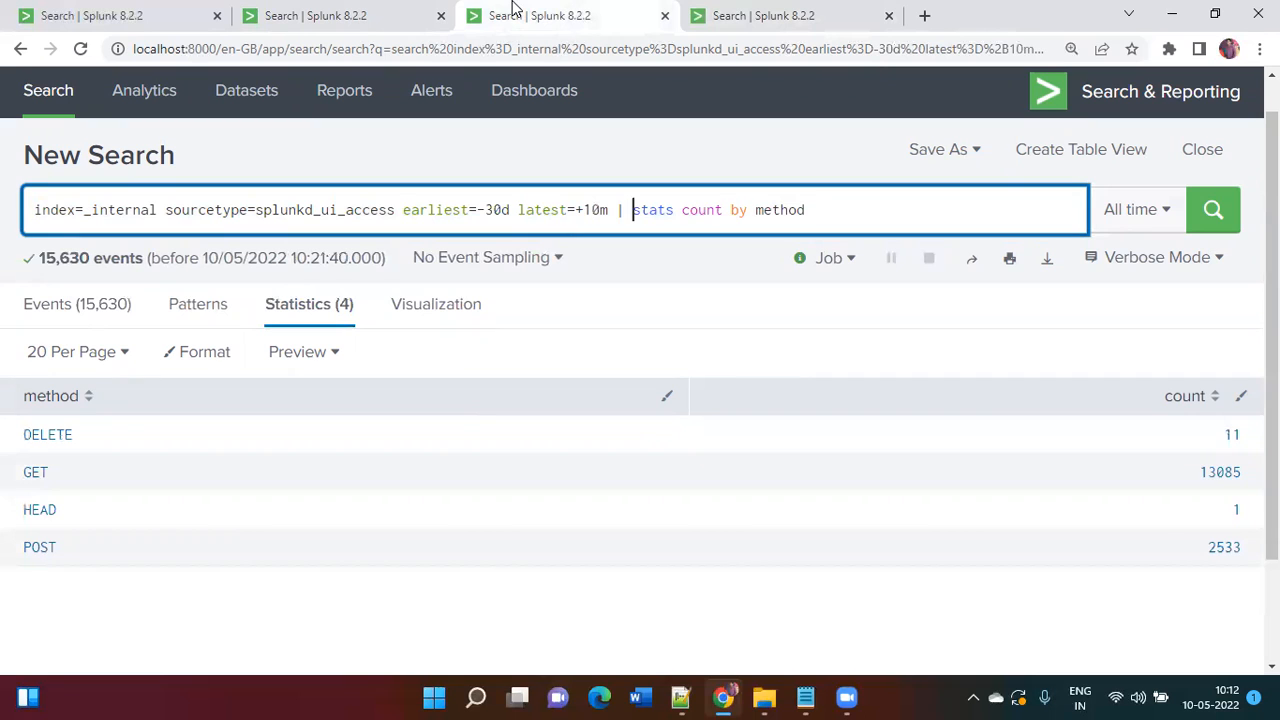
pyautogui.click(408, 8)
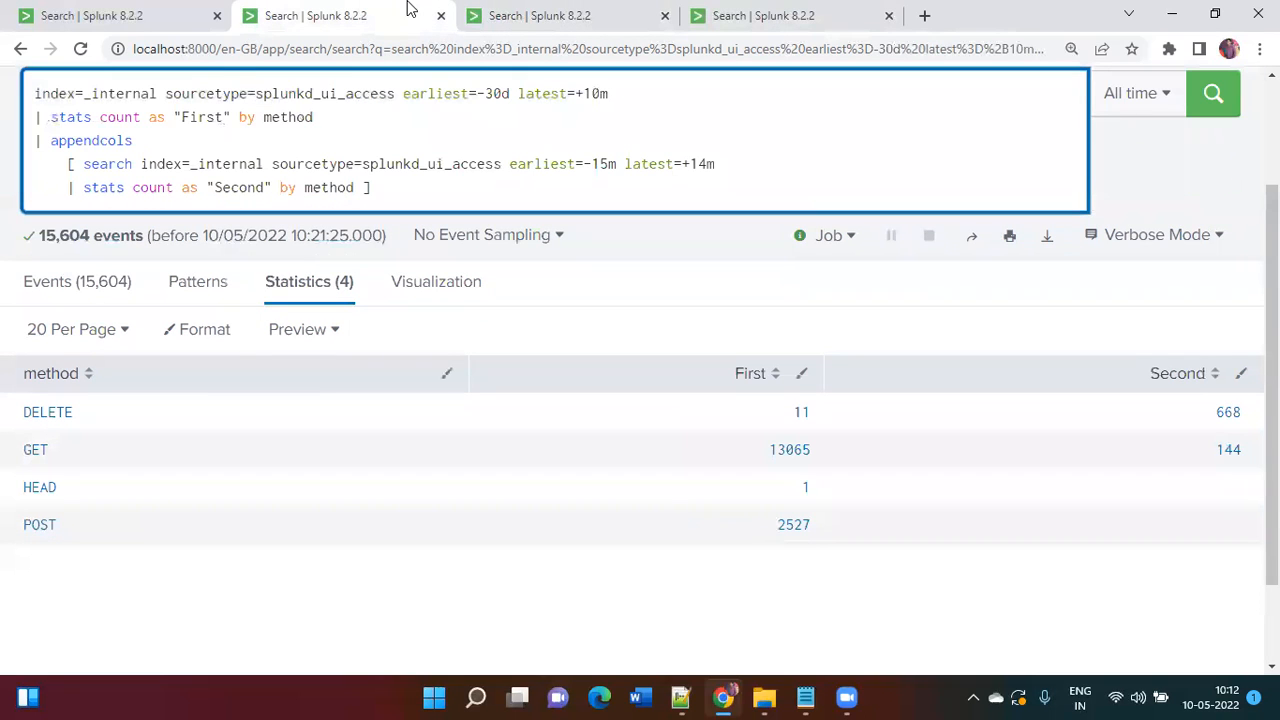
pyautogui.click(800, 12)
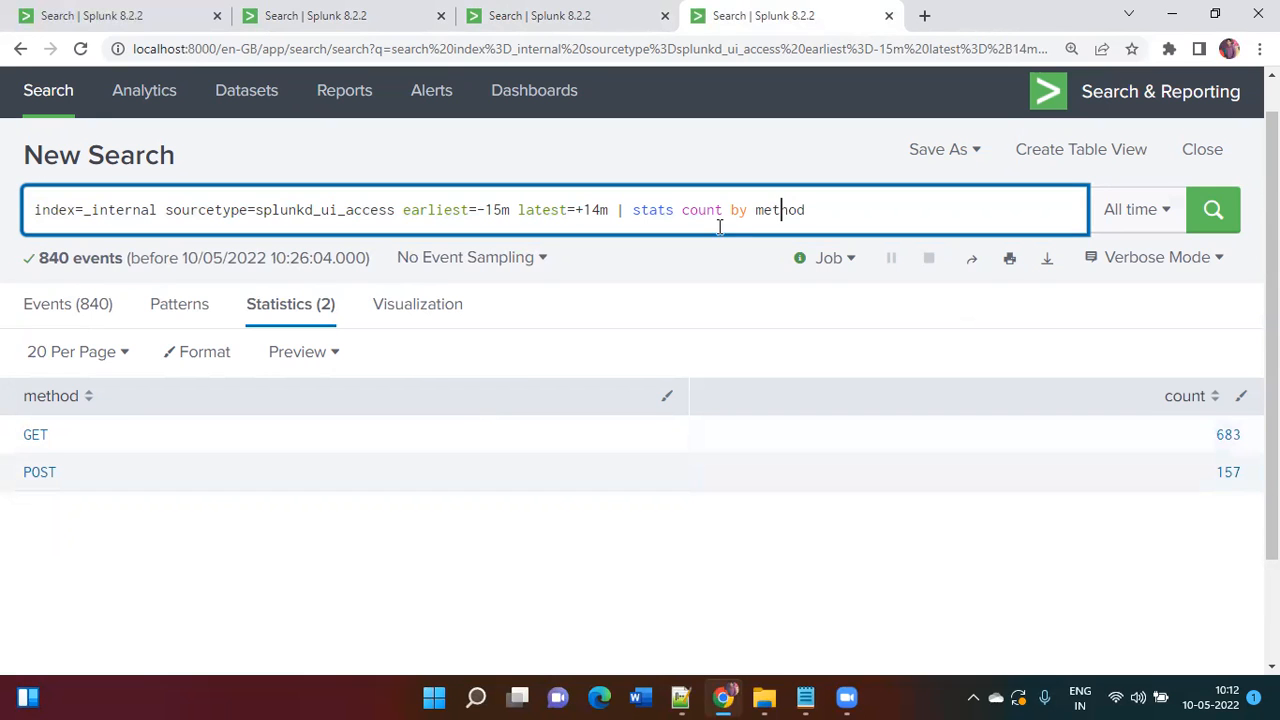
pyautogui.click(360, 16)
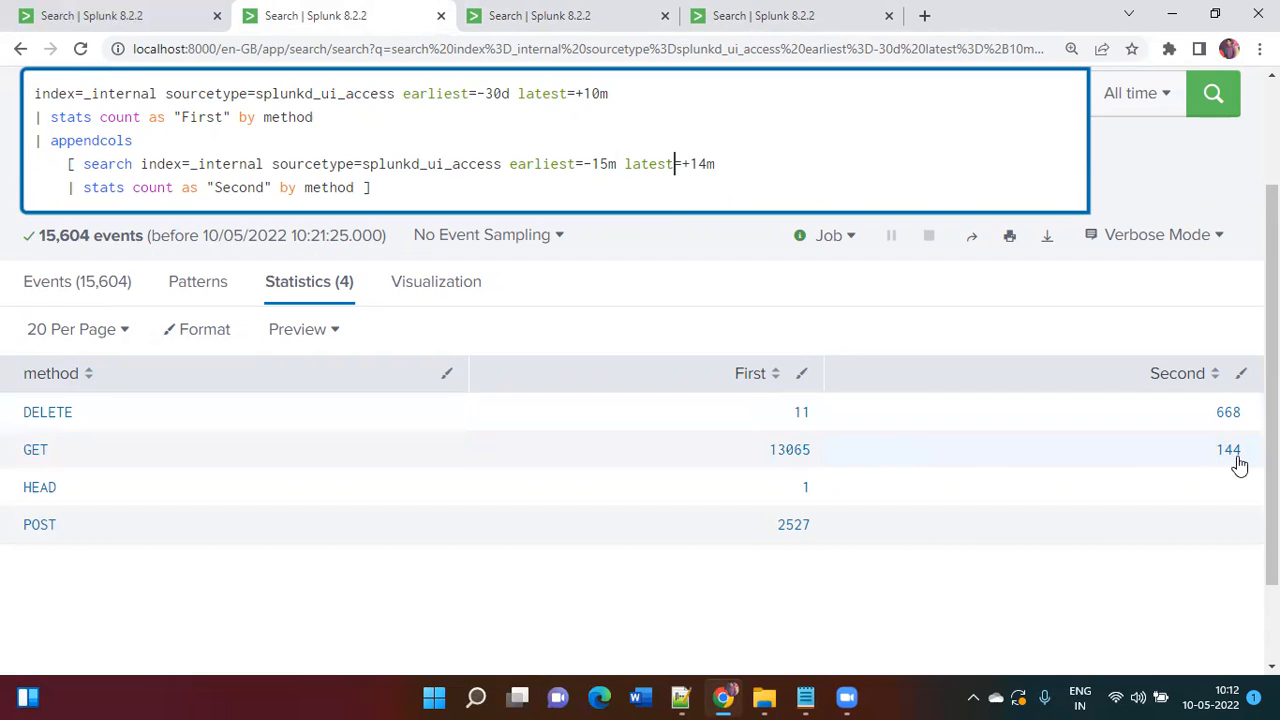
# Step: Rerun the appendcols and 15-minute searches, the latter now 890 events (GET 720, POST 170)
pyautogui.press('Return')
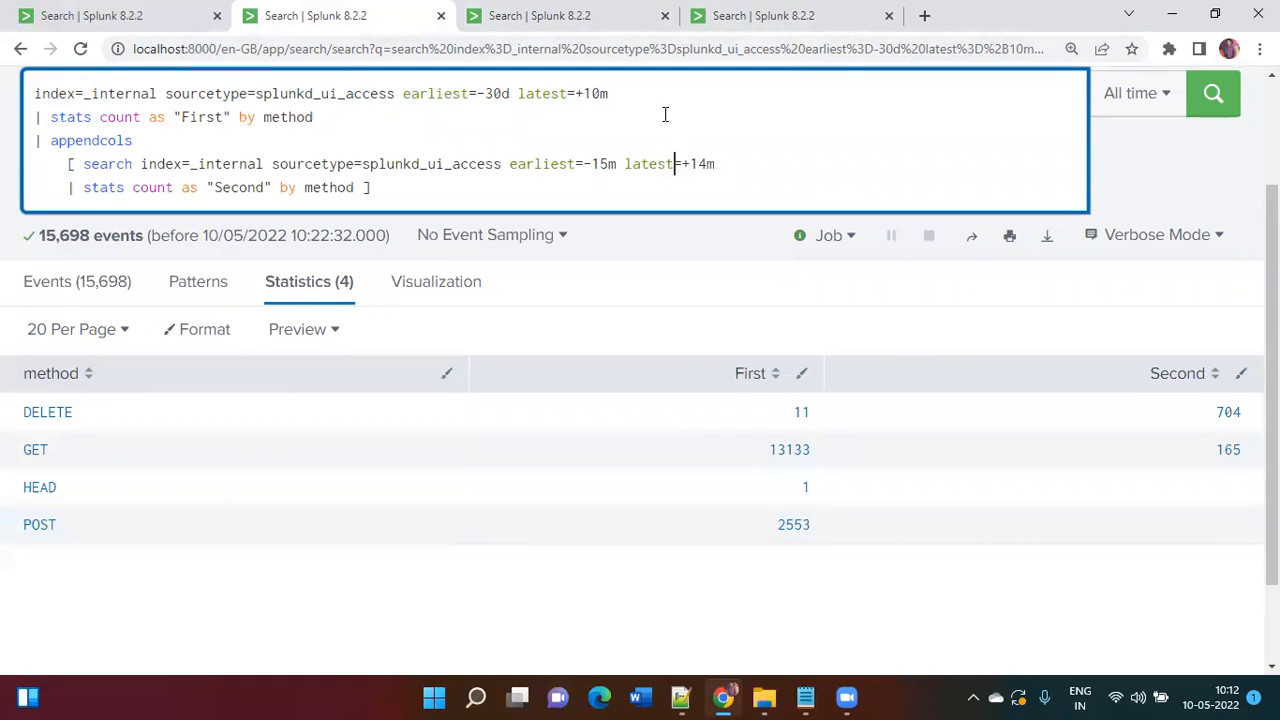
pyautogui.click(770, 10)
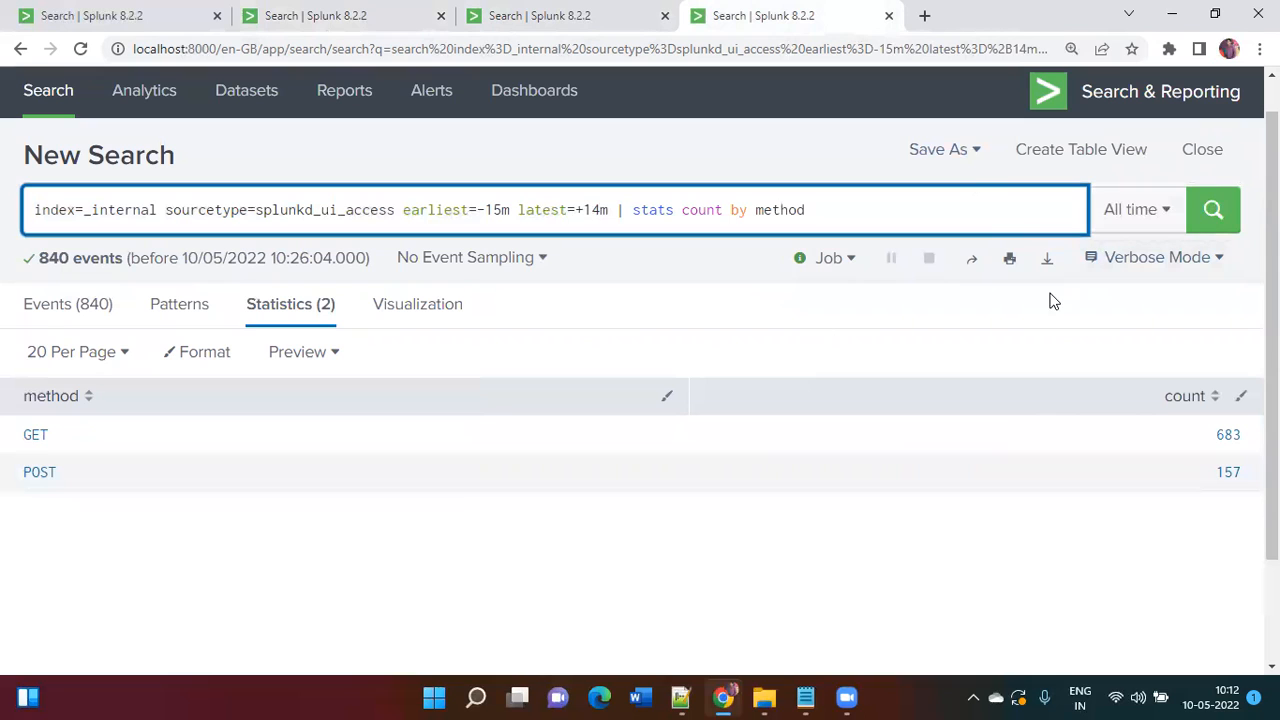
pyautogui.press('Return')
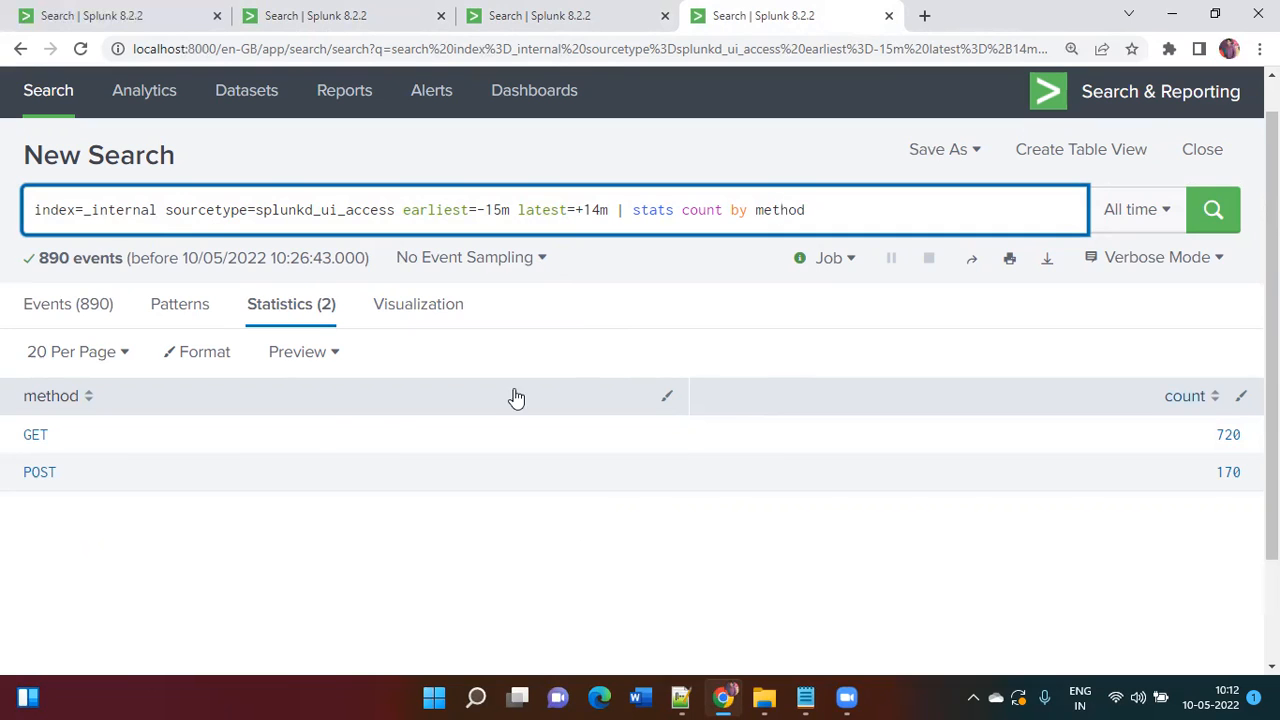
pyautogui.click(354, 14)
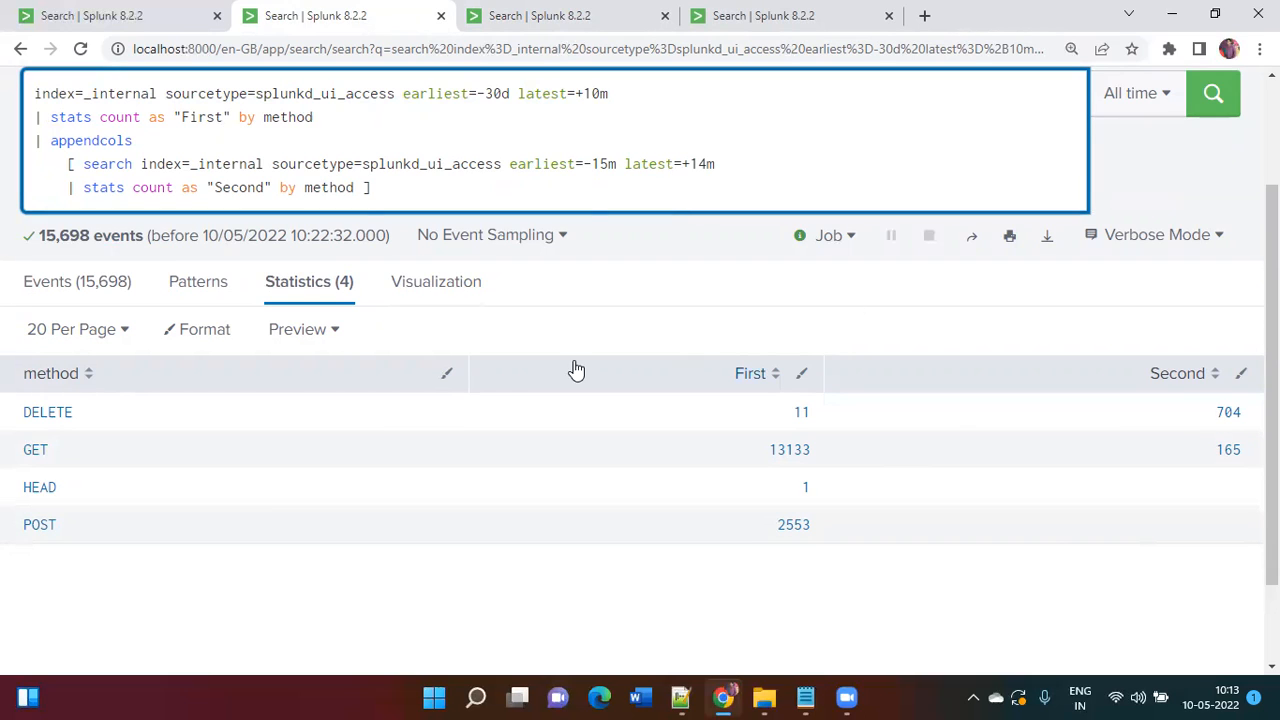
pyautogui.doubleClick(323, 188)
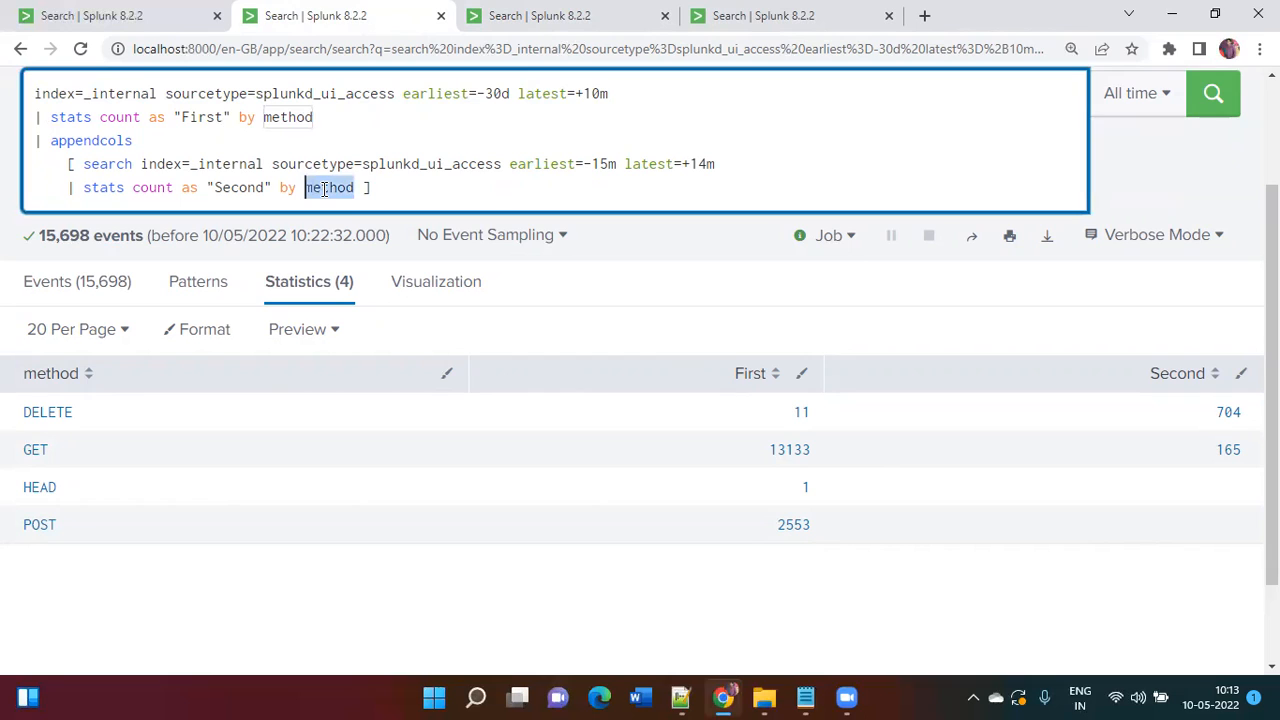
pyautogui.click(394, 188)
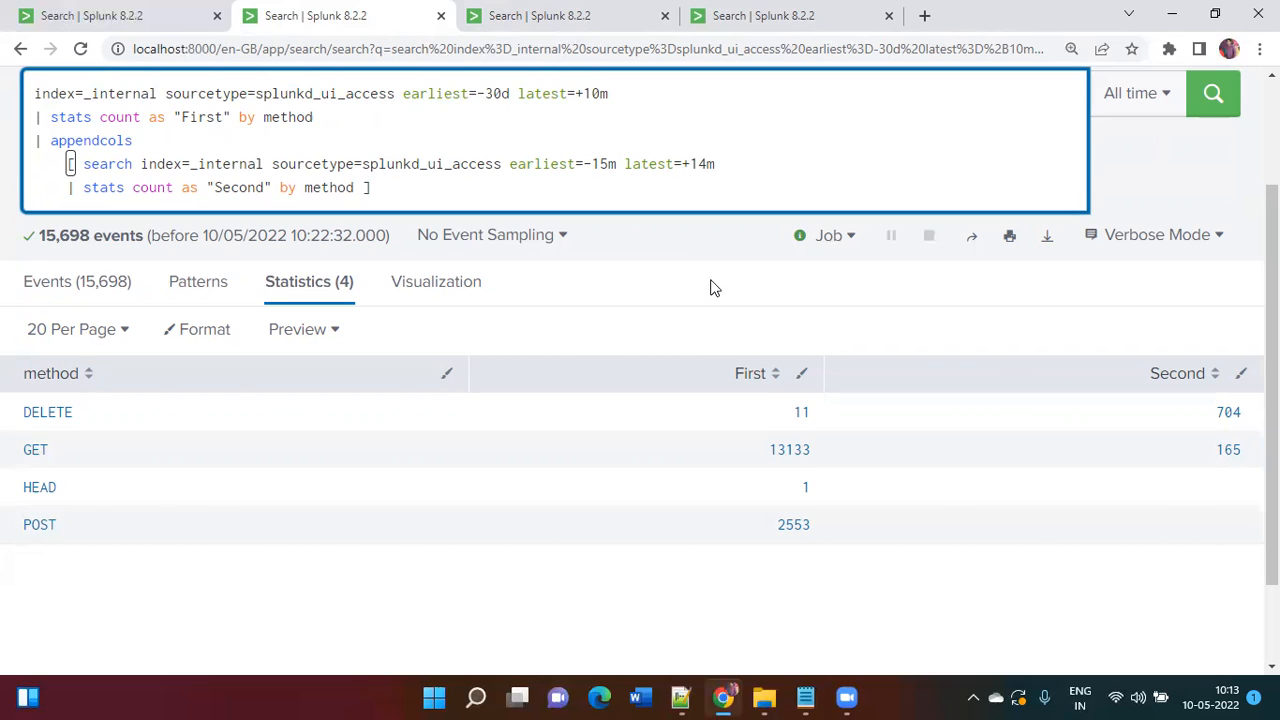
# Step: Change appendcols to append and rerun, giving 6 rows with Second's GET 718 and POST 178 separate
pyautogui.click(141, 140)
pyautogui.press('BackSpace')
pyautogui.press('BackSpace')
pyautogui.press('BackSpace')
pyautogui.press('BackSpace')
pyautogui.press('Return')
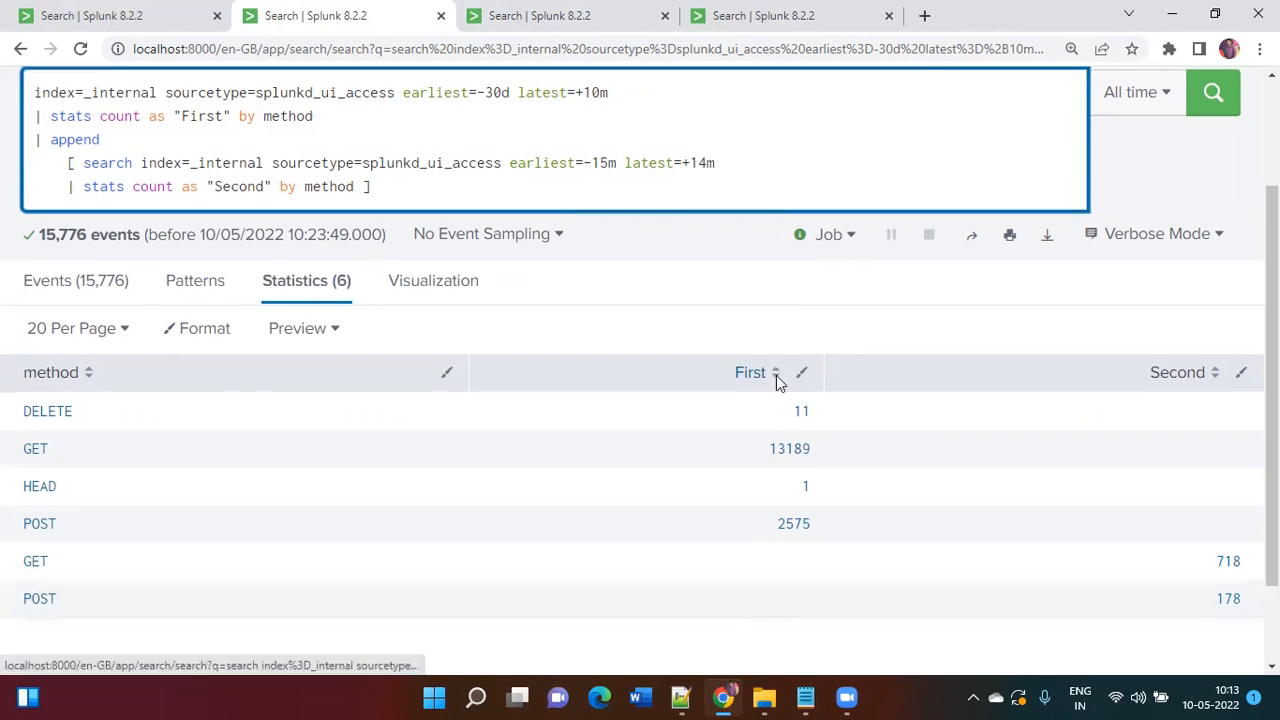
pyautogui.scroll(-2, 779, 385)
pyautogui.scroll(3, 779, 385)
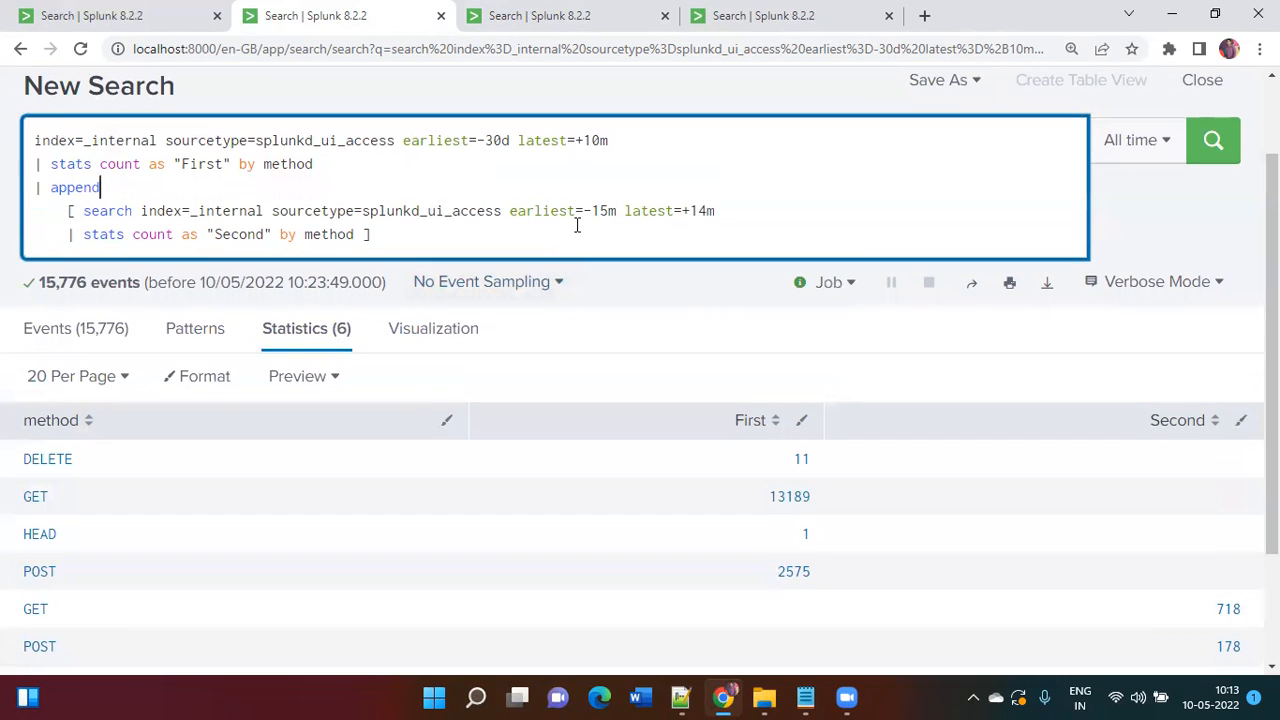
pyautogui.scroll(-3, 563, 240)
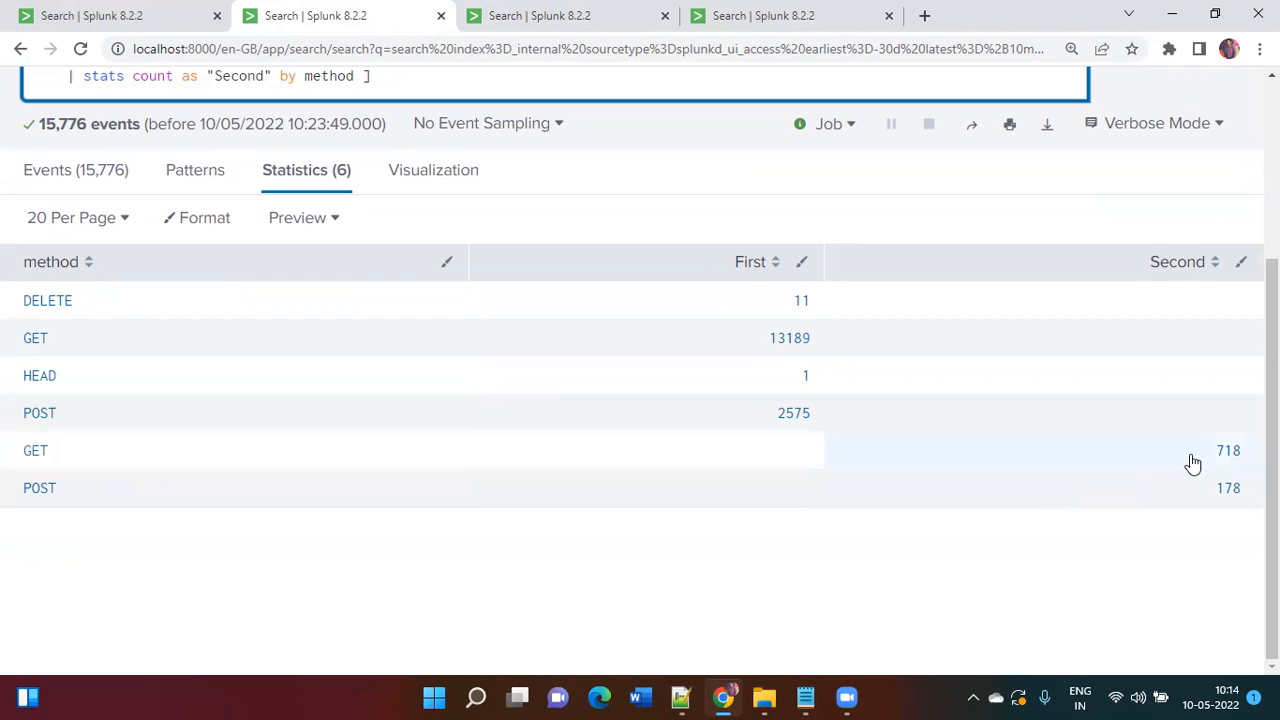
pyautogui.scroll(2, 1180, 480)
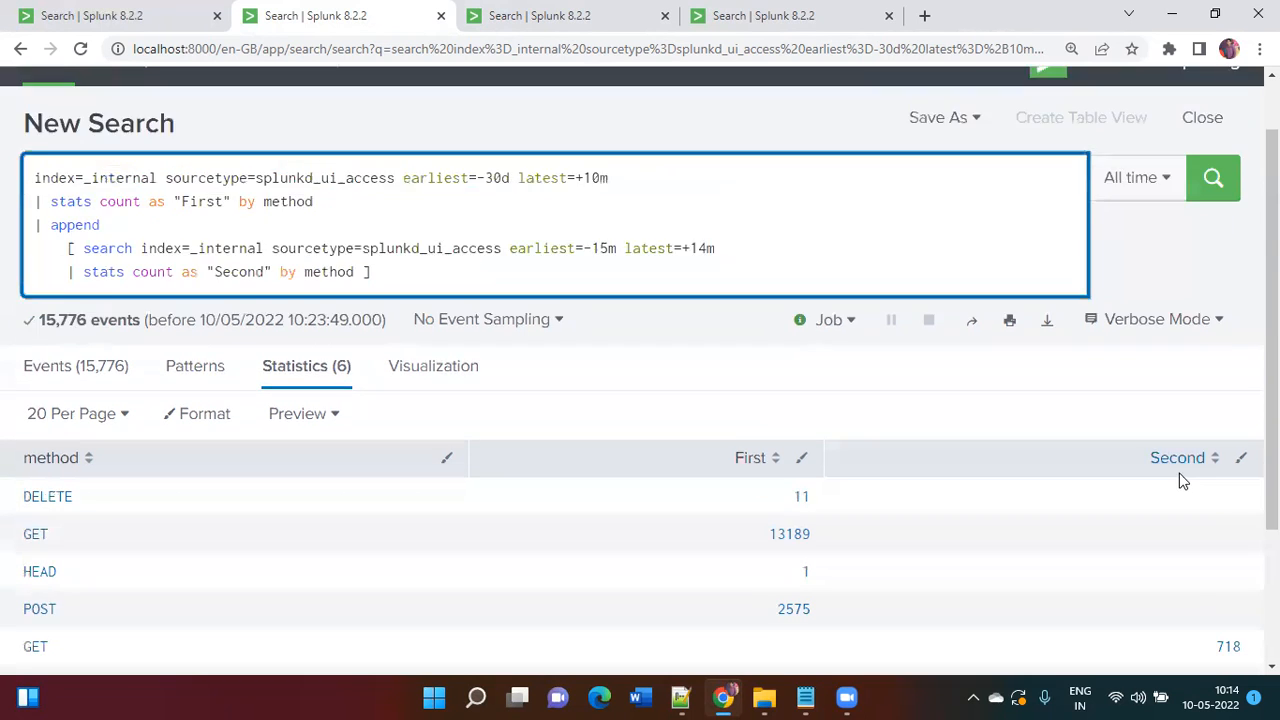
pyautogui.scroll(1, 1180, 480)
pyautogui.click(565, 361)
pyautogui.write('| ')
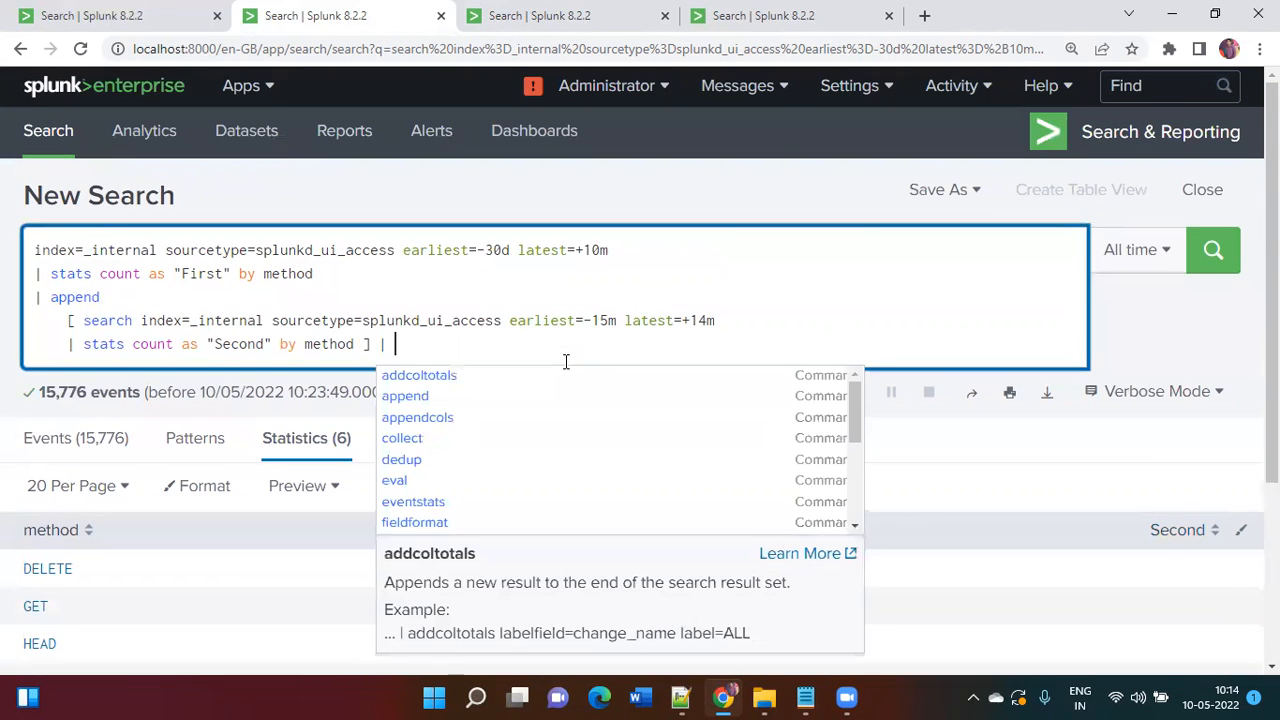
pyautogui.write('stats fir')
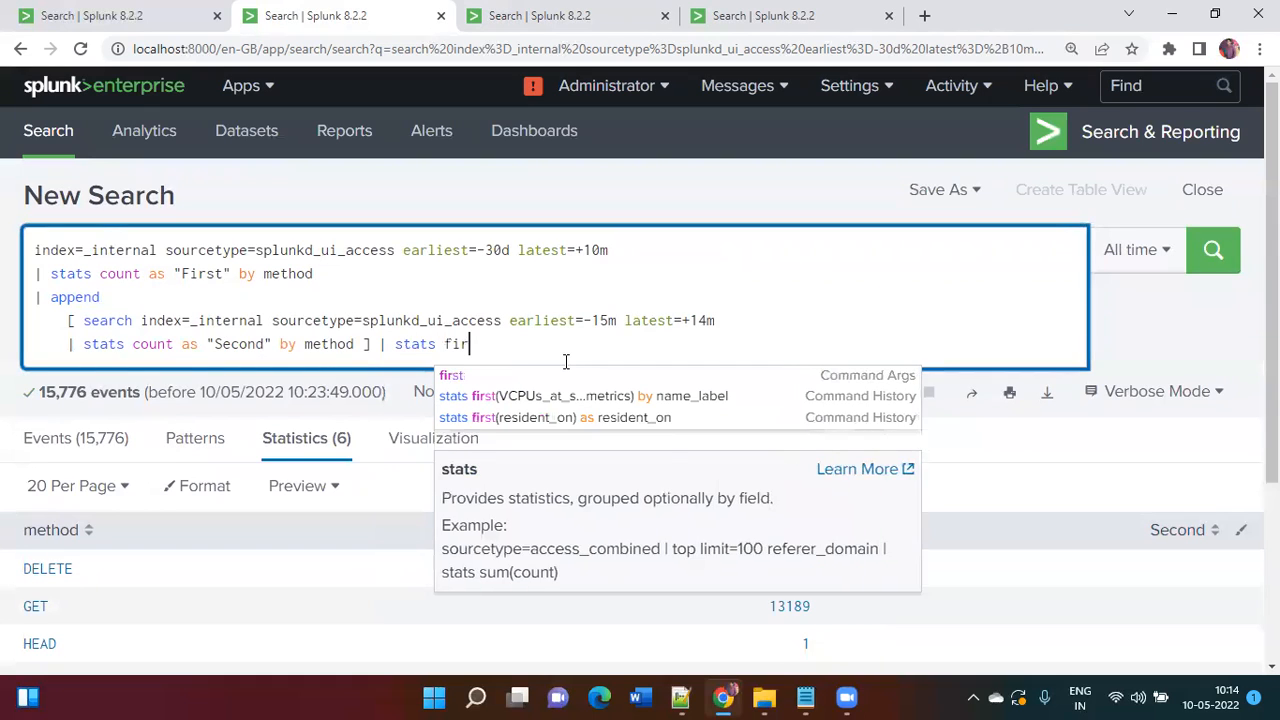
pyautogui.write('st(*) as * by method')
pyautogui.press('Return')
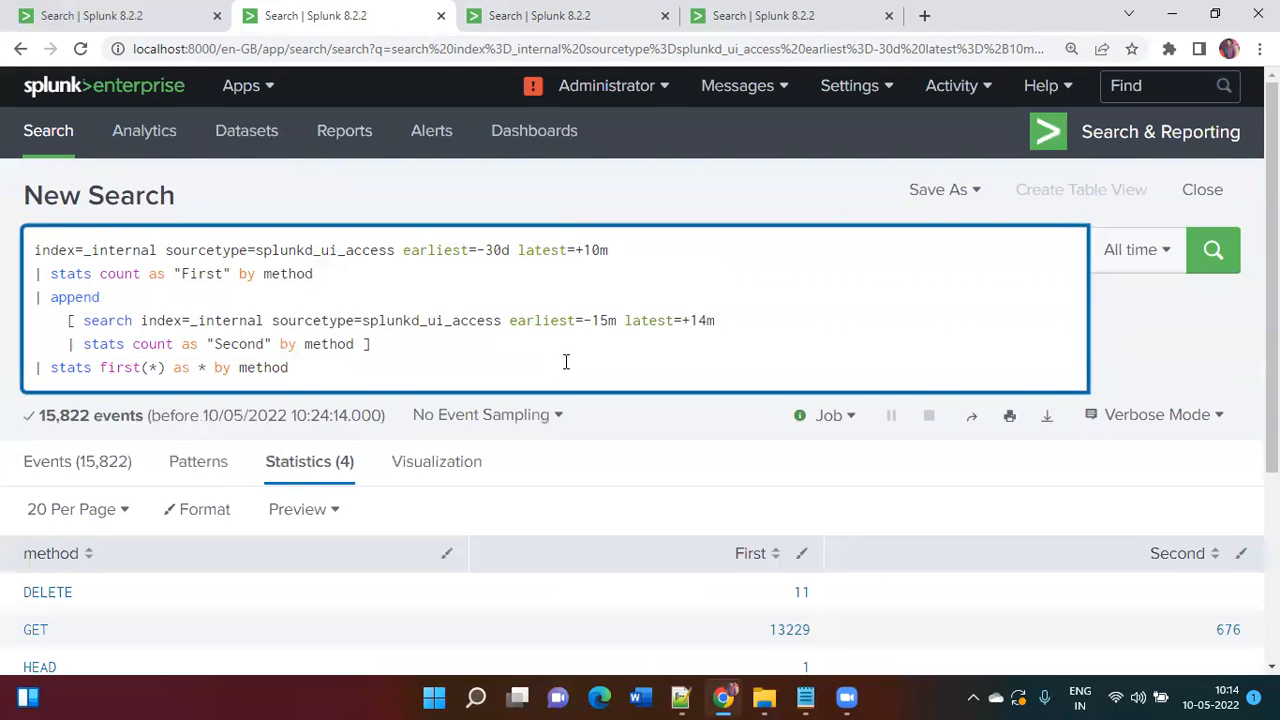
pyautogui.scroll(-3, 566, 362)
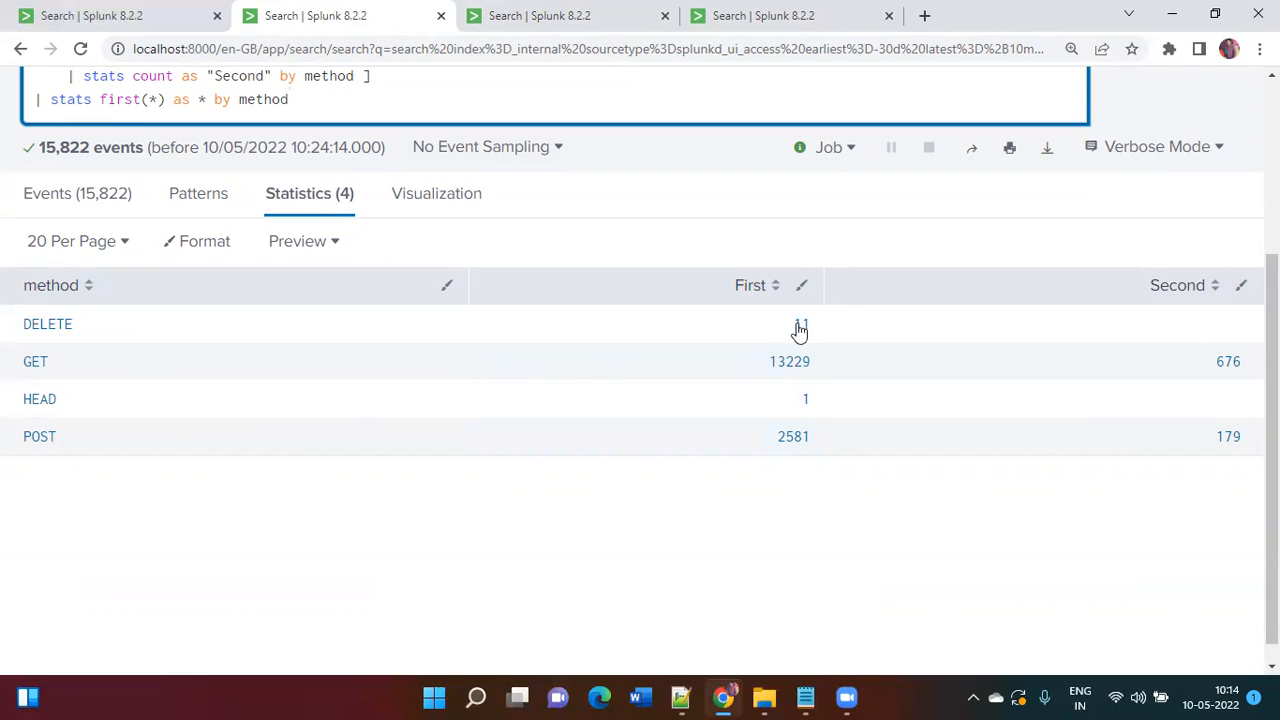
pyautogui.scroll(3, 809, 322)
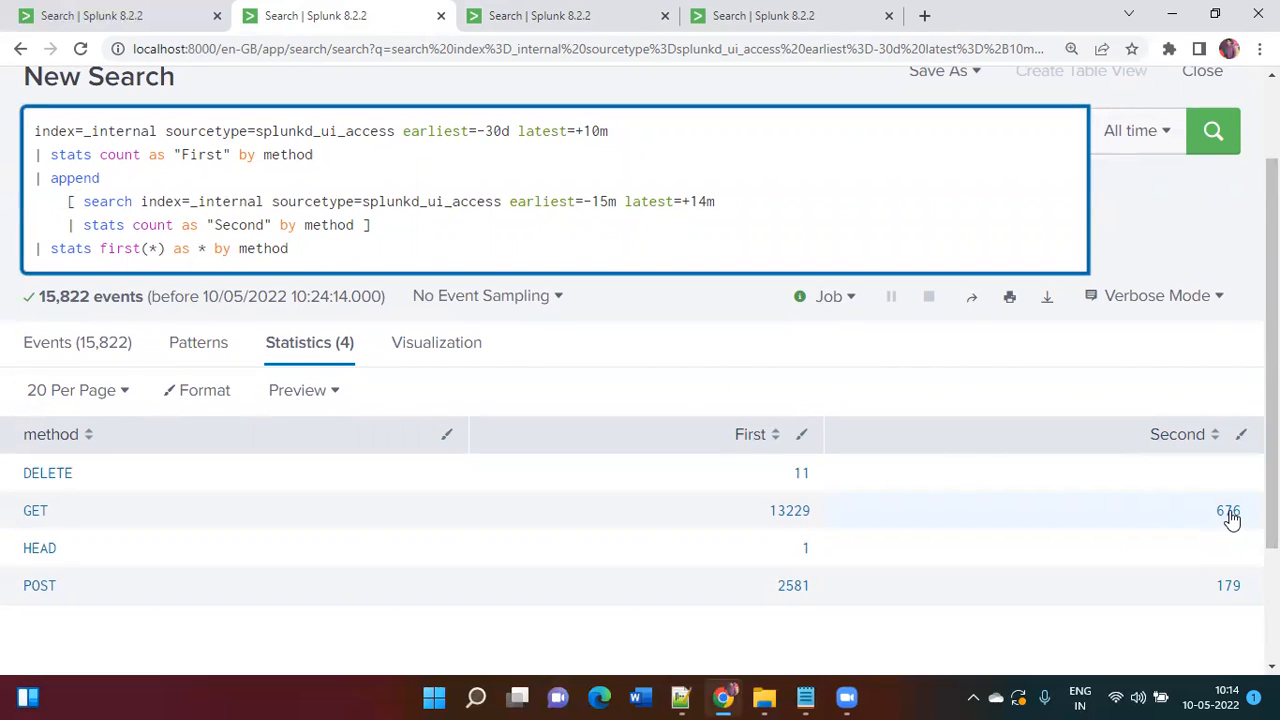
pyautogui.scroll(-2, 1232, 518)
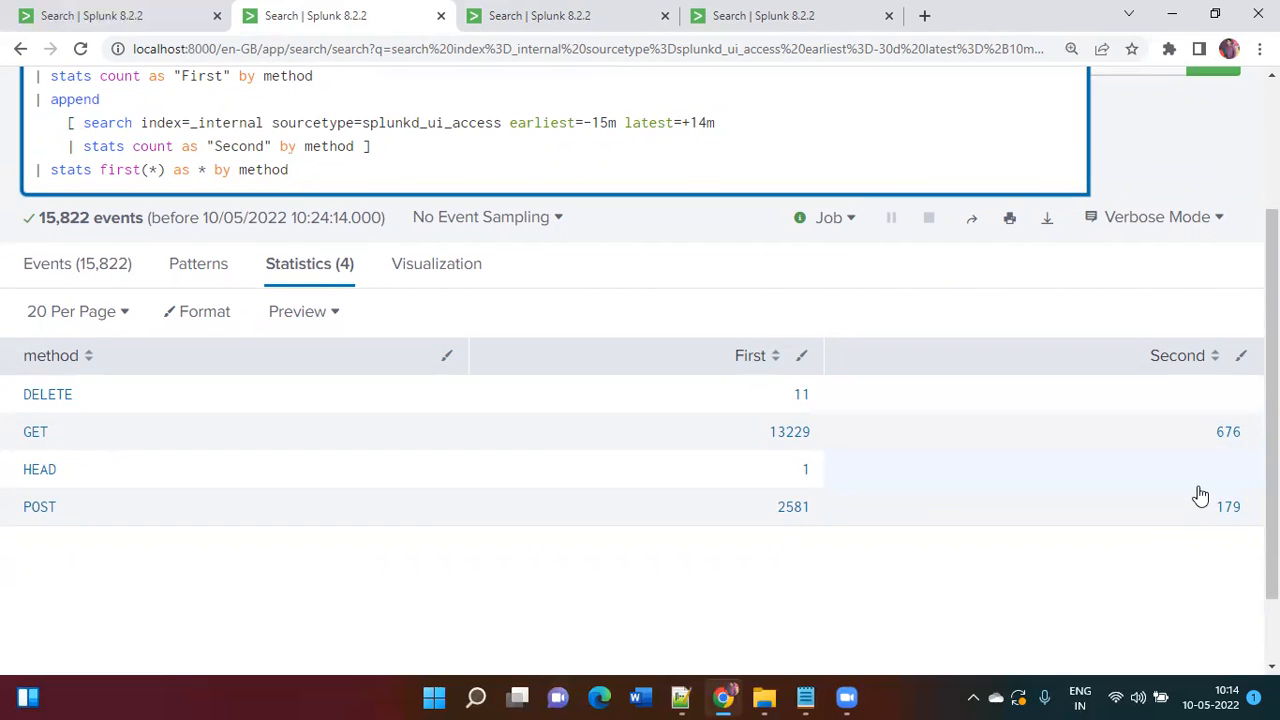
pyautogui.scroll(2, 640, 308)
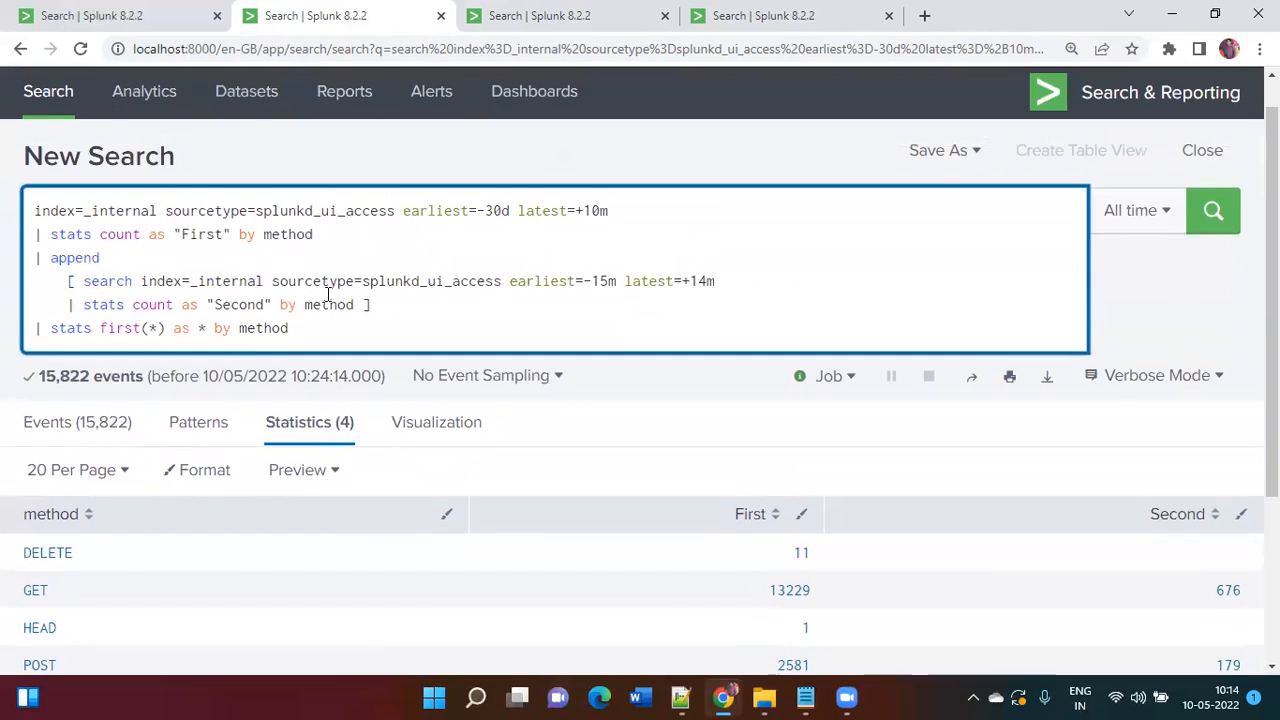
pyautogui.doubleClick(90, 258)
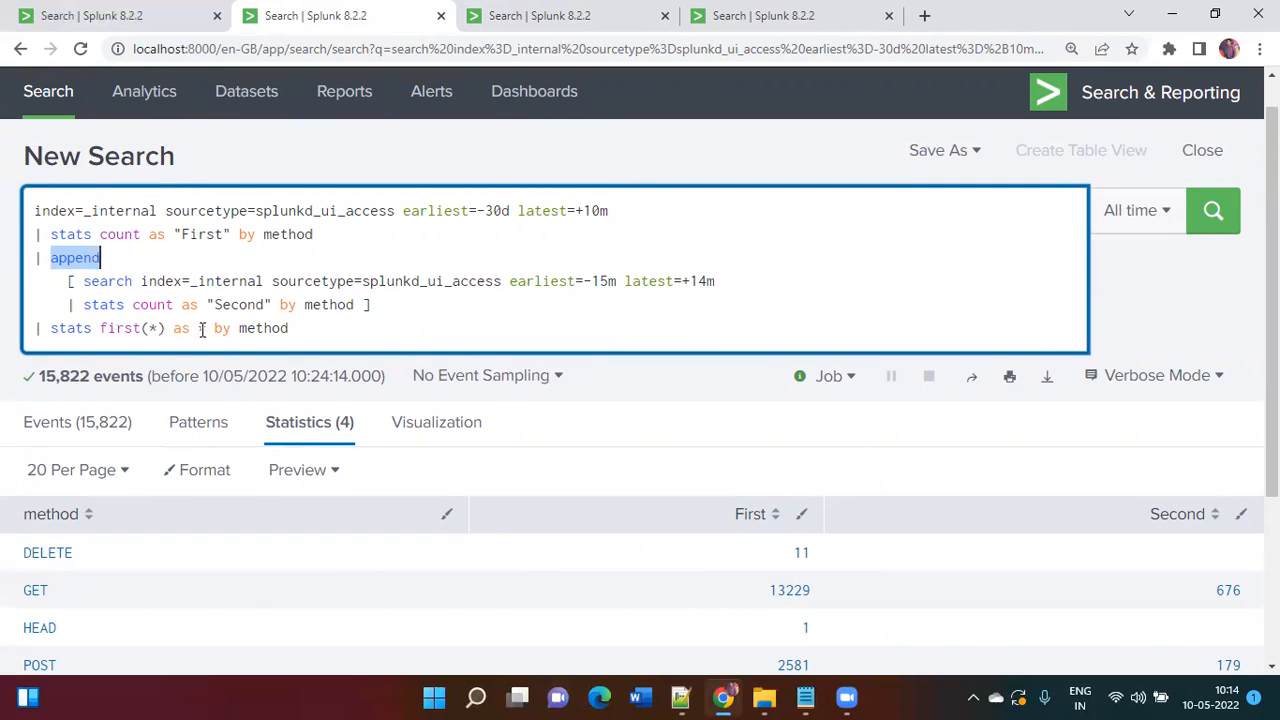
pyautogui.moveTo(238, 331); pyautogui.dragTo(290, 330)
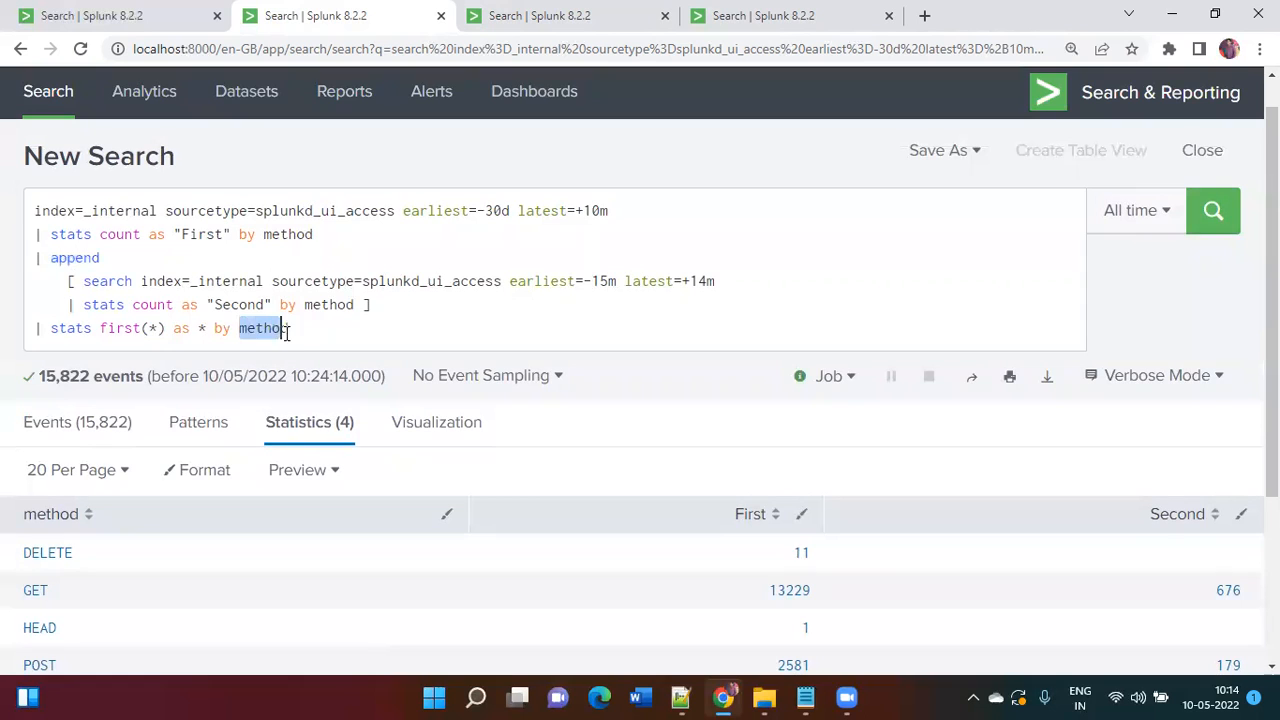
pyautogui.click(313, 335)
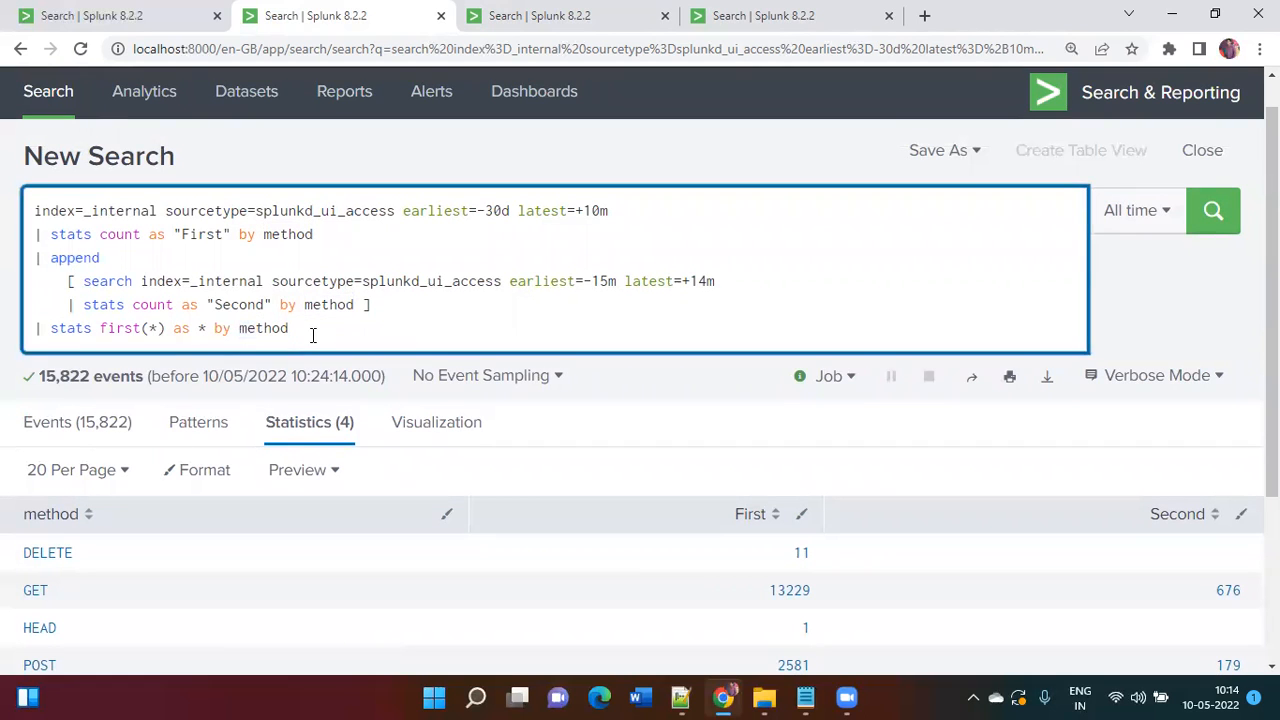
pyautogui.scroll(-1, 313, 335)
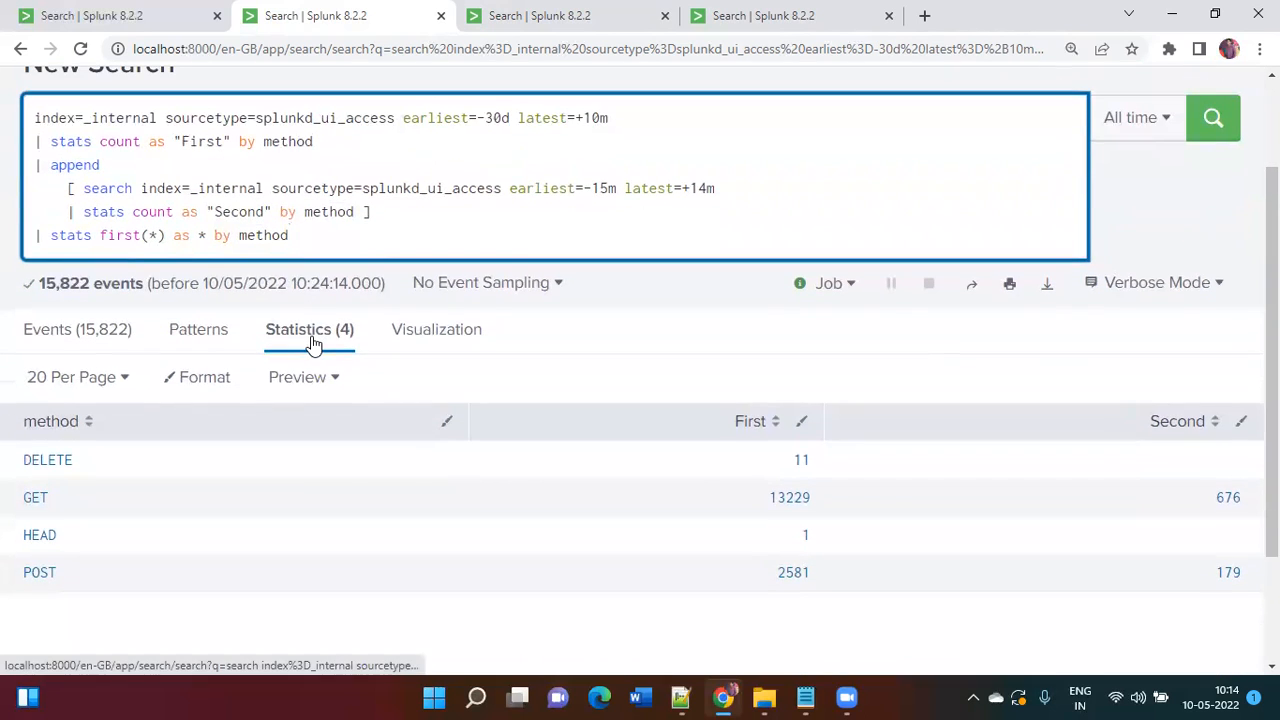
pyautogui.scroll(-1, 313, 344)
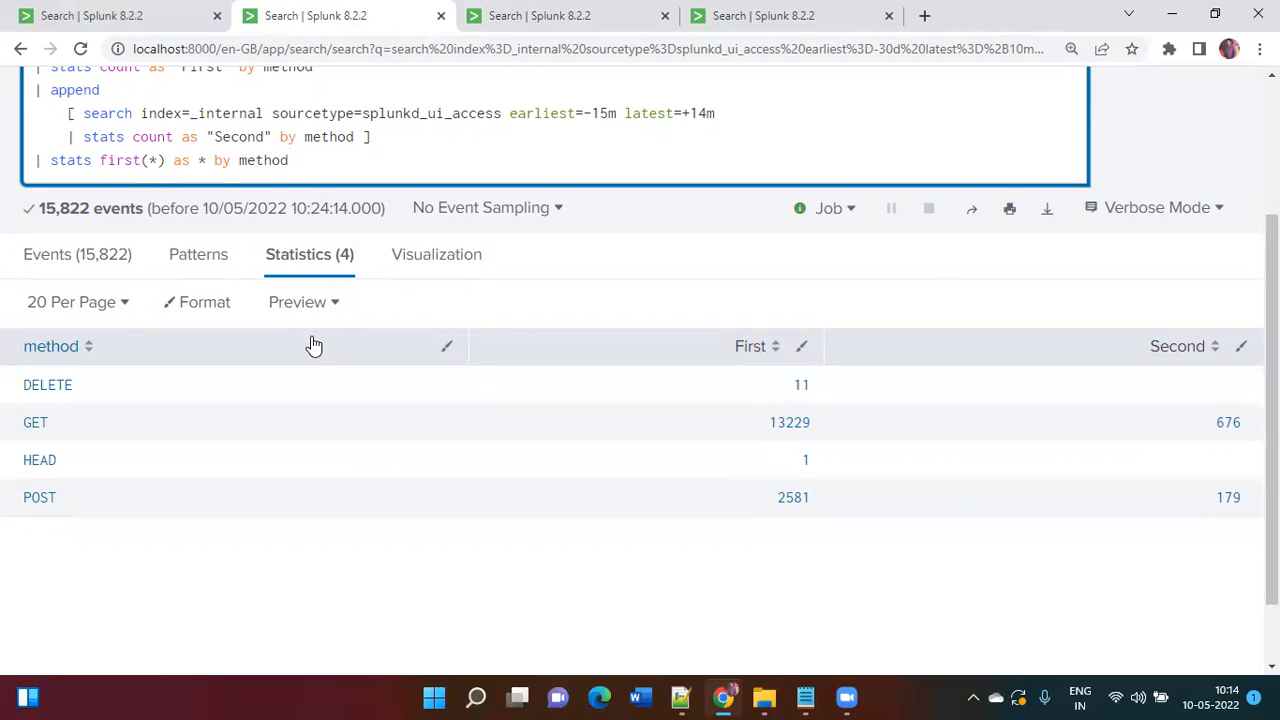
pyautogui.scroll(1, 706, 160)
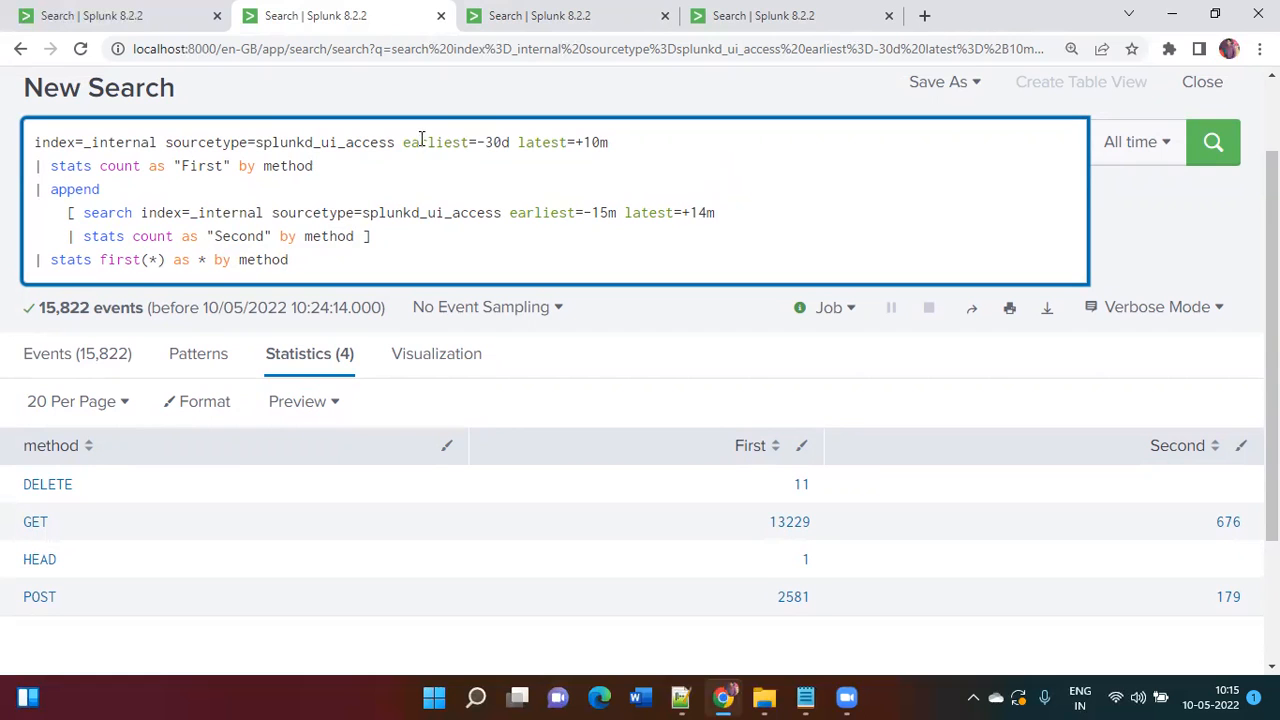
# Step: Replace the append query with '| stats count as "TotalCount"' and run it
pyautogui.moveTo(403, 142); pyautogui.dragTo(411, 276)
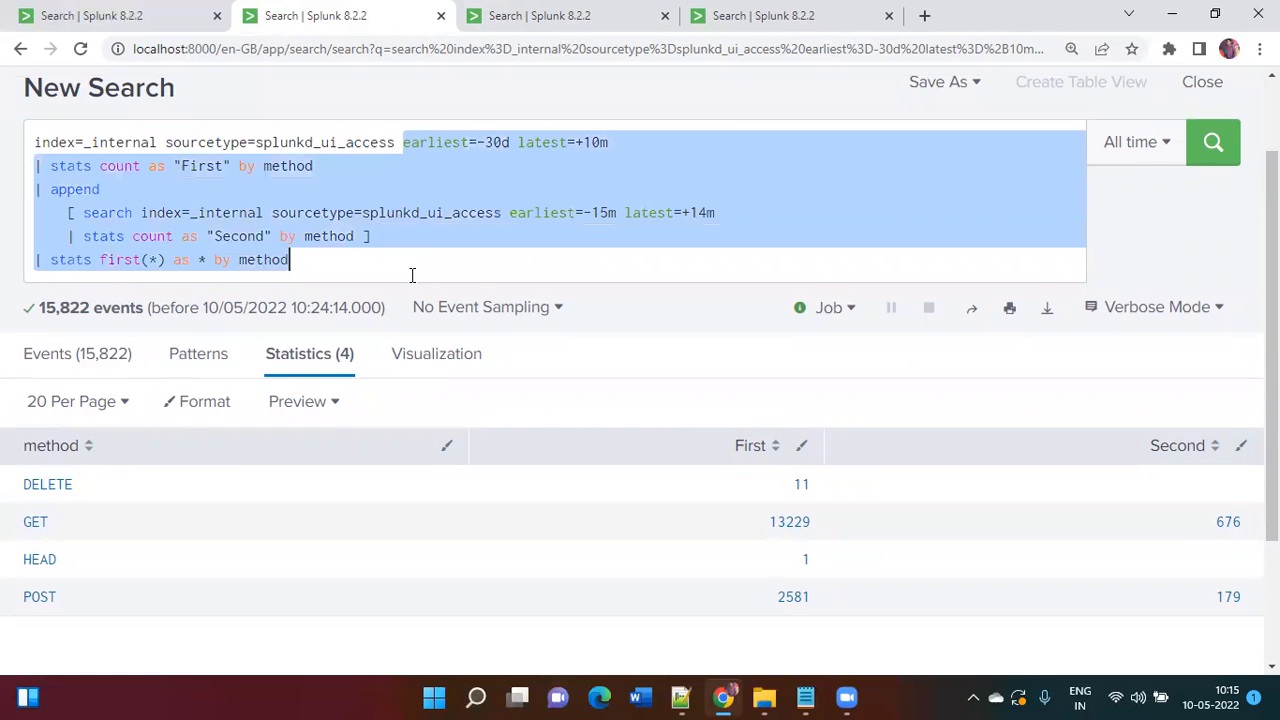
pyautogui.press('BackSpace')
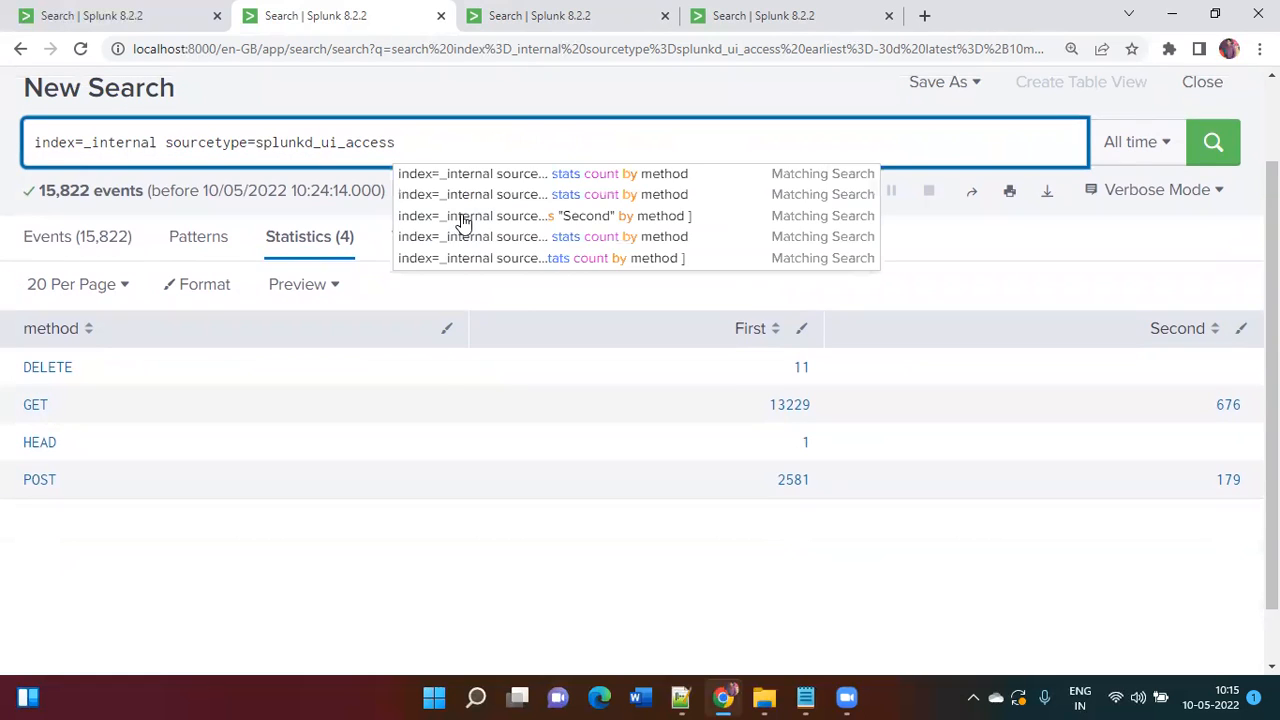
pyautogui.write('| appendc')
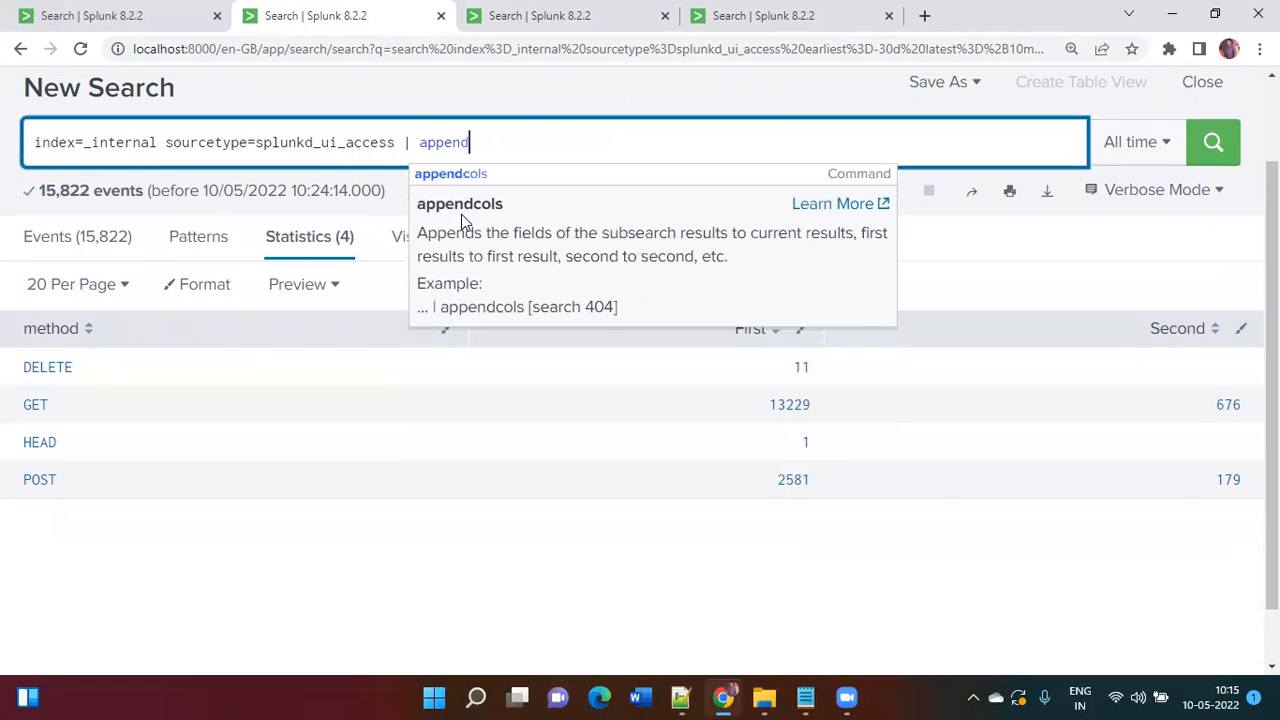
pyautogui.press('BackSpace')
pyautogui.press('BackSpace')
pyautogui.press('BackSpace')
pyautogui.press('BackSpace')
pyautogui.press('BackSpace')
pyautogui.press('BackSpace')
pyautogui.press('BackSpace')
pyautogui.press('BackSpace')
pyautogui.press('BackSpace')
pyautogui.write('| st')
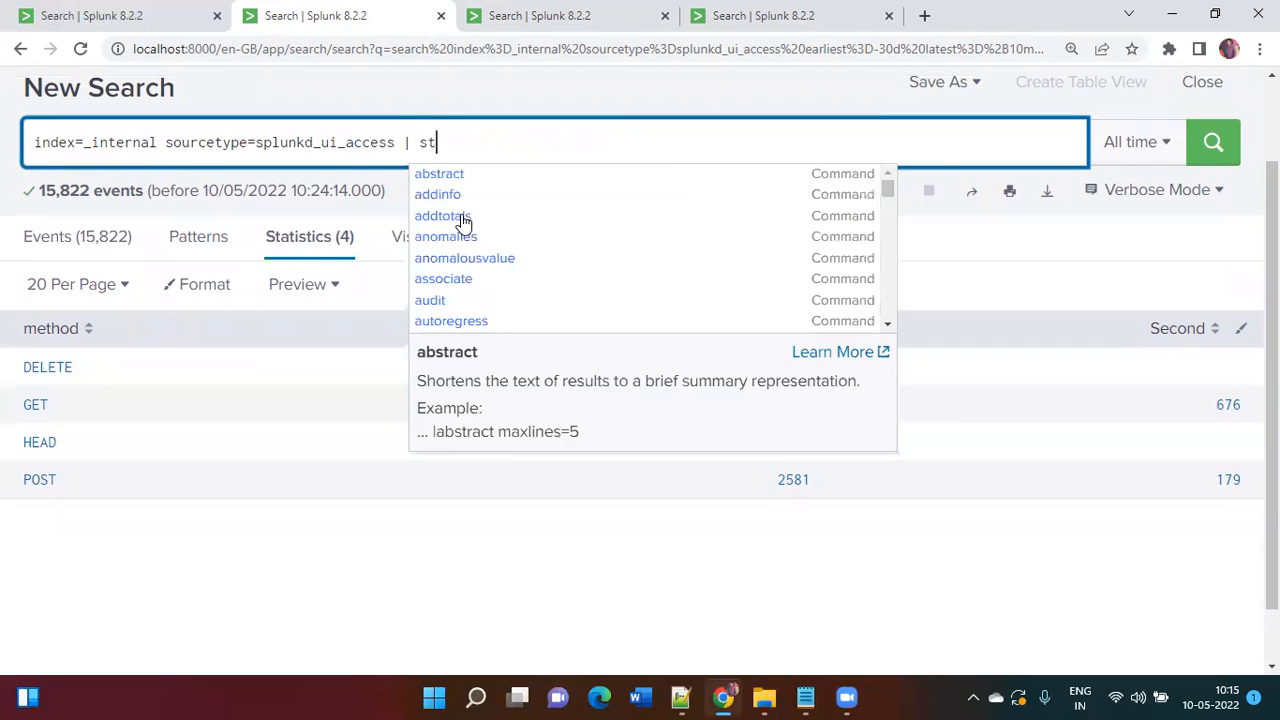
pyautogui.write('ats count as')
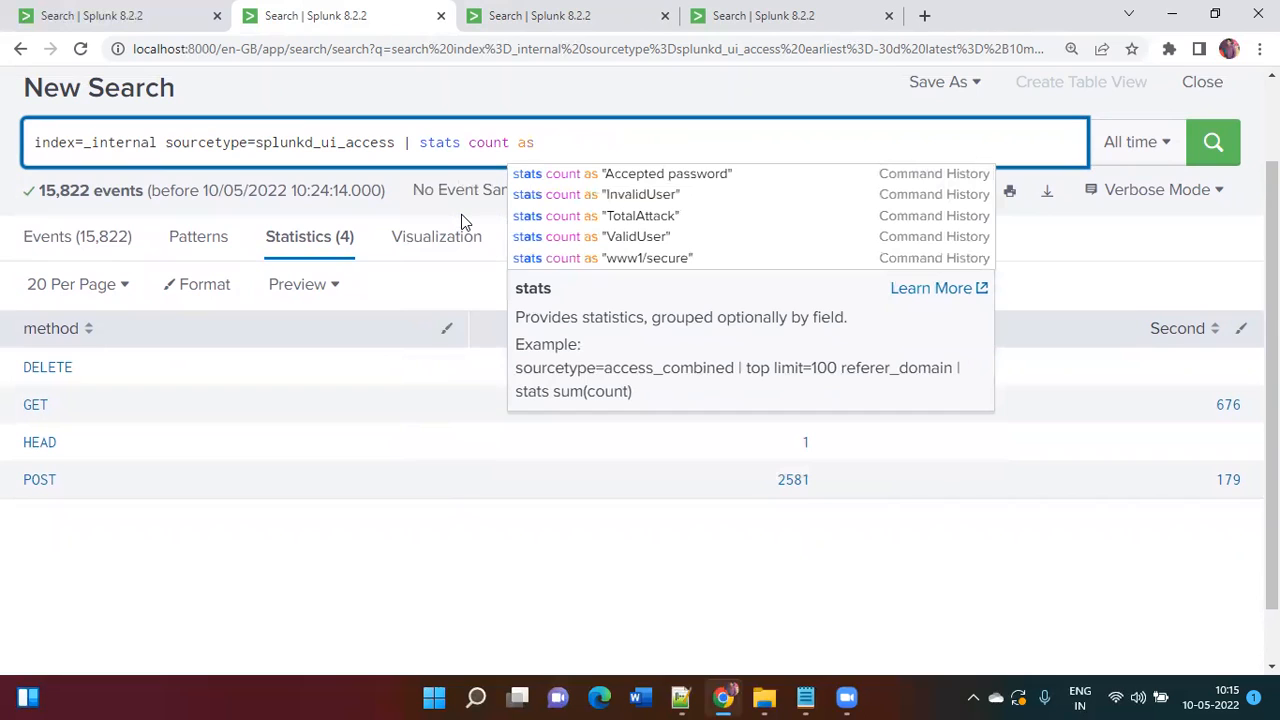
pyautogui.write(' "')
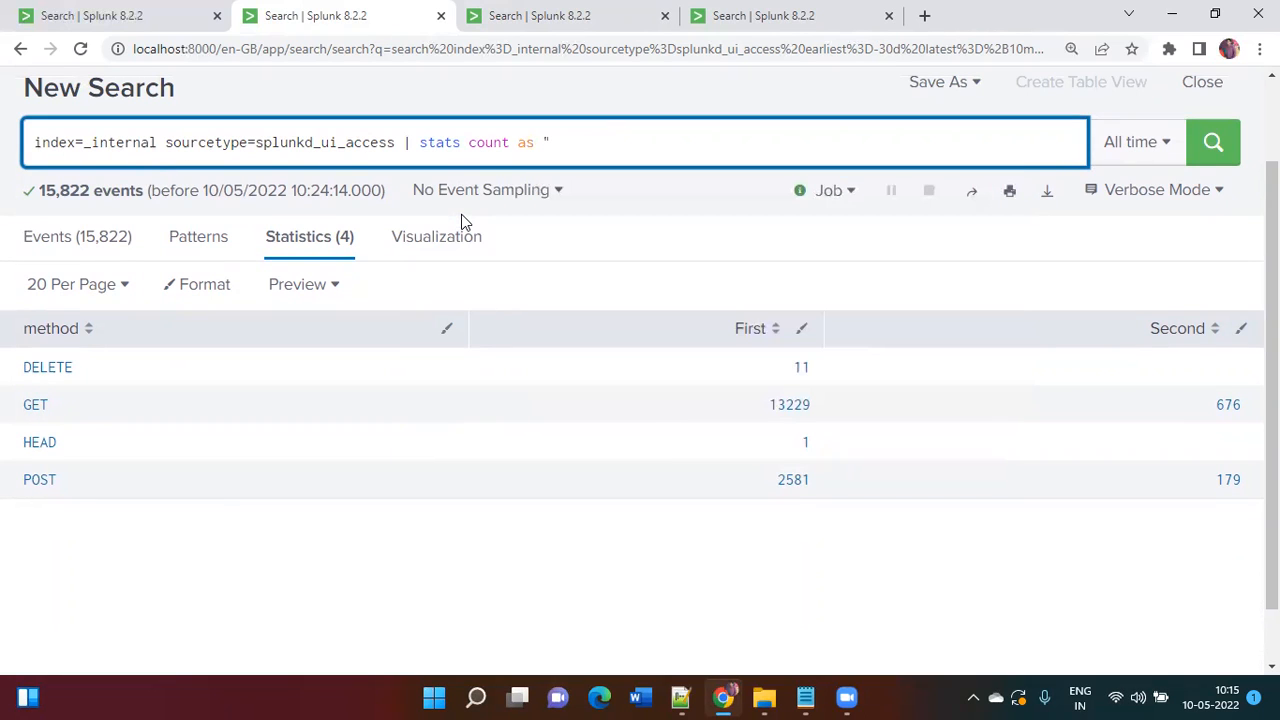
pyautogui.write('GET')
pyautogui.press('BackSpace')
pyautogui.press('BackSpace')
pyautogui.press('BackSpace')
pyautogui.press('BackSpace')
pyautogui.write('tota')
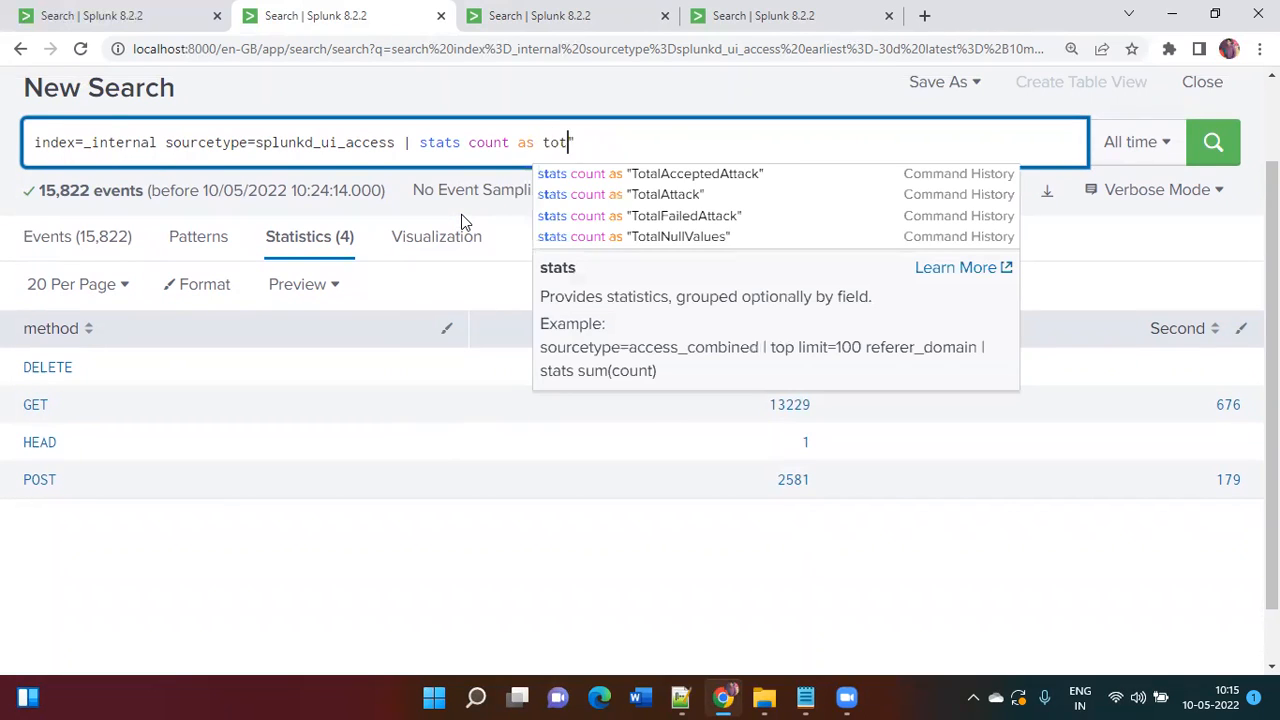
pyautogui.press('BackSpace')
pyautogui.press('BackSpace')
pyautogui.press('BackSpace')
pyautogui.press('BackSpace')
pyautogui.write('"')
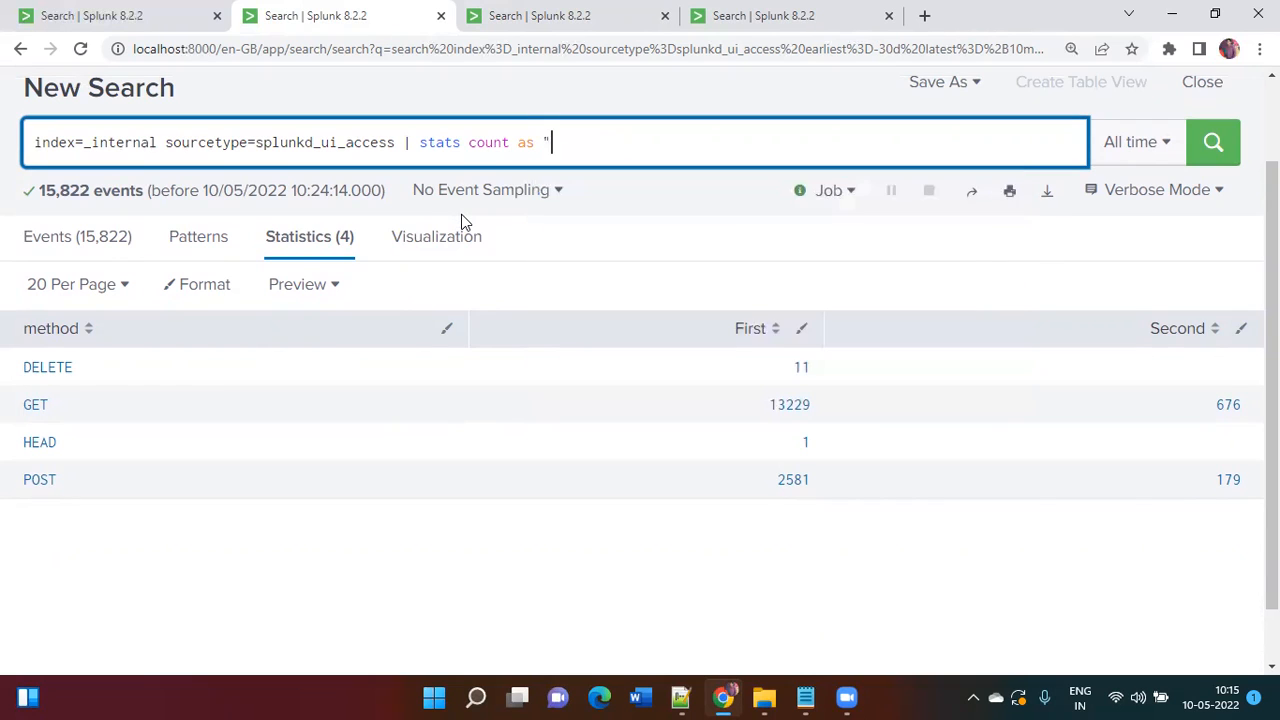
pyautogui.write('TotalCount"')
pyautogui.press('Return')
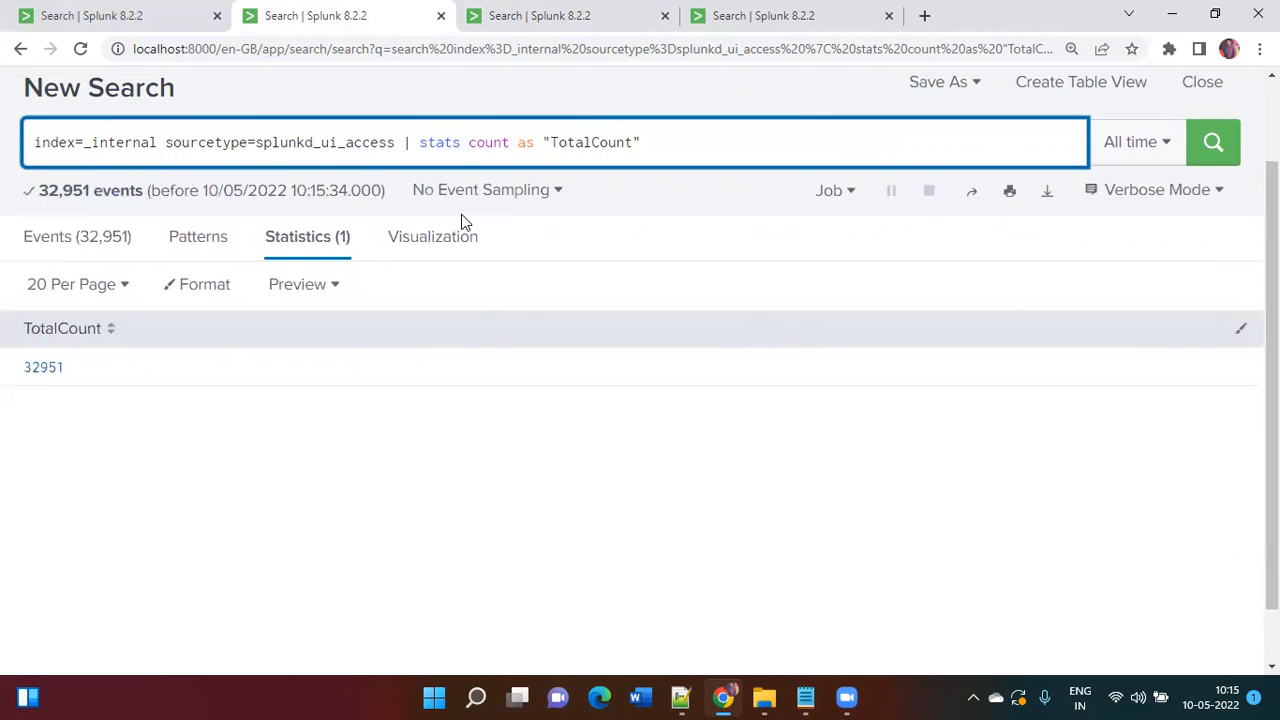
# Step: Add an appendcols subsearch on the base search counting method="GET" as "GETCount", and run it
pyautogui.write('| appendcolsl')
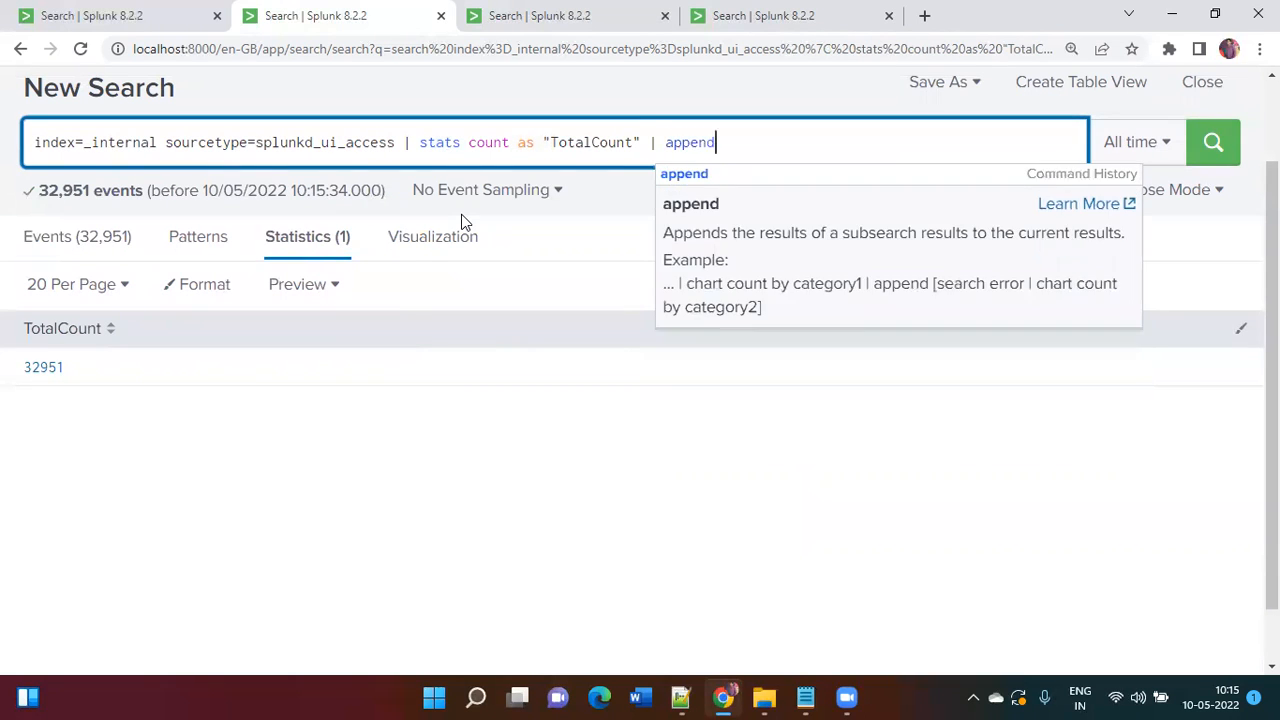
pyautogui.press('BackSpace')
pyautogui.write('[')
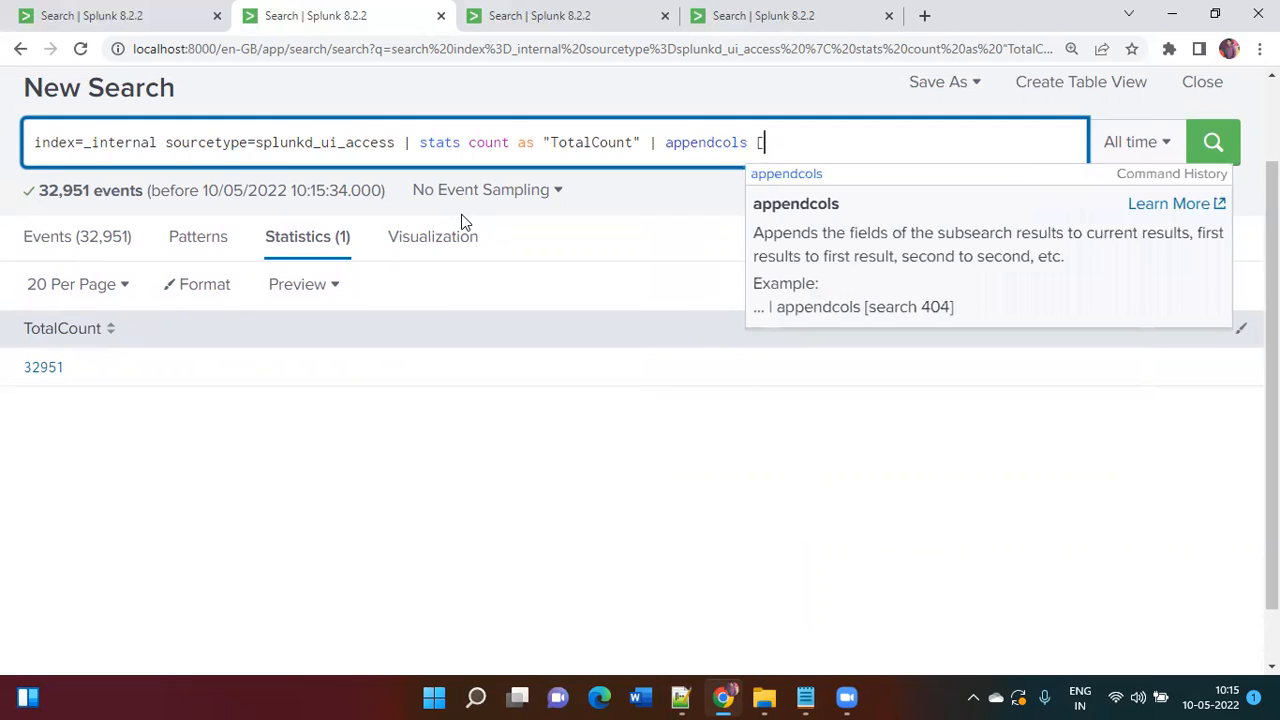
pyautogui.write(' search')
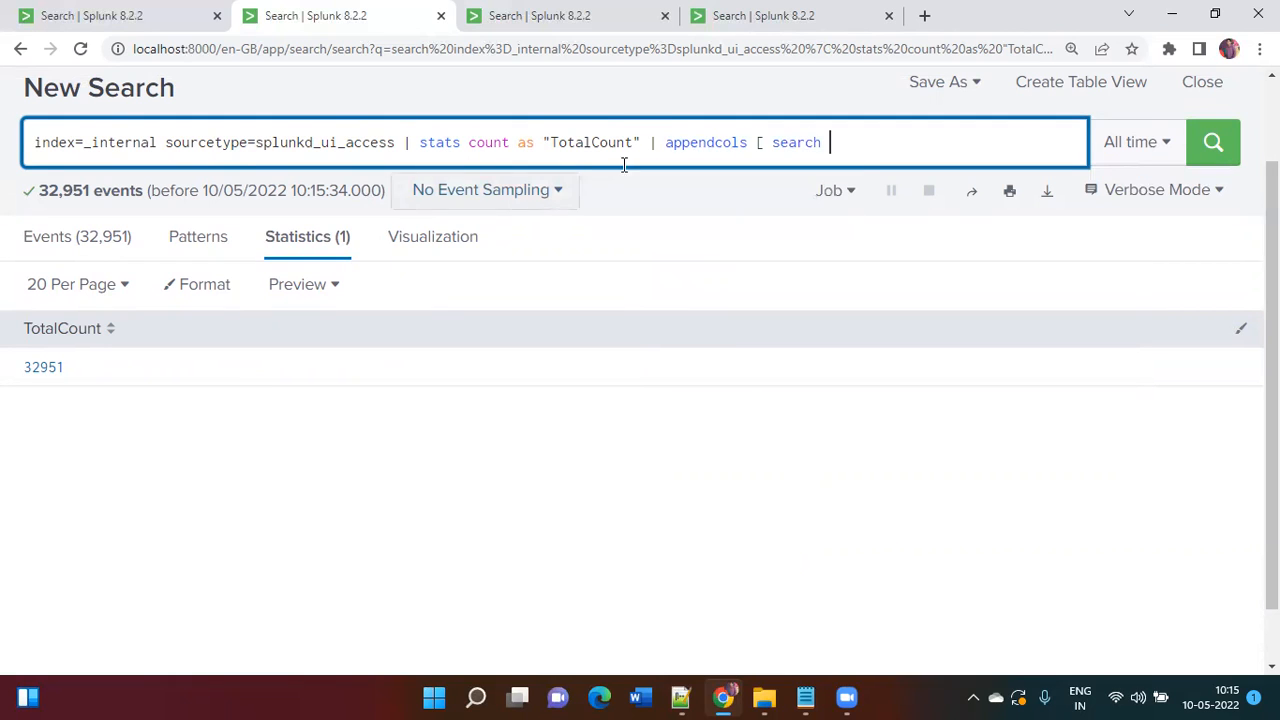
pyautogui.moveTo(394, 142); pyautogui.dragTo(25, 160)
pyautogui.hotkey('ctrl', 'c')
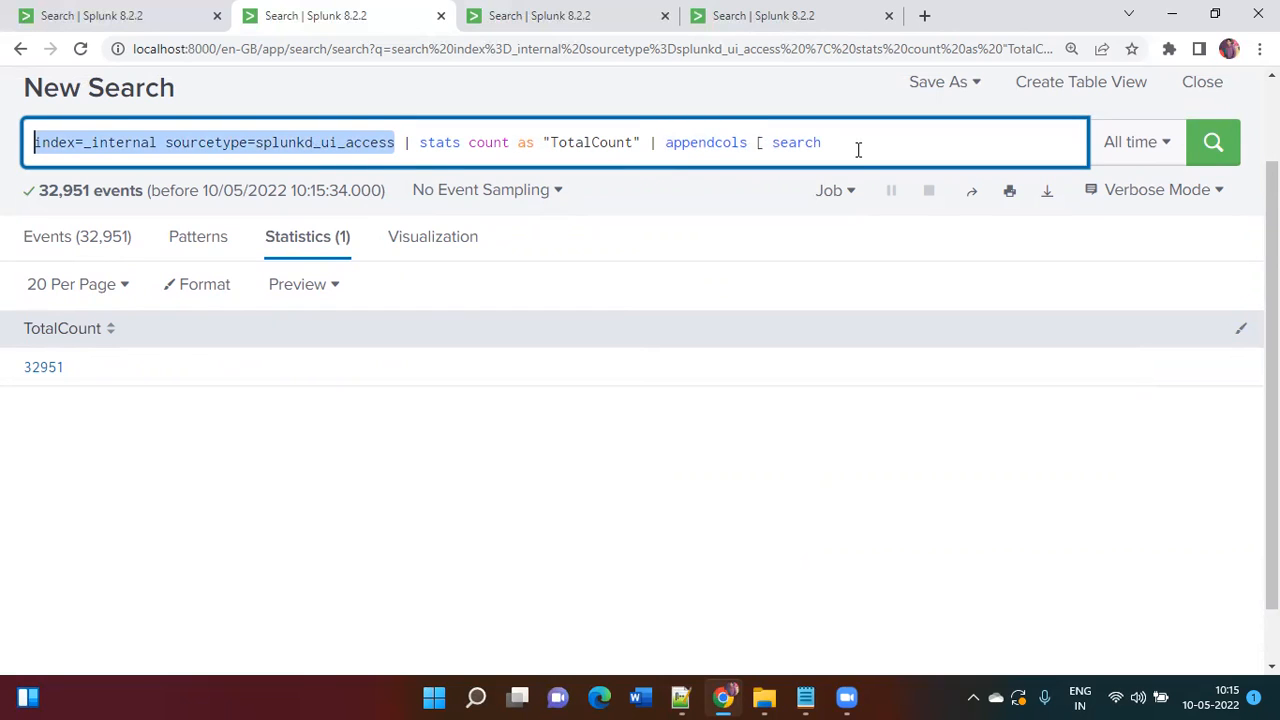
pyautogui.click(860, 149)
pyautogui.hotkey('ctrl', 'v')
pyautogui.write('method="GET"     | stats')
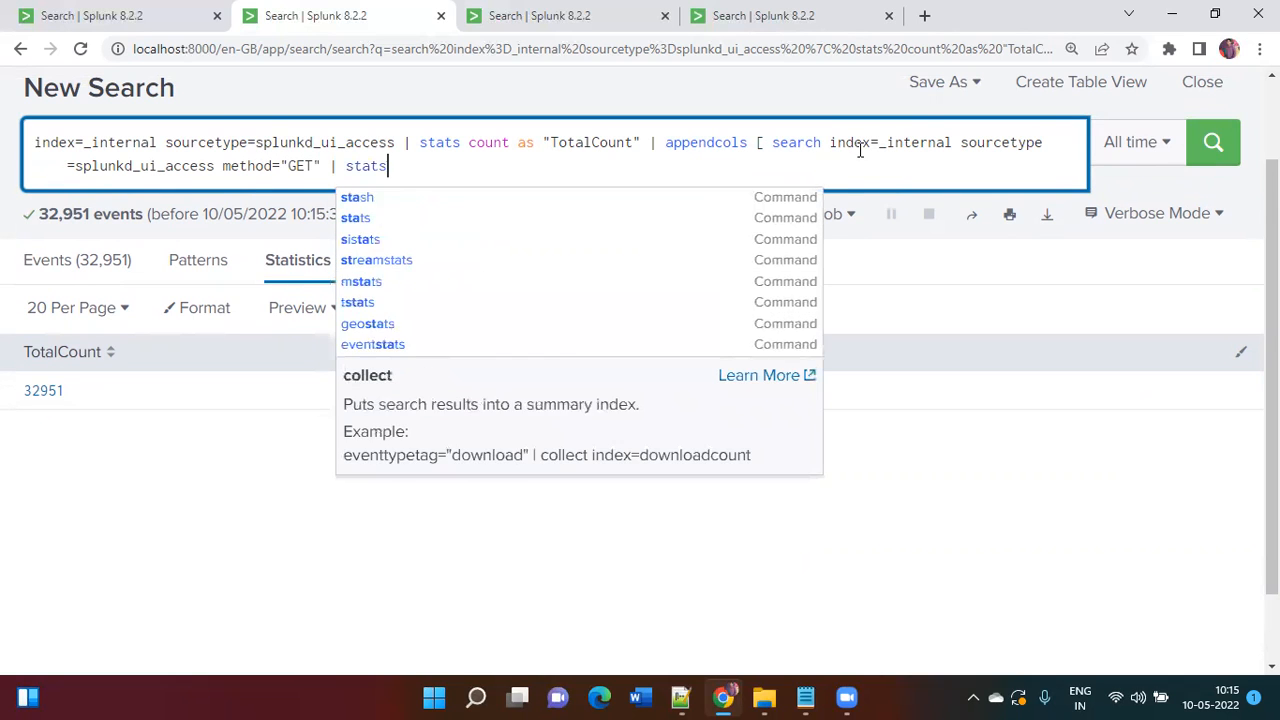
pyautogui.write(' count as "GETCount" ')
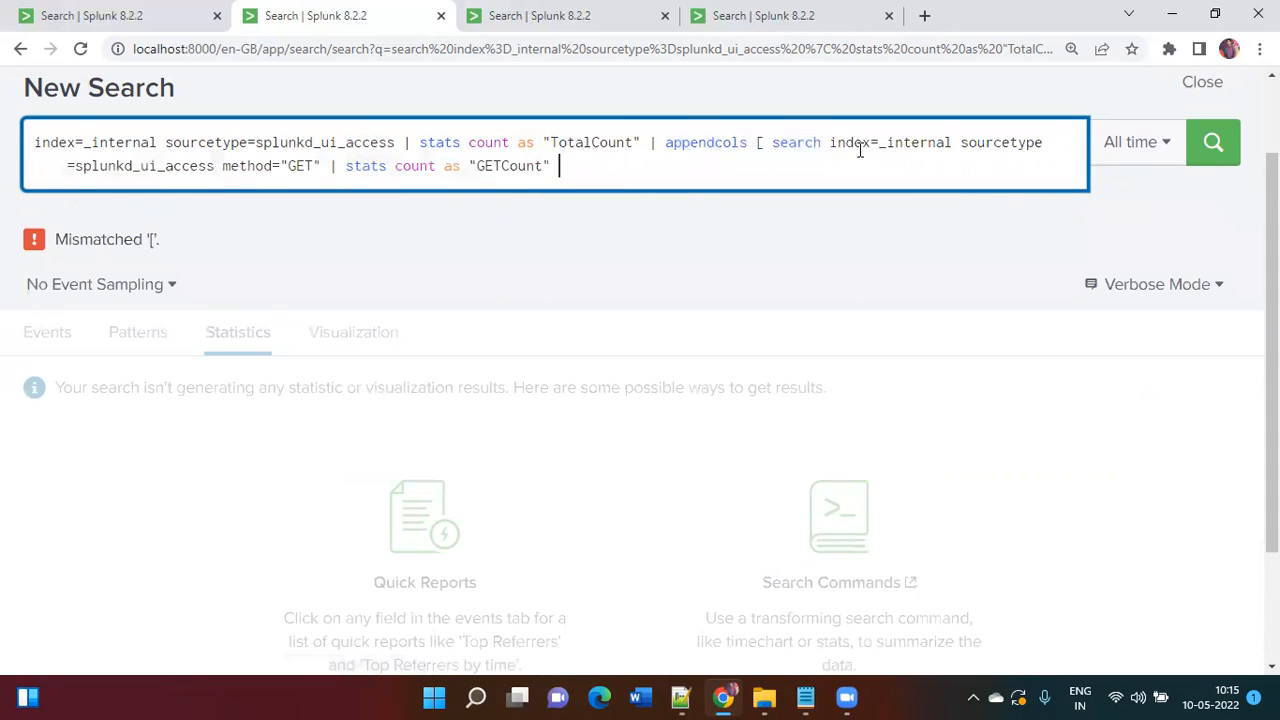
pyautogui.write(']')
pyautogui.press('Return')
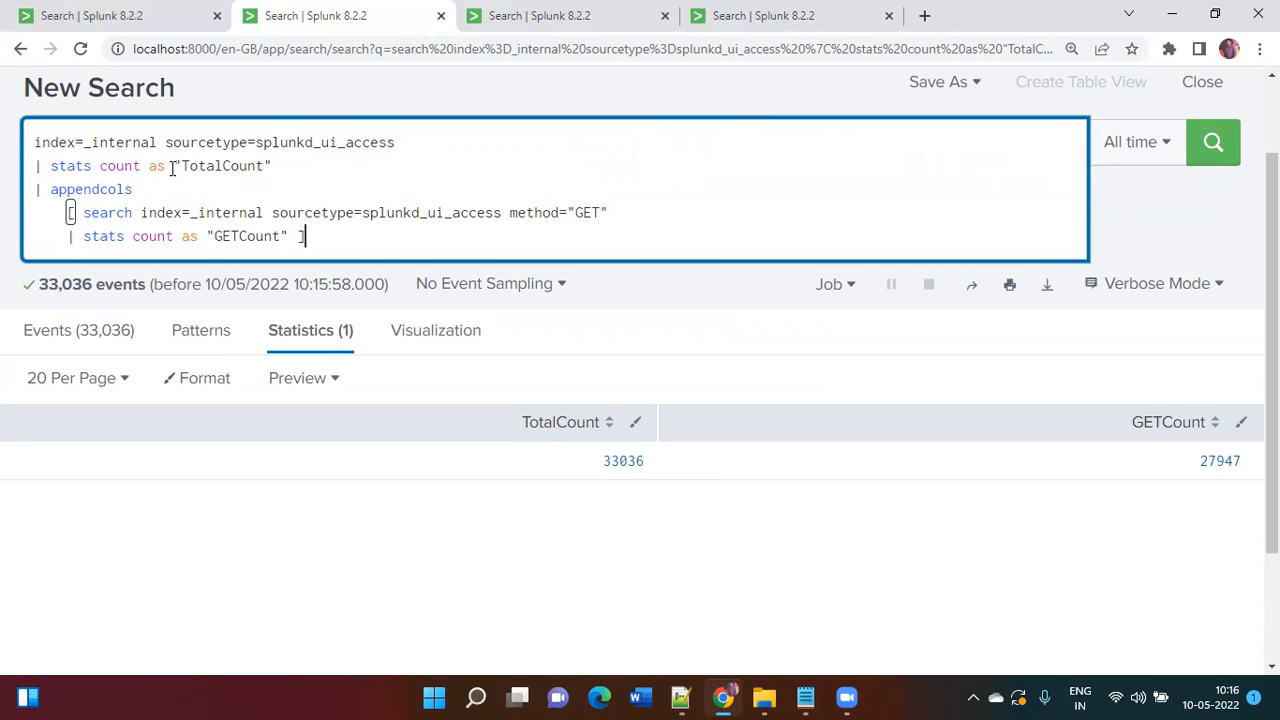
pyautogui.moveTo(185, 166); pyautogui.dragTo(265, 166)
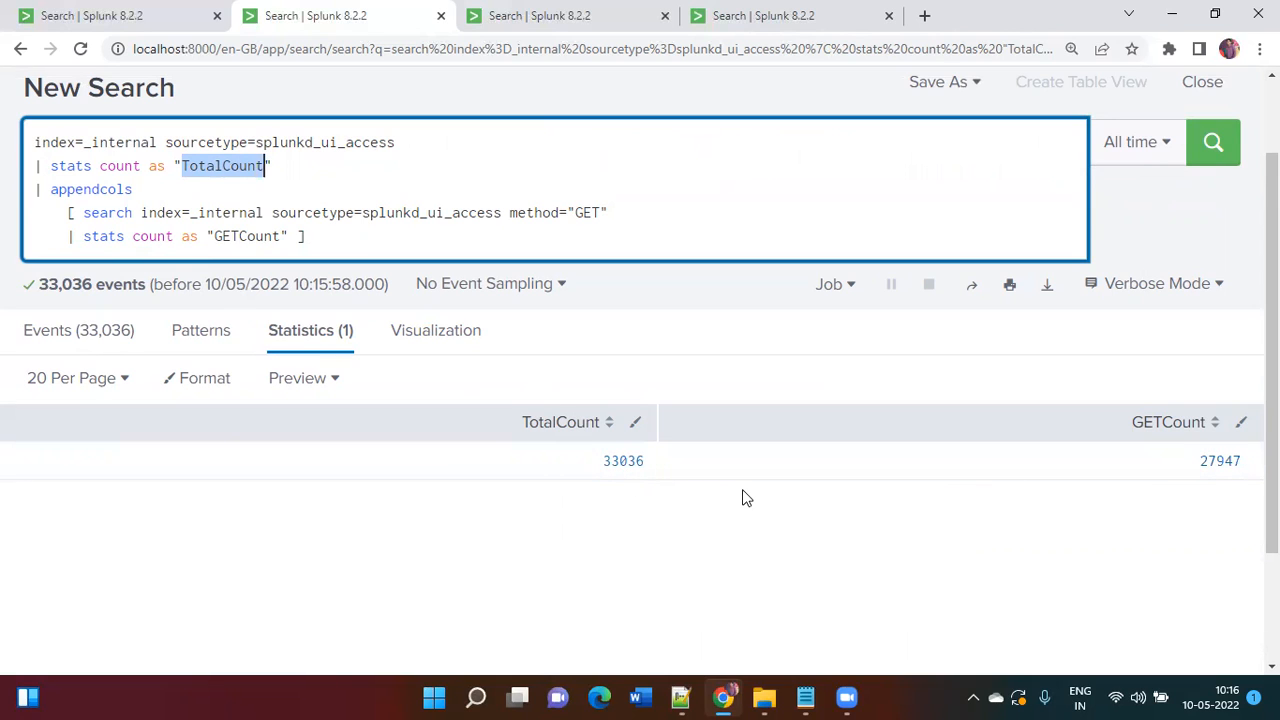
pyautogui.click(380, 243)
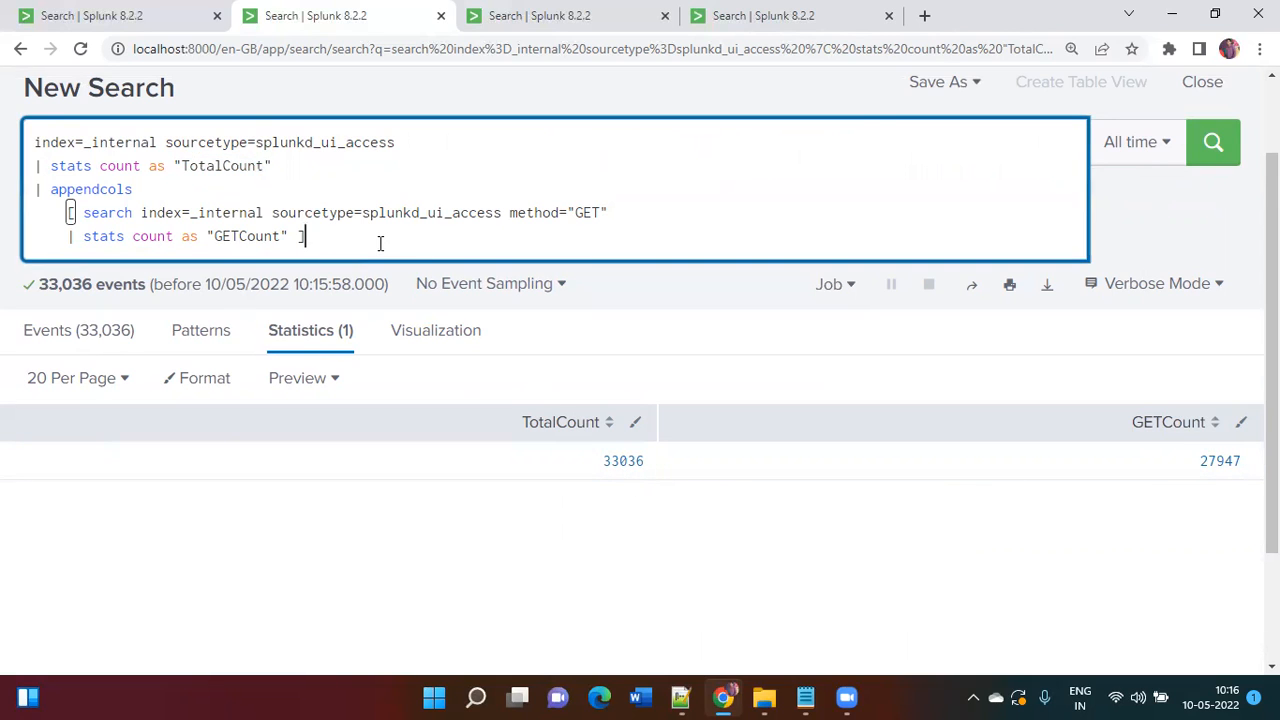